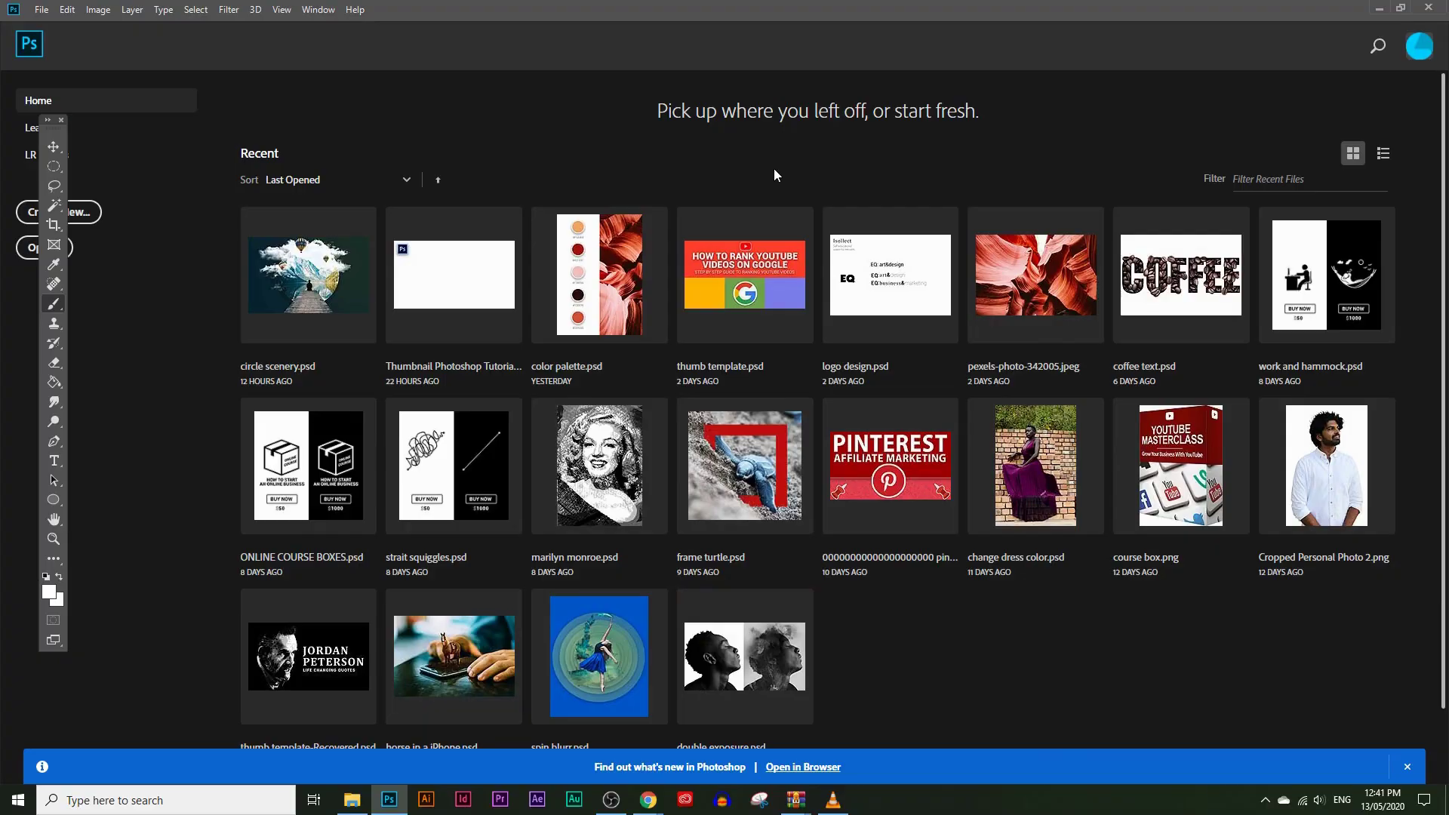
- Create a new document 1920 x 1080 pixels at 72 pixels/inch in RGB Color with a white background
left_click(42, 10)
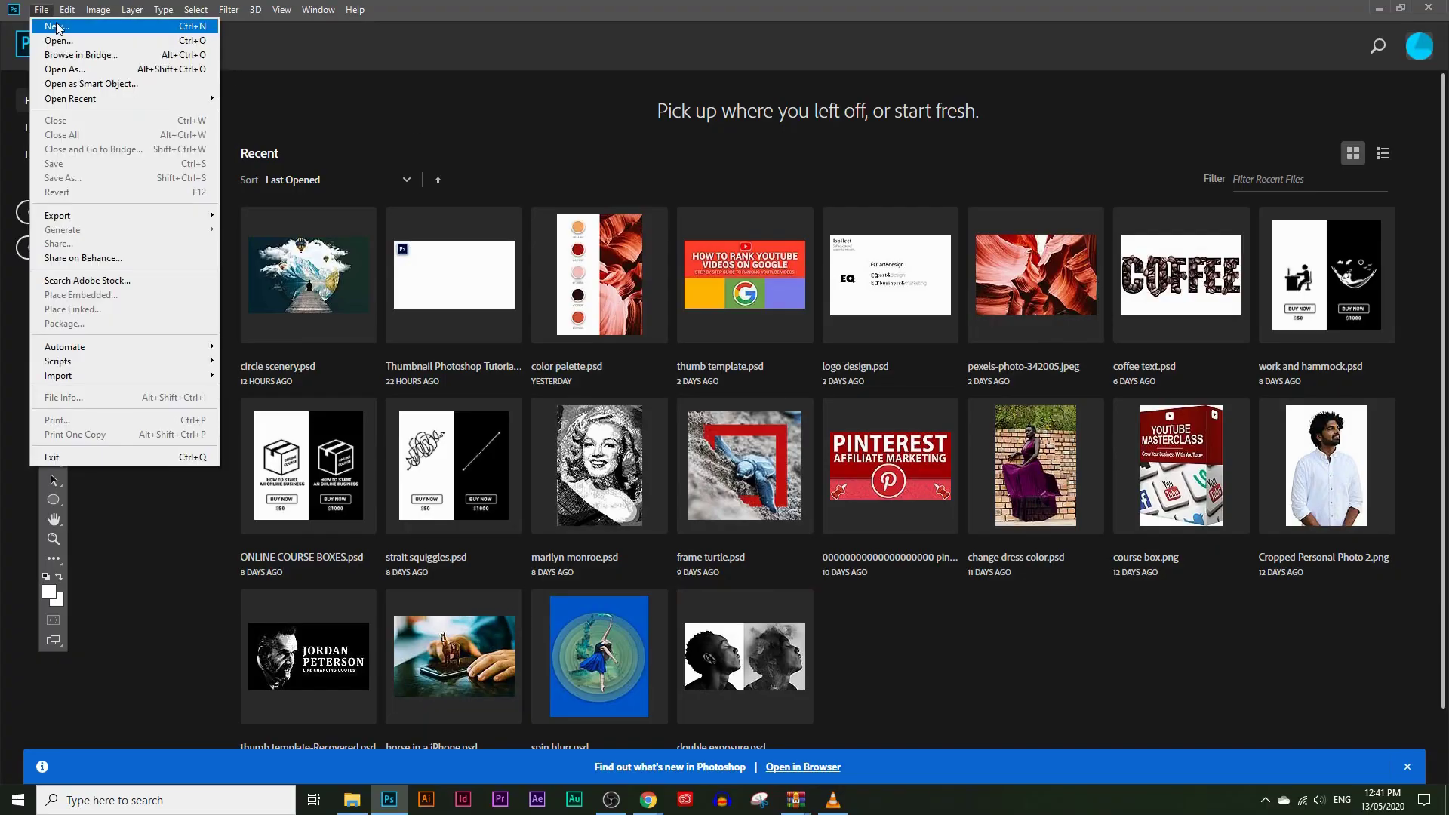
left_click(58, 29)
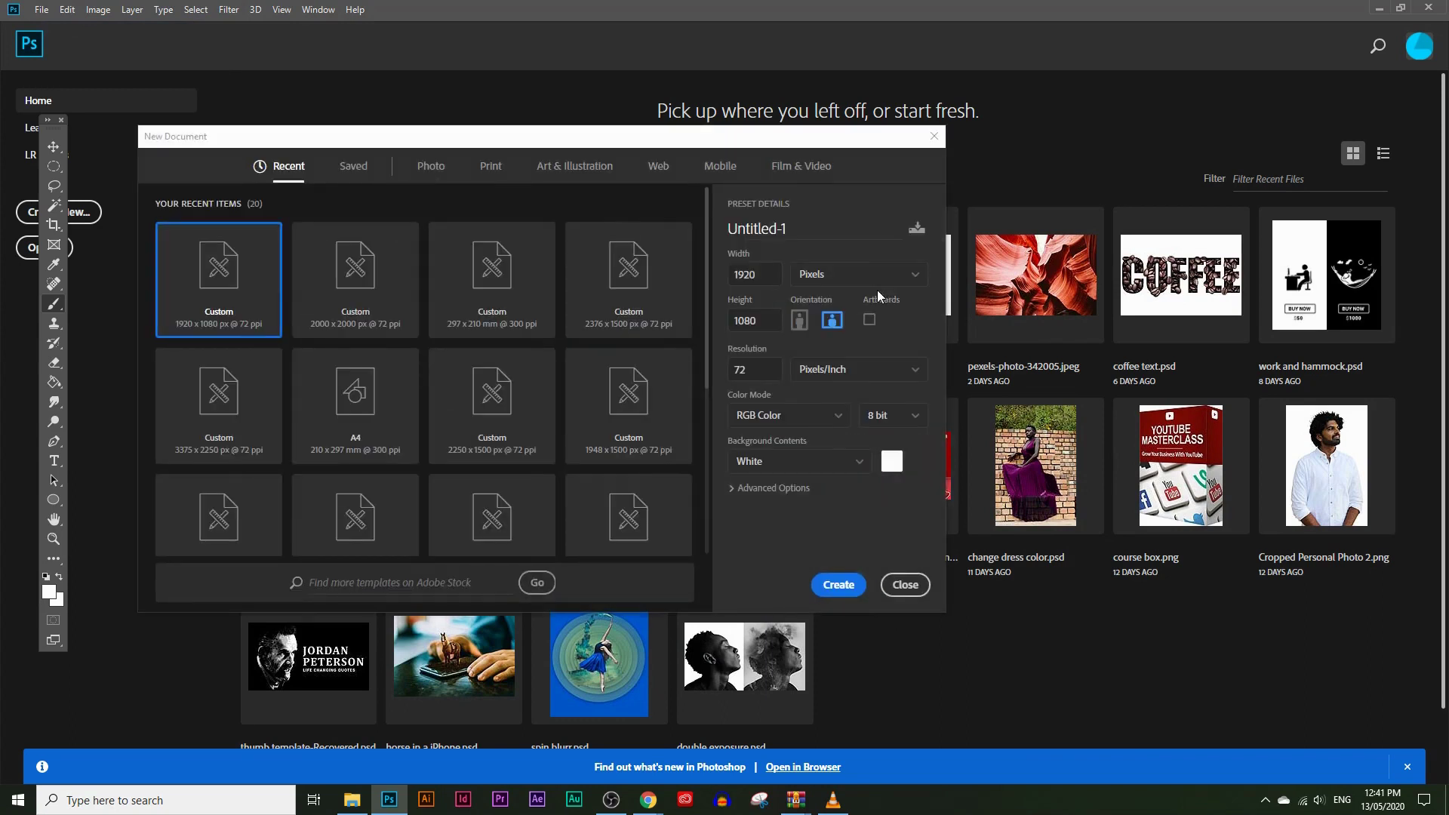
left_click(736, 274)
left_click(765, 320)
double_click(751, 323)
left_click_drag(739, 369, 735, 372)
left_click(777, 429)
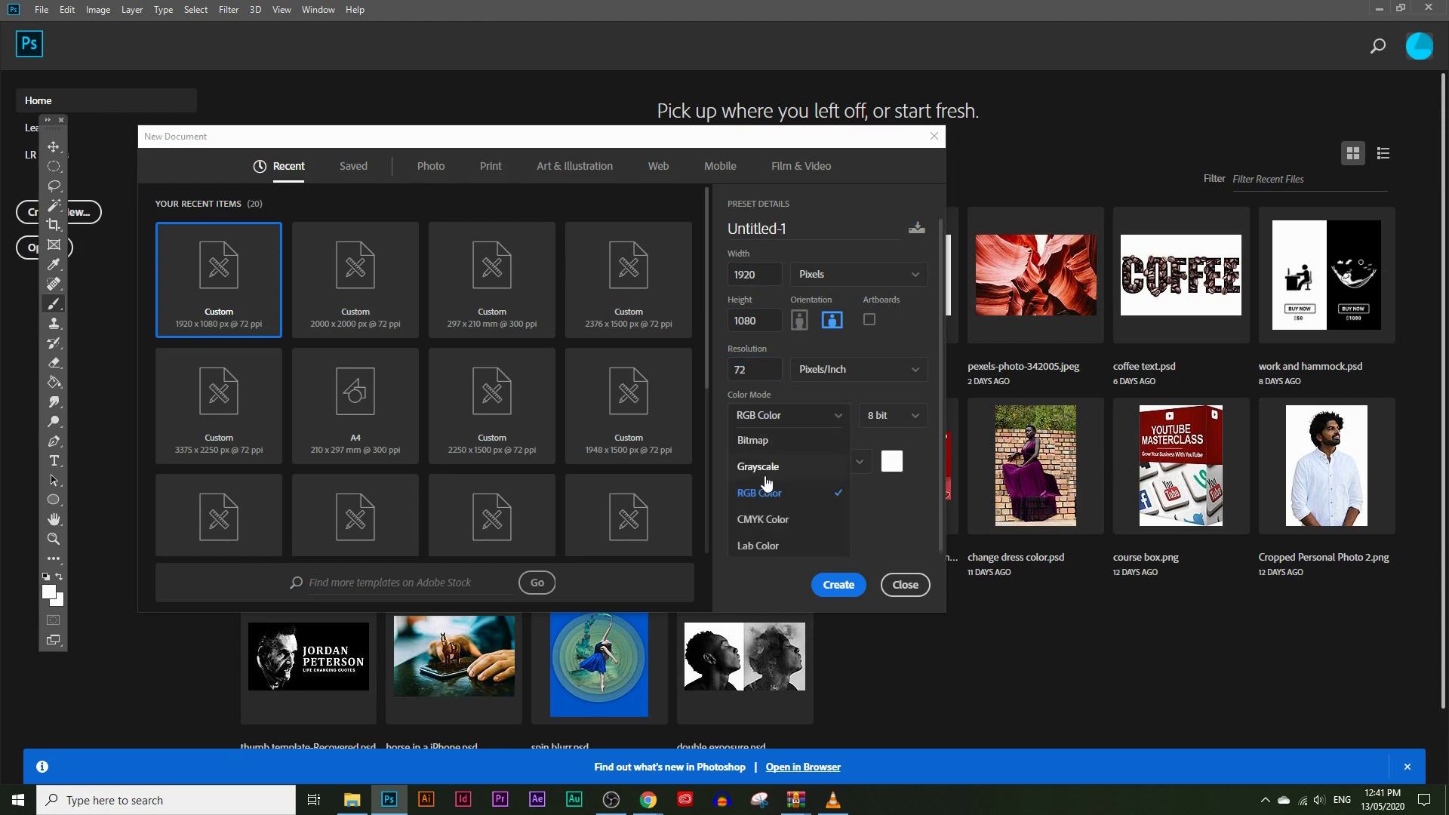
left_click(832, 397)
left_click(838, 585)
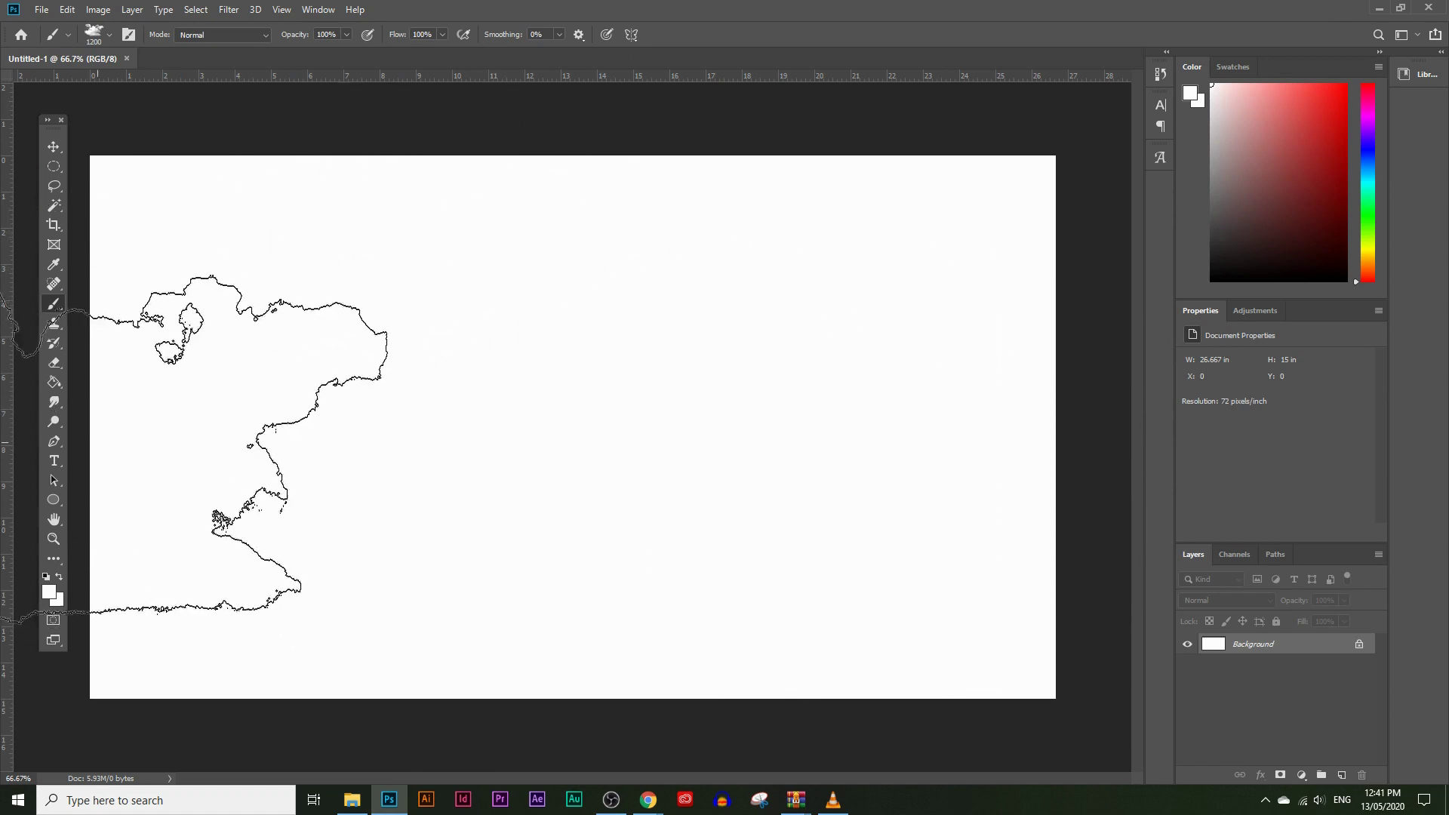
- Activate the Paint Bucket tool and set the foreground color to grey a3a3a3
left_click(55, 385)
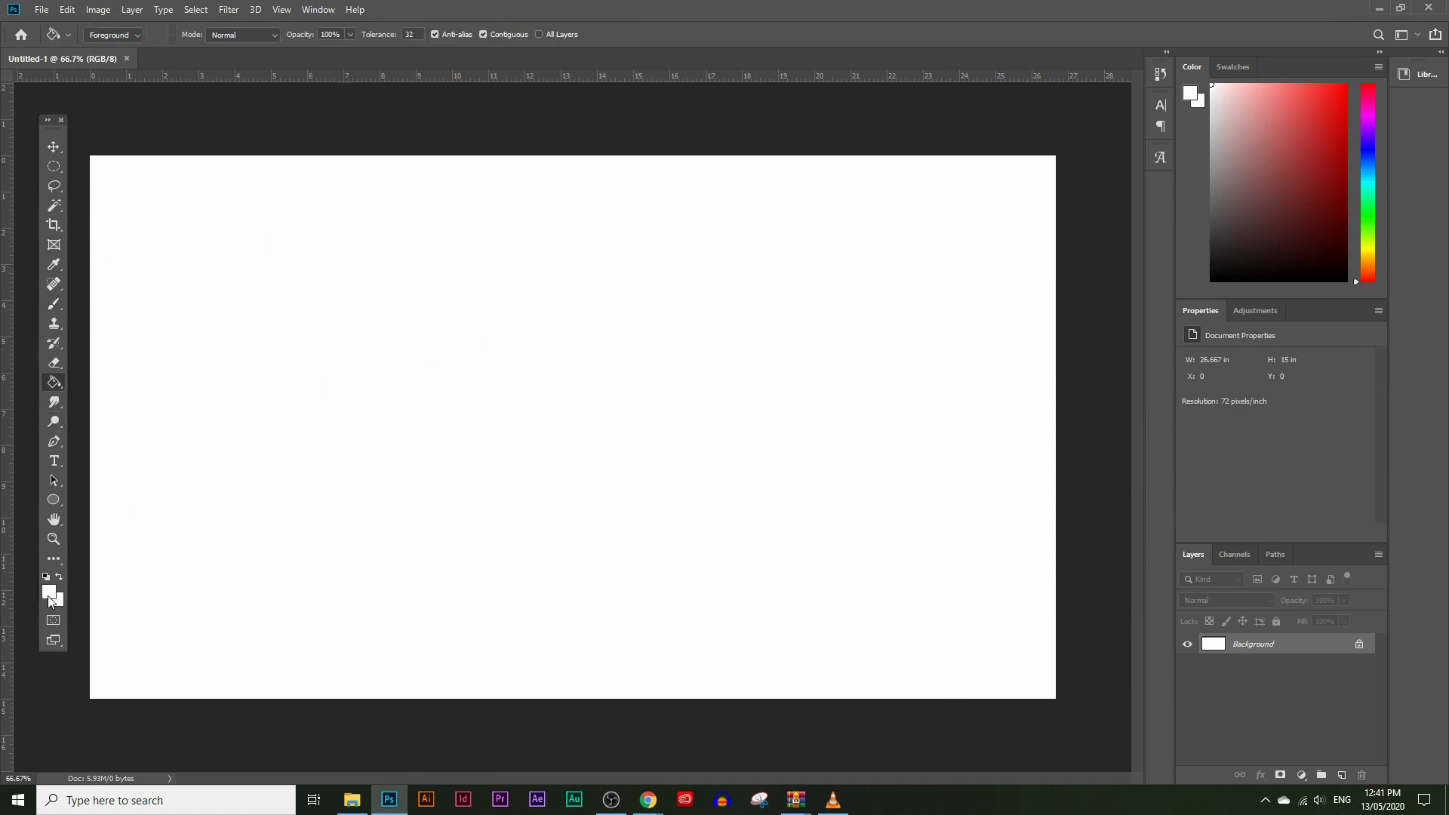
left_click(50, 600)
left_click_drag(911, 392, 812, 346)
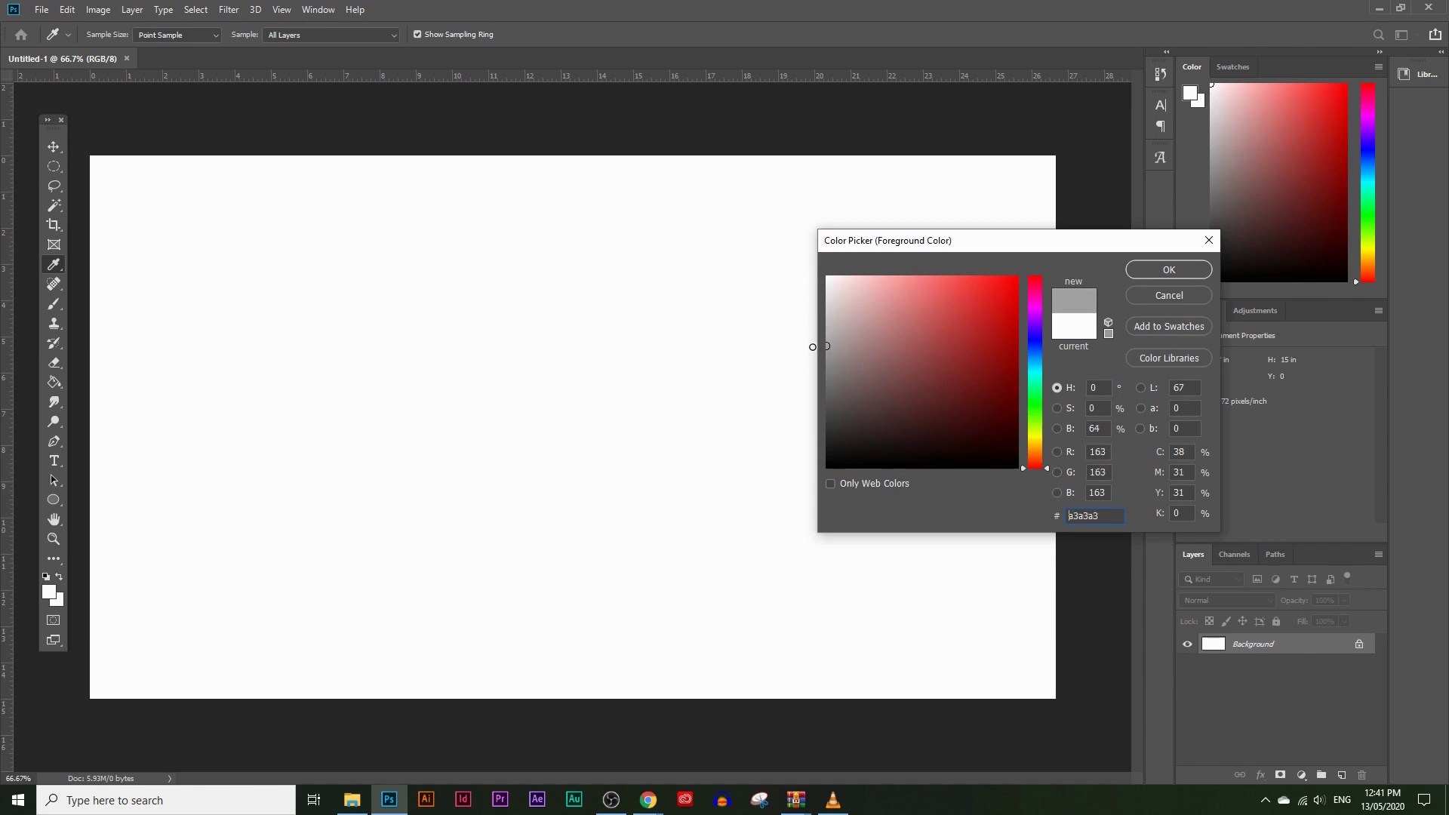
left_click(1169, 270)
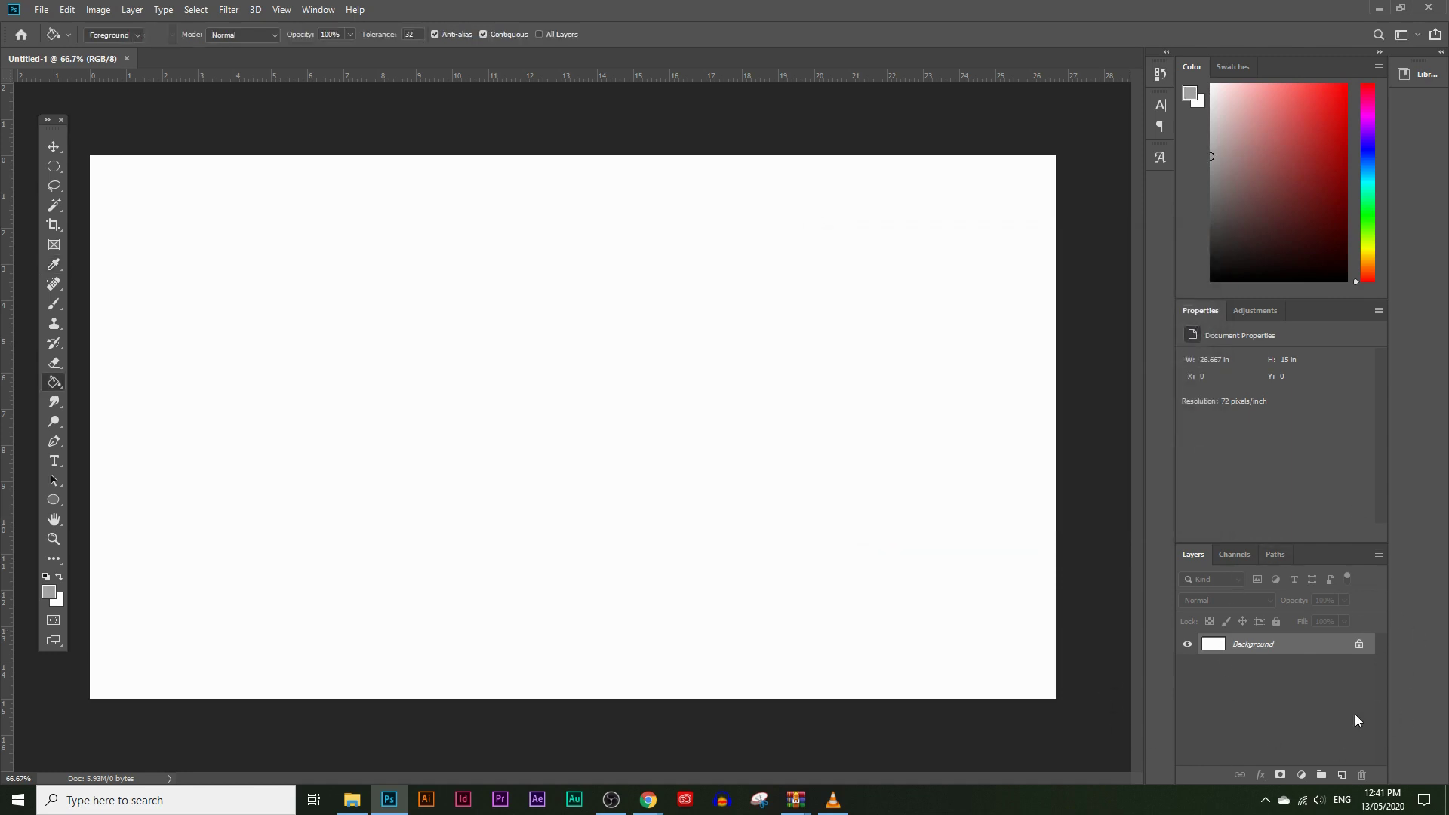
left_click(317, 9)
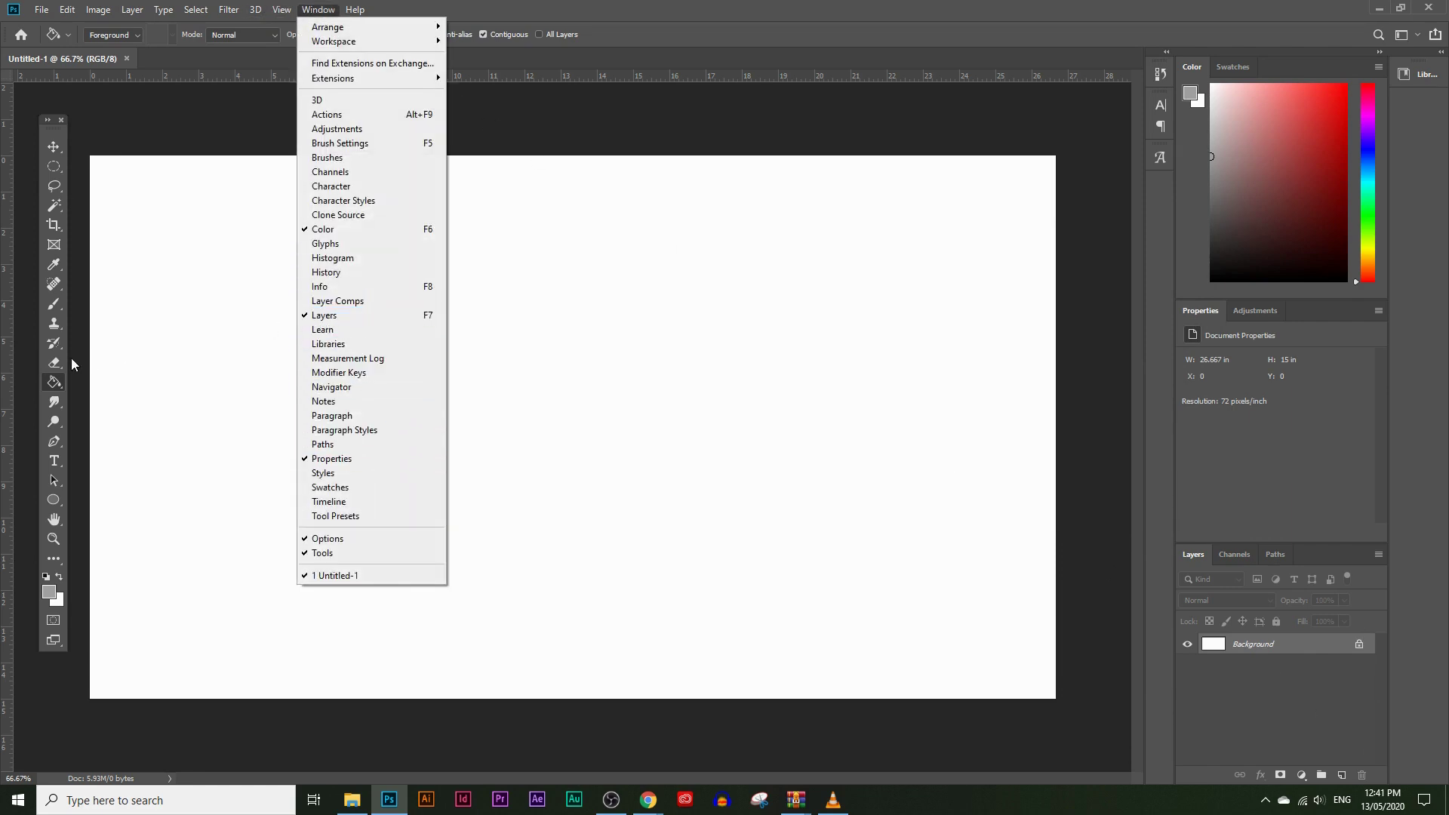
left_click(33, 364)
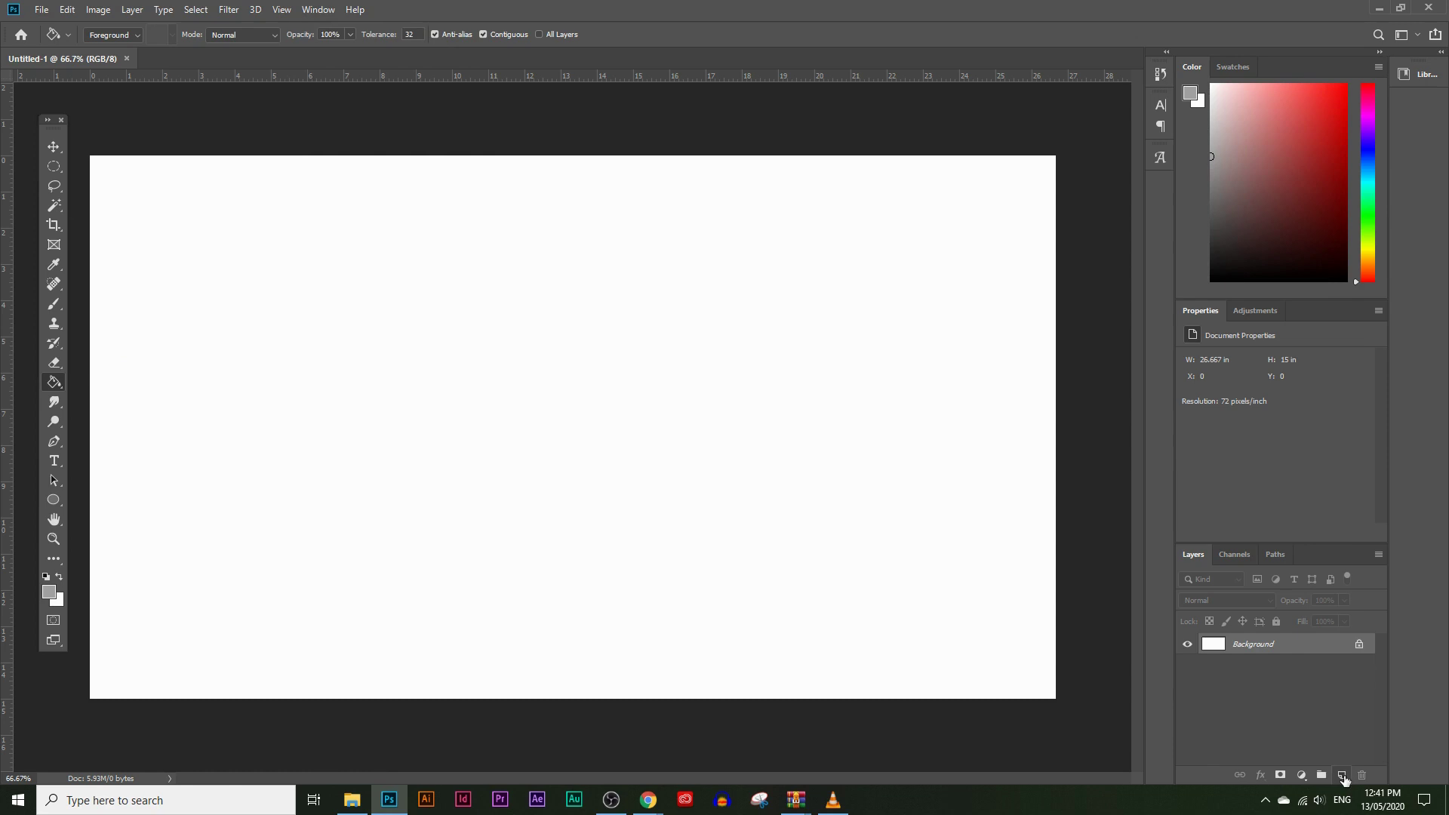
- Add a new layer named Grey and fill it with the grey foreground color
left_click(1343, 775)
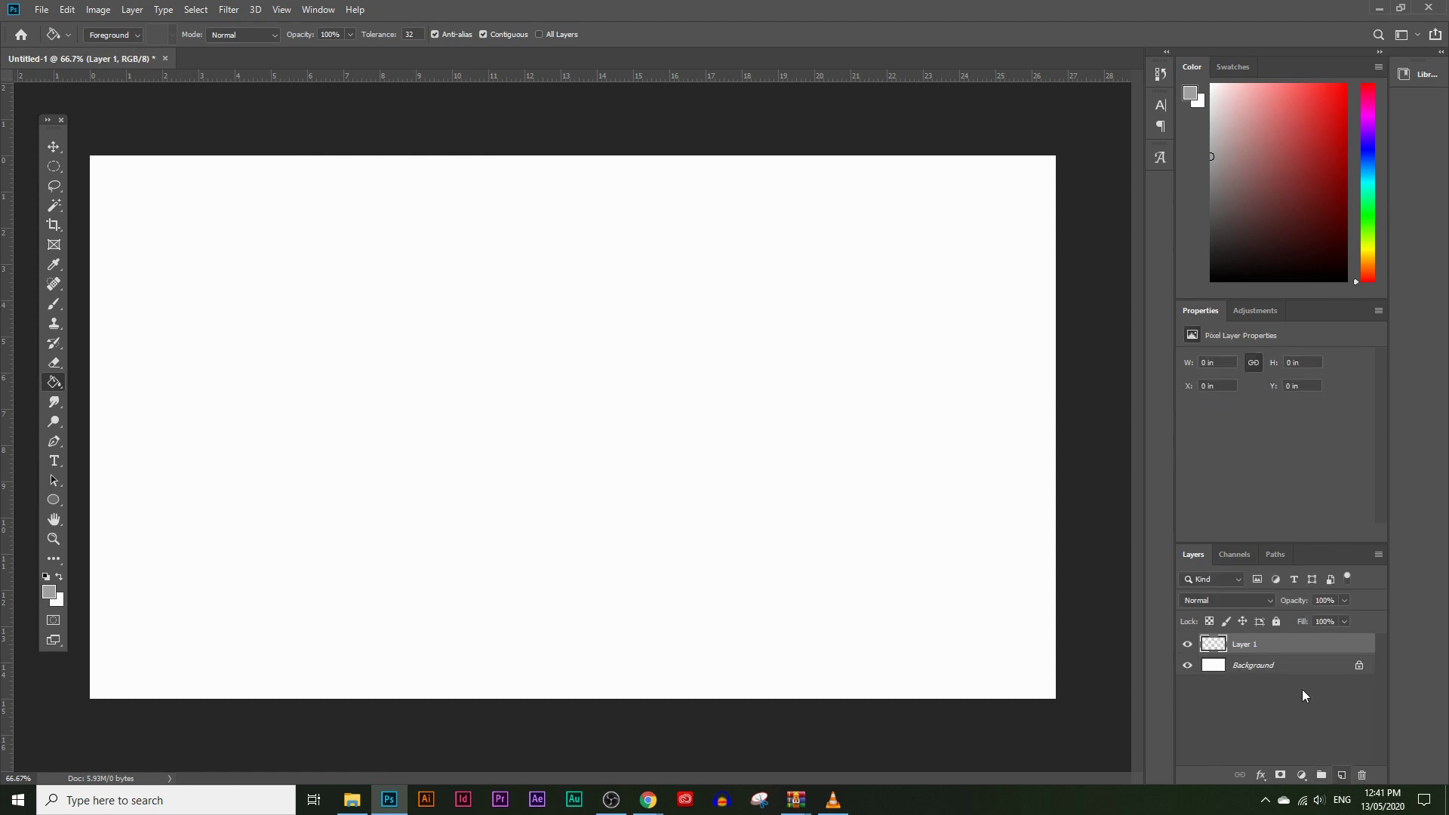
double_click(1253, 646)
key("Return")
left_click(583, 306)
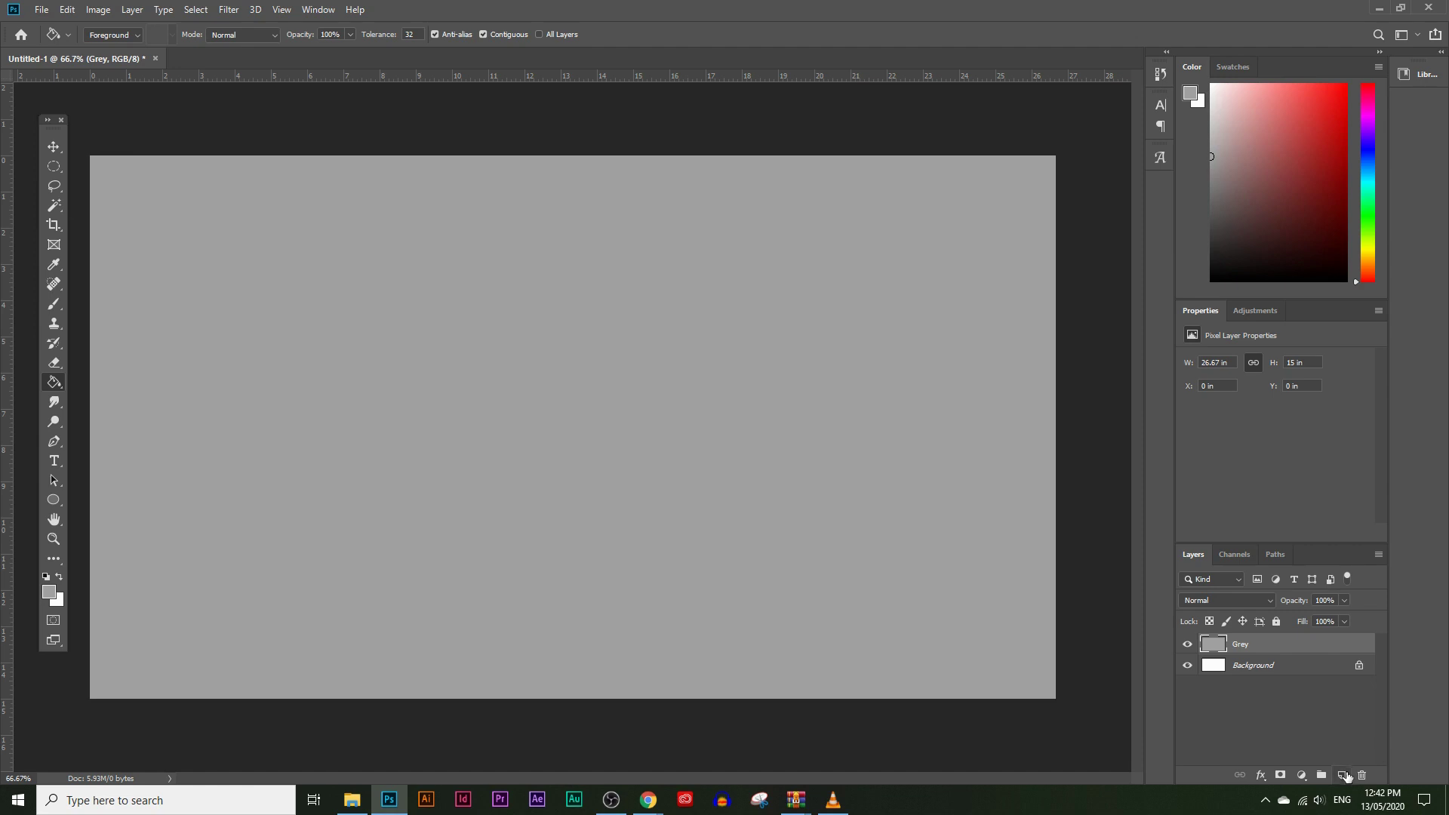
- Add a new layer above the Grey layer and name it Sky
left_click(1343, 775)
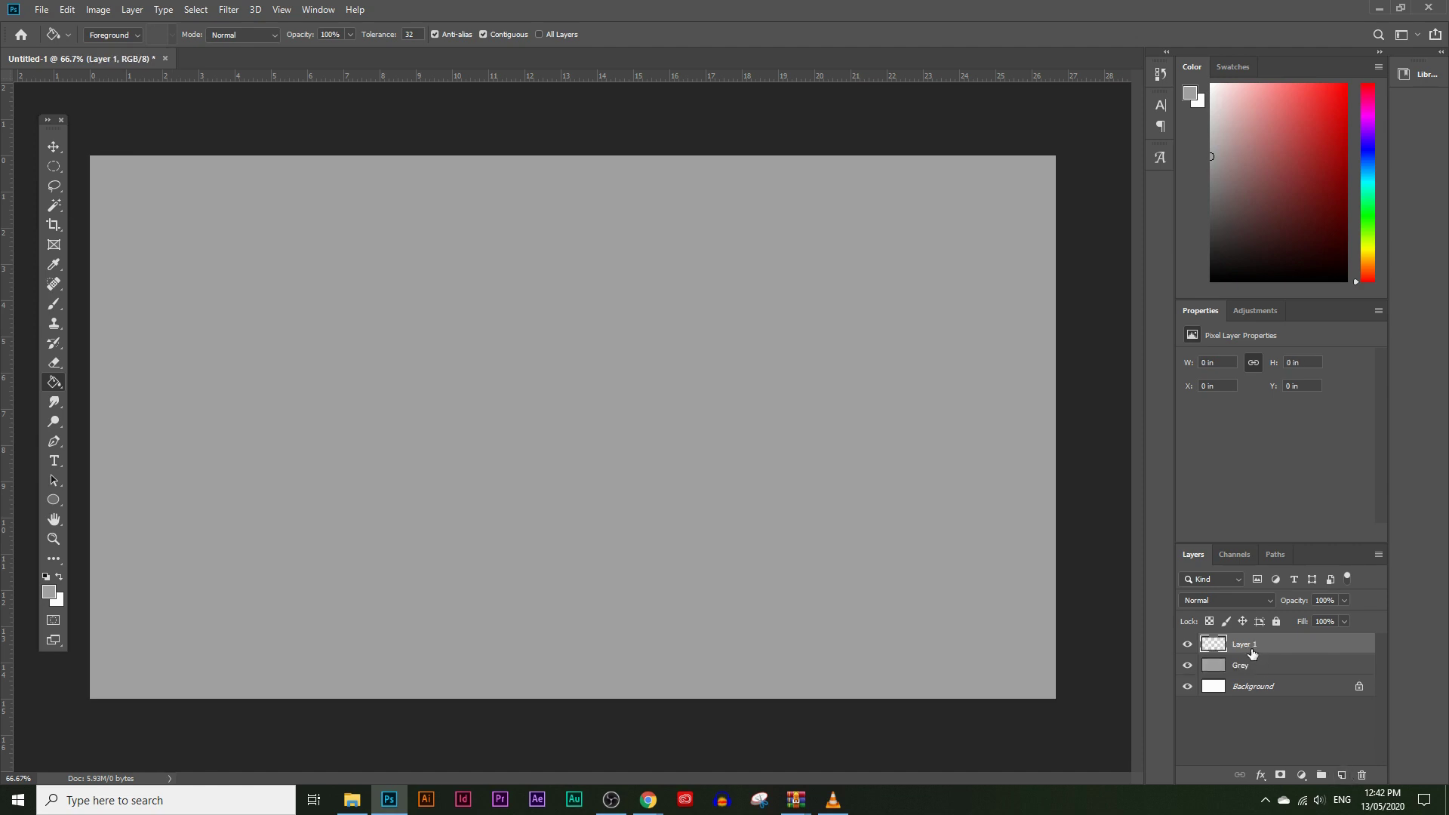
double_click(1245, 645)
type("Sky")
key("Return")
- Draw a circular selection about 832 px across with the Elliptical Marquee tool and center it on the canvas
left_click(53, 167)
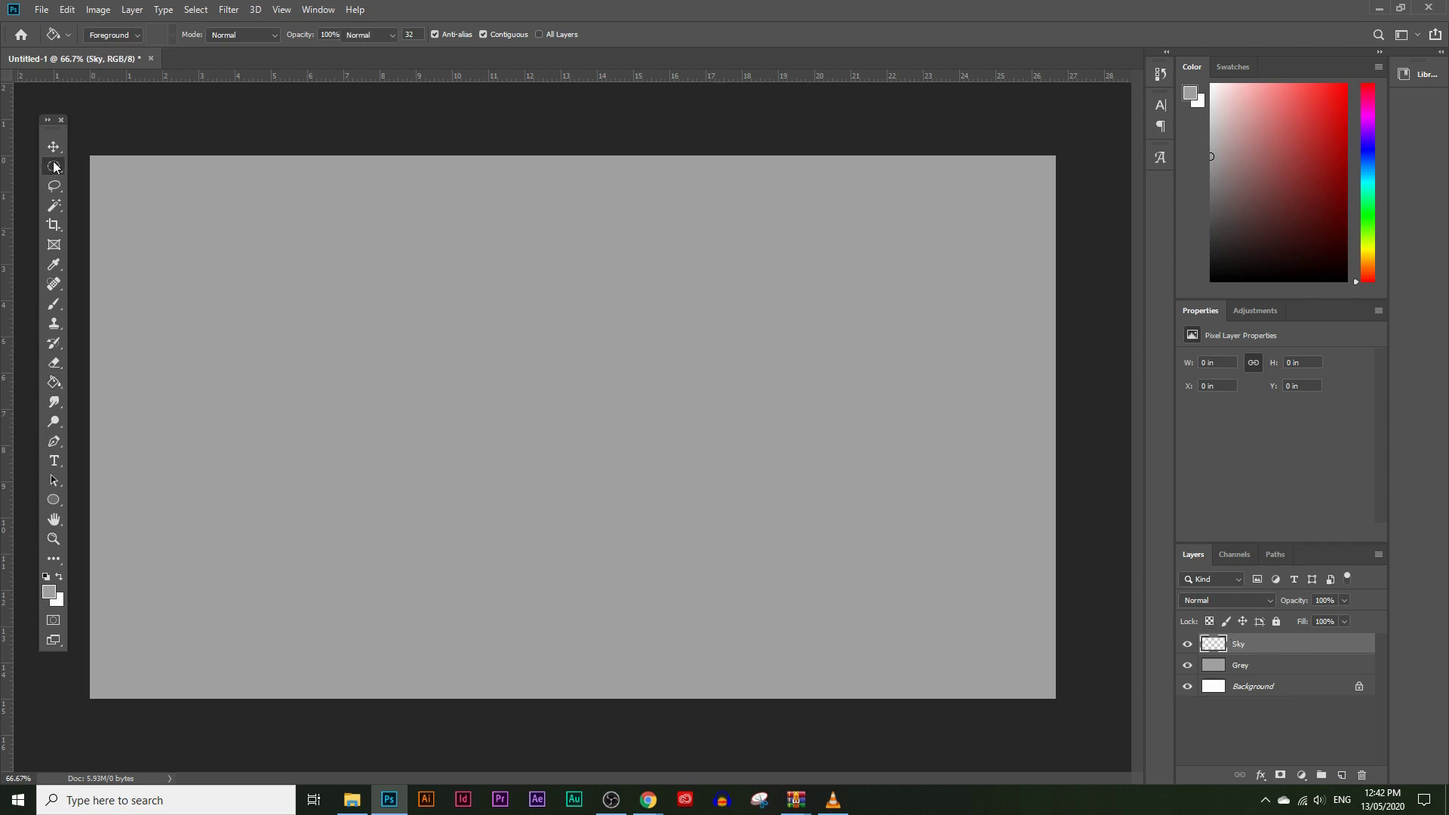
right_click(55, 166)
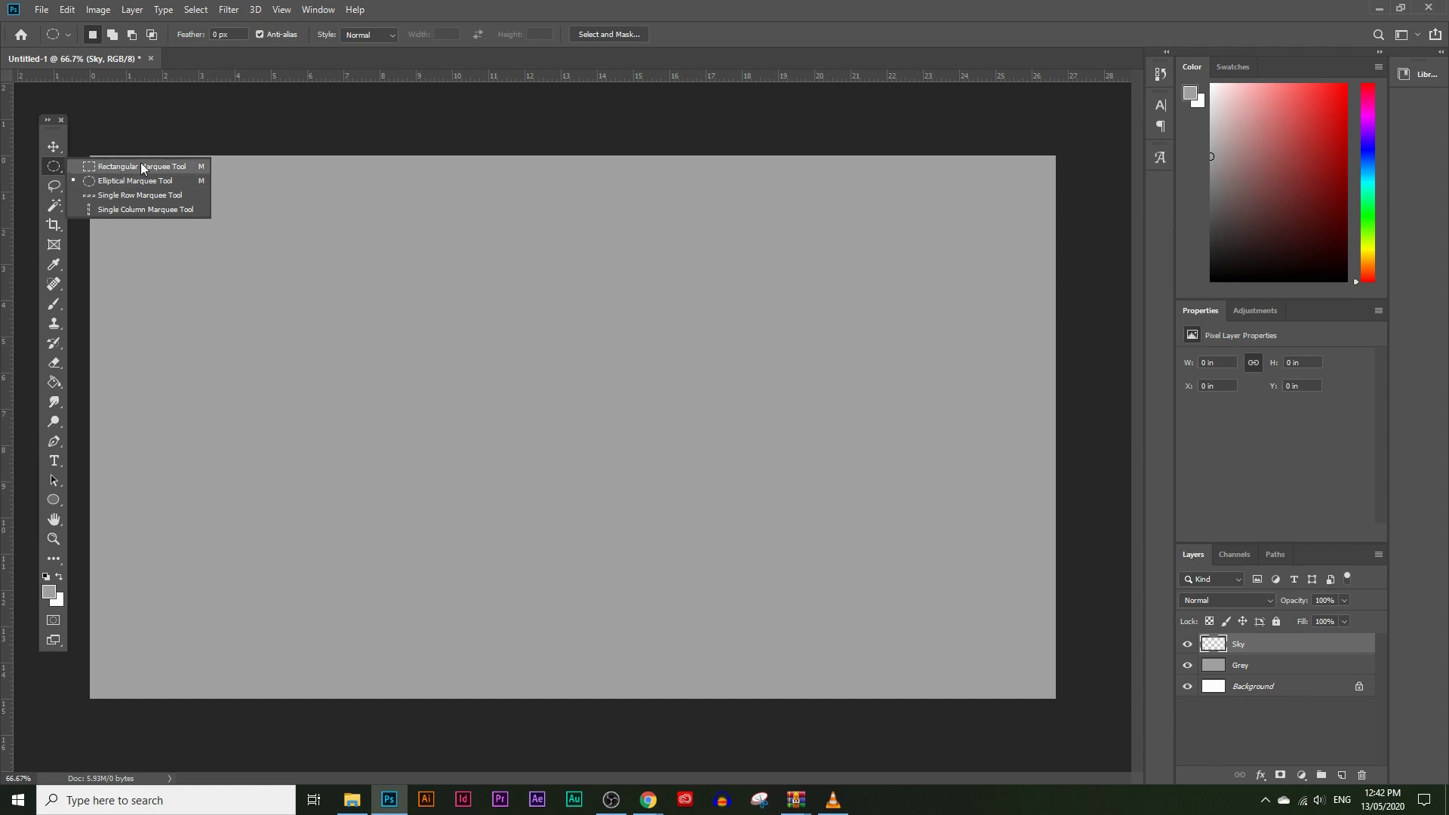
left_click(104, 178)
left_click_drag(350, 200, 836, 613)
left_click_drag(584, 349, 595, 369)
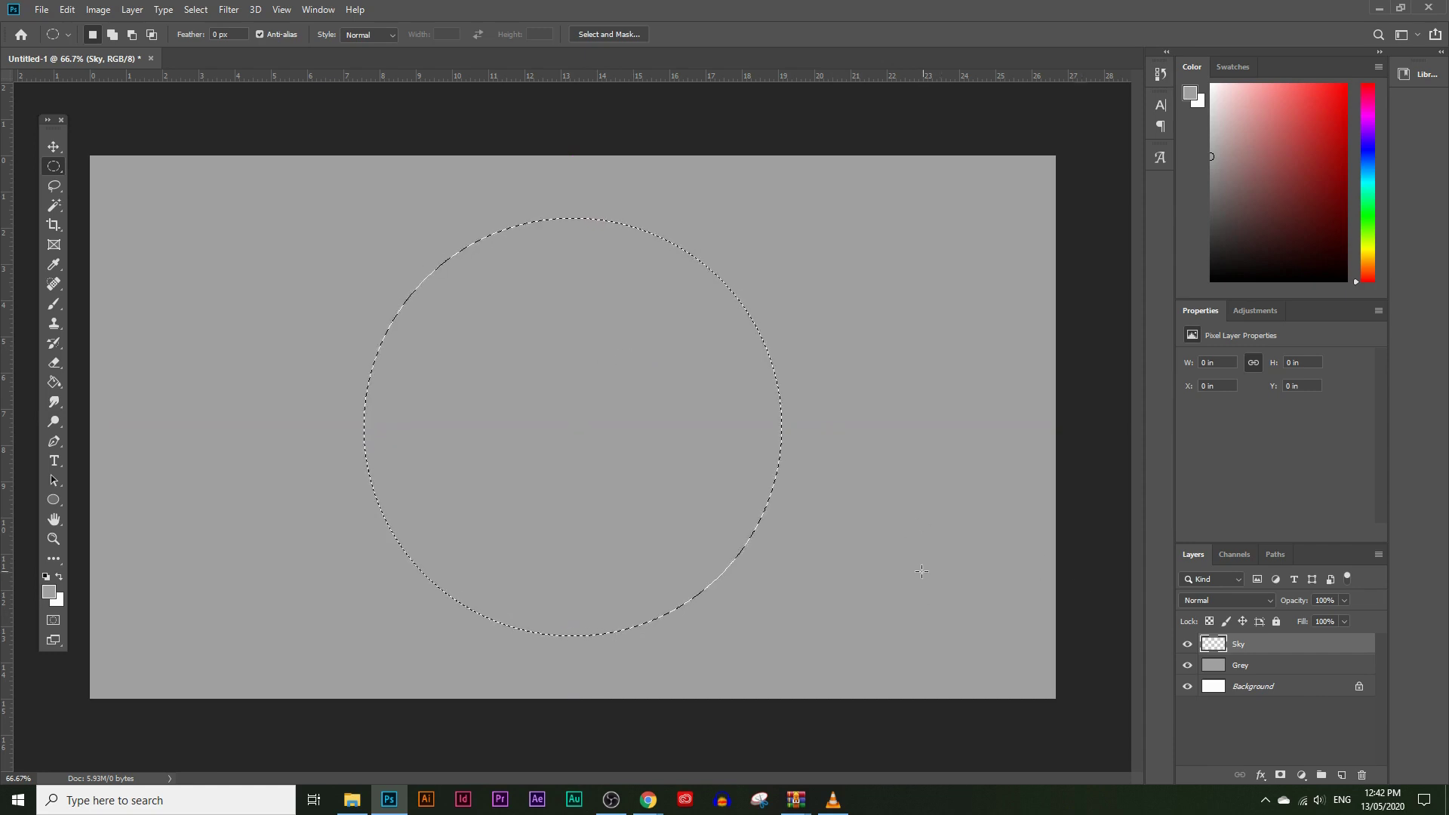
- Switch to the Pexels page in Chrome and copy the White Clouds and Blue Sky photo
mouse_move(657, 797)
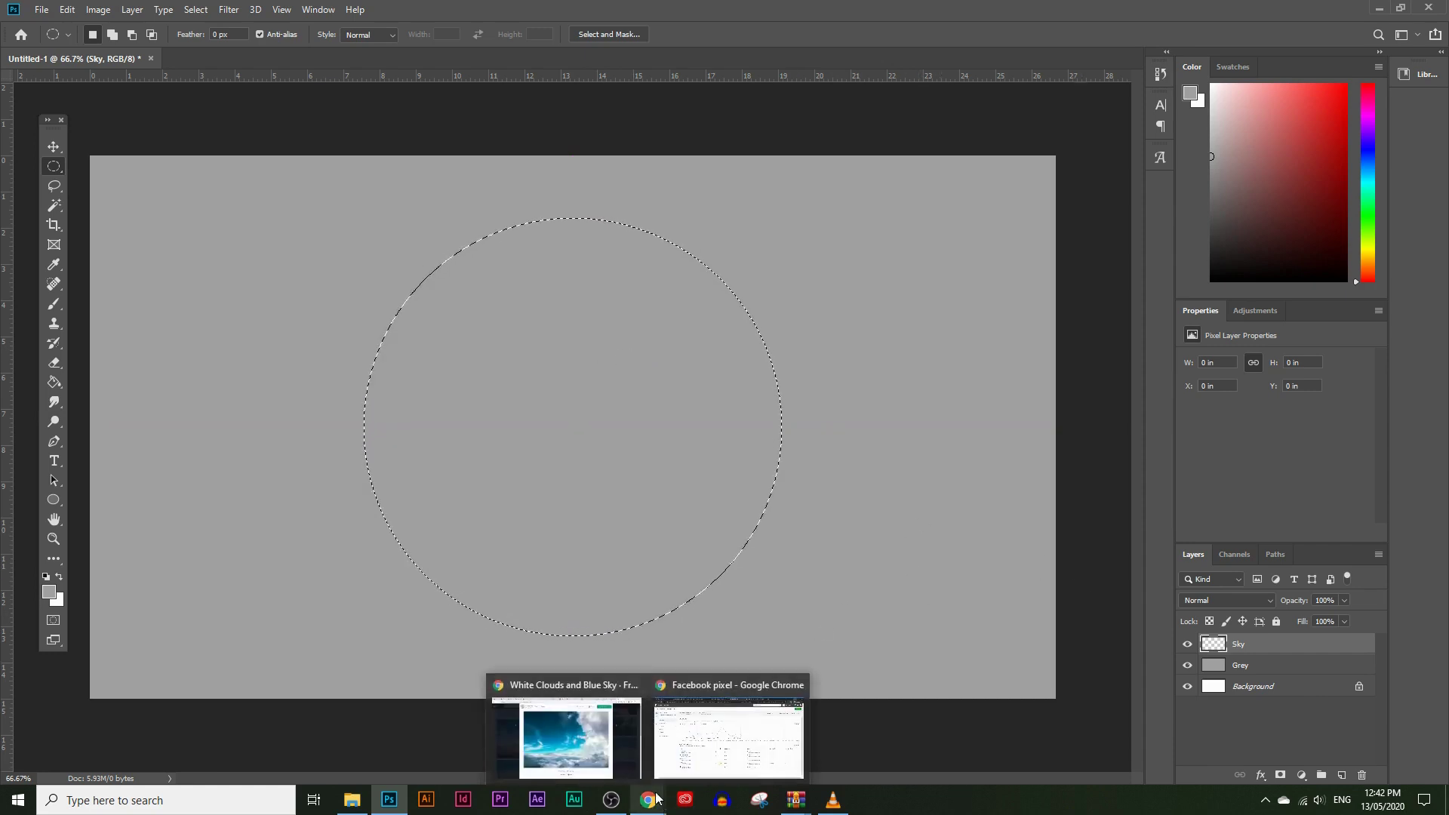
left_click(592, 740)
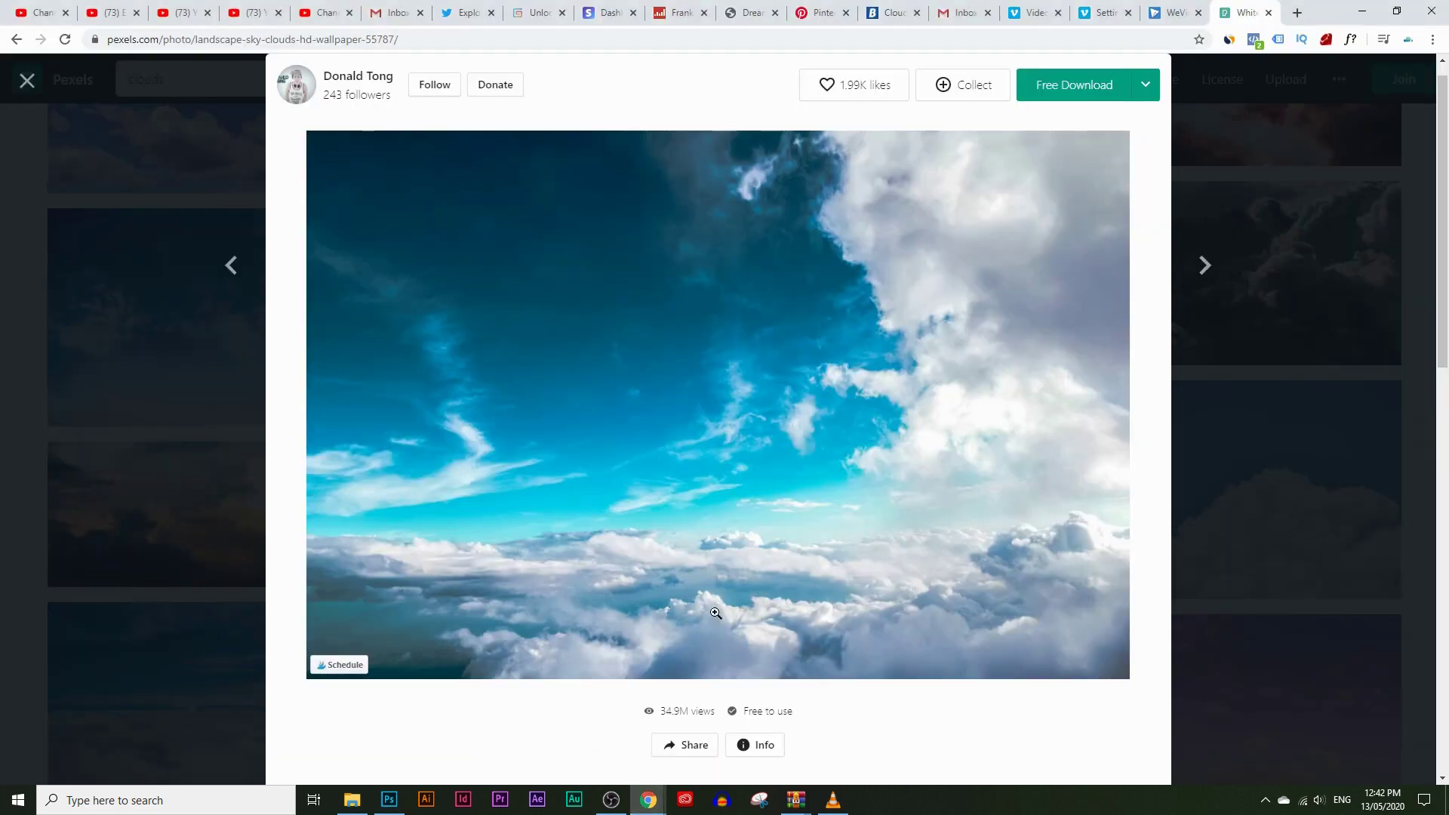
right_click(607, 273)
left_click(682, 427)
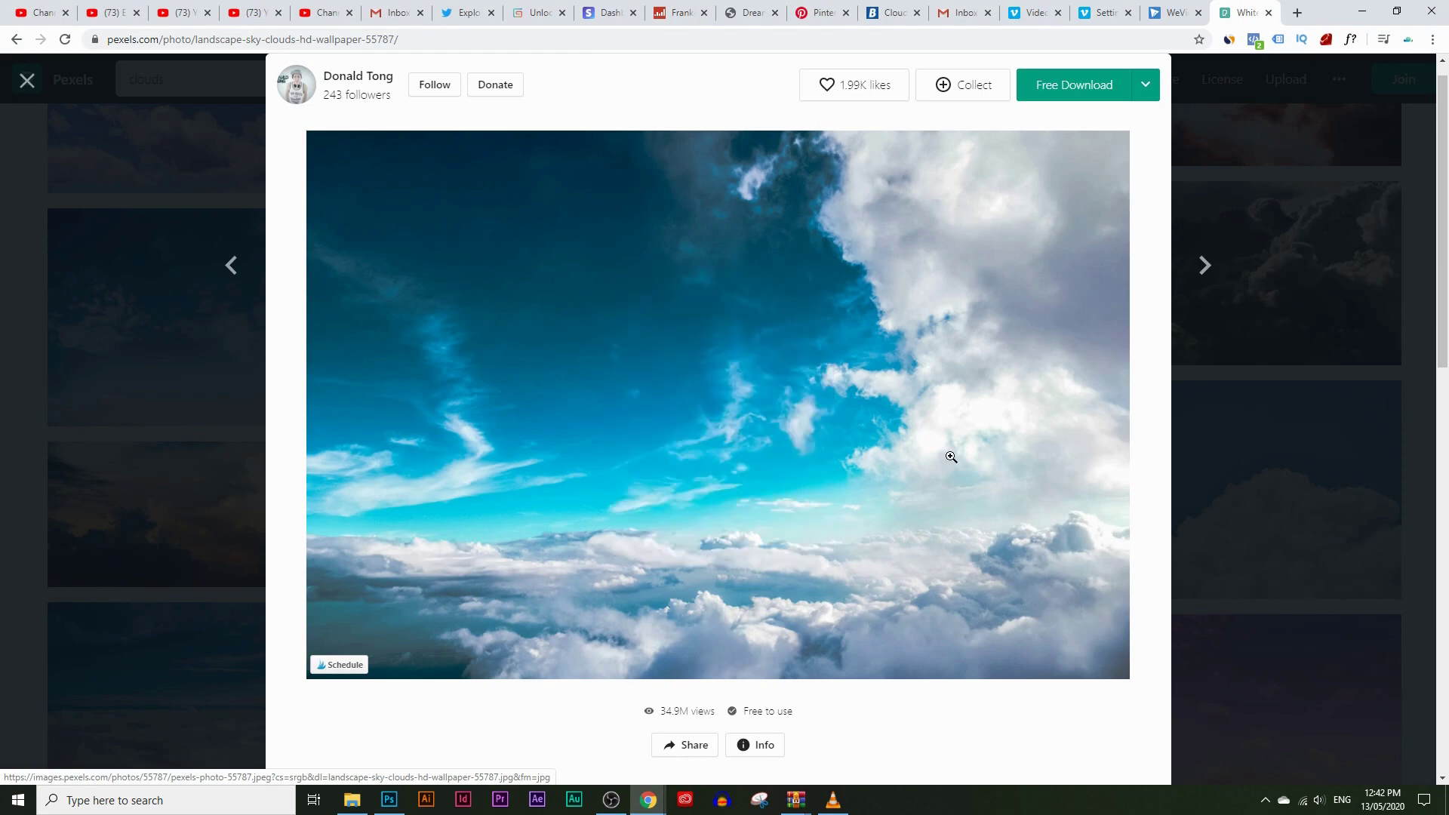
- Return to Photoshop and paste the copied sky photo into the circular selection using Paste Into
left_click(389, 800)
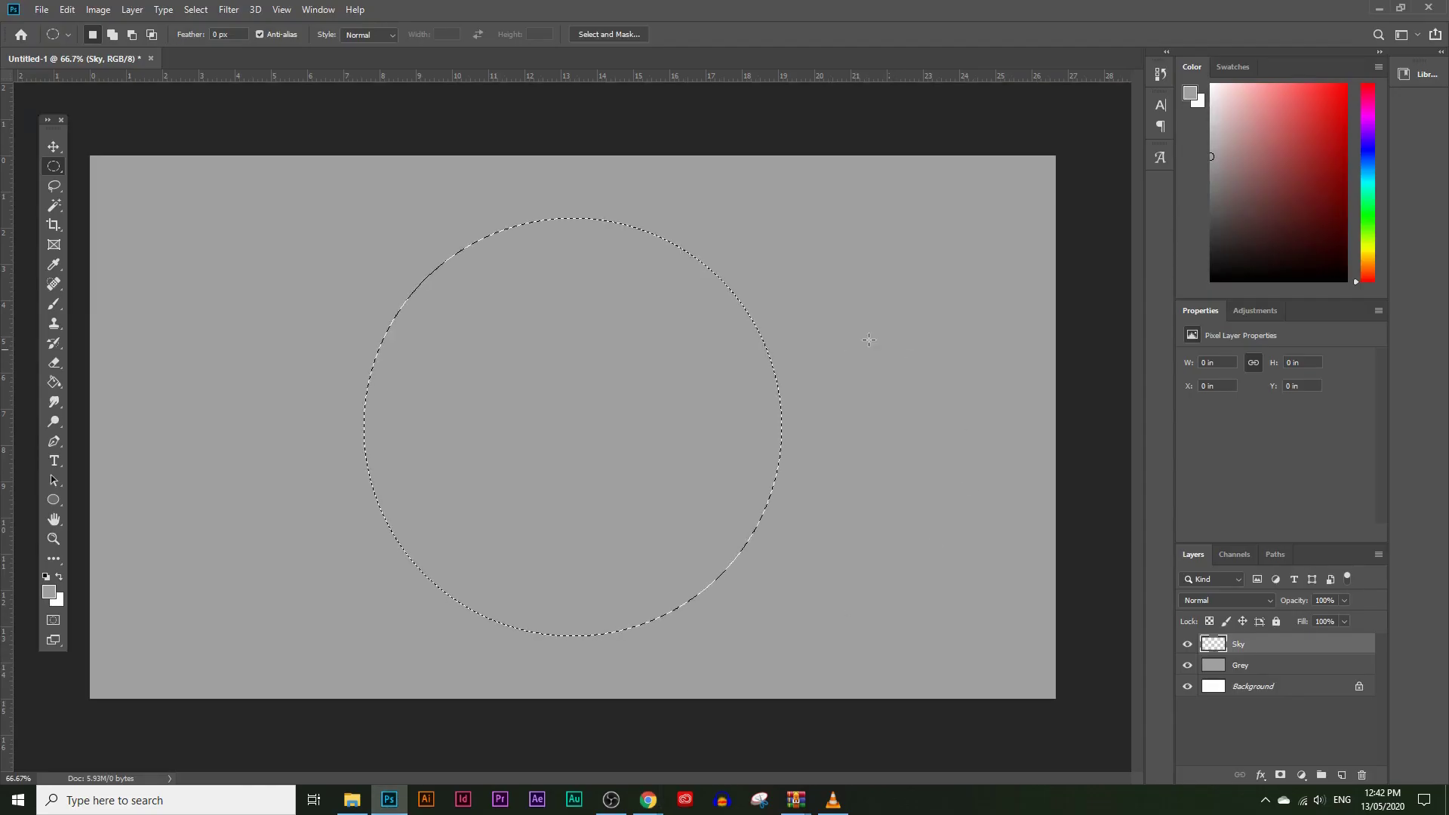
left_click(67, 9)
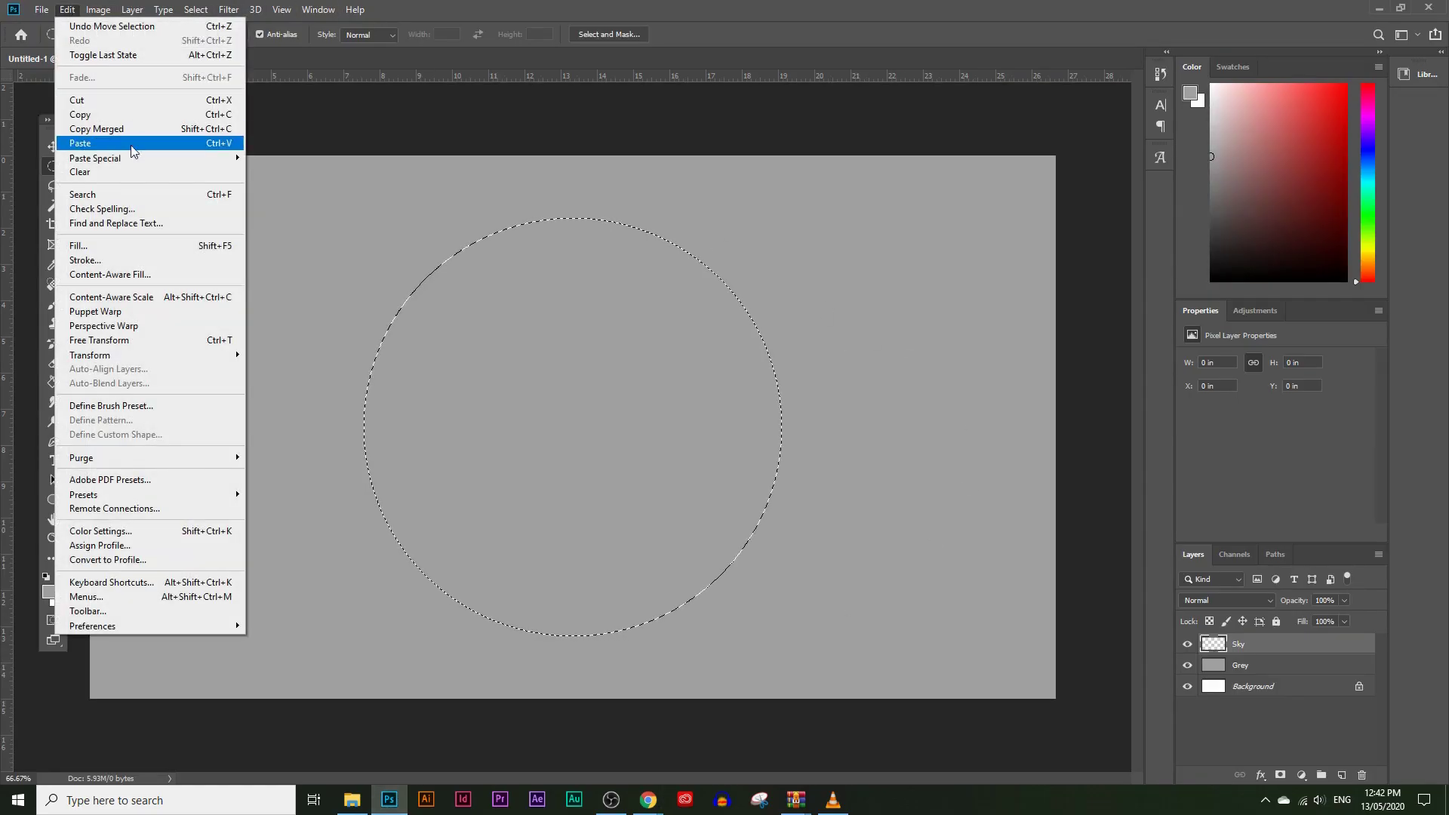
mouse_move(131, 164)
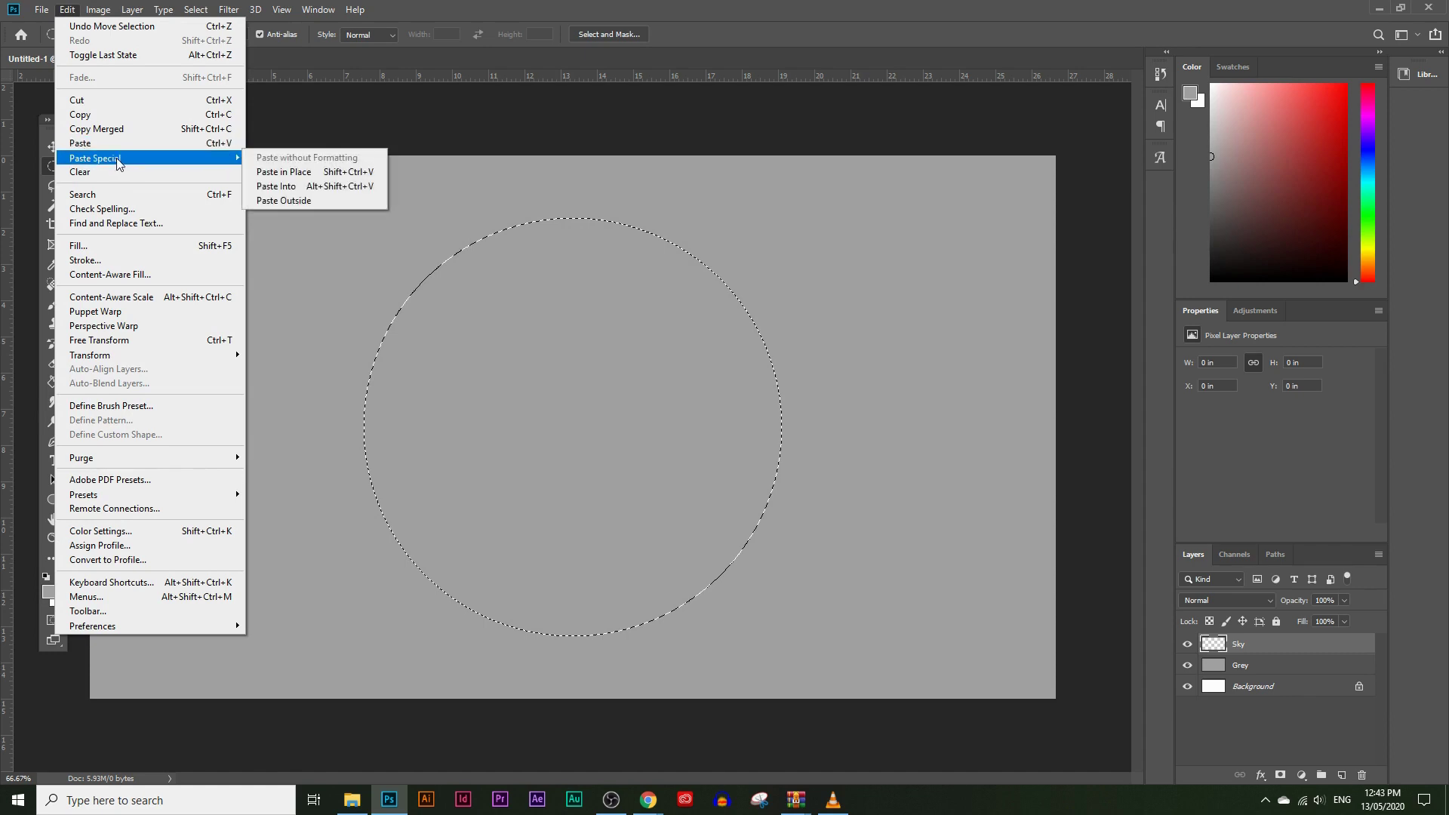
left_click(287, 186)
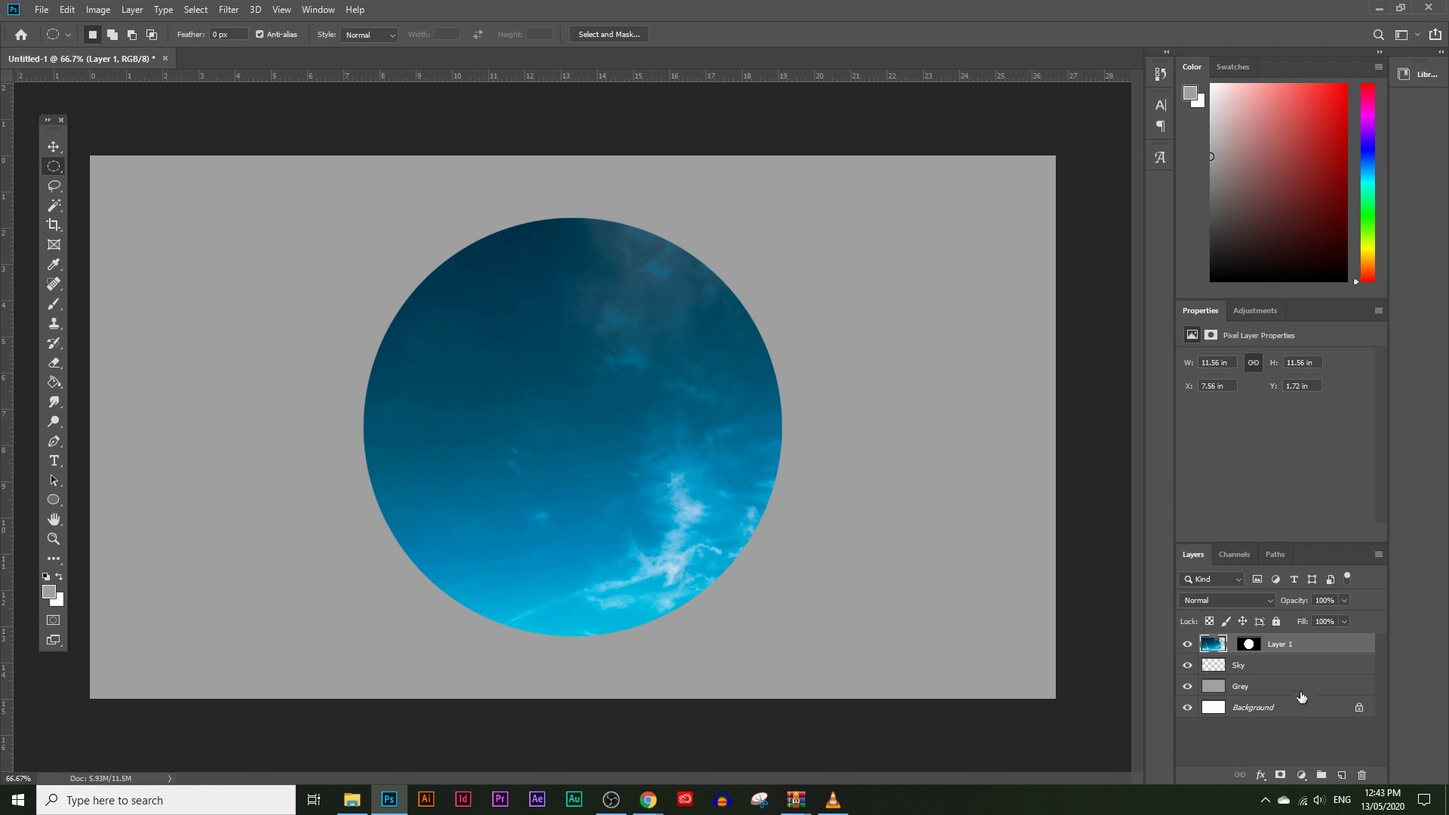
- Rename the pasted photo layer as Sky and delete the empty Sky layer beneath it
double_click(1277, 653)
type("Sky")
left_click(1271, 671)
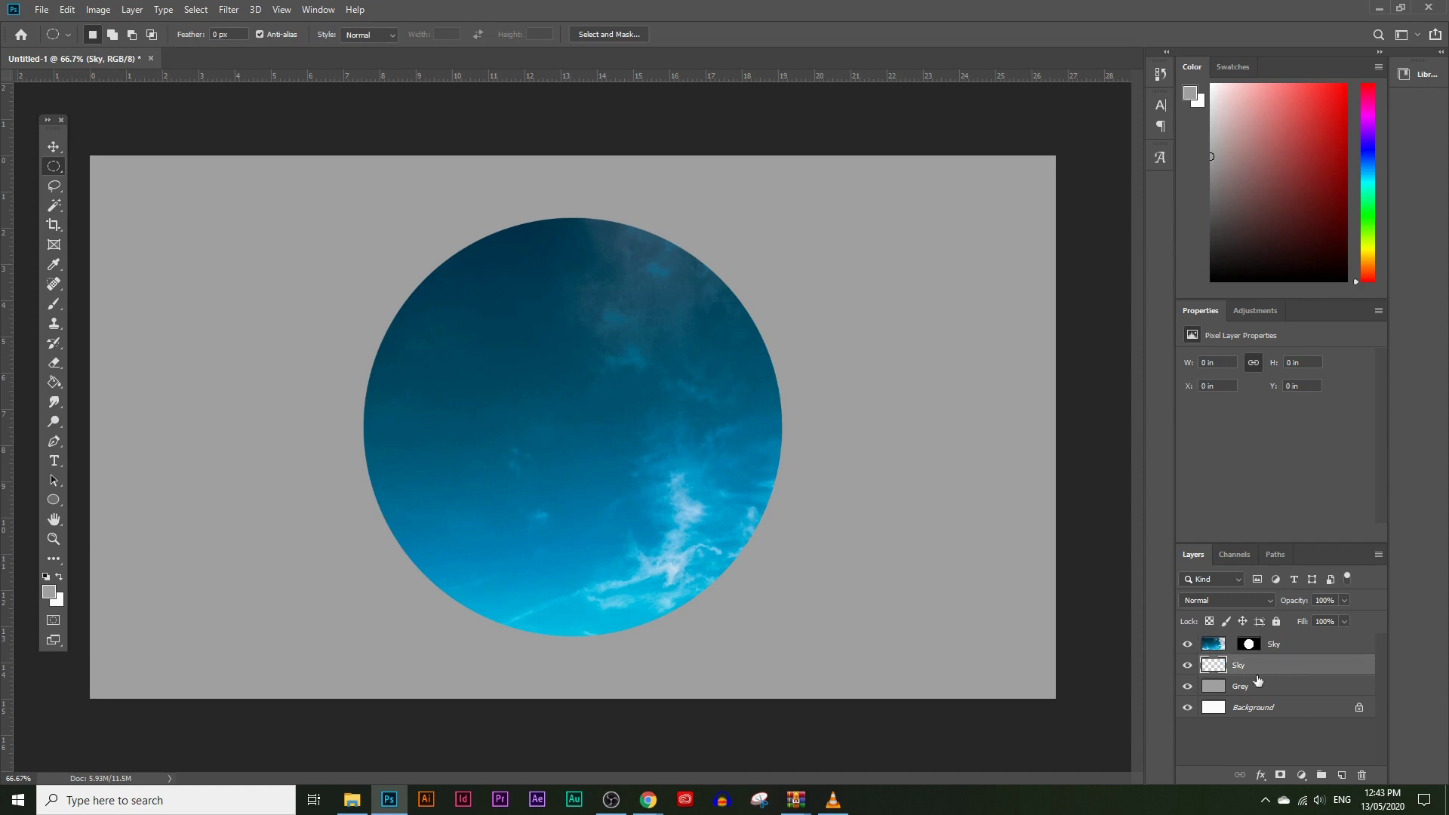
left_click_drag(1257, 674, 1361, 773)
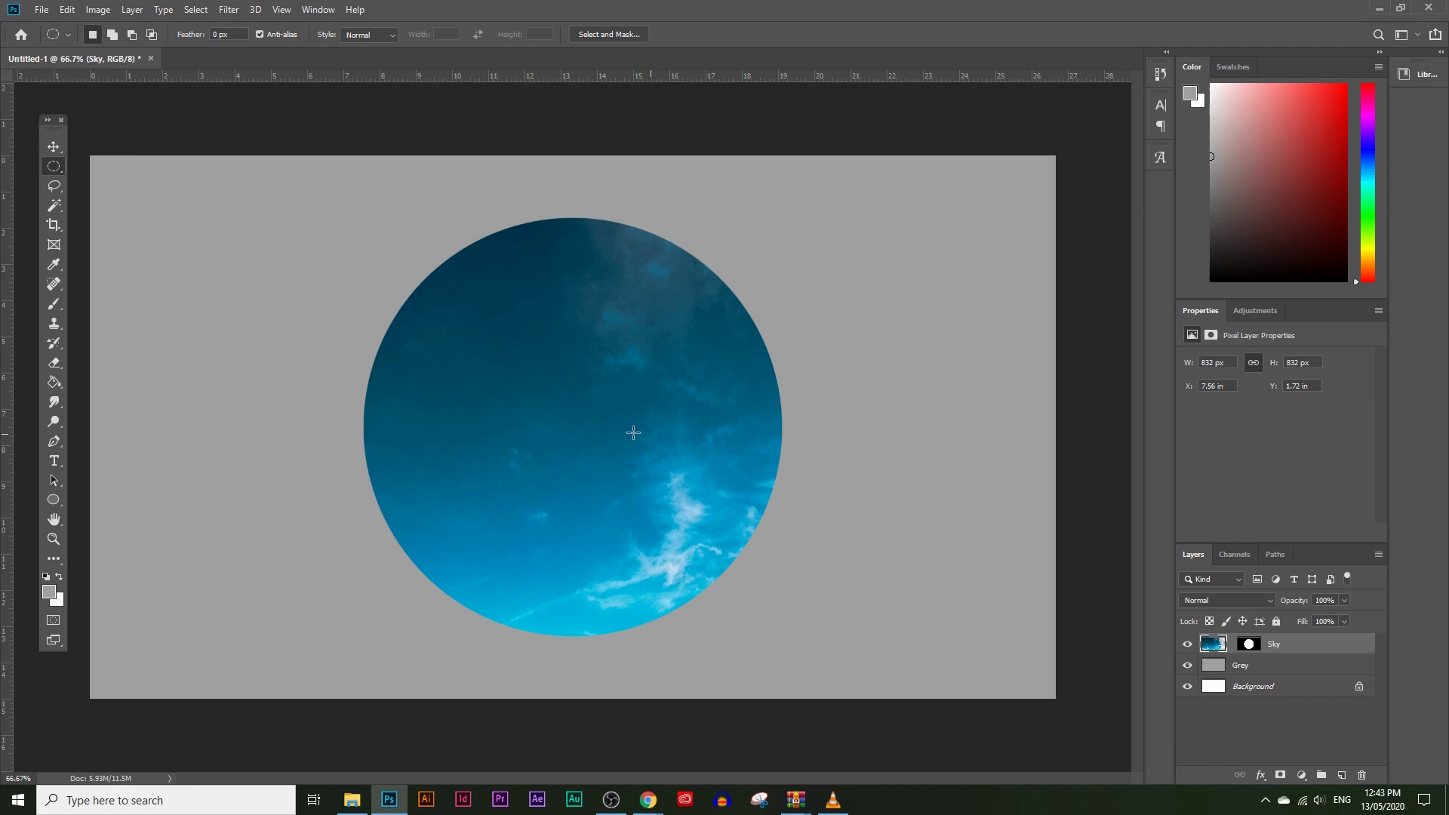
- Examine the Sky layer's circular mask on its own, then restore the normal image view
left_click(1255, 646)
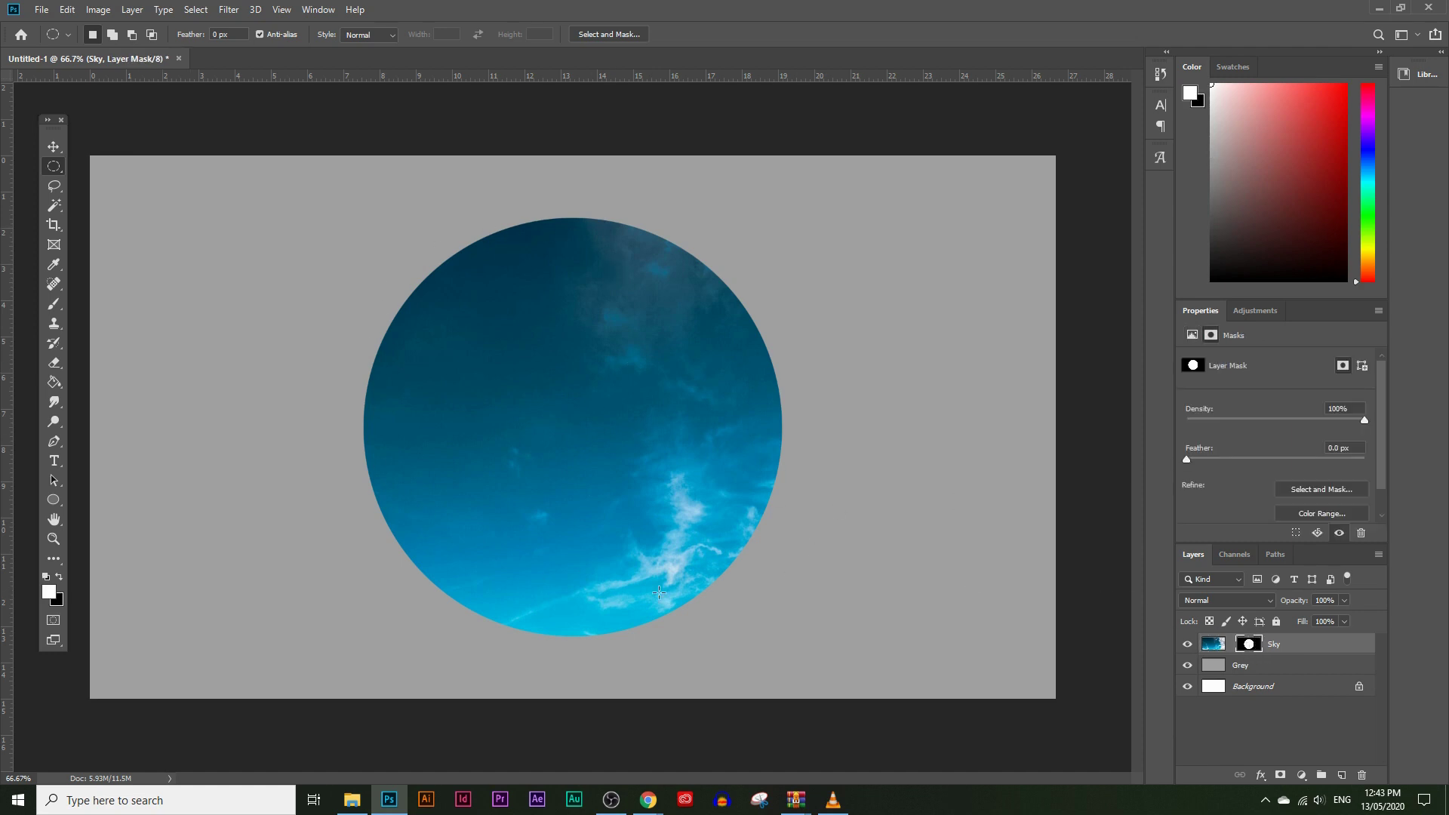
left_click(1246, 646, "alt")
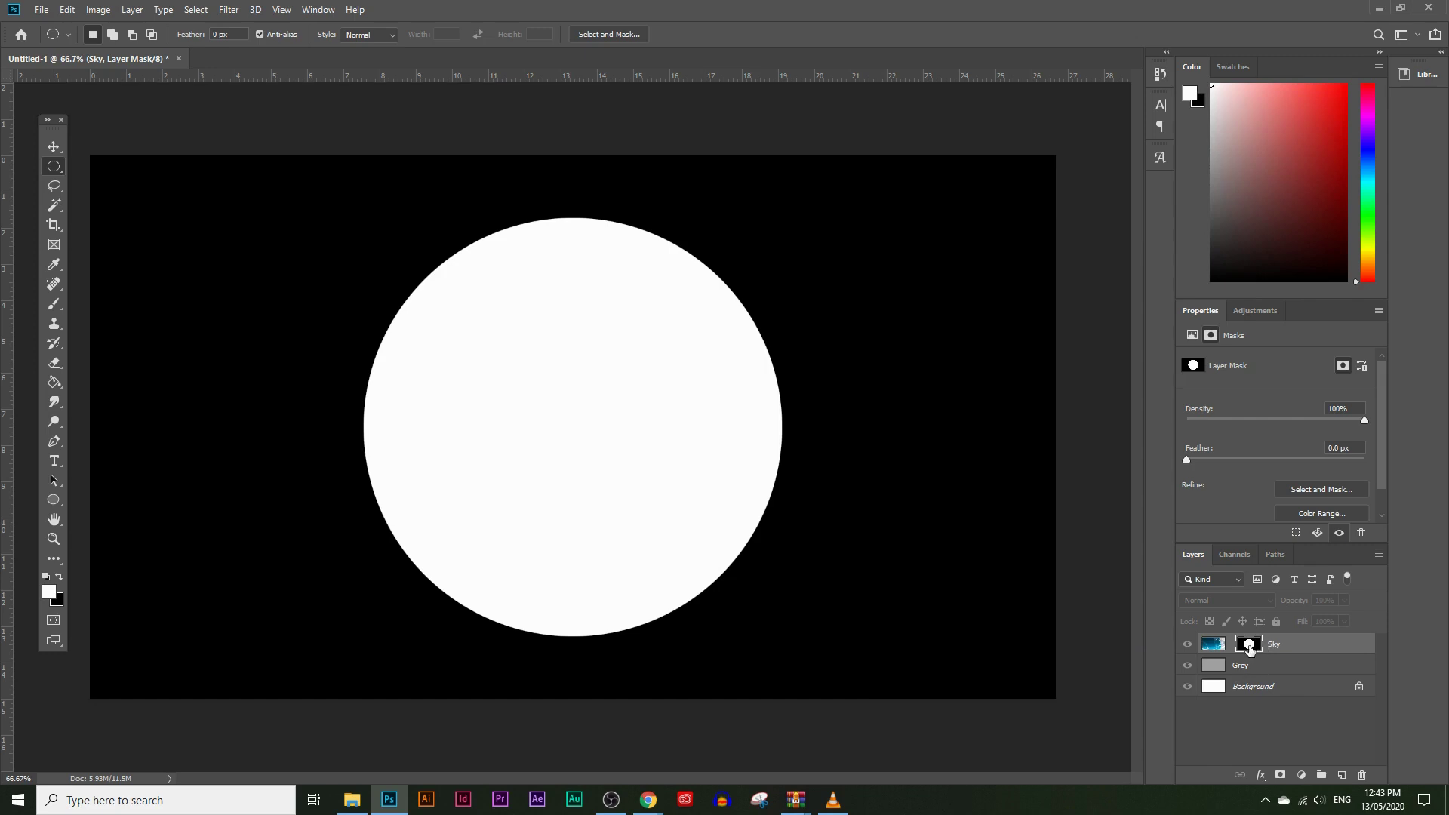
left_click(1249, 645, "alt")
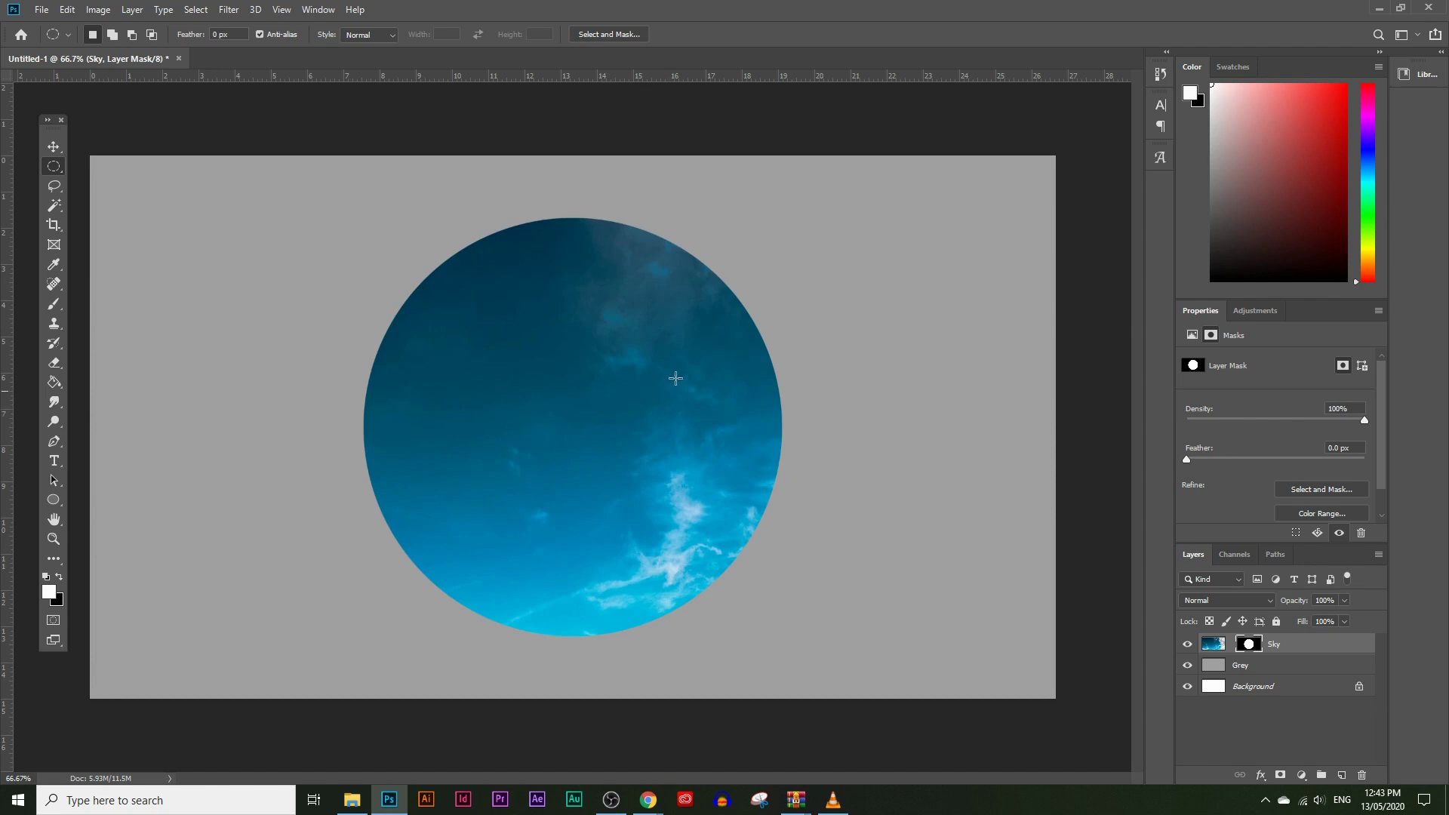
- Select the Sky layer's image instead of its mask and move the photo so the clouds fill the circle
left_click(53, 147)
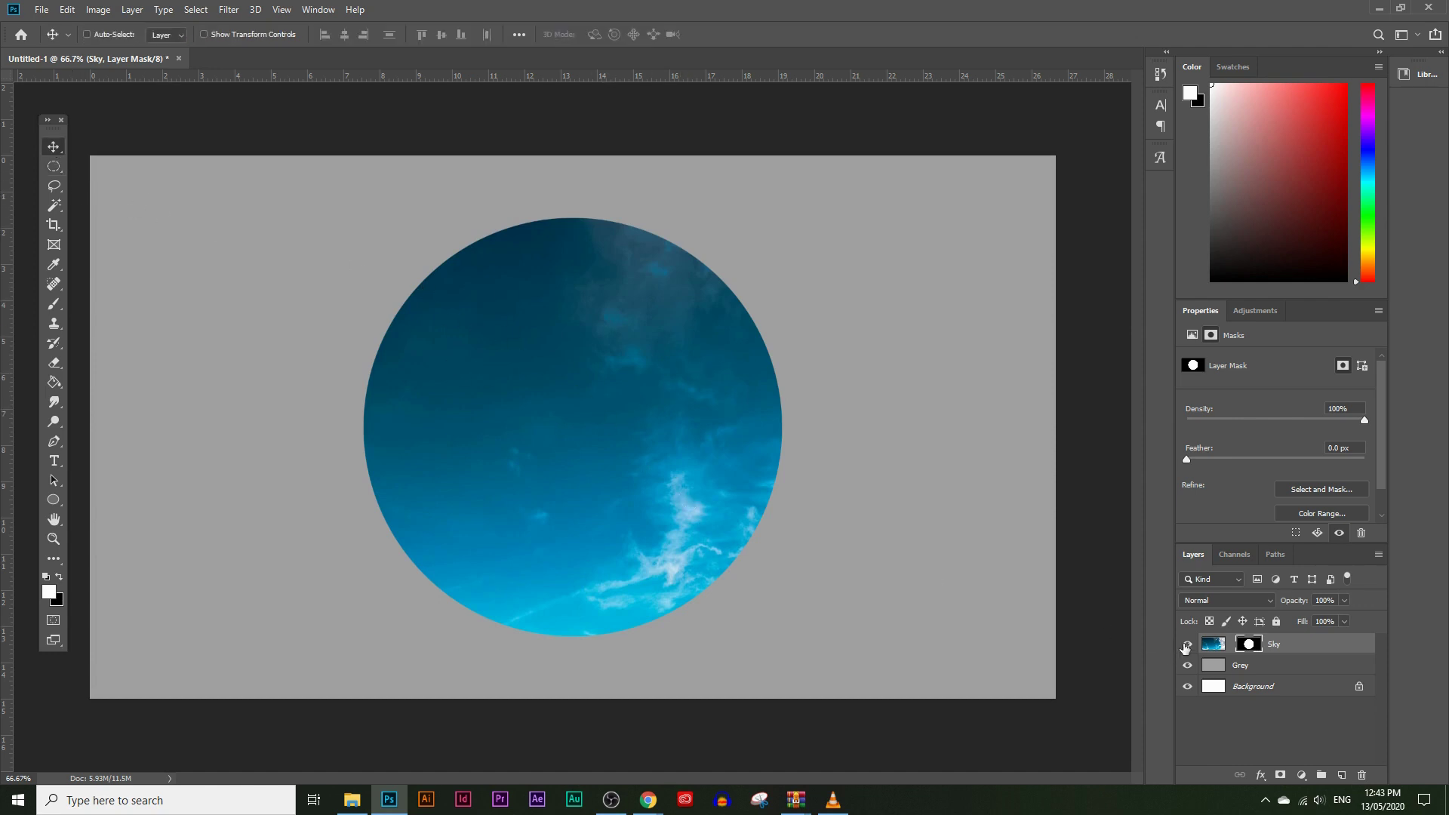
left_click(1209, 645)
left_click_drag(676, 527, 634, 490)
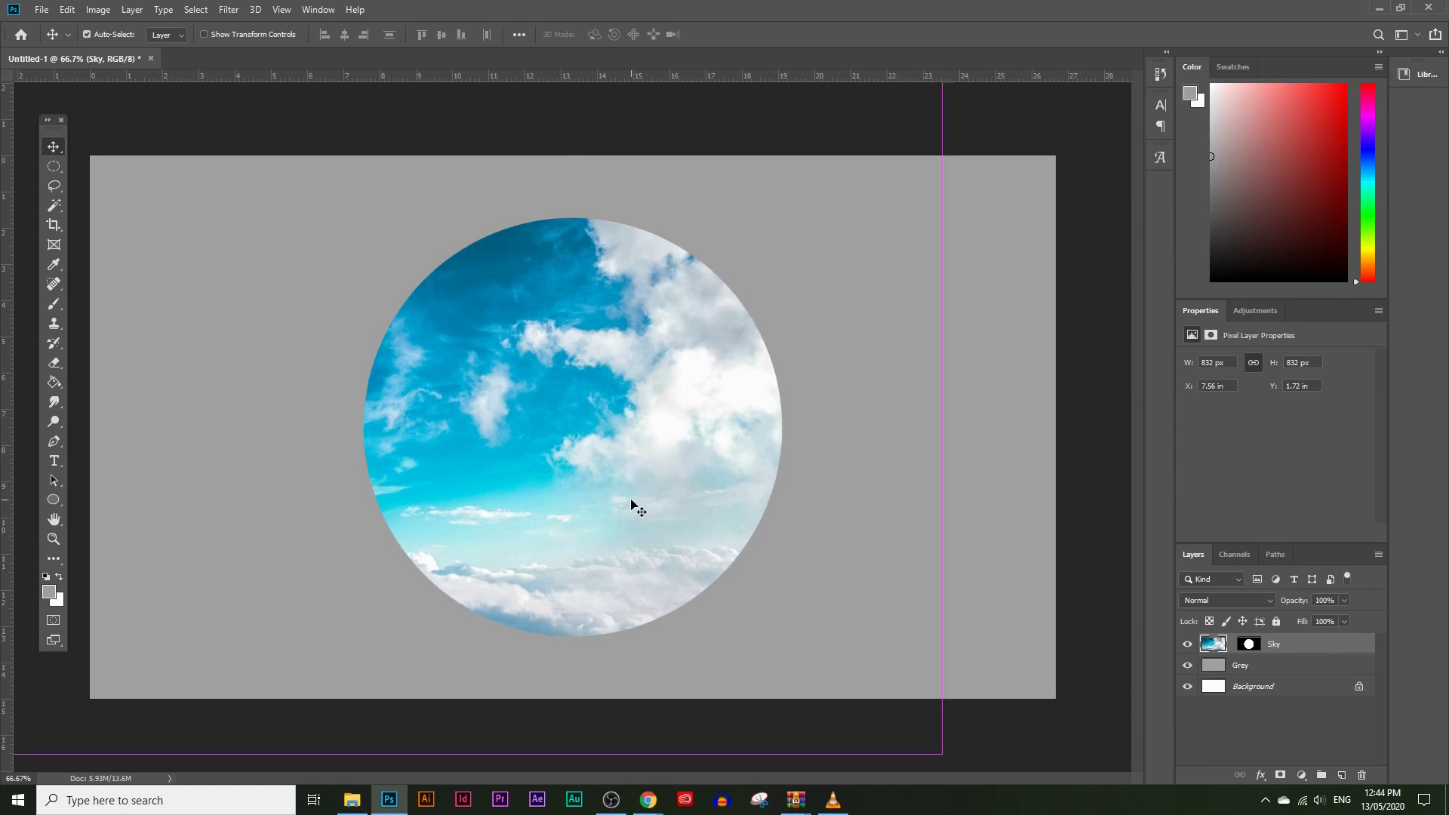
- Free-transform the sky photo inside the circle, rotating it by about 1.8 degrees and repositioning it so the clouds sit along the lower edge
key("ctrl+t")
left_click_drag(984, 667, 824, 191)
left_click_drag(670, 373, 714, 429)
left_click_drag(983, 419, 804, 720)
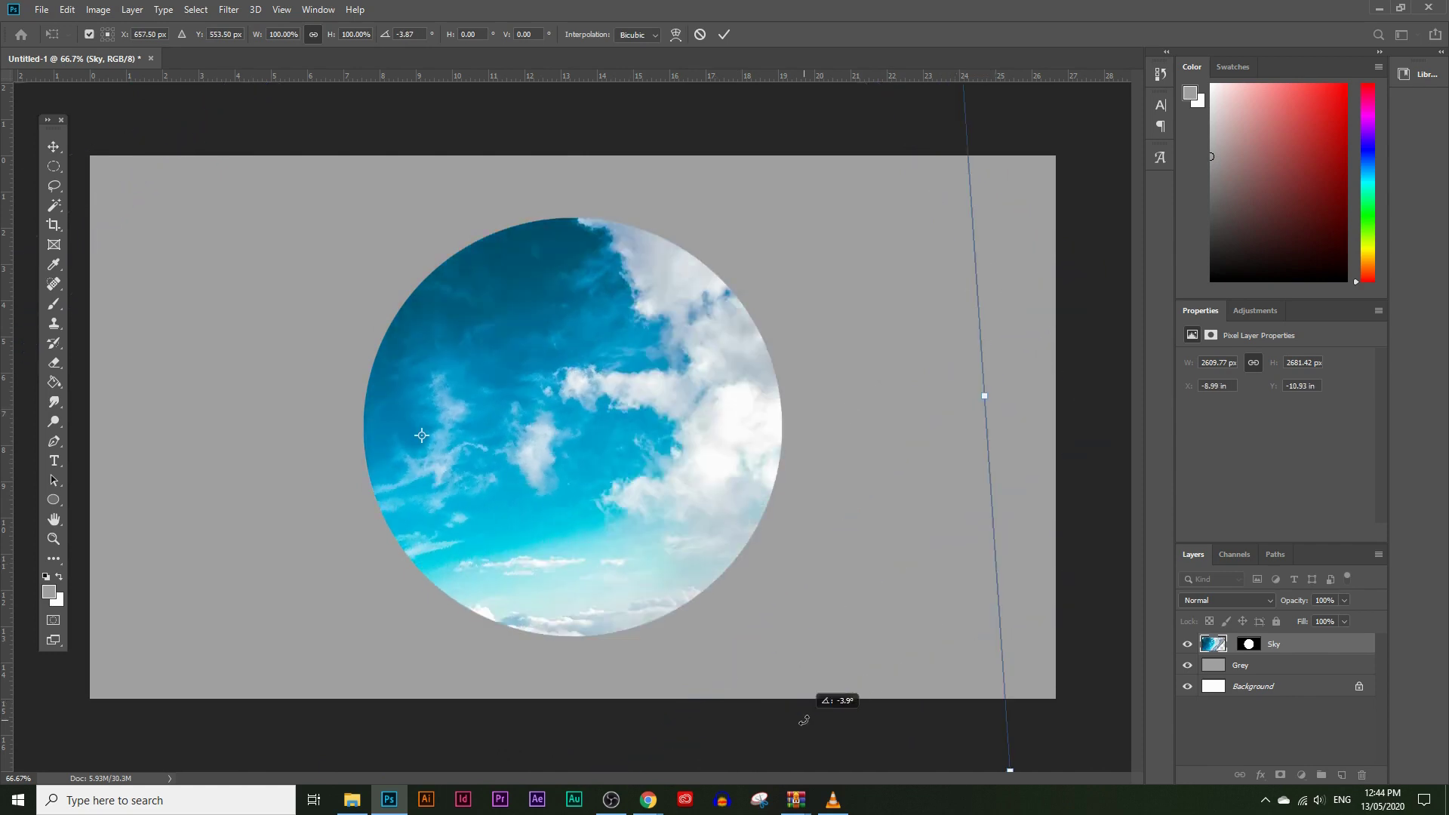
left_click_drag(676, 550, 669, 489)
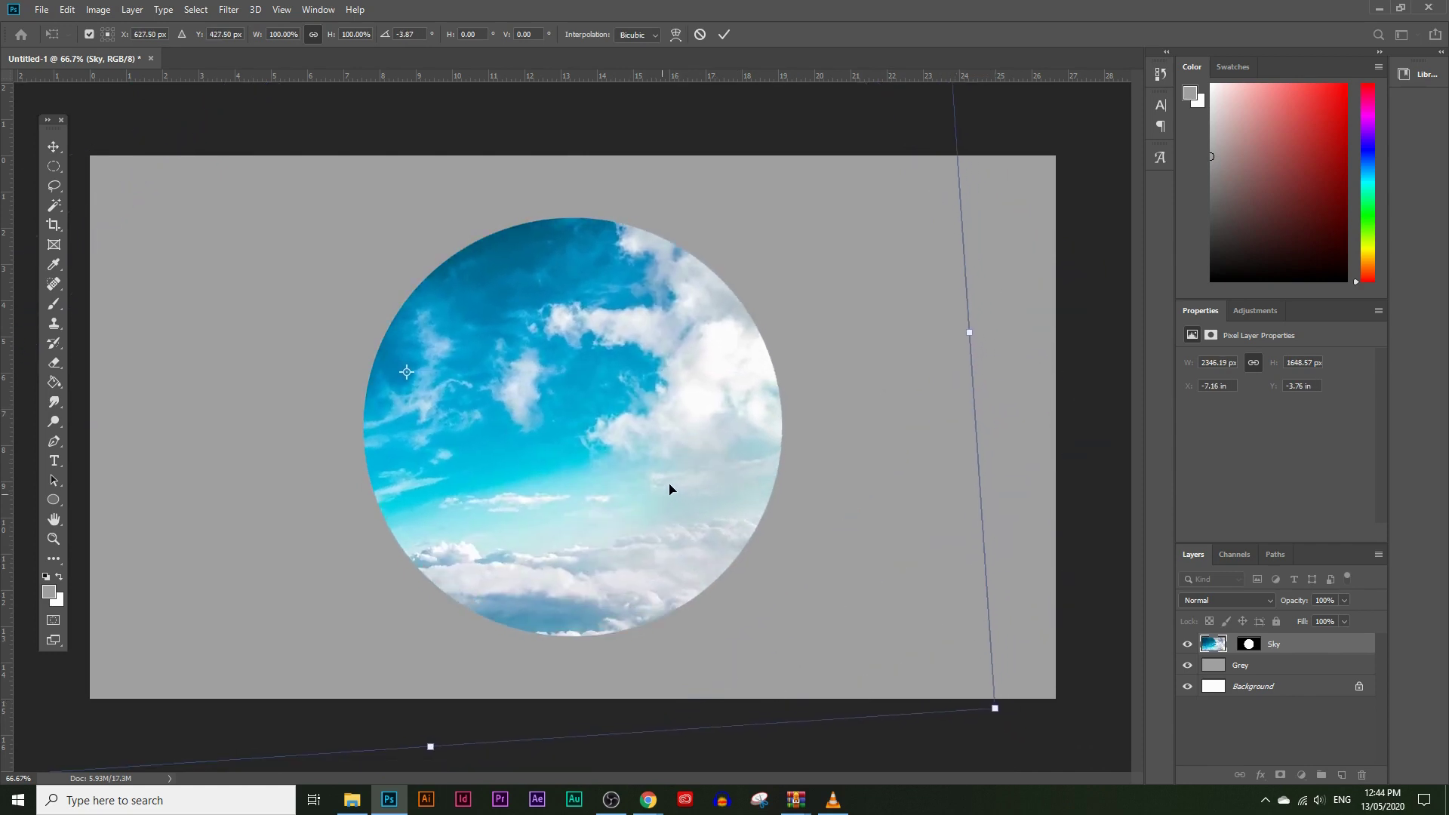
left_click_drag(1006, 624, 1005, 647)
left_click_drag(720, 569, 652, 589)
left_click_drag(727, 551, 731, 556)
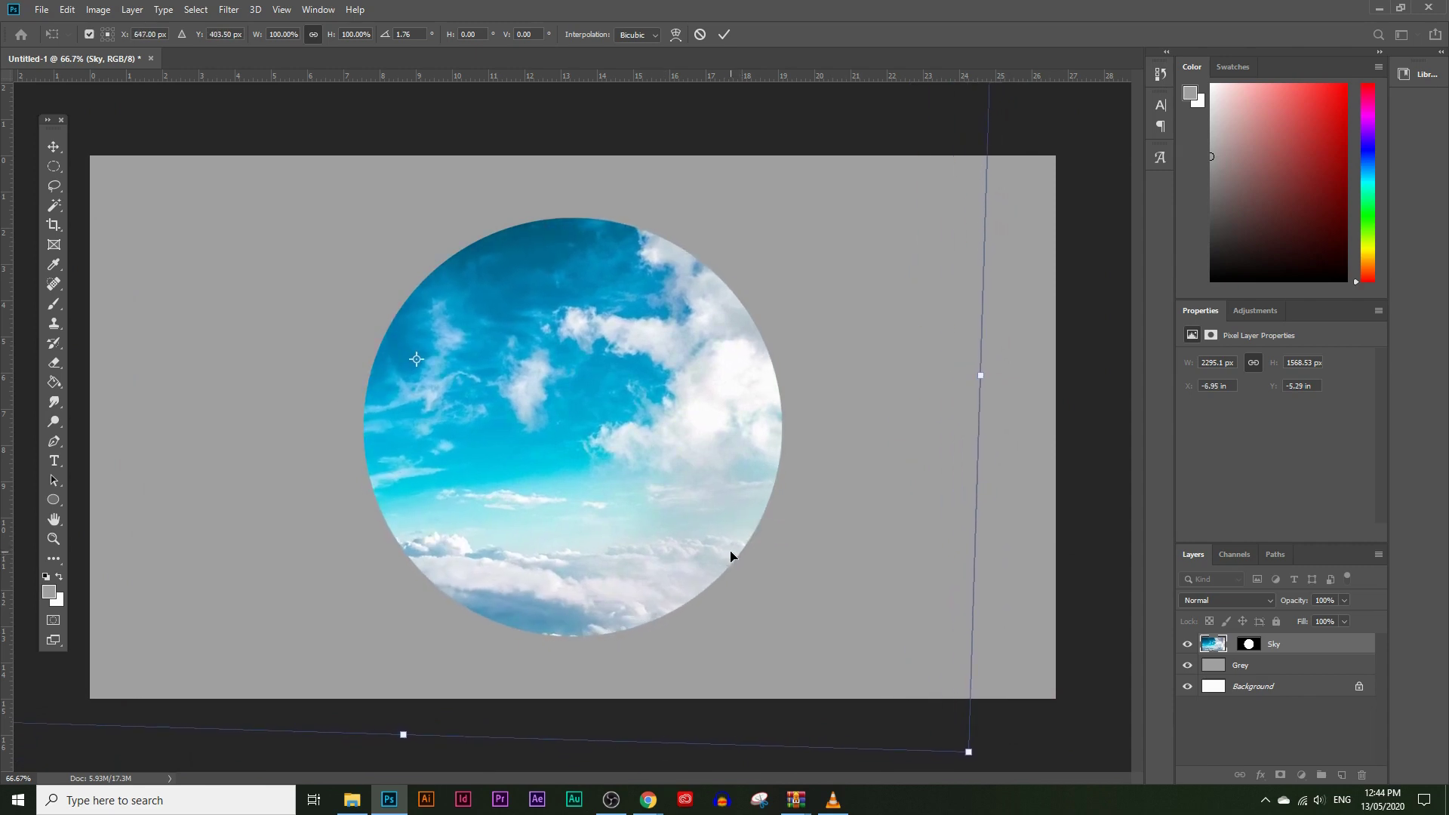
key("Return")
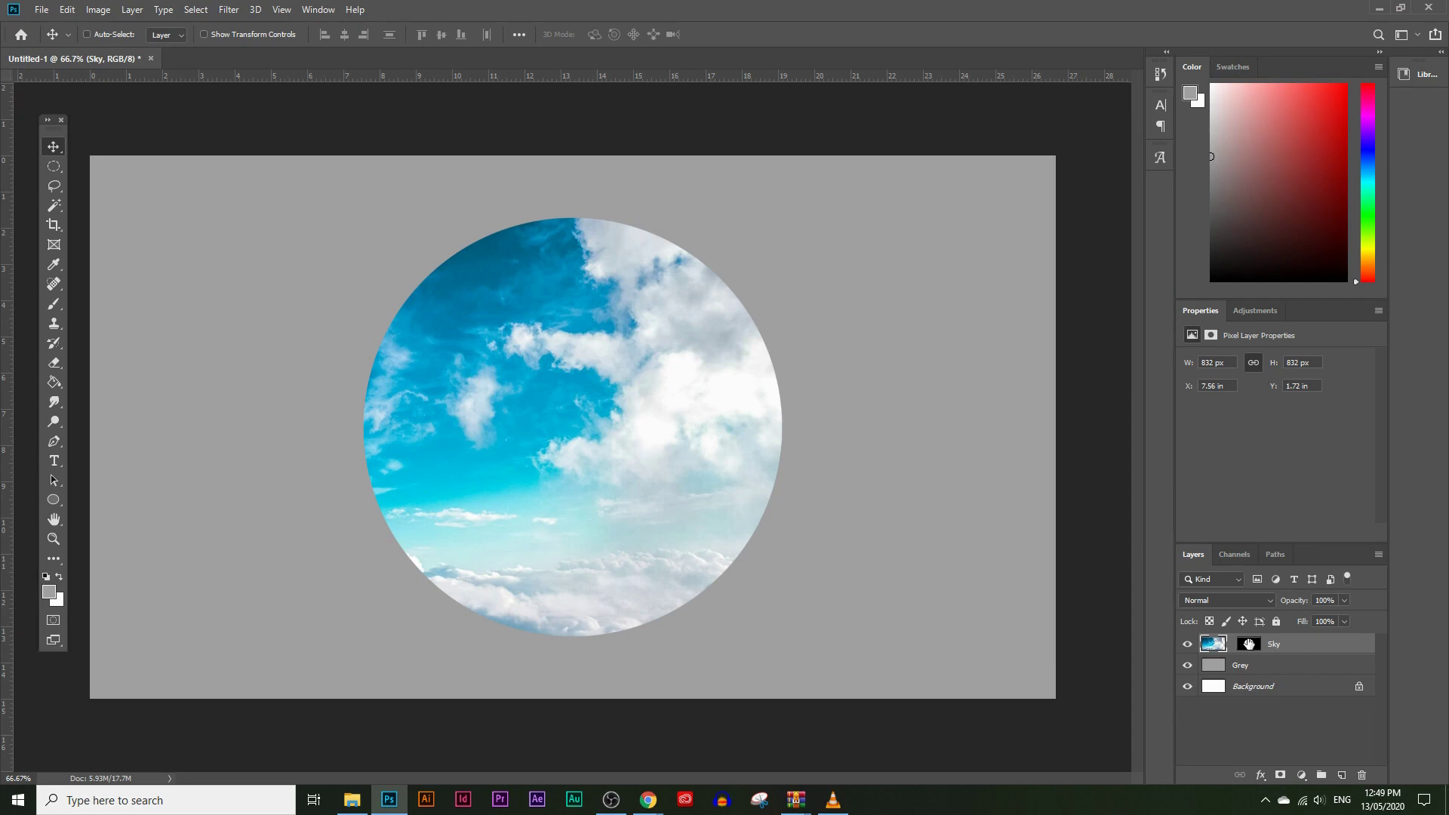
- Duplicate the Sky layer with its mask, naming the lower layer Shadow and the upper one Sky
left_click_drag(1283, 645, 1342, 771)
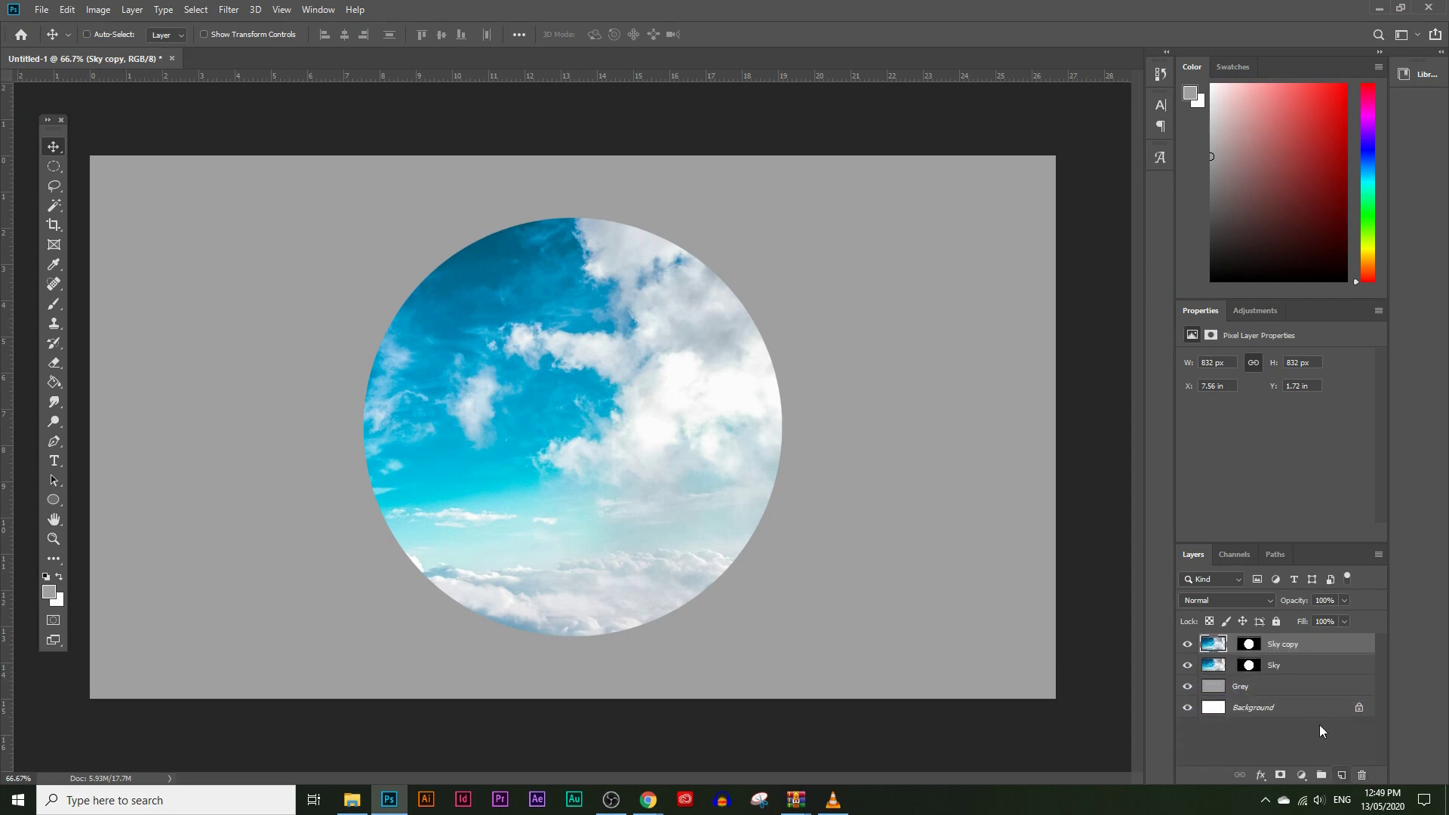
double_click(1274, 667)
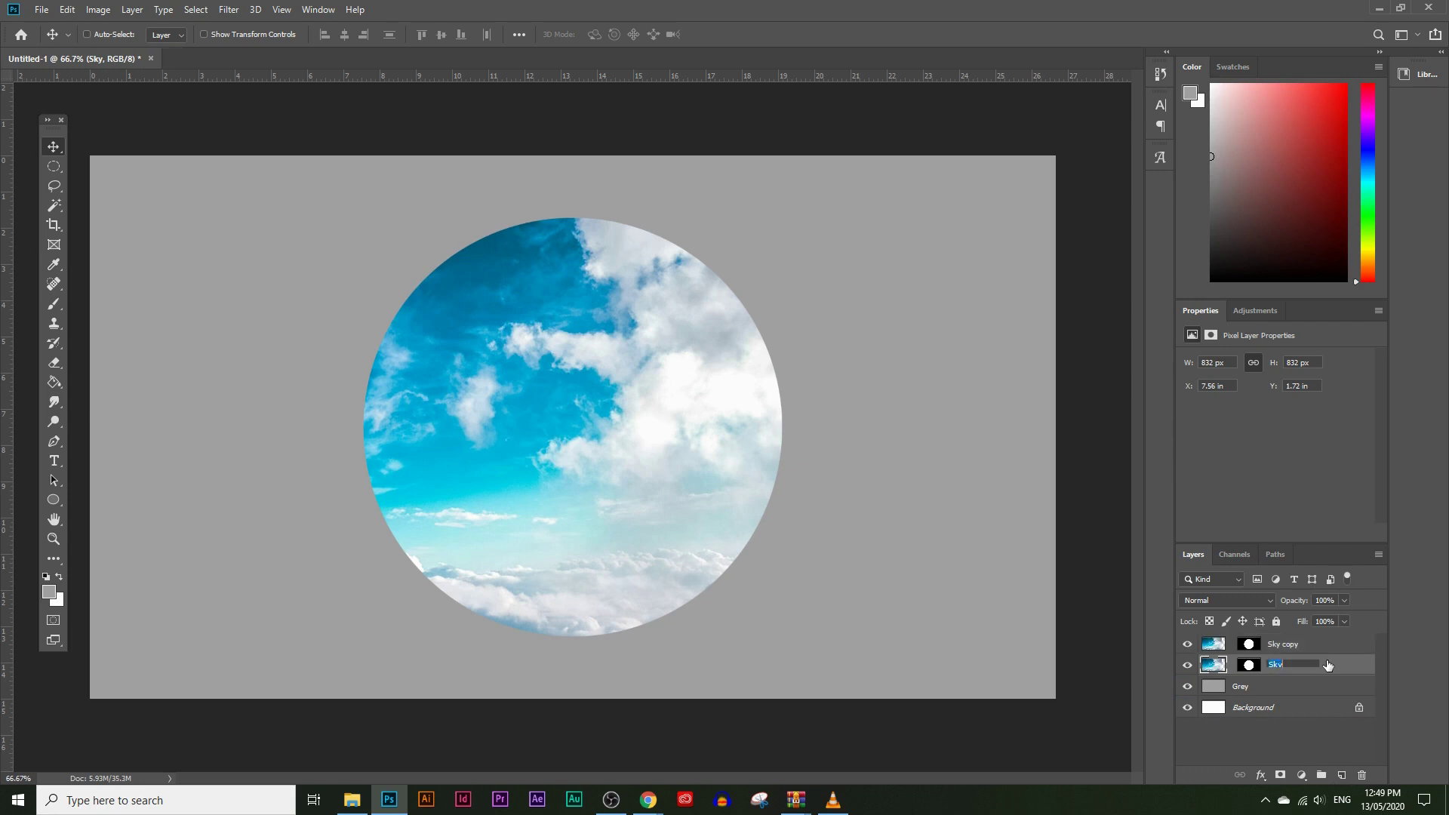
type("Shadow")
key("Return")
double_click(1307, 642)
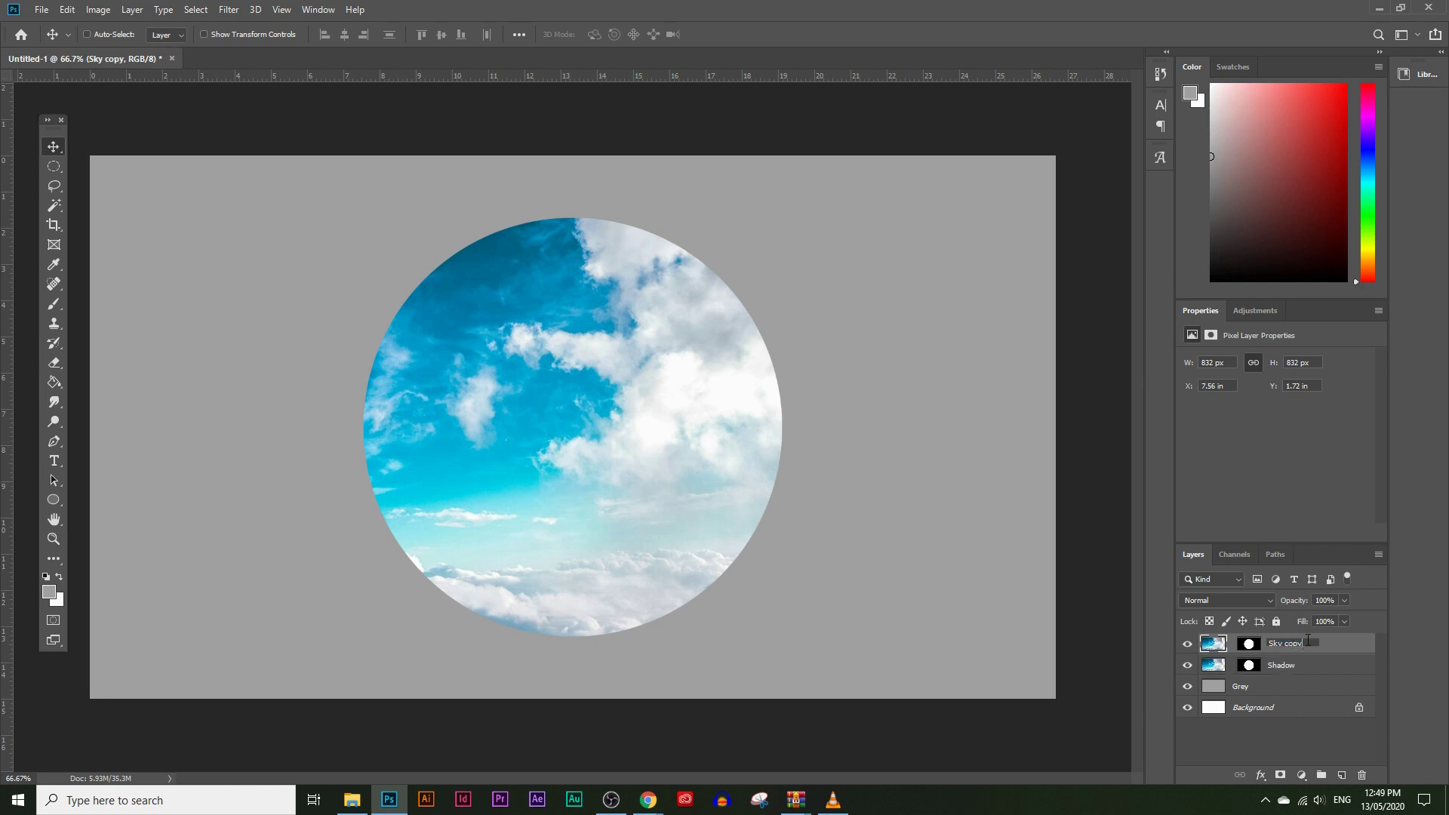
key("Return")
- Add a drop shadow to the Shadow layer with 23% opacity, 37 px distance, 17% spread and 120 px size
left_click(1258, 669)
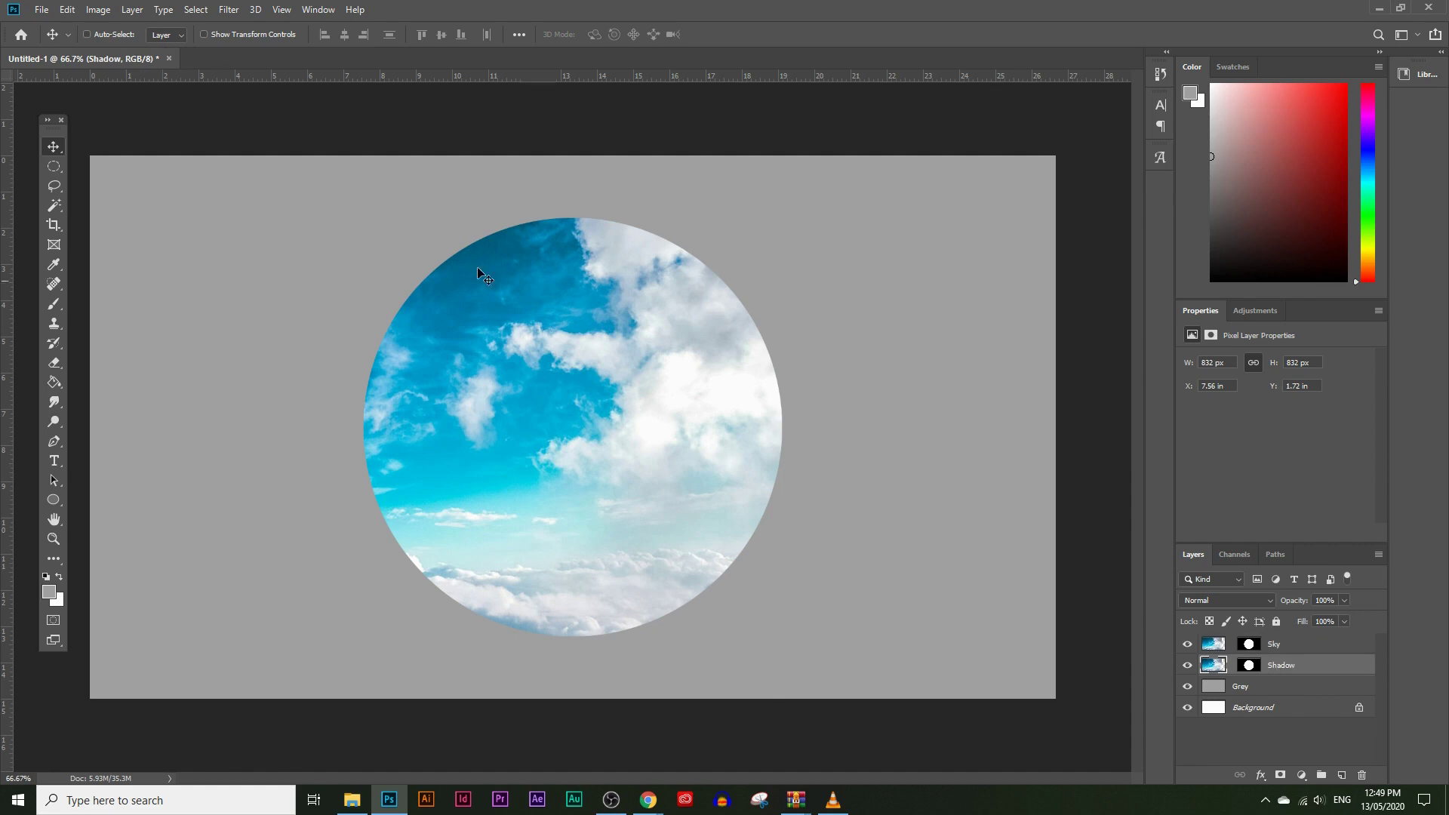
left_click(138, 11)
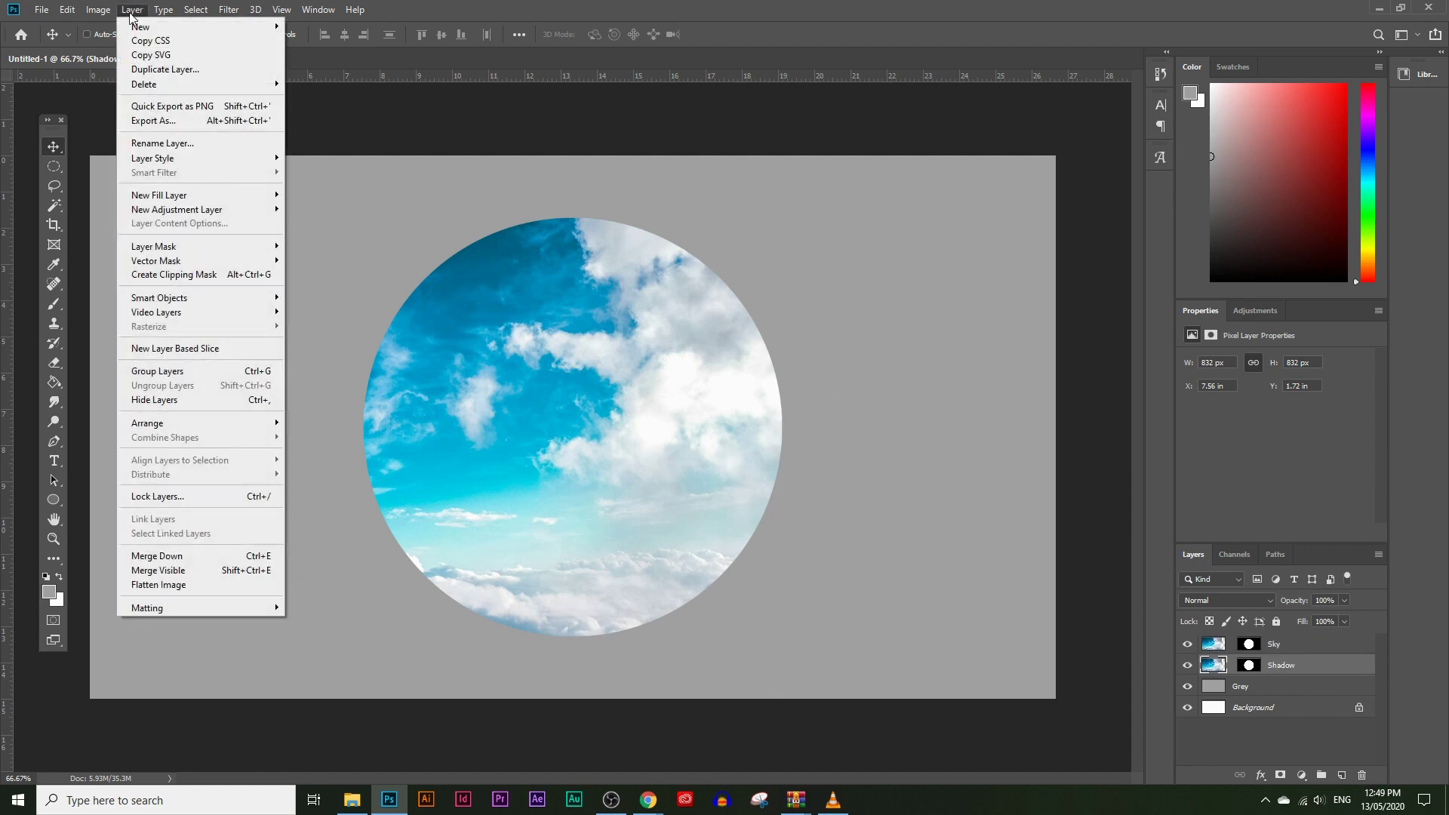
mouse_move(176, 161)
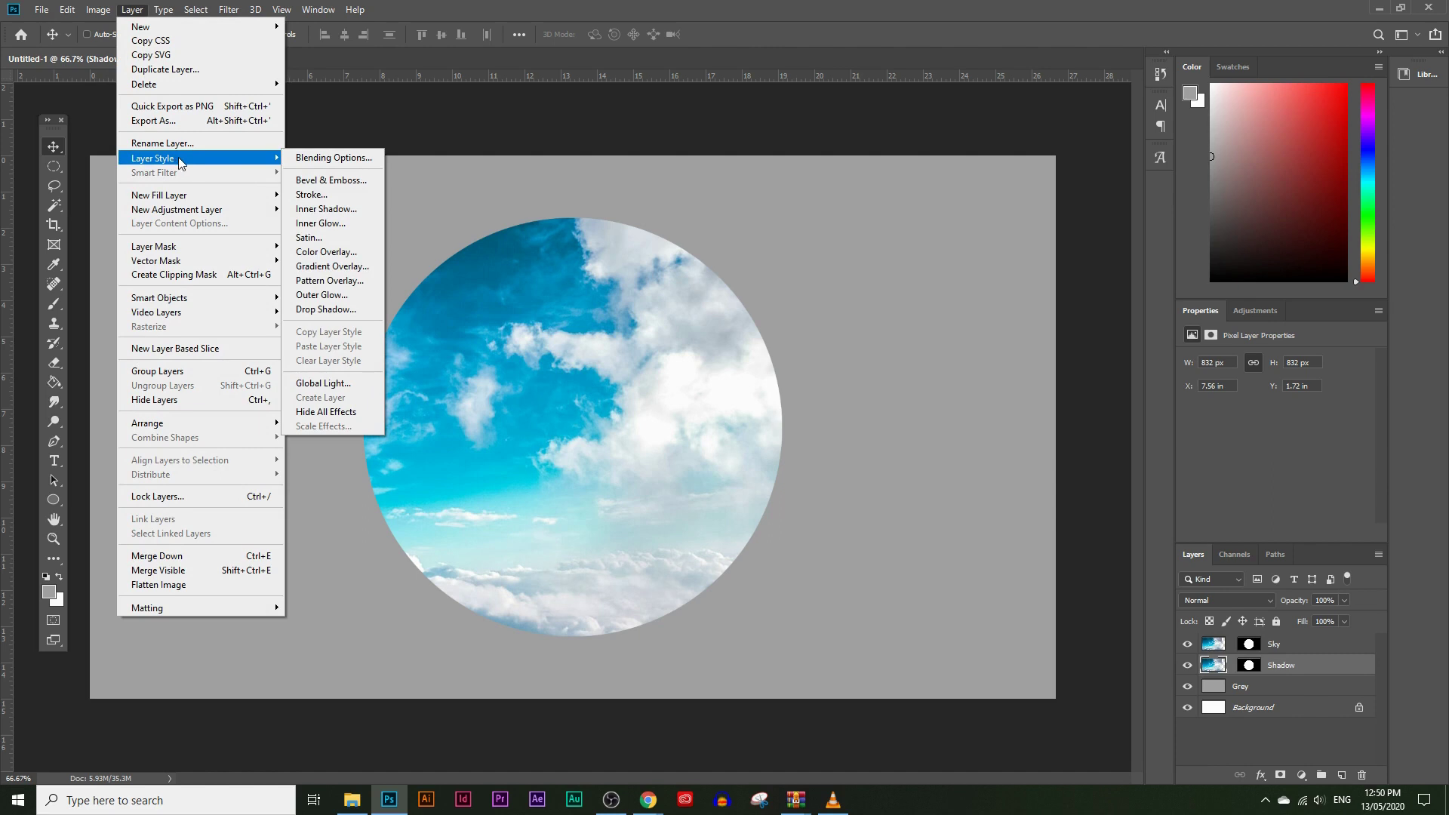
left_click(329, 309)
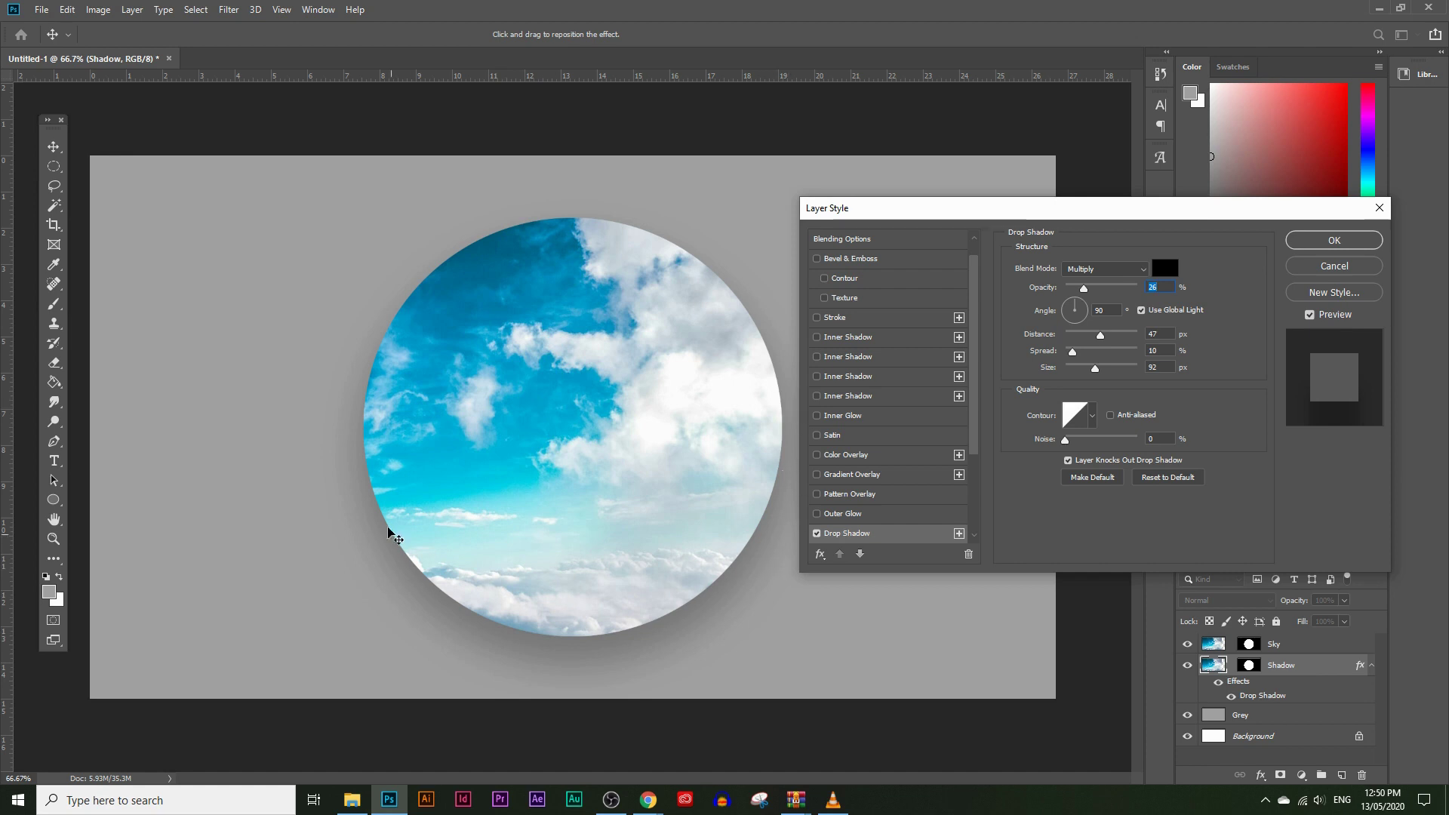
left_click_drag(1089, 295, 1095, 374)
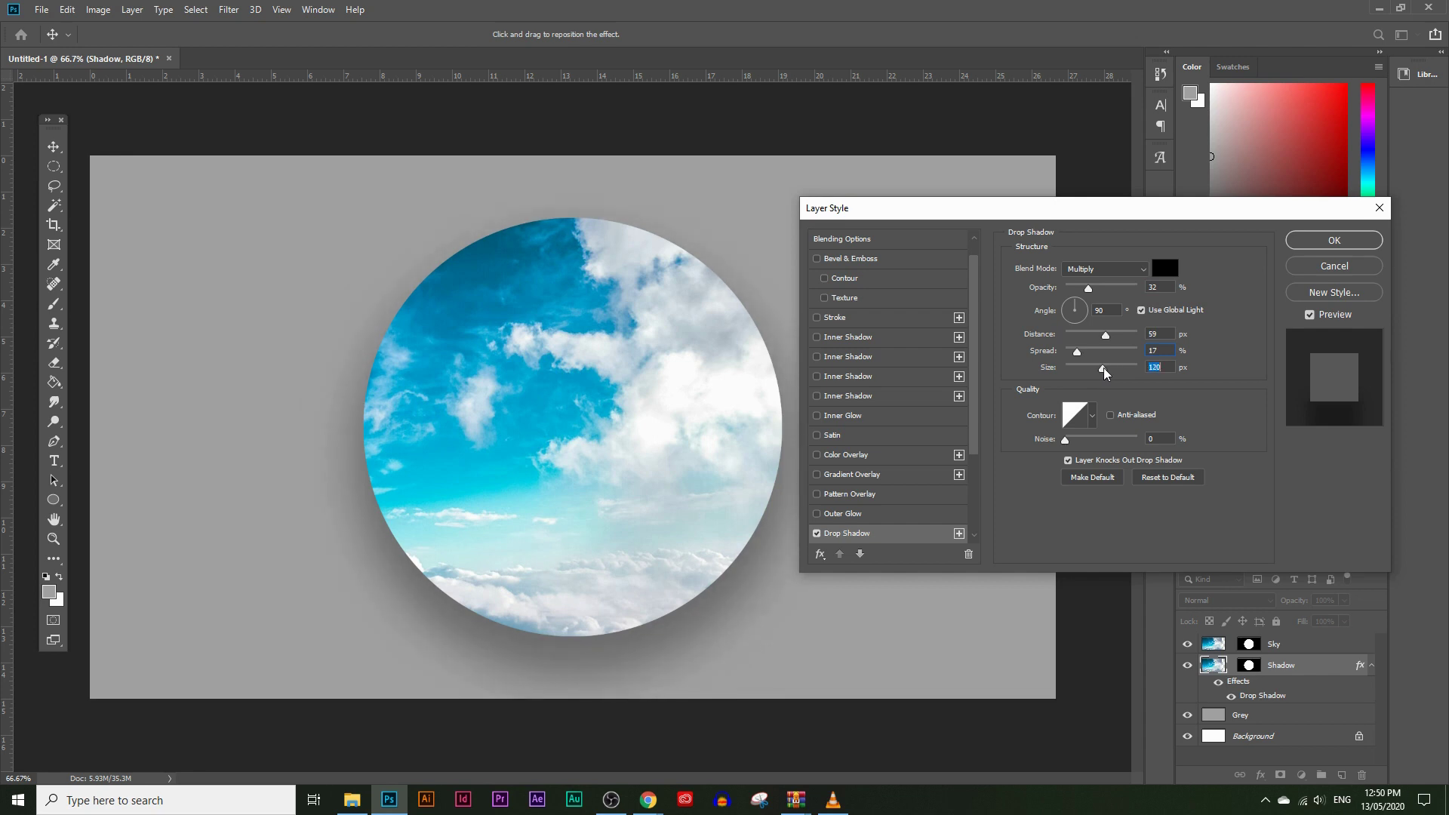
left_click_drag(1087, 297, 1102, 335)
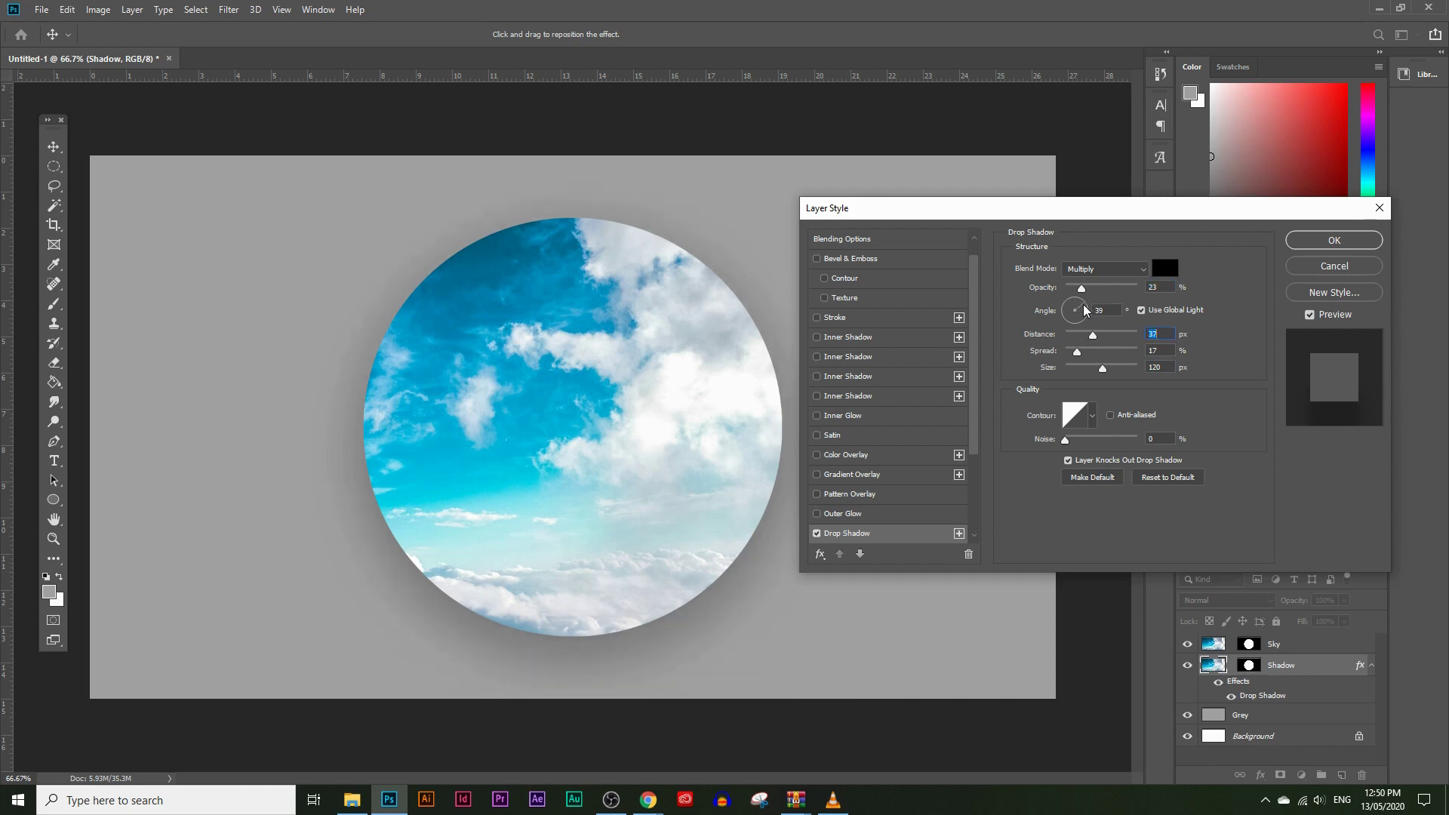
- Set the drop shadow's angle to 90° and apply the layer style to the Shadow layer
left_click_drag(1054, 302, 1082, 304)
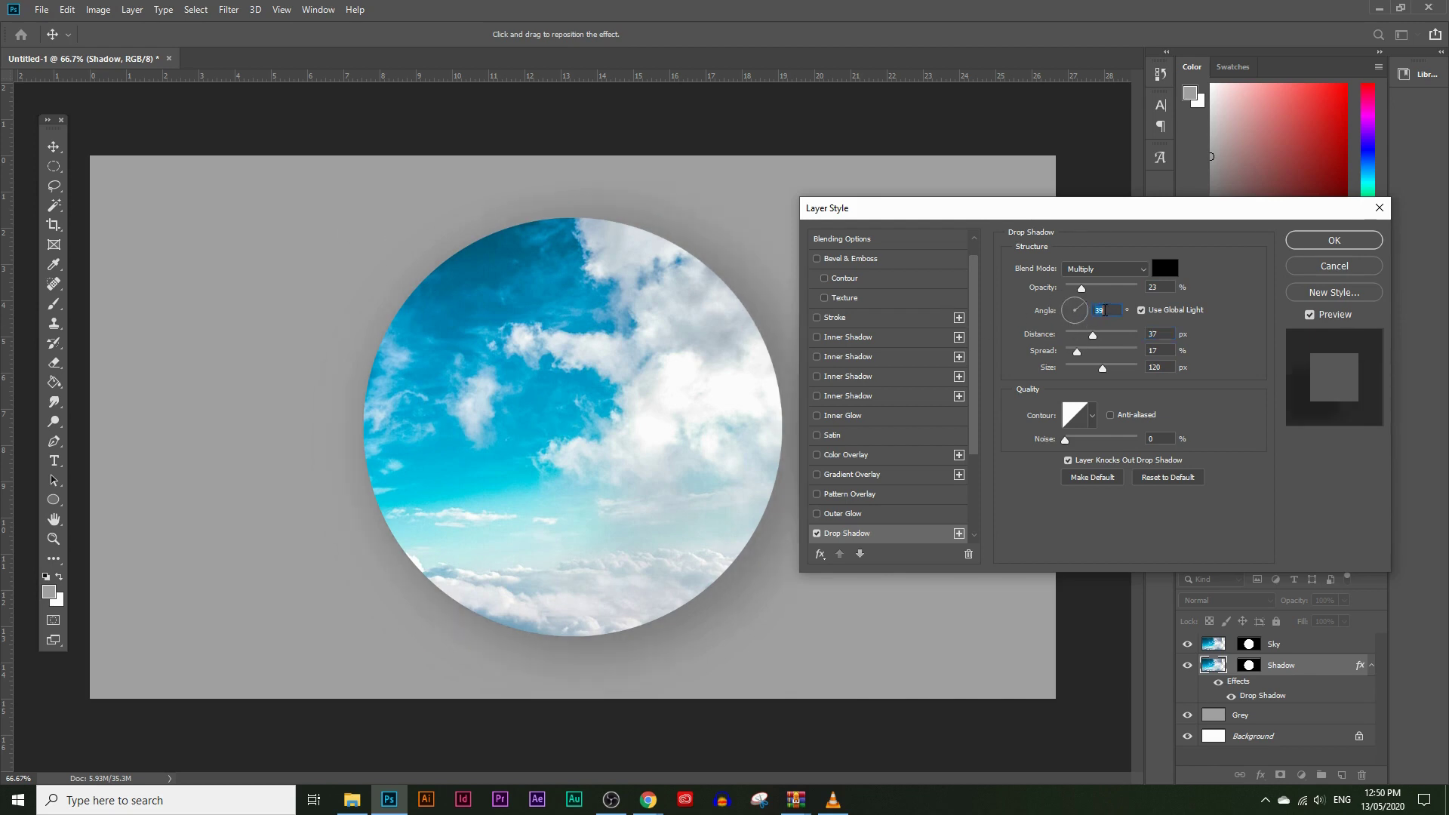
key("Return")
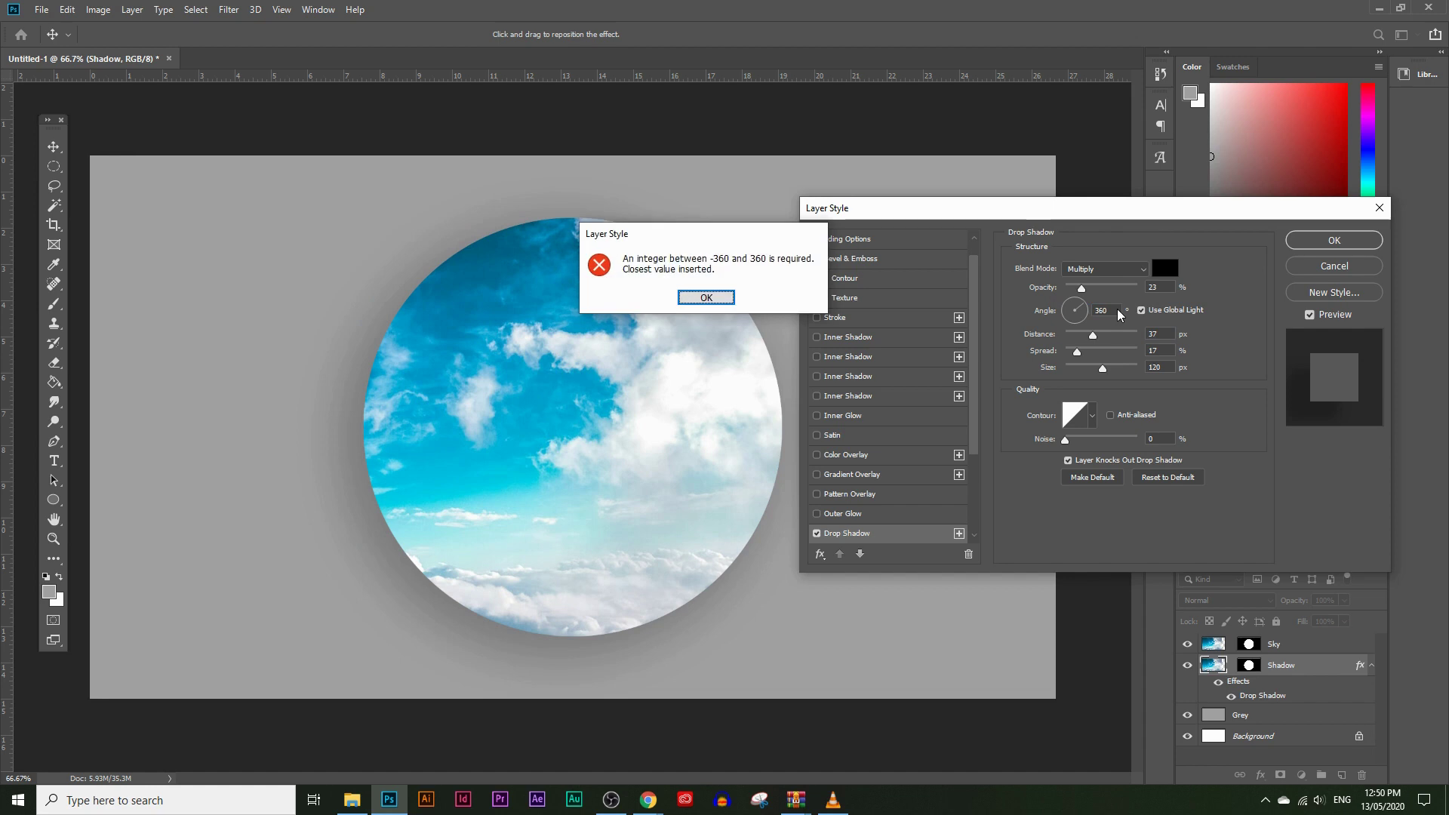
left_click(706, 297)
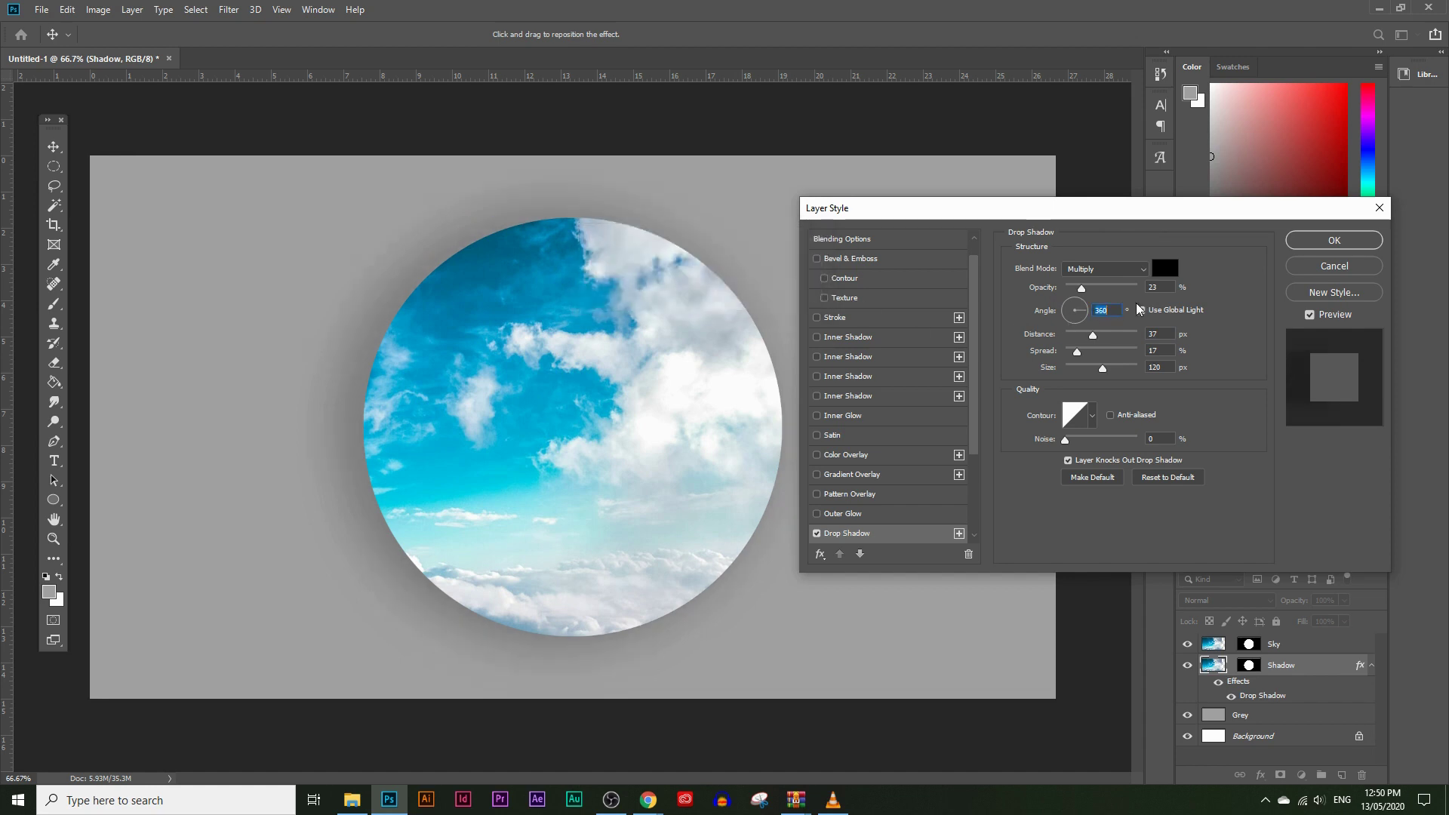
type("90")
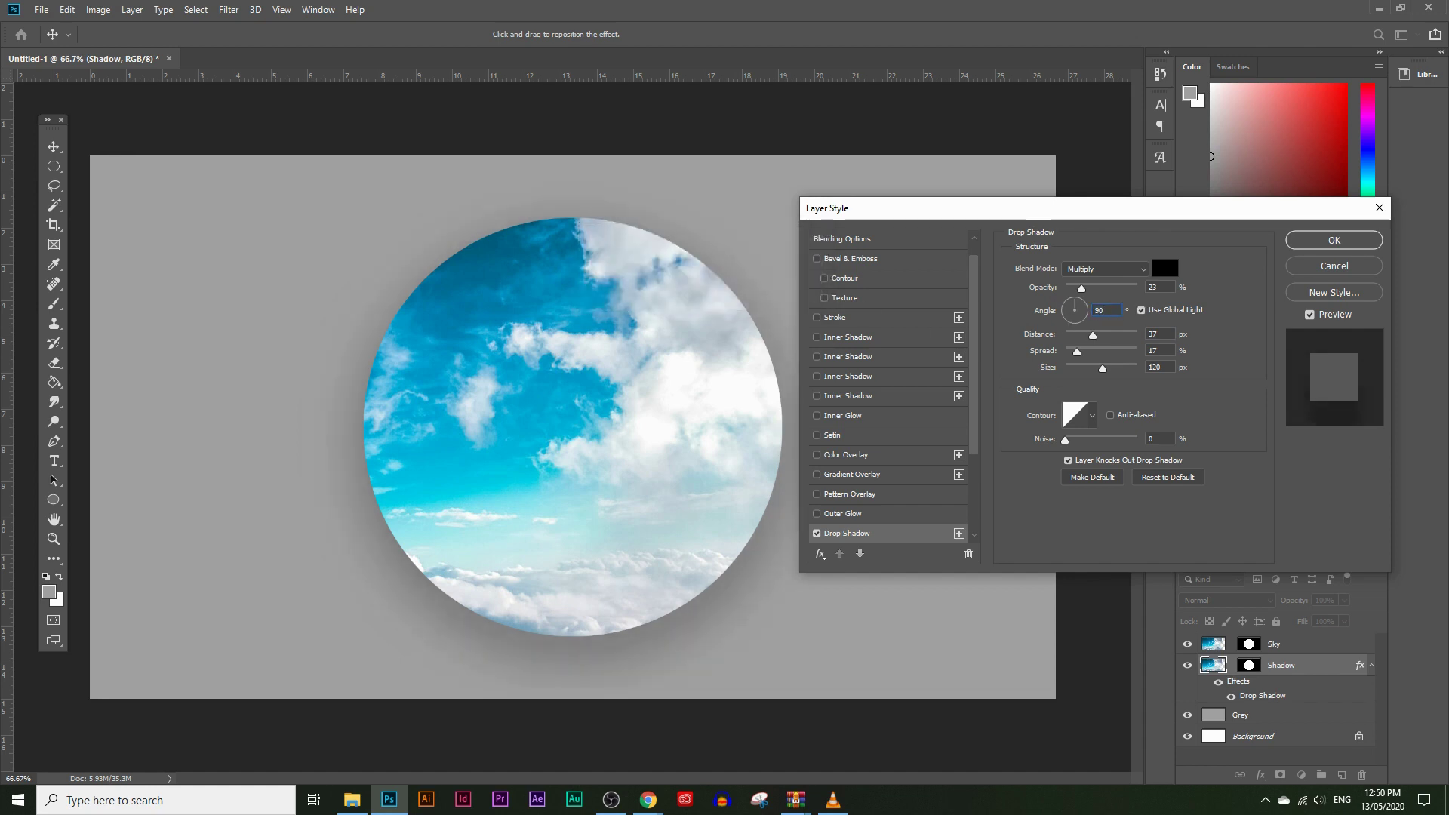
left_click(1324, 242)
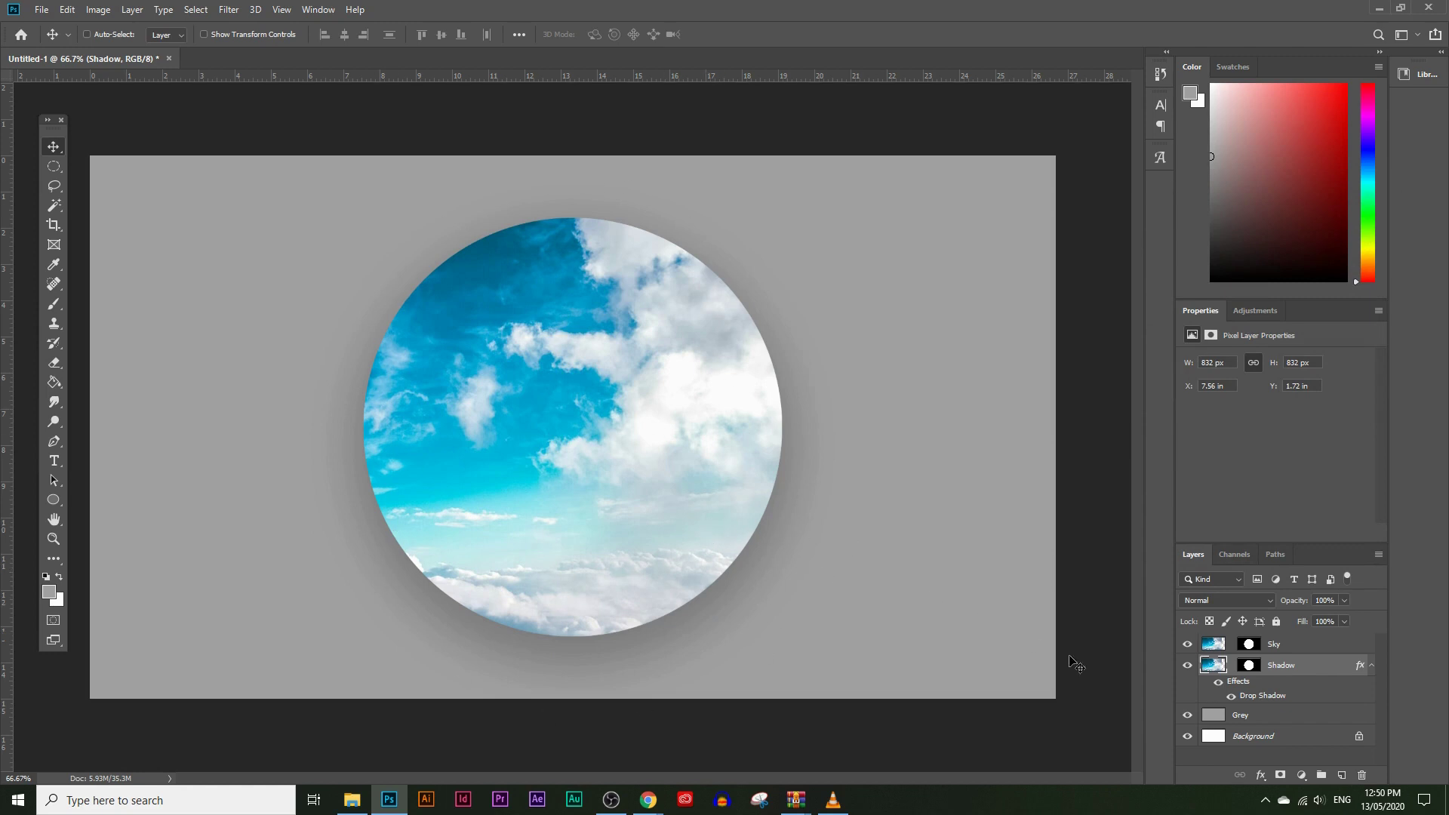
double_click(1256, 697)
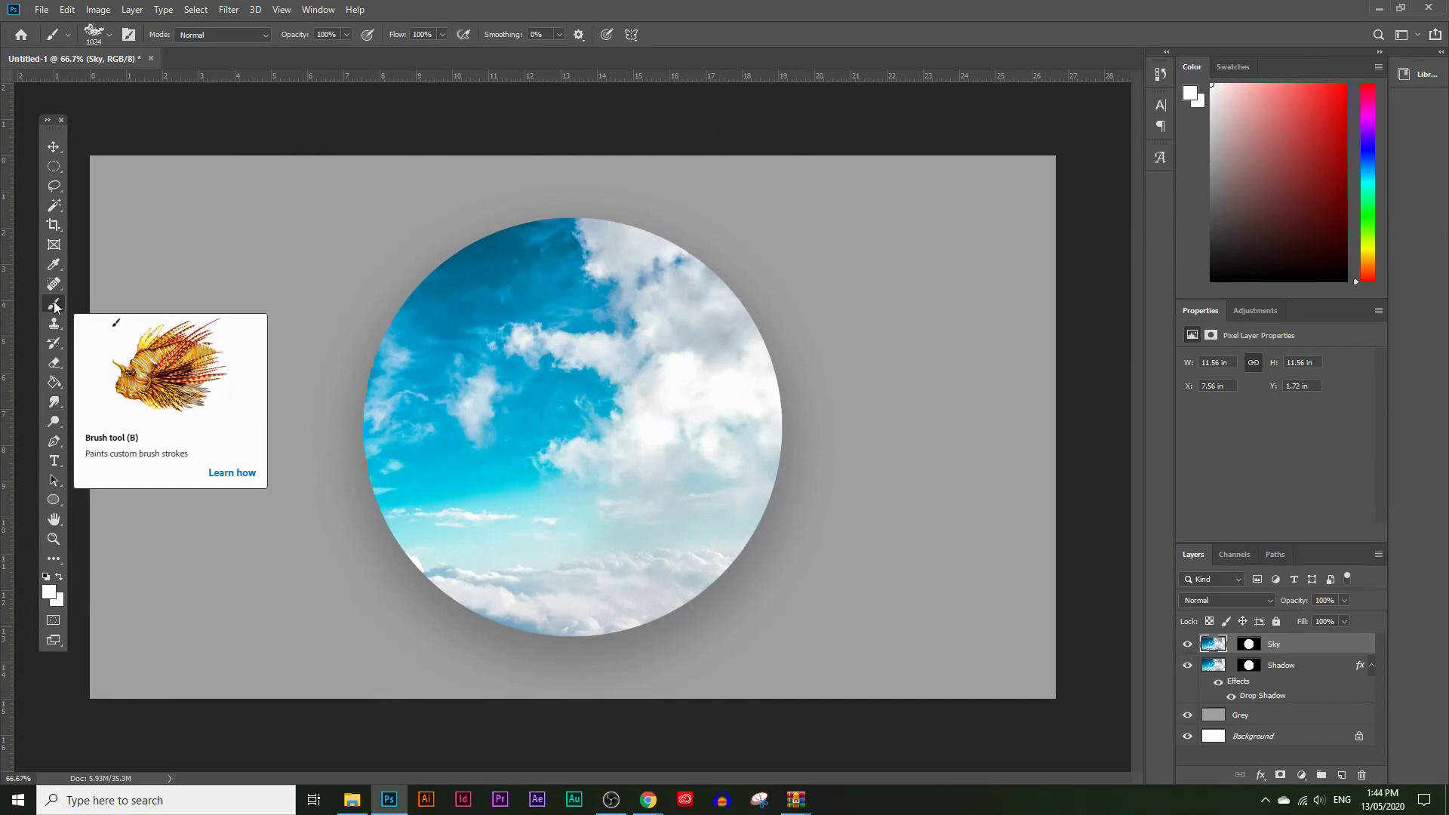
- Switch to Chrome, browse the Brusheezy search results for clouds and open the free Cloud Brushes set
mouse_move(648, 798)
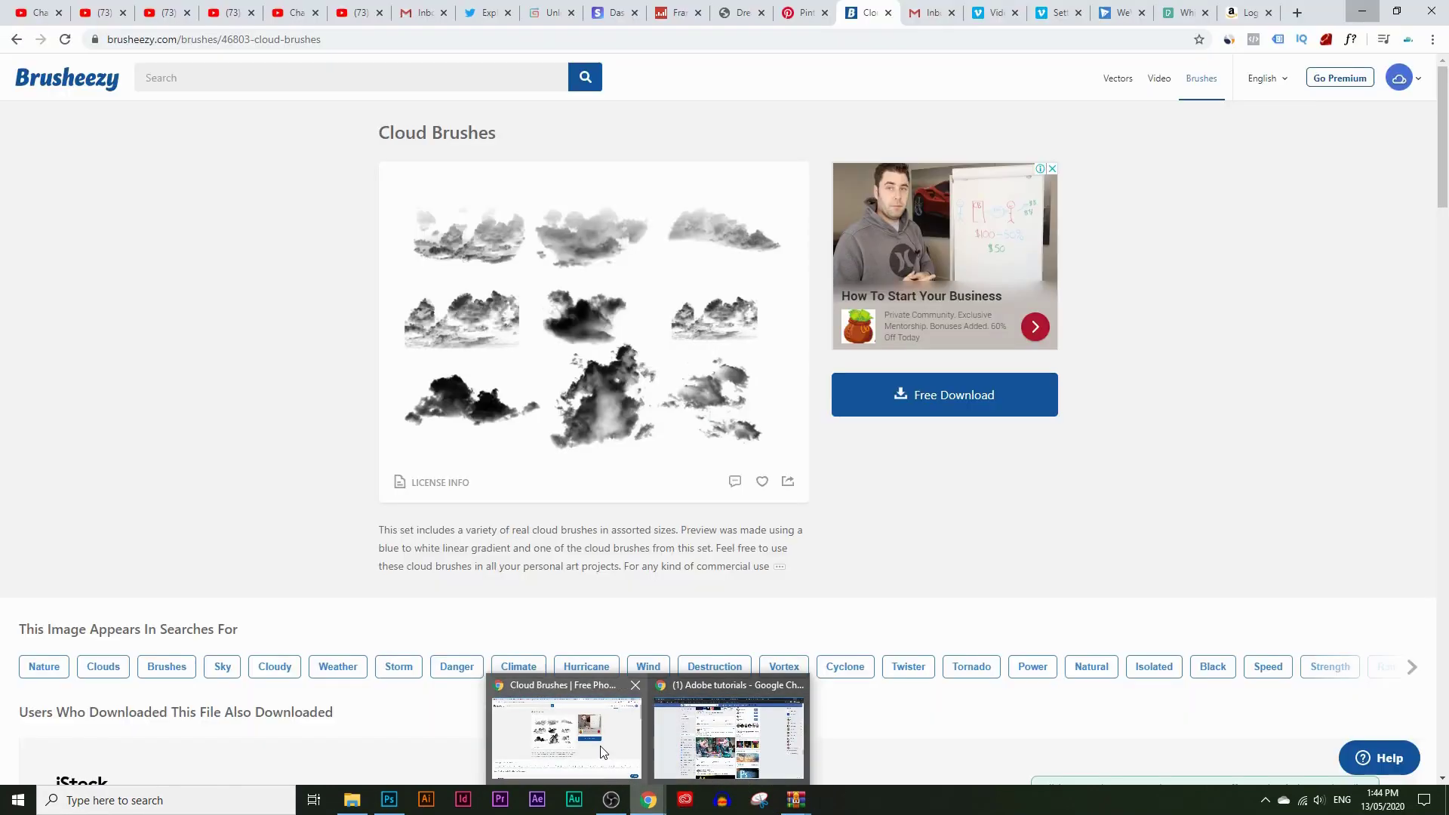
left_click(603, 751)
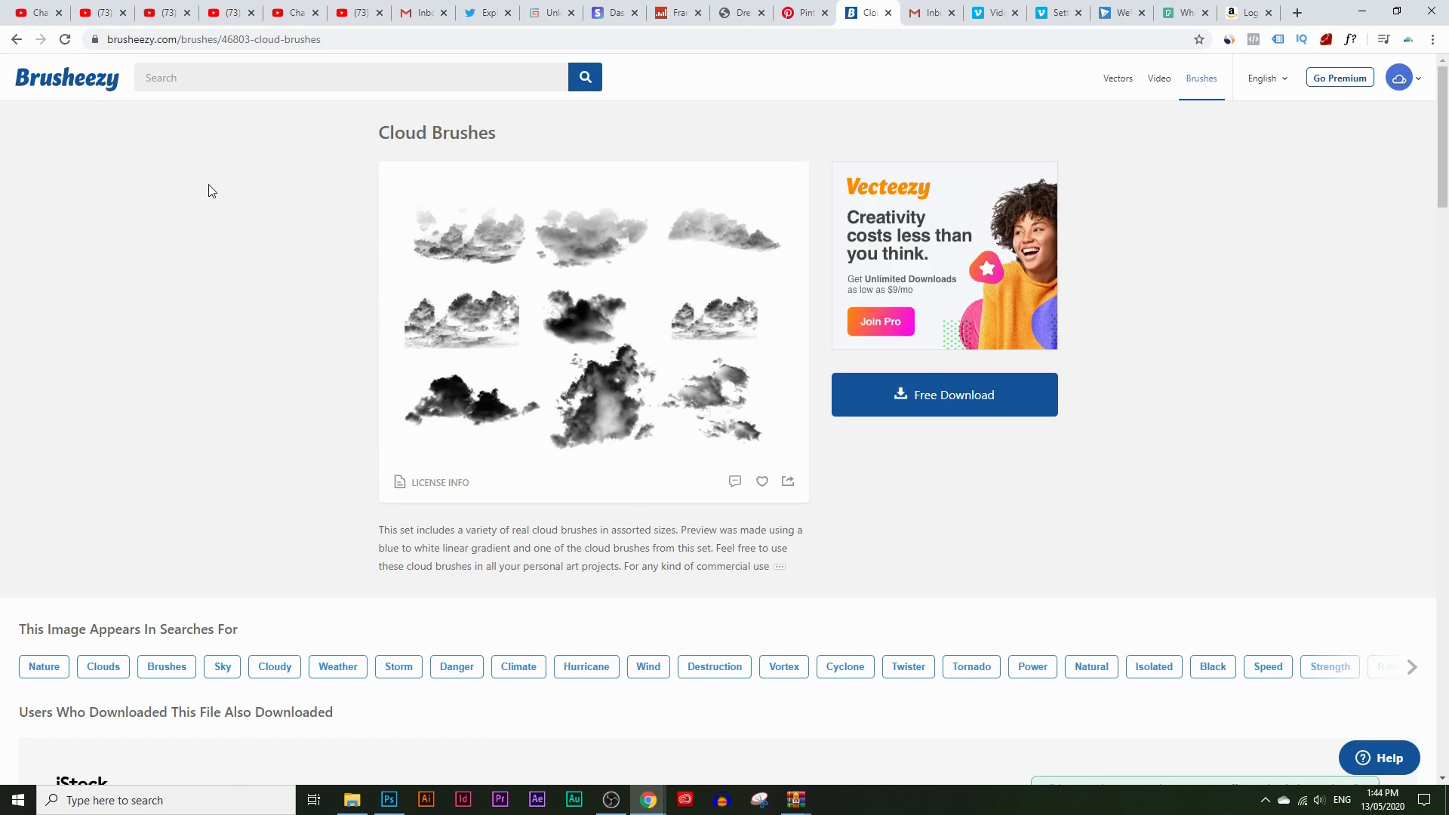
left_click(16, 39)
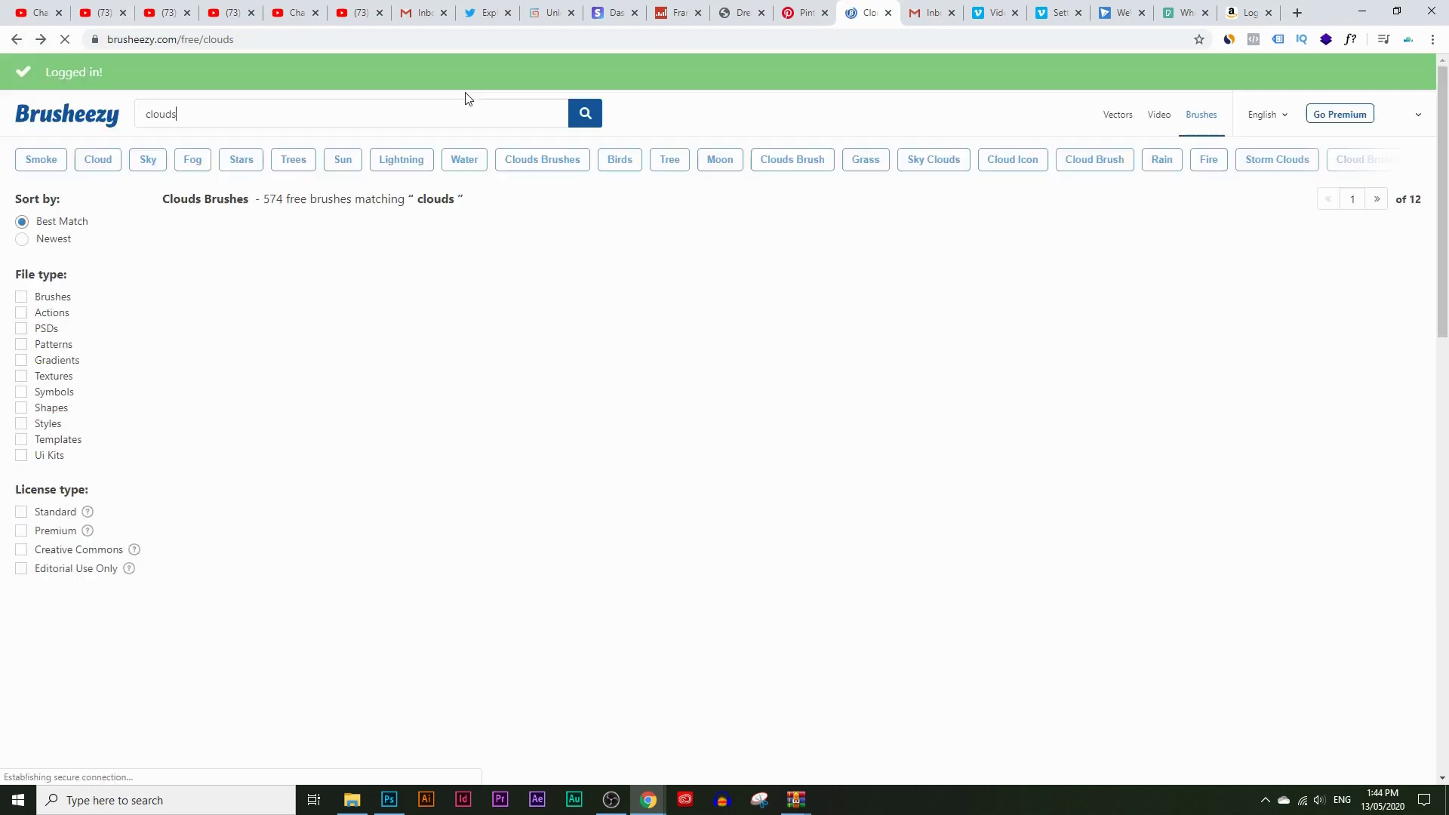
scroll(836, 406, "down", 2)
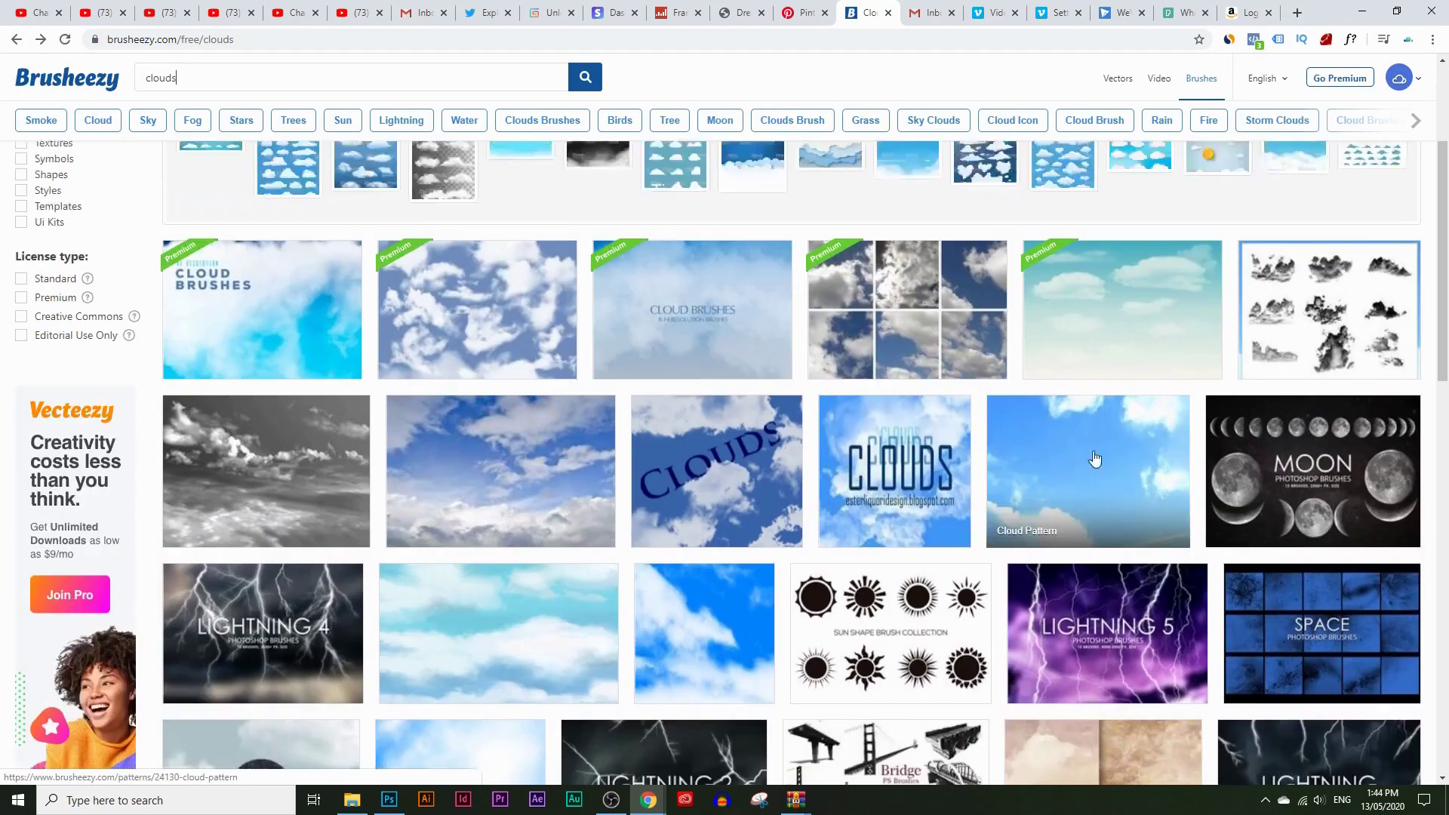
scroll(633, 436, "down", 2)
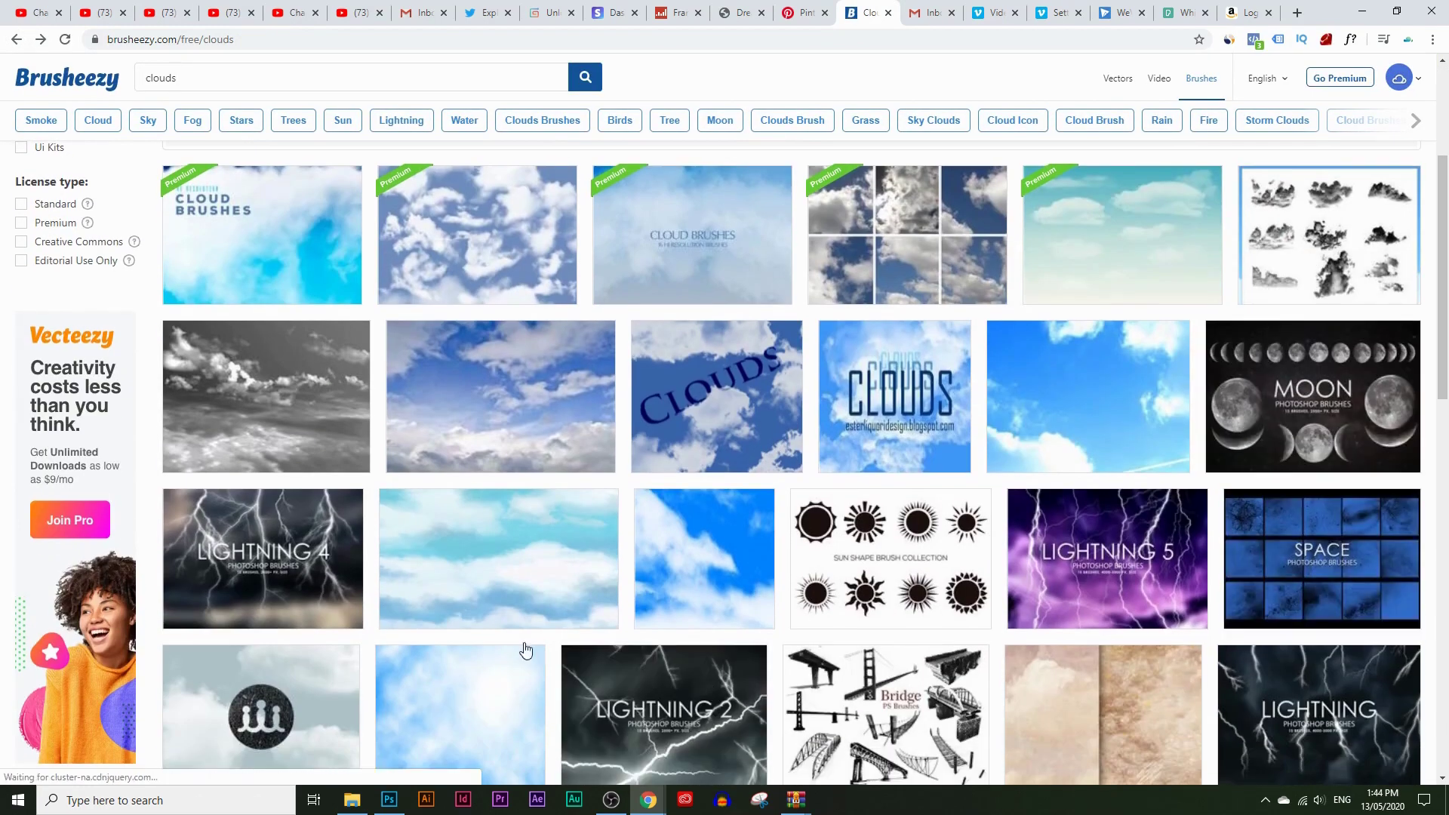
scroll(1056, 445, "up", 3)
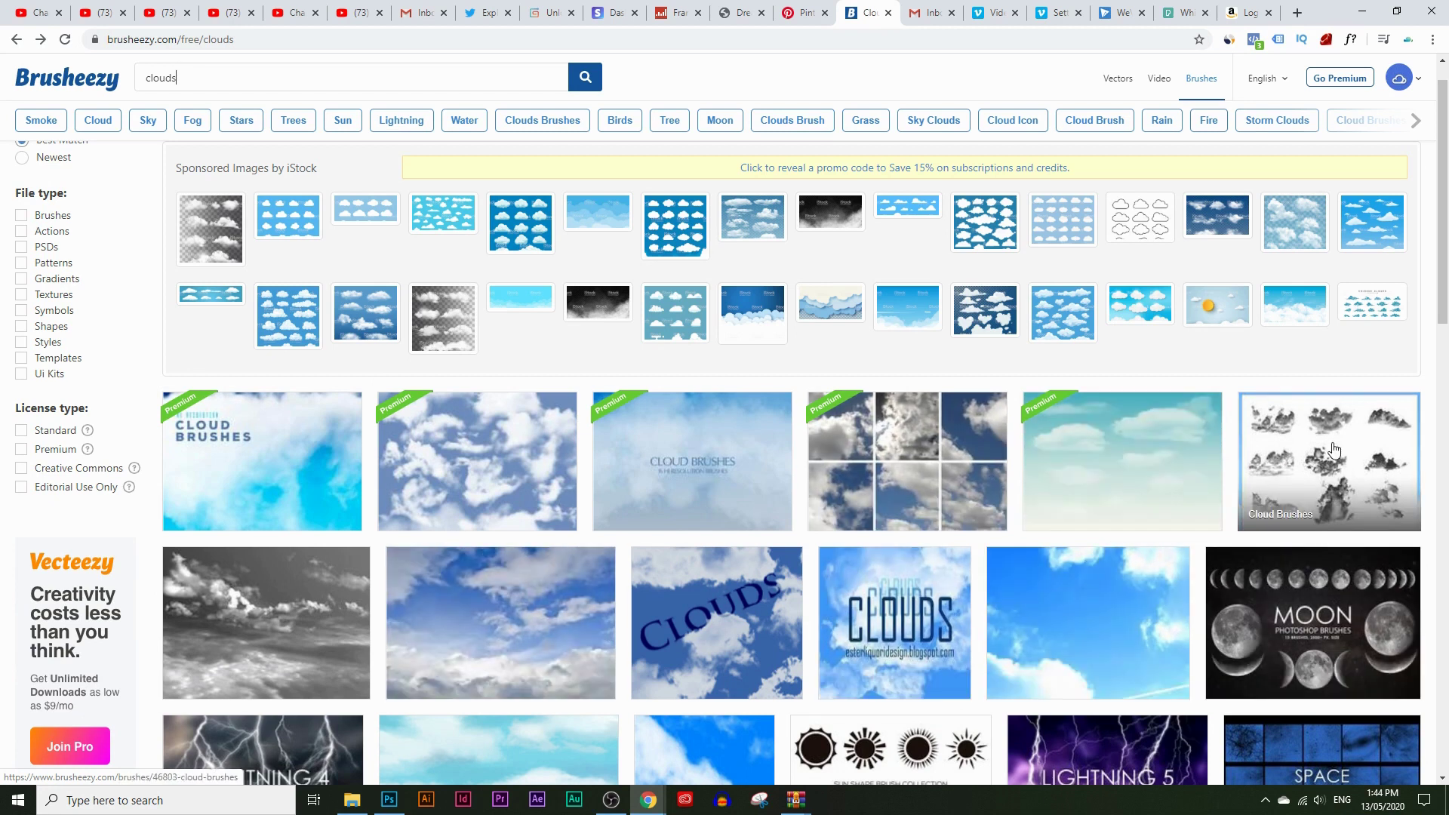
left_click(1334, 451)
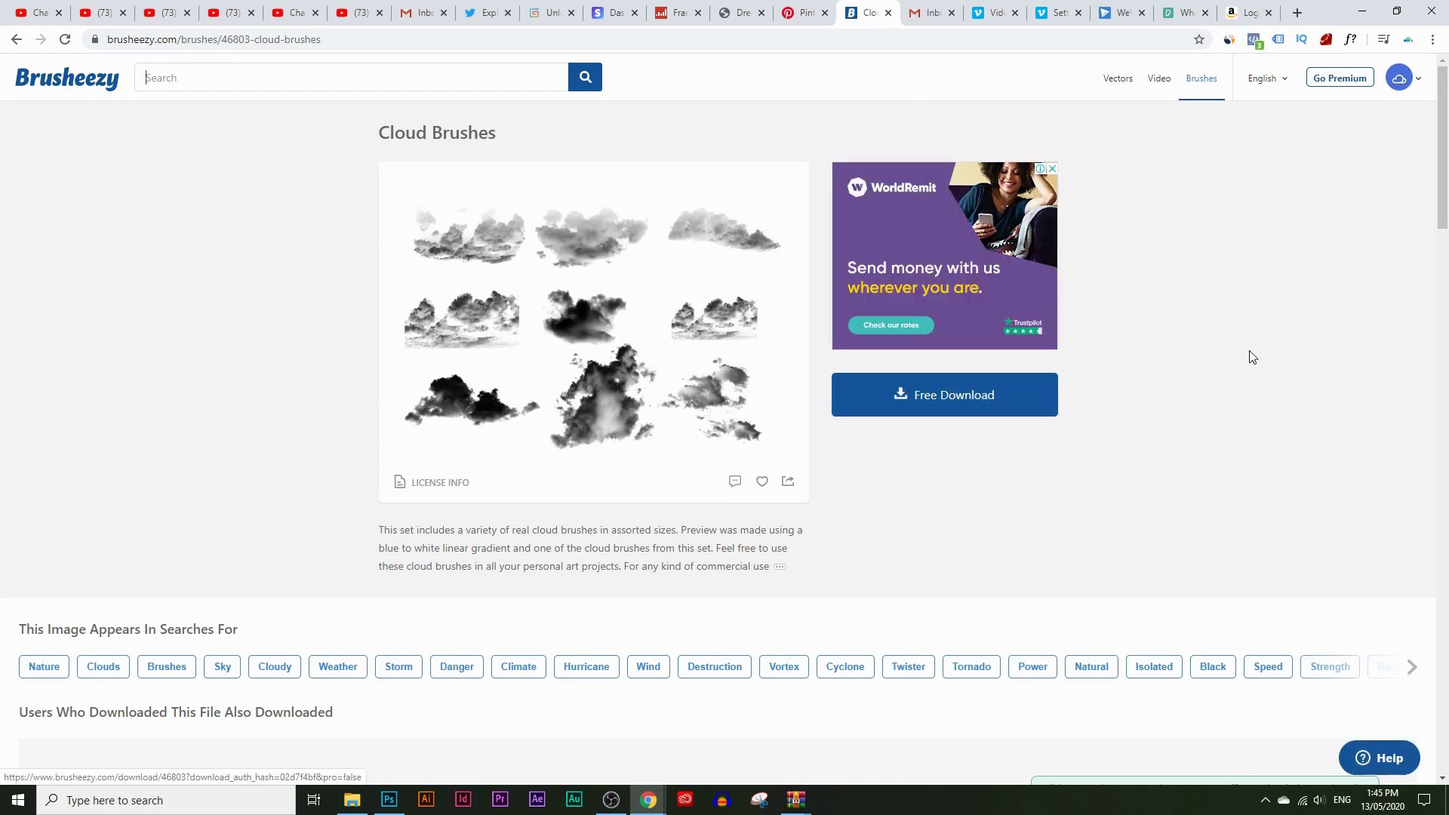
- Download the free Cloud Brushes set and open the downloaded zip archive
left_click(917, 408)
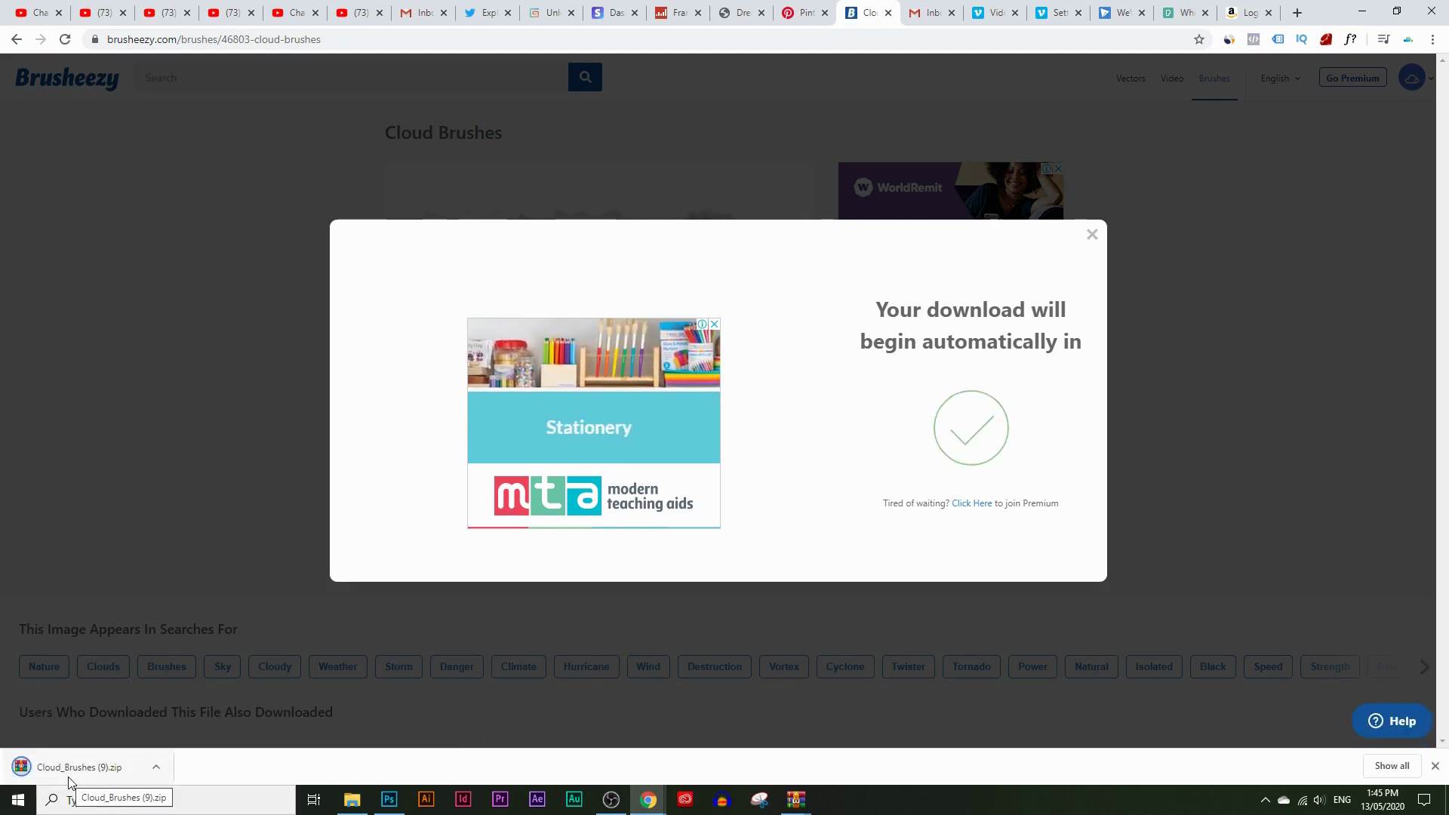
left_click(69, 778)
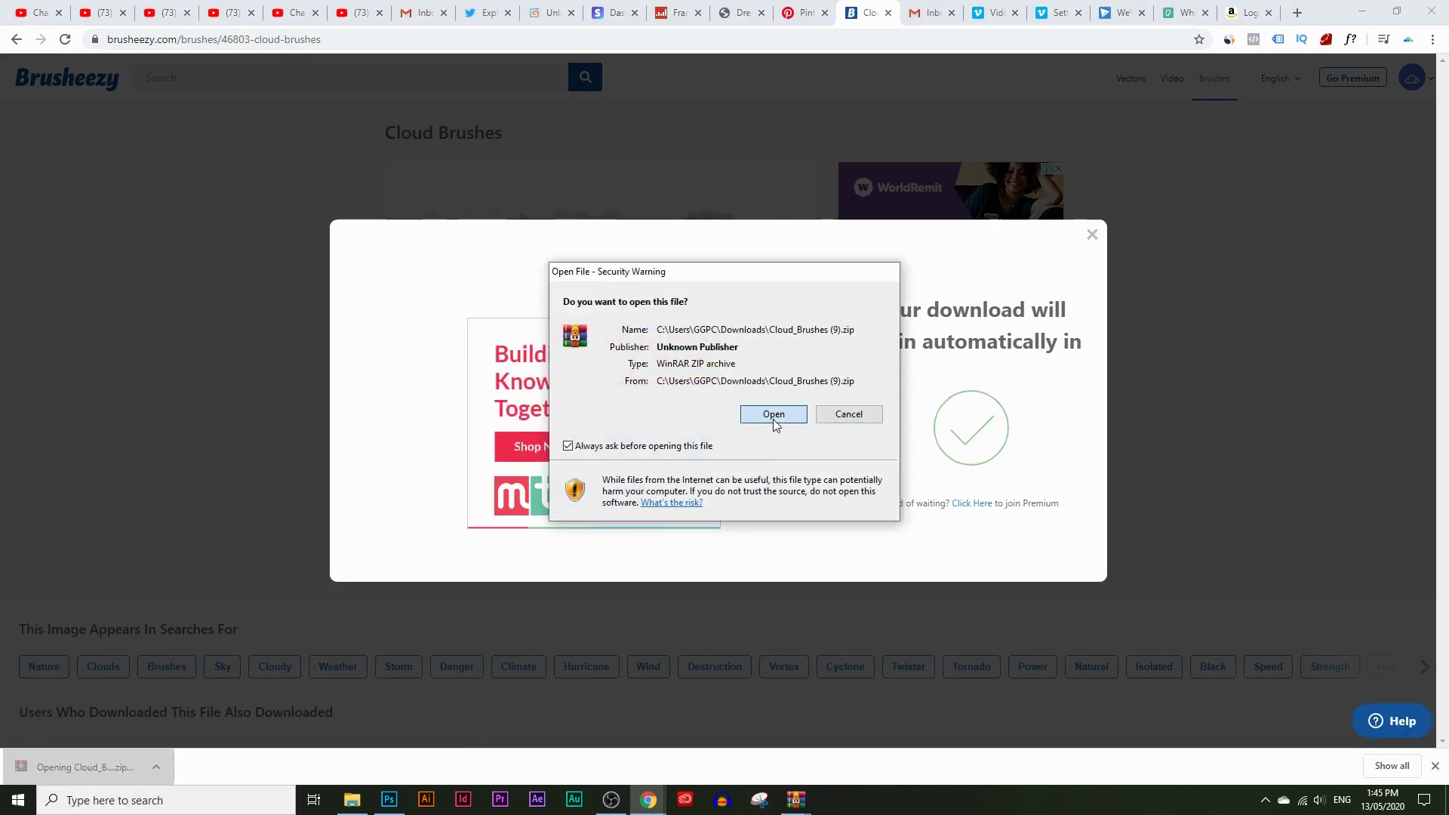
left_click(773, 416)
- Open the Cloud Brushes folder inside the archive and select its ABR brush file
left_click(290, 307)
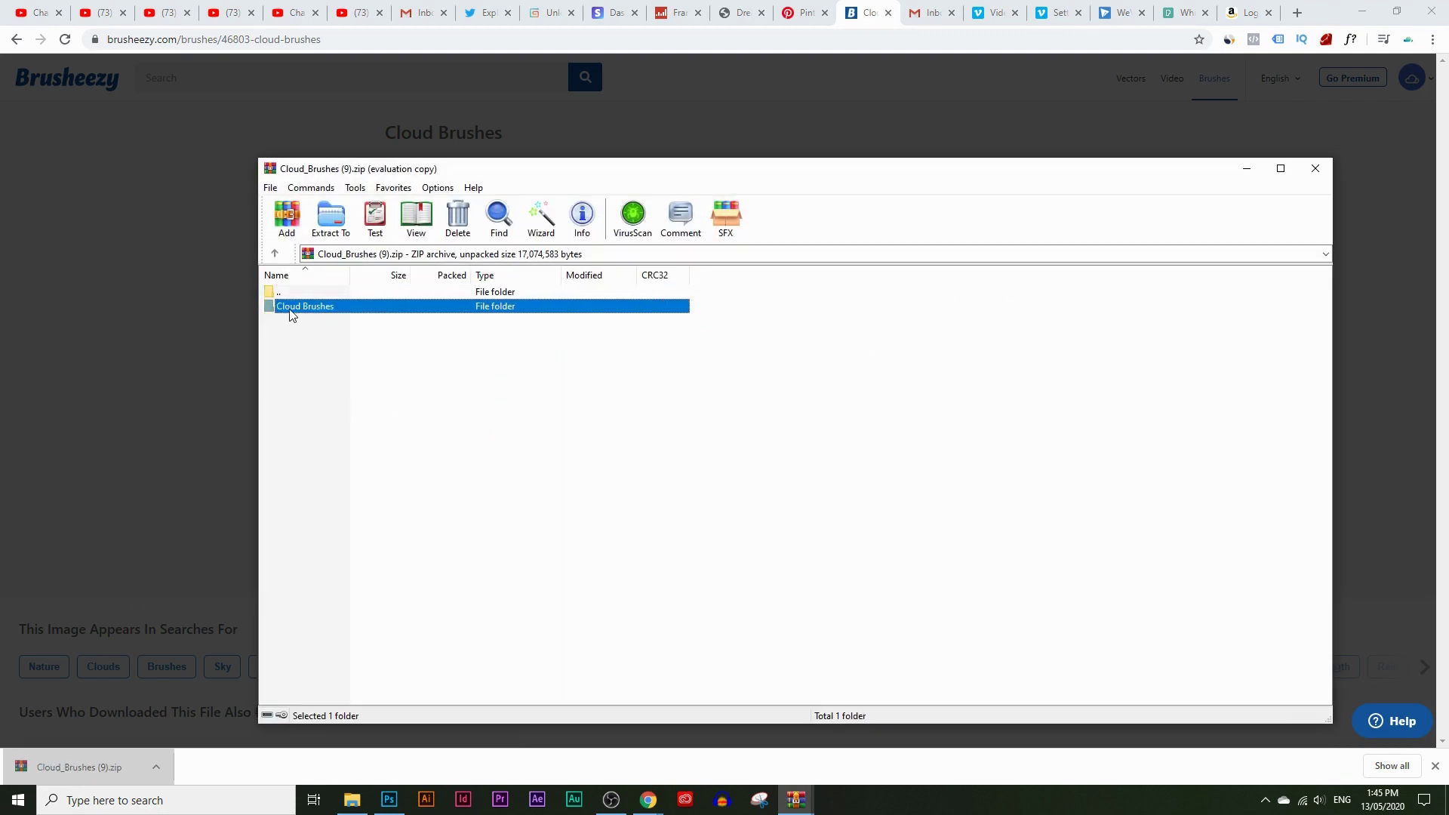
left_click(911, 386)
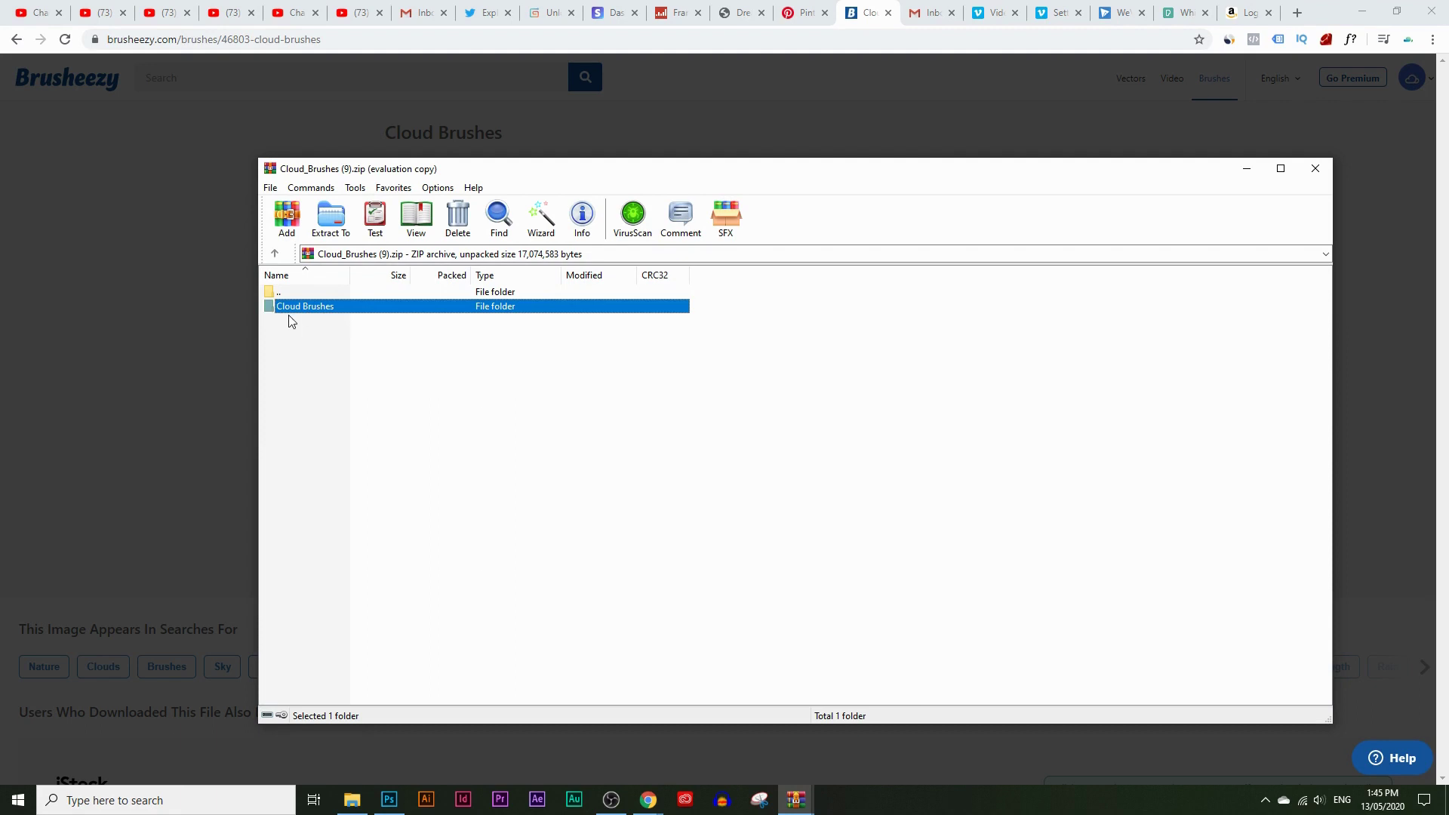
double_click(308, 307)
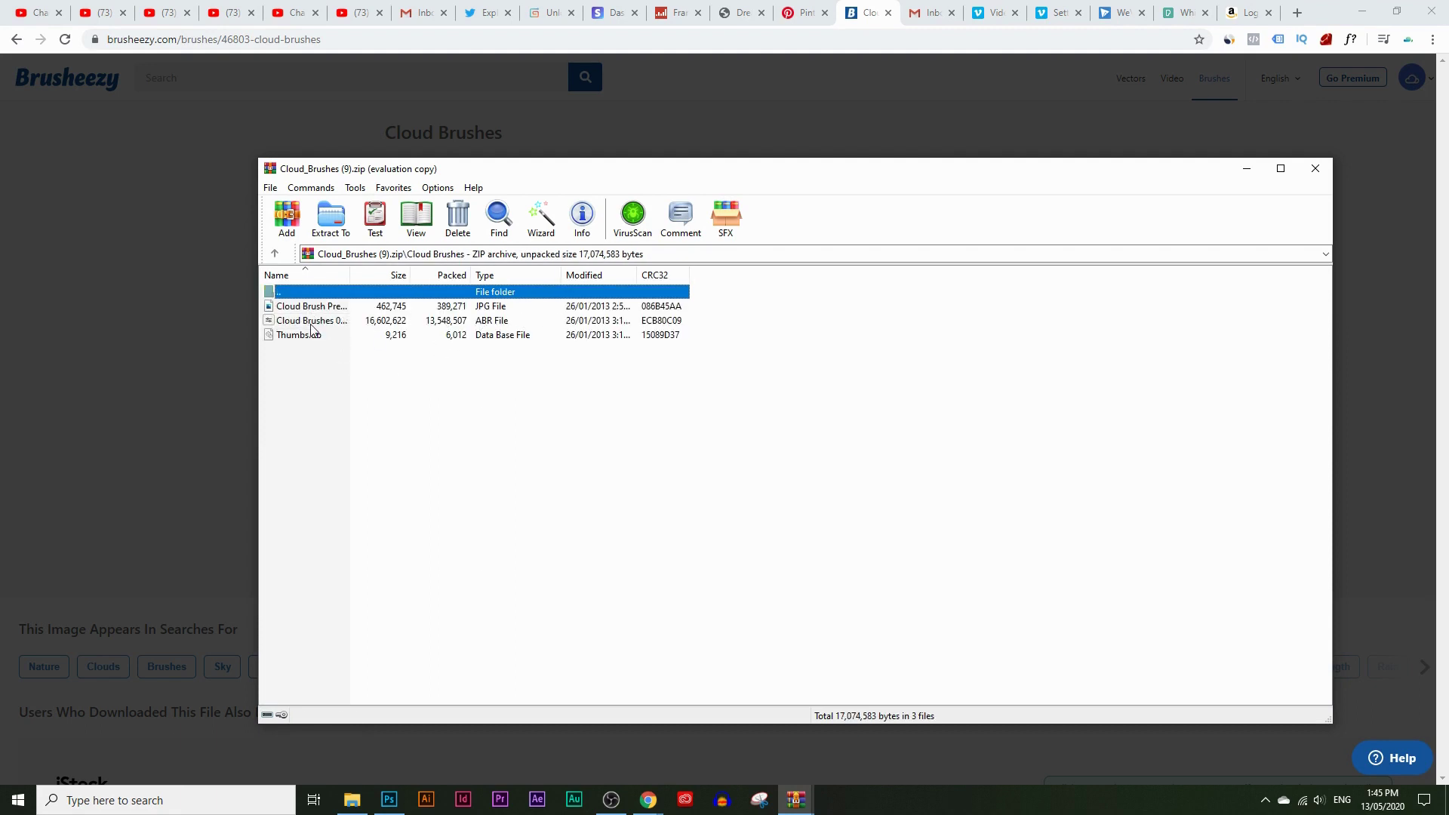
left_click(481, 323)
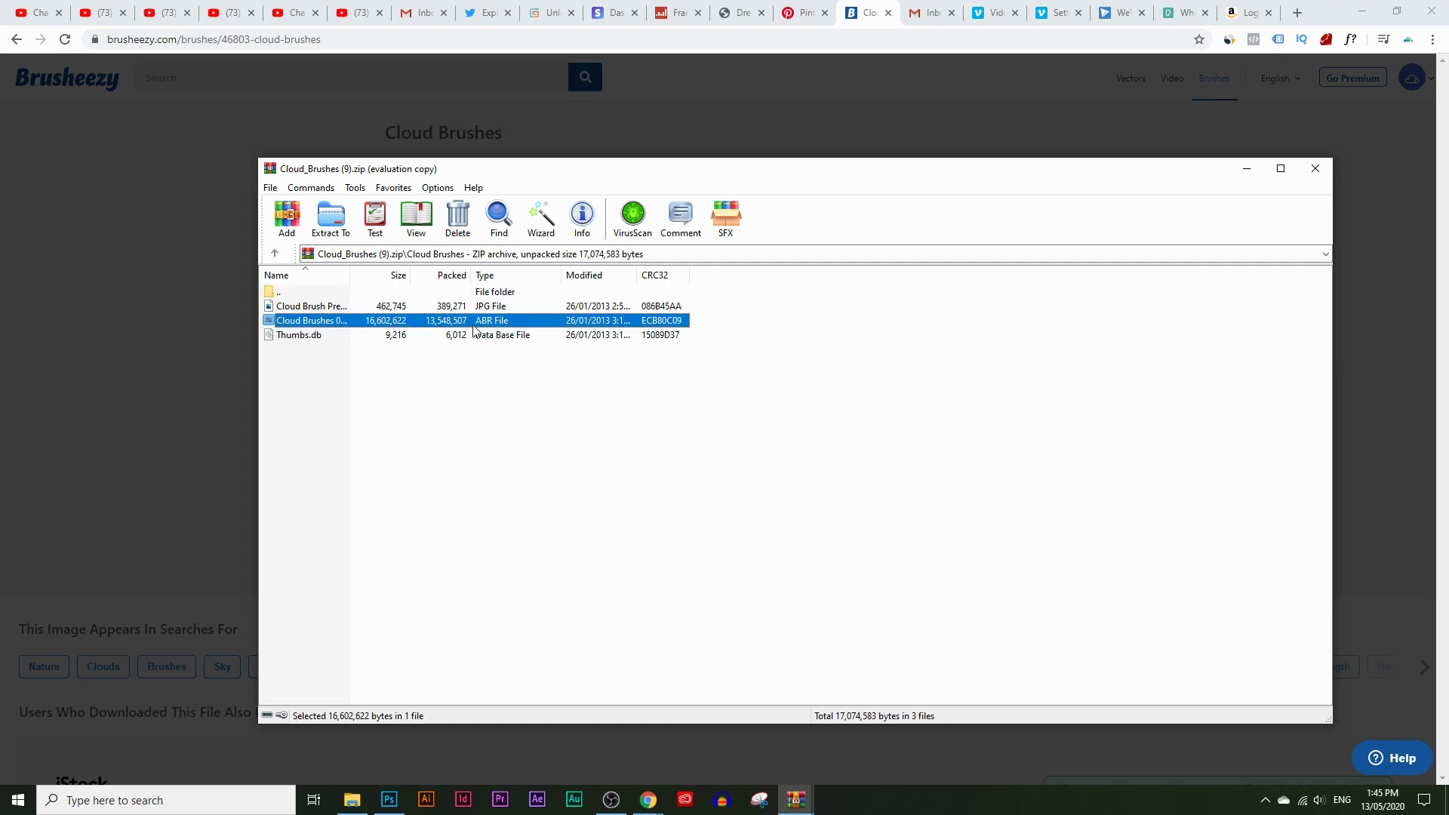
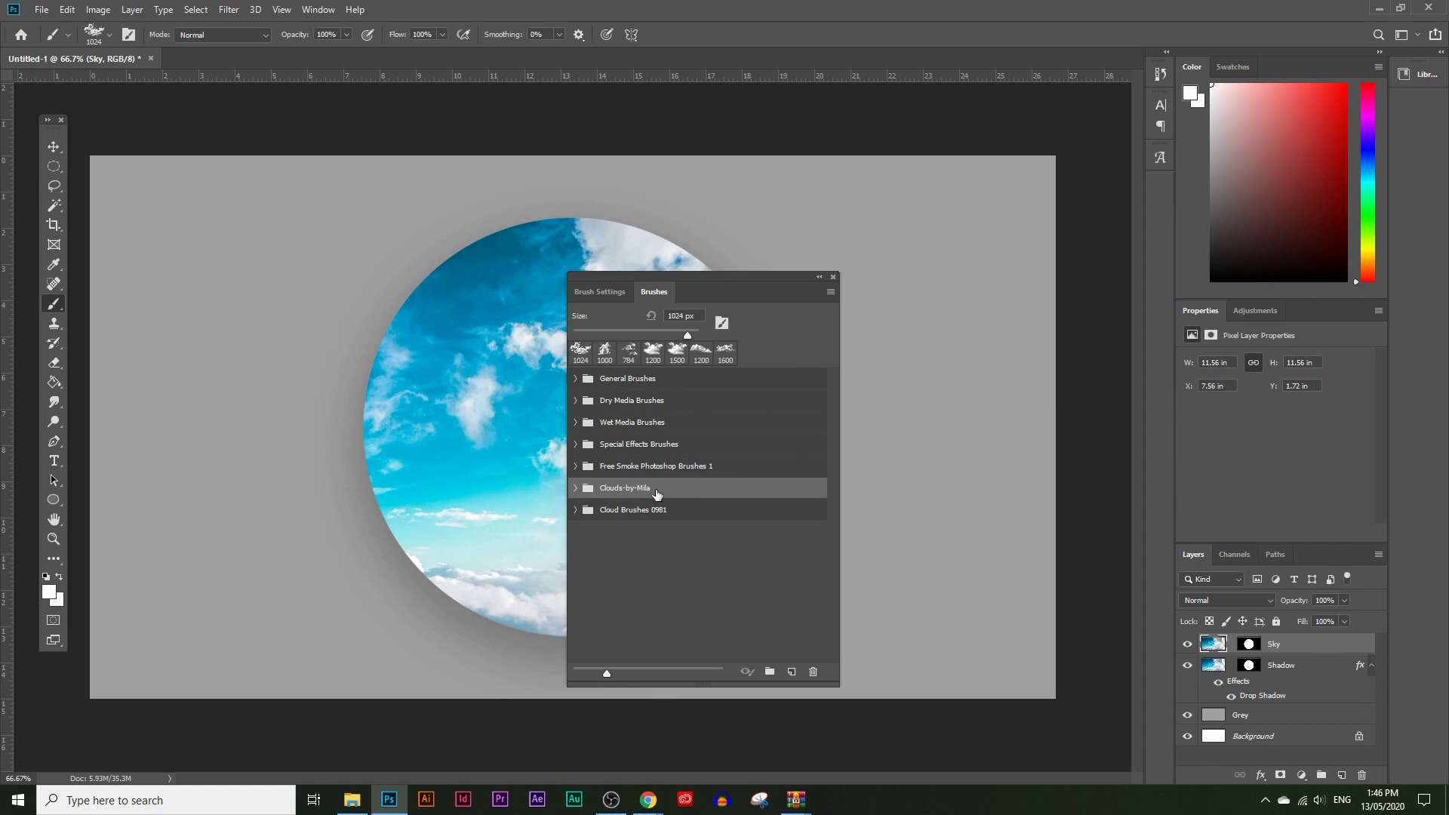
- Choose the Cloud466 brush from the Clouds-by-Mila set and move the brush list clear of the circle
left_click(577, 488)
scroll(686, 563, "down", 5)
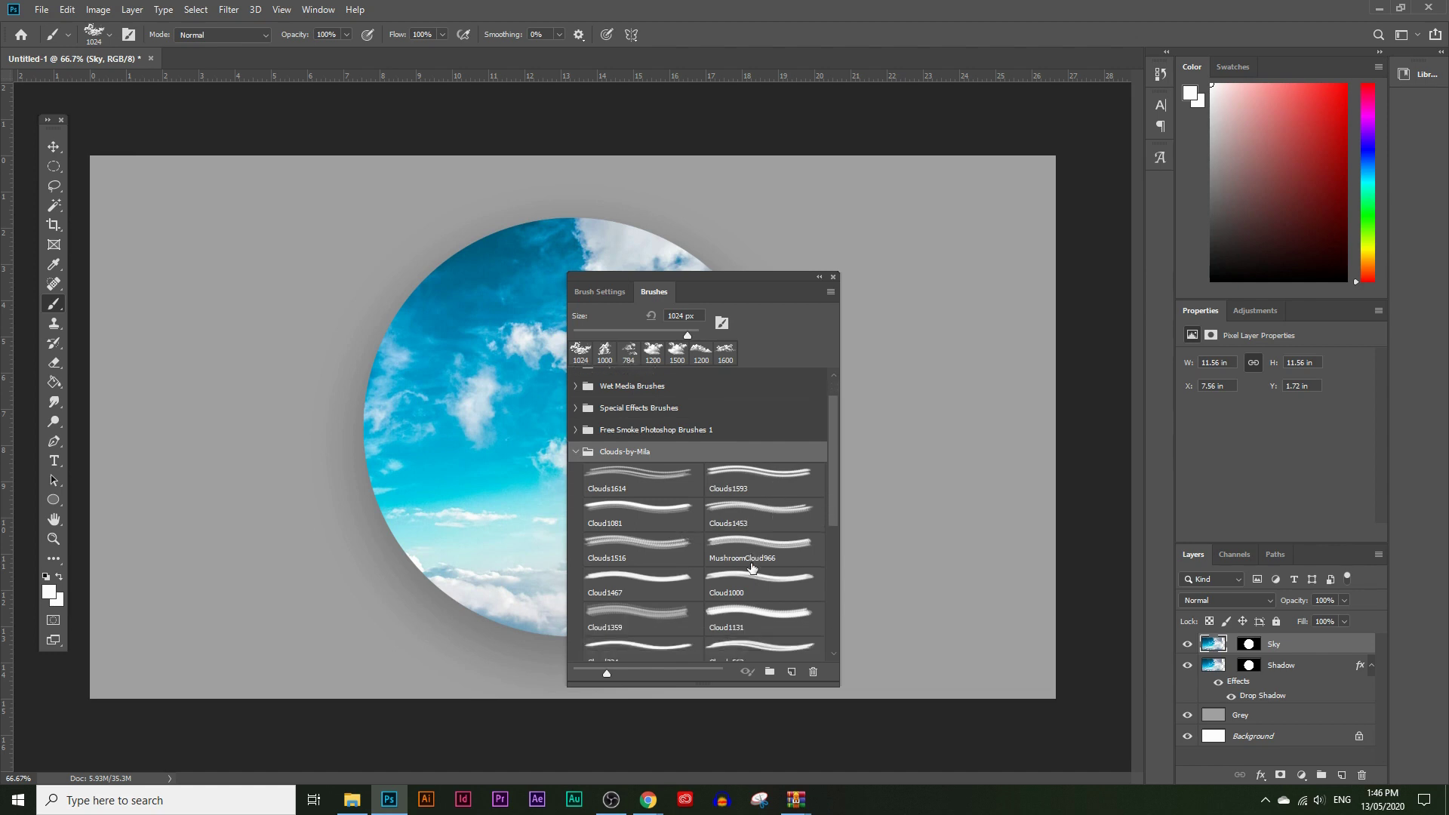
scroll(697, 514, "down", 1)
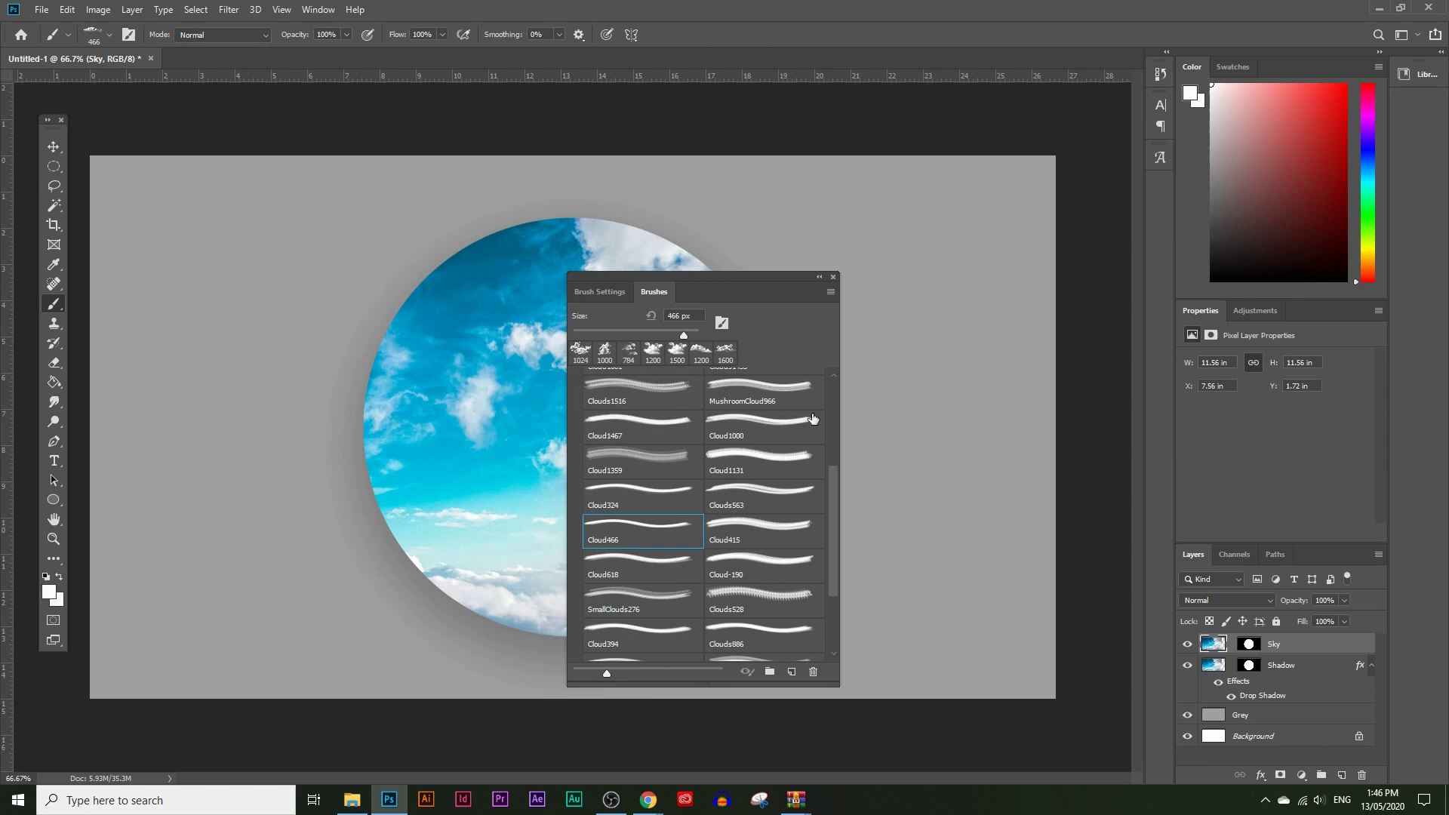
mouse_move(771, 291)
left_mouse_down()
mouse_move(951, 233)
mouse_move(1024, 129)
left_mouse_up()
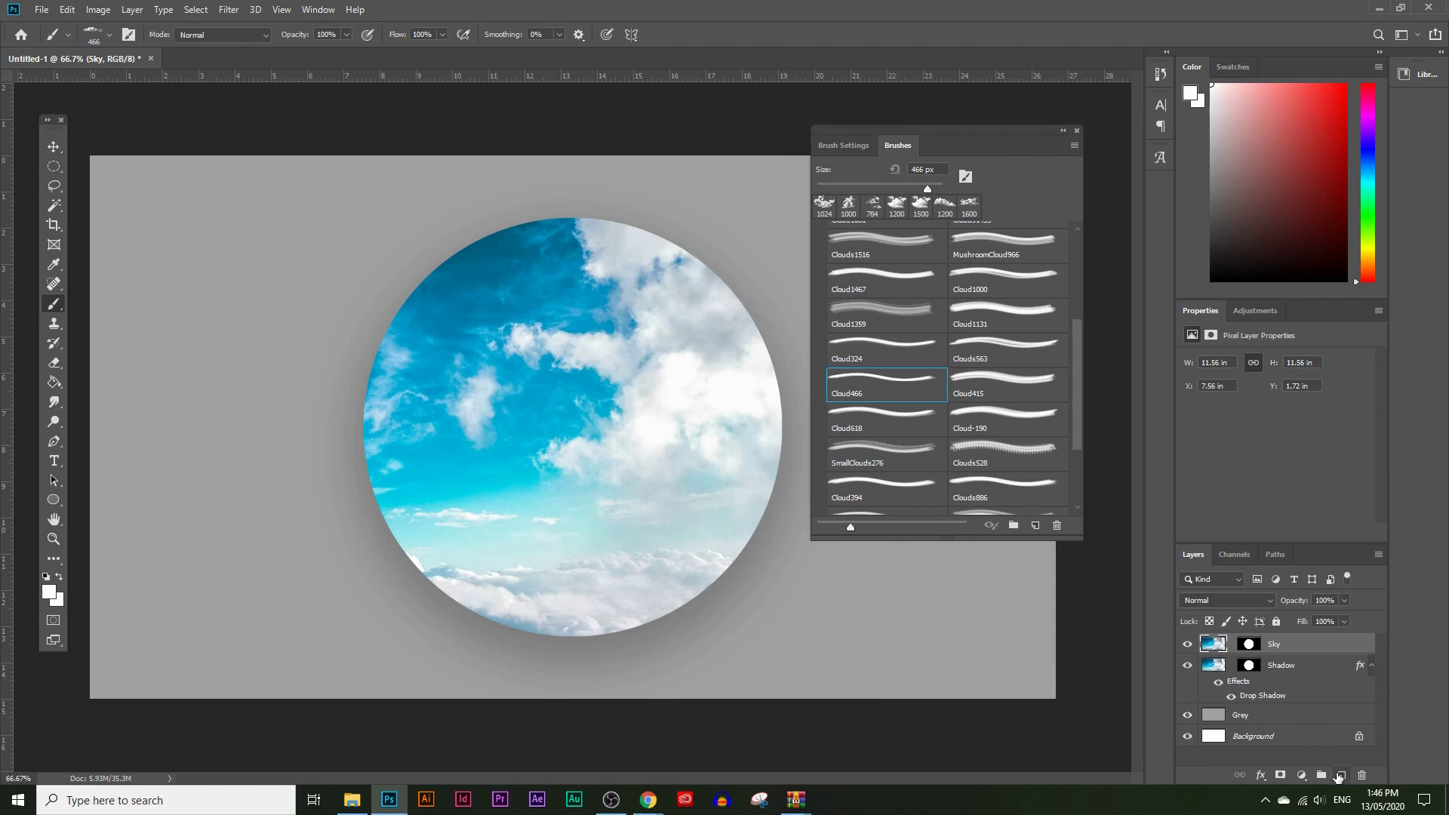
- Add a new empty layer above the Sky layer and set the foreground colour to white (ffffff)
left_click(1339, 775)
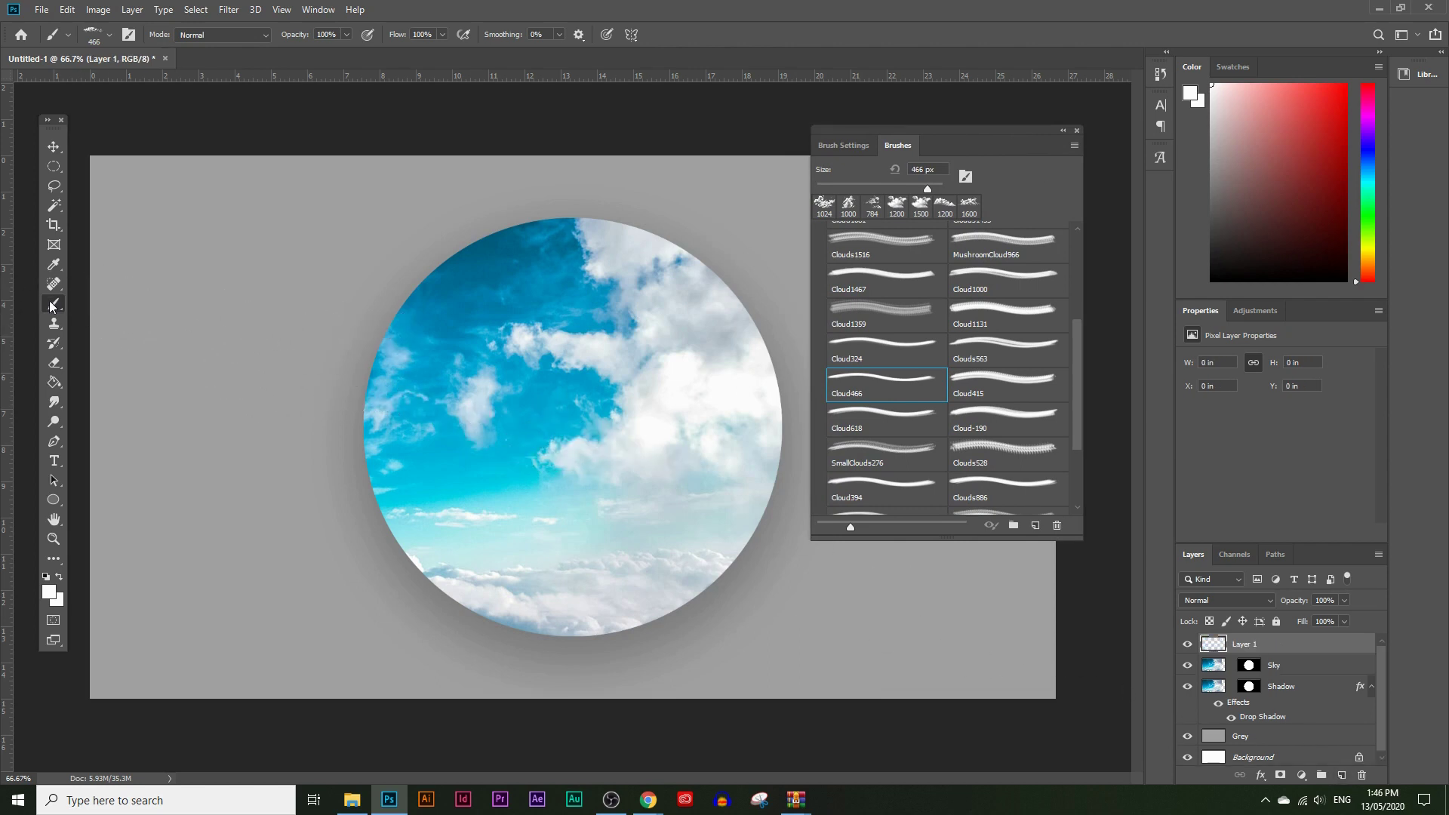
left_click(49, 593)
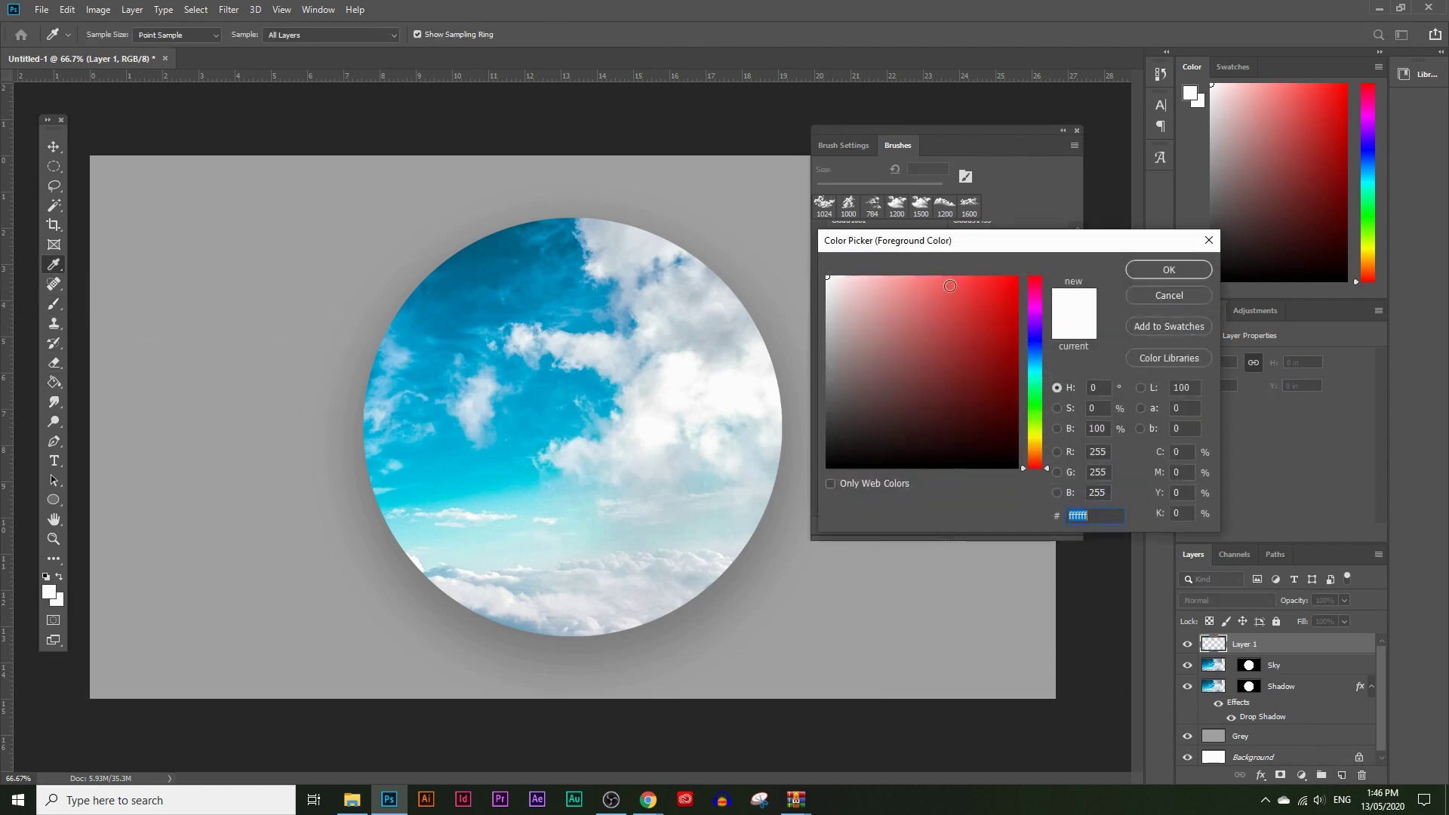
left_click(1165, 272)
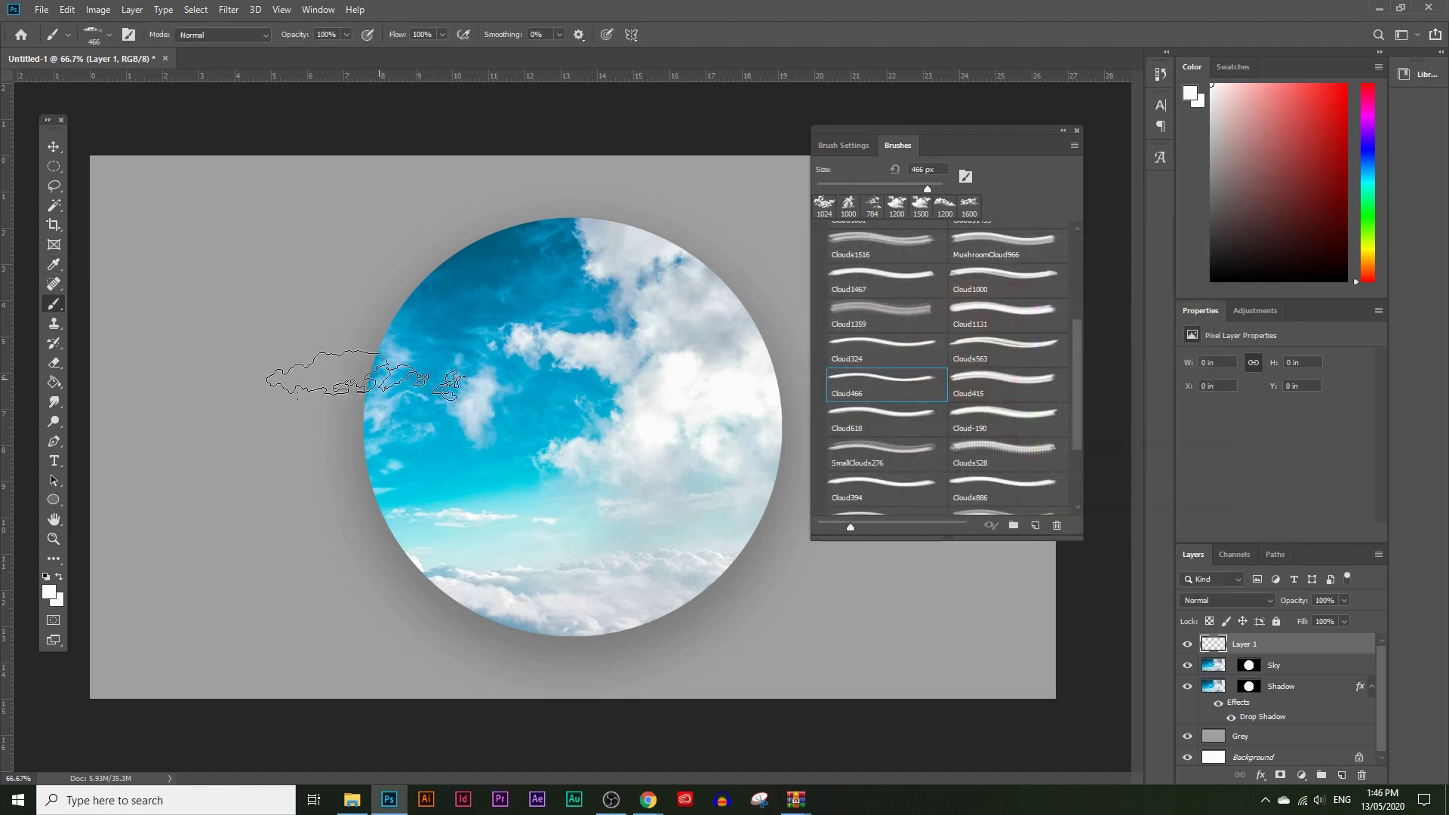
- Stamp three white Cloud466 clouds beside the circle on the new layer, plus a larger one at 1200 px above them
left_click(366, 375)
left_click(275, 521)
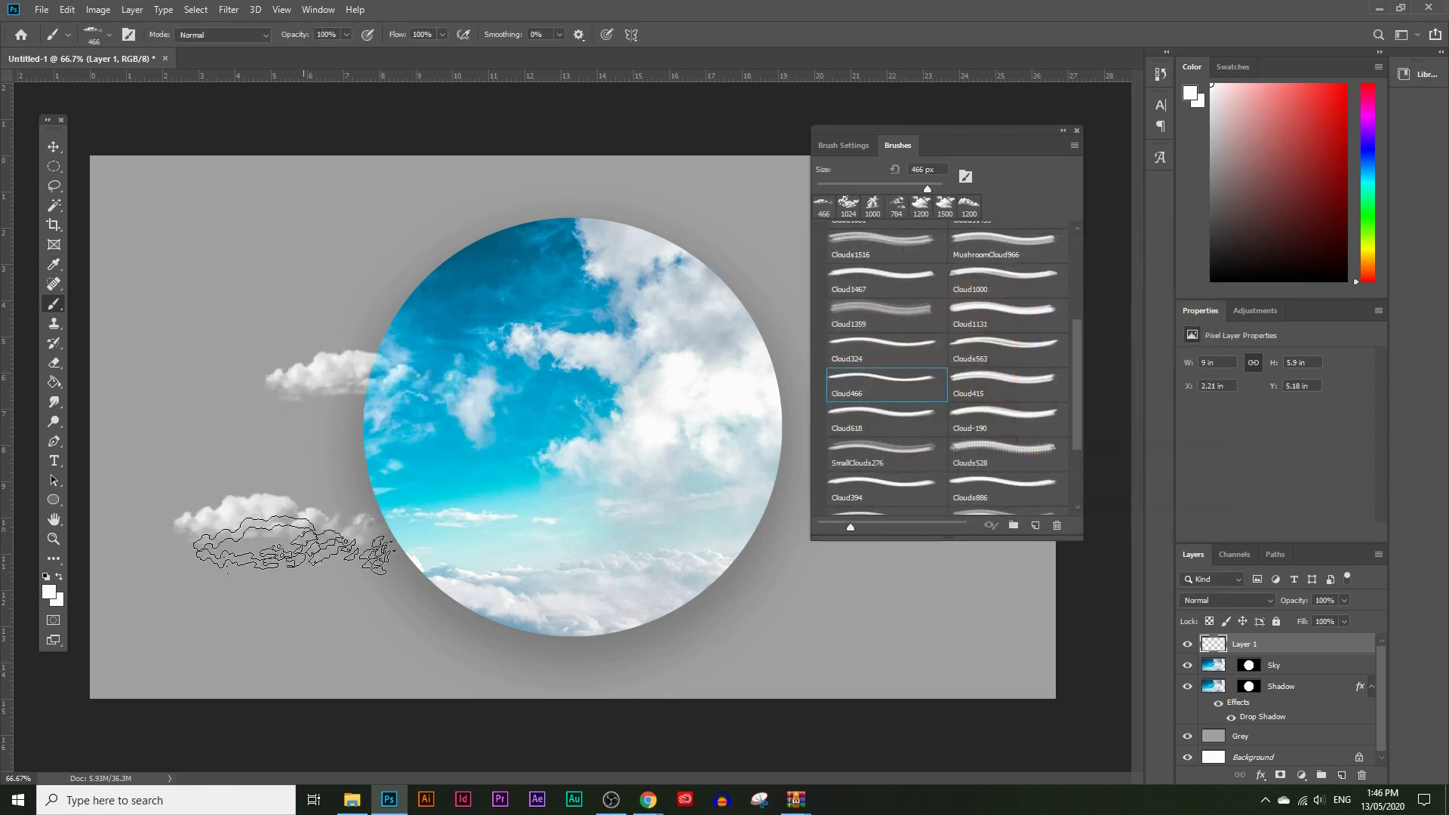
left_click(296, 587)
key("bracketright")
key("bracketright")
key("bracketright")
key("bracketright")
key("bracketright")
key("bracketright")
key("bracketright")
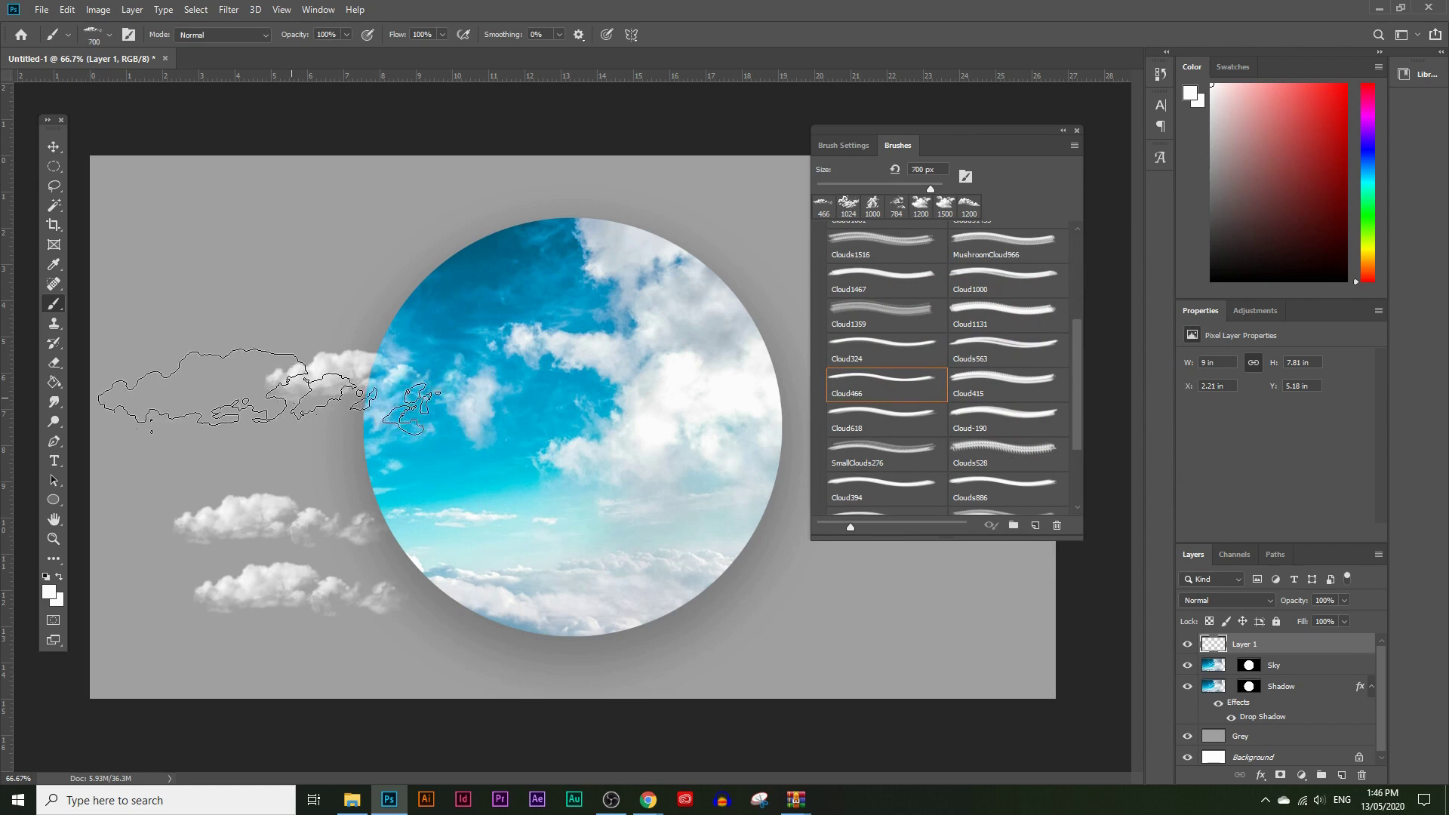
left_click(276, 271)
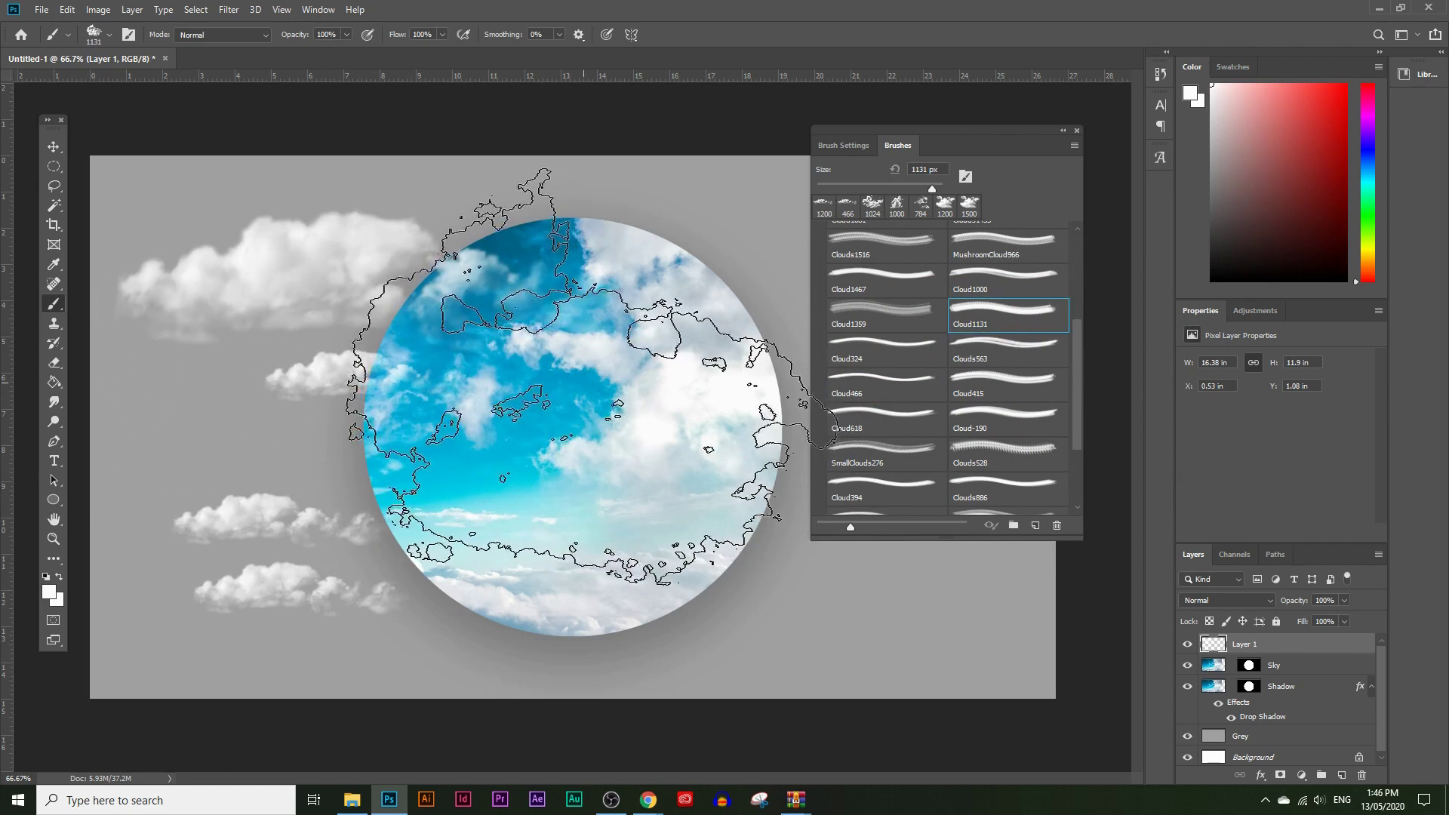
- Stamp a Cloud1131 cloud at 1131 px across the circle's right half, and delete the trial cloud layer
left_click(702, 369)
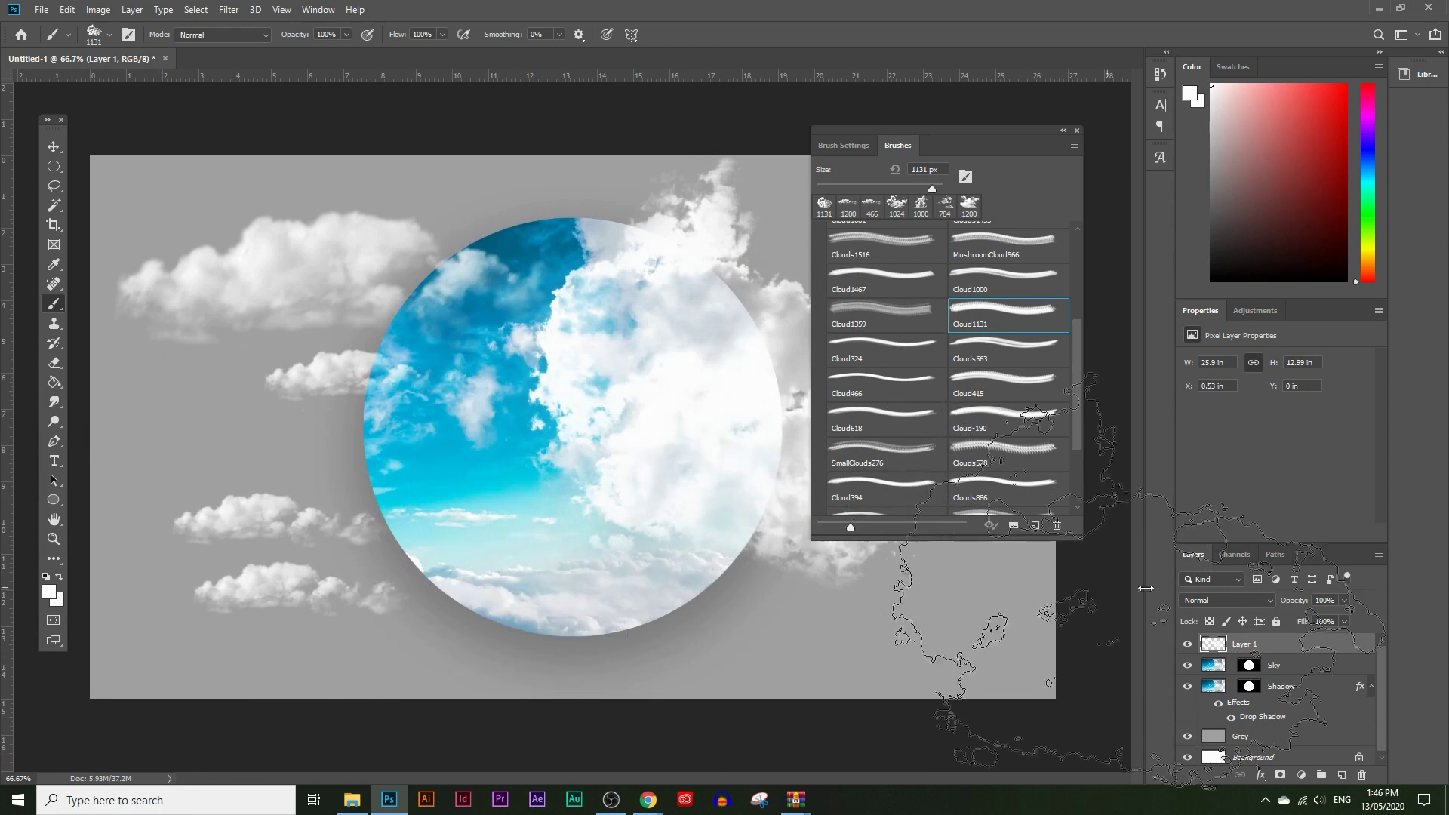
left_click_drag(1342, 688, 1361, 777)
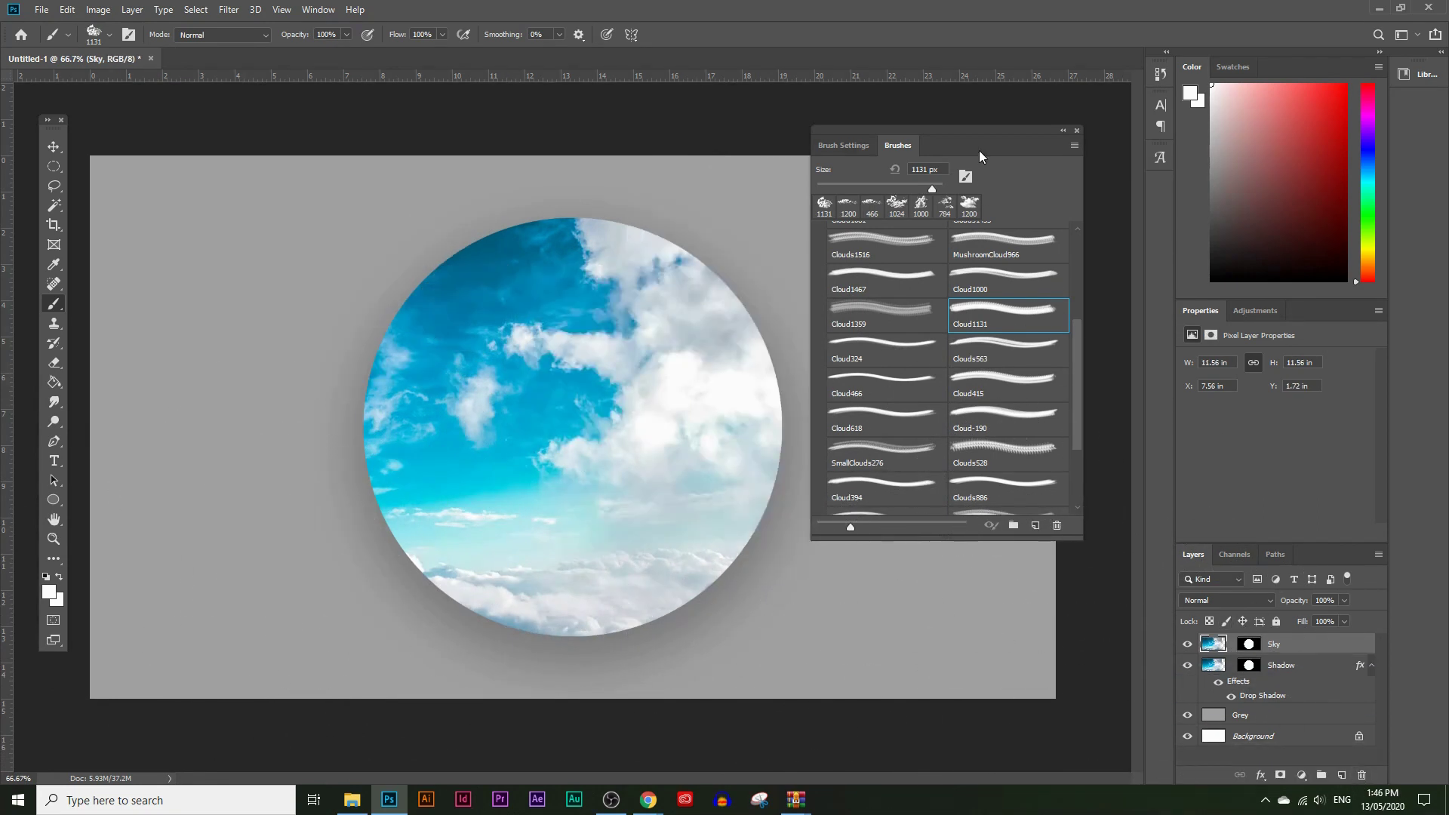
- Duplicate the Sky layer, hide the original, and select the copy's layer mask
left_click_drag(967, 132, 273, 207)
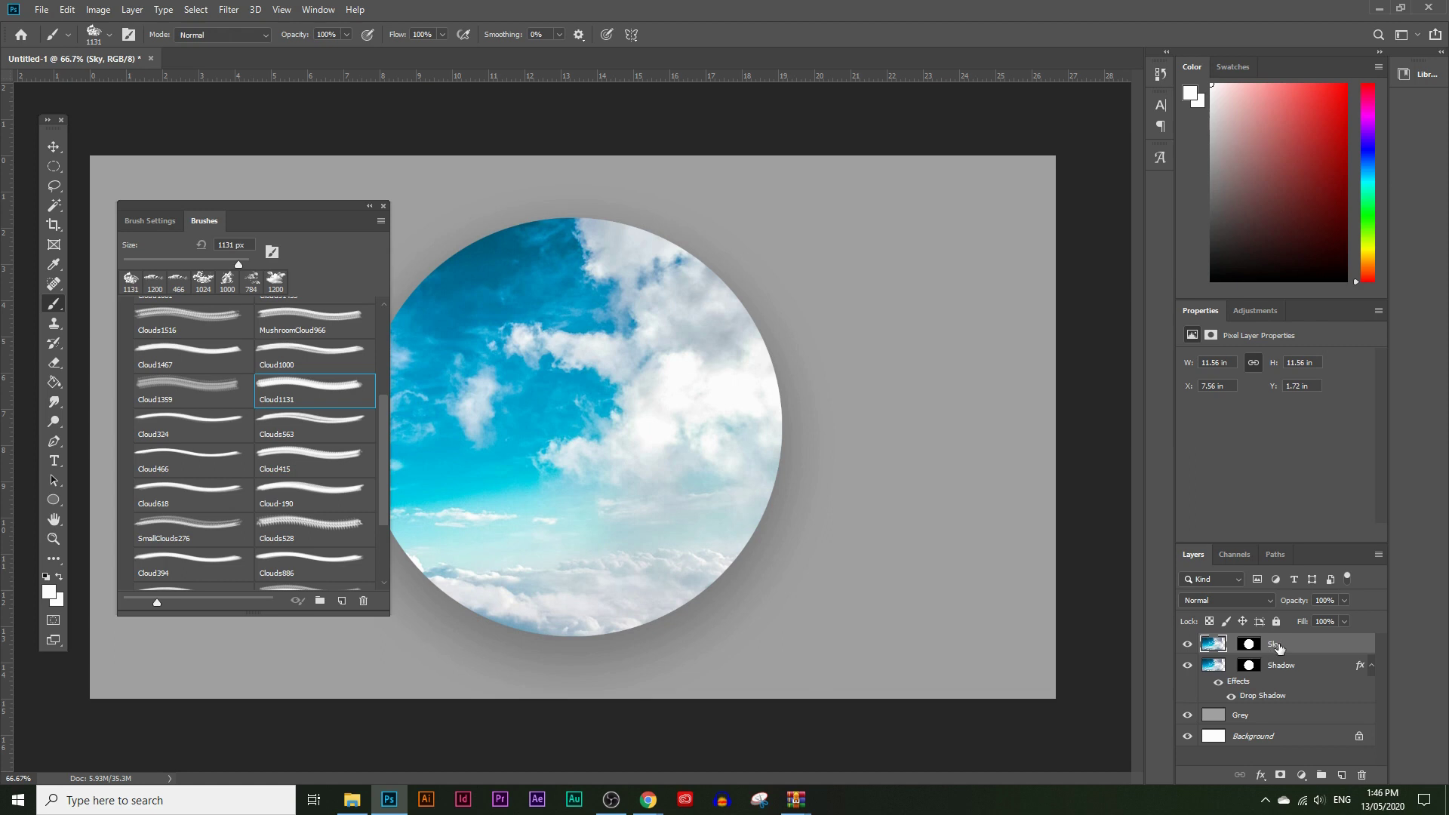
left_click_drag(1335, 671, 1347, 771)
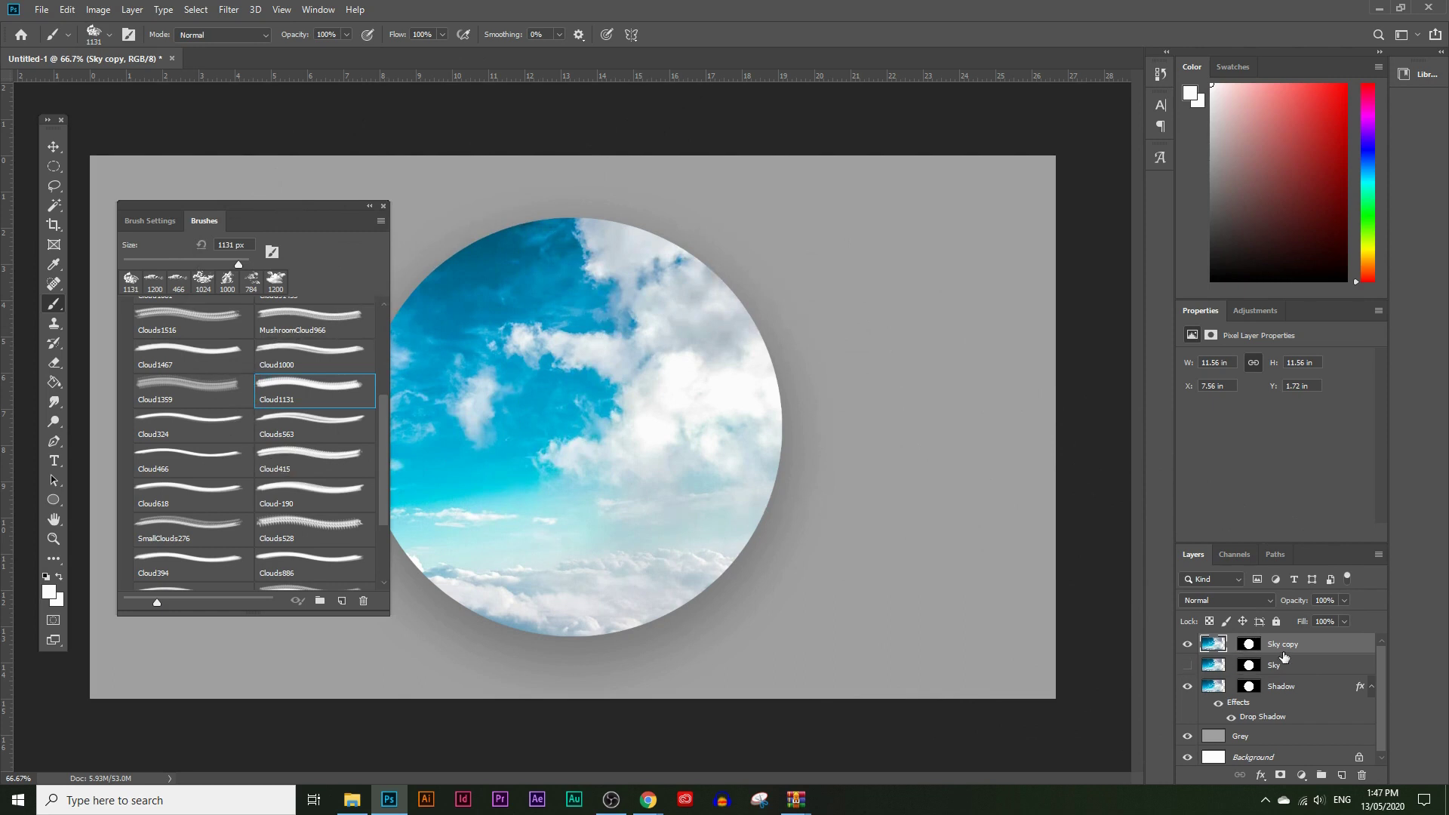
left_click(1249, 647)
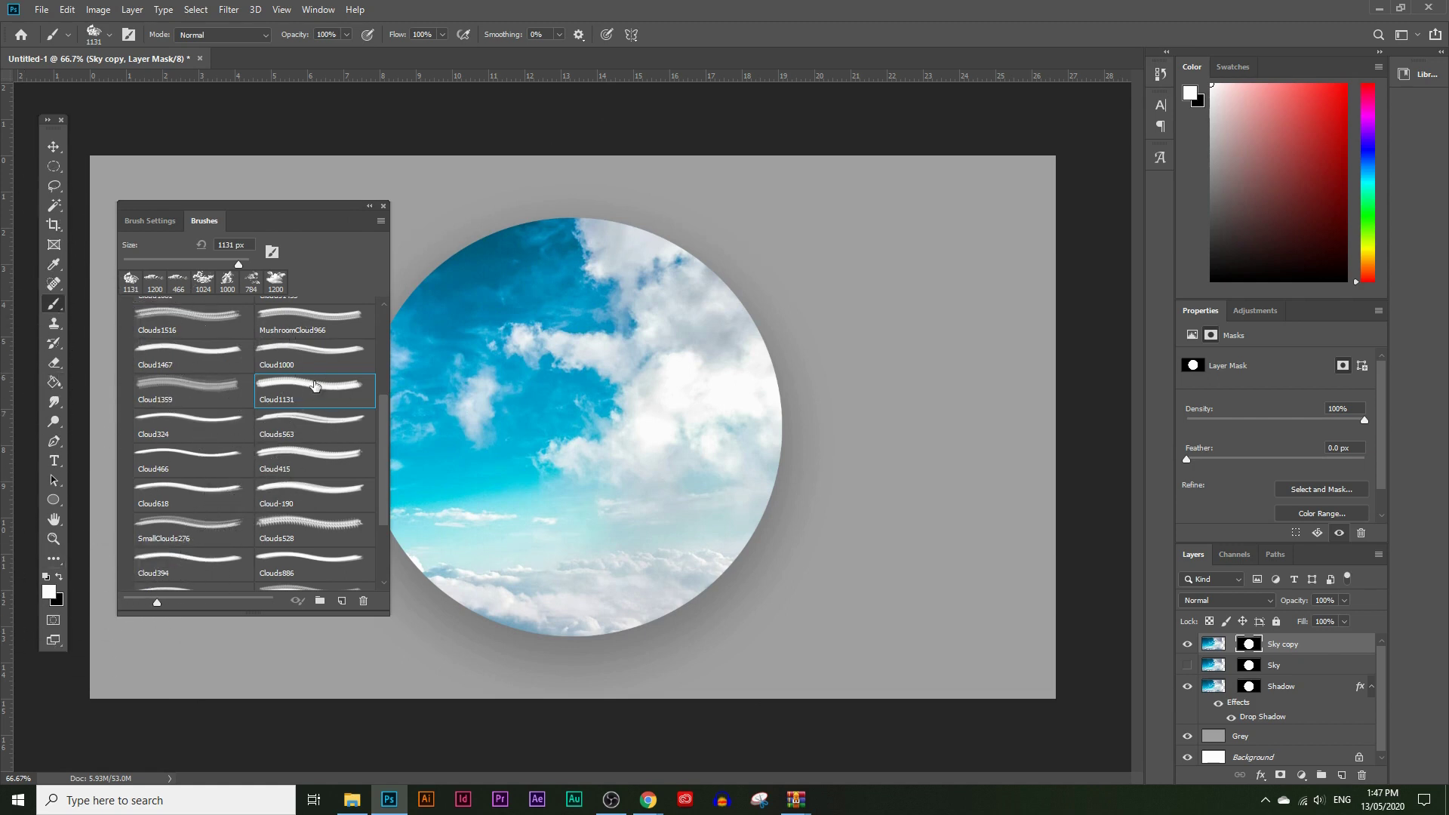
- Reduce the Cloud1131 brush to 600 px and stamp white on the Sky copy mask at the circle's upper-right edge
scroll(263, 353, "up", 1)
scroll(283, 441, "up", 1)
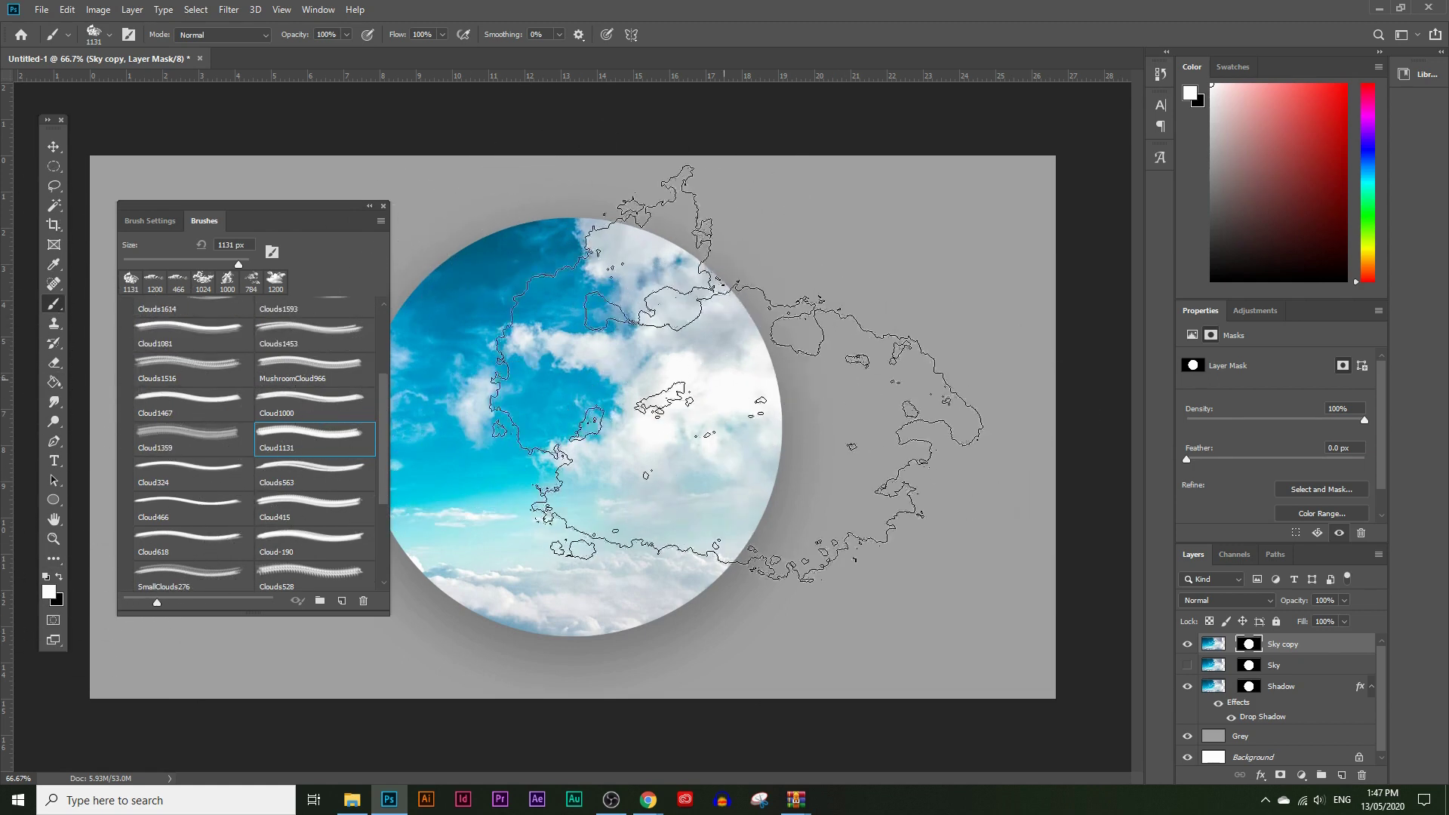
key("bracketleft")
key("bracketleft")
key("bracketleft")
key("bracketleft")
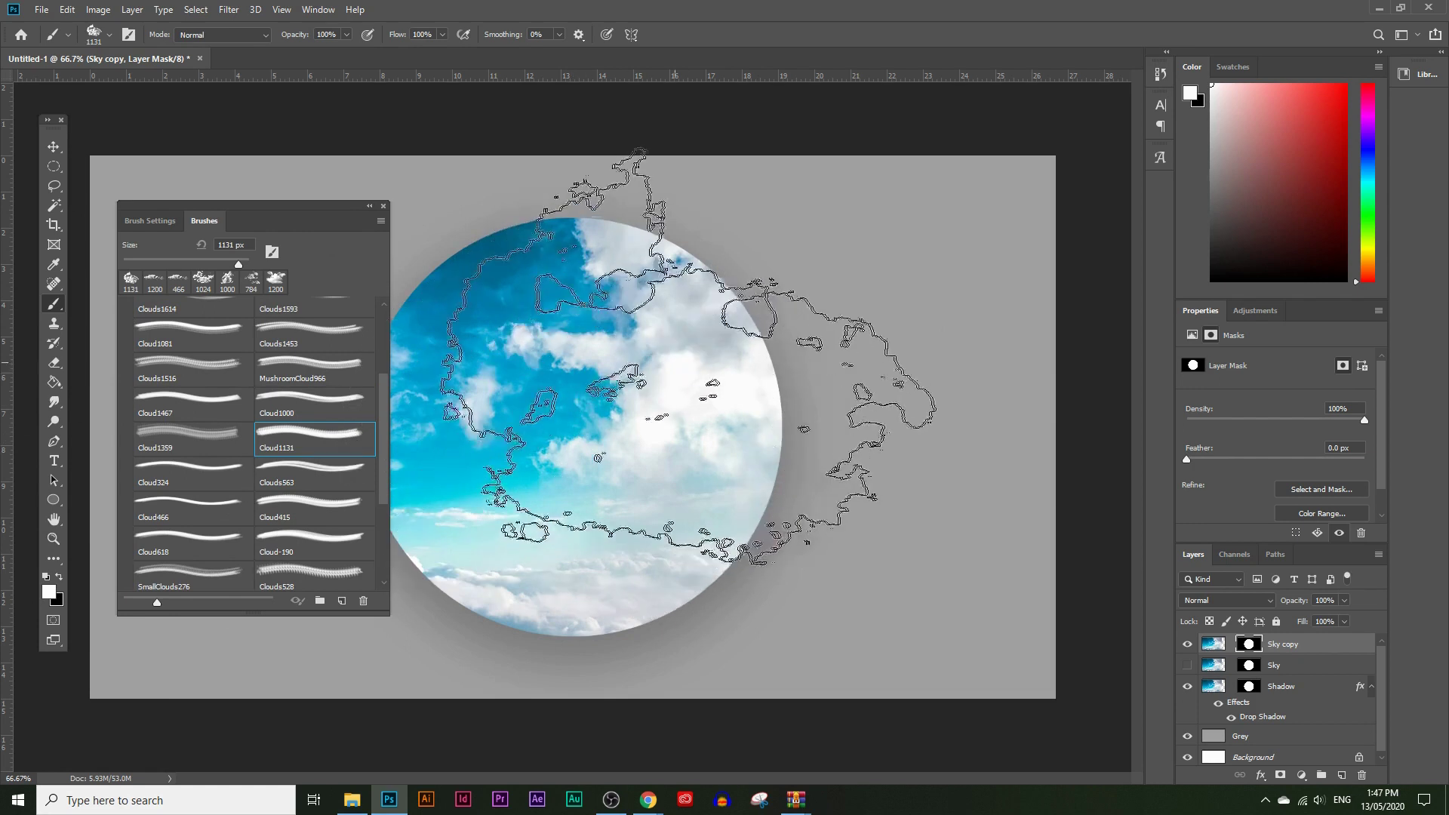
key("bracketleft")
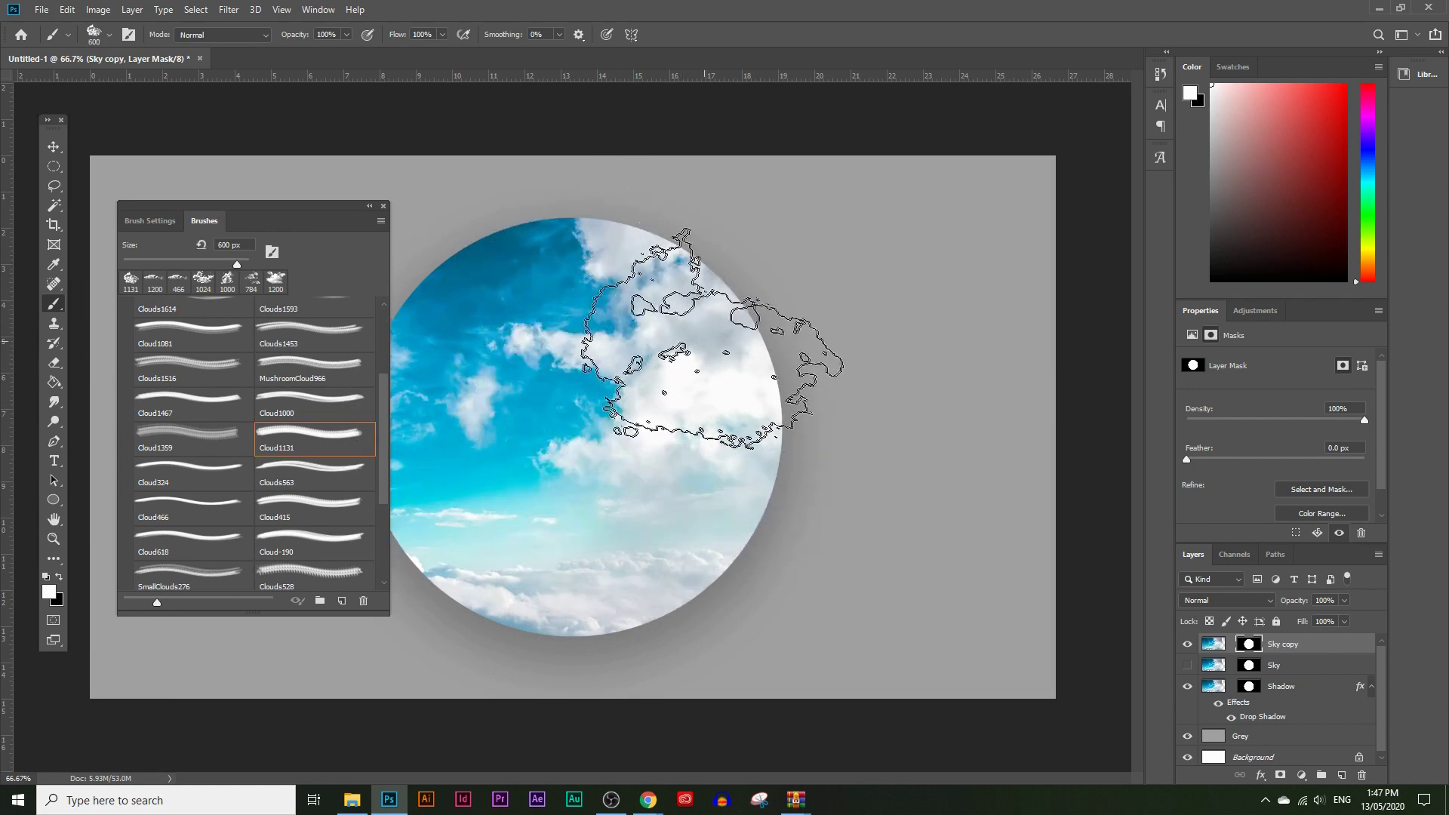
left_click(724, 335)
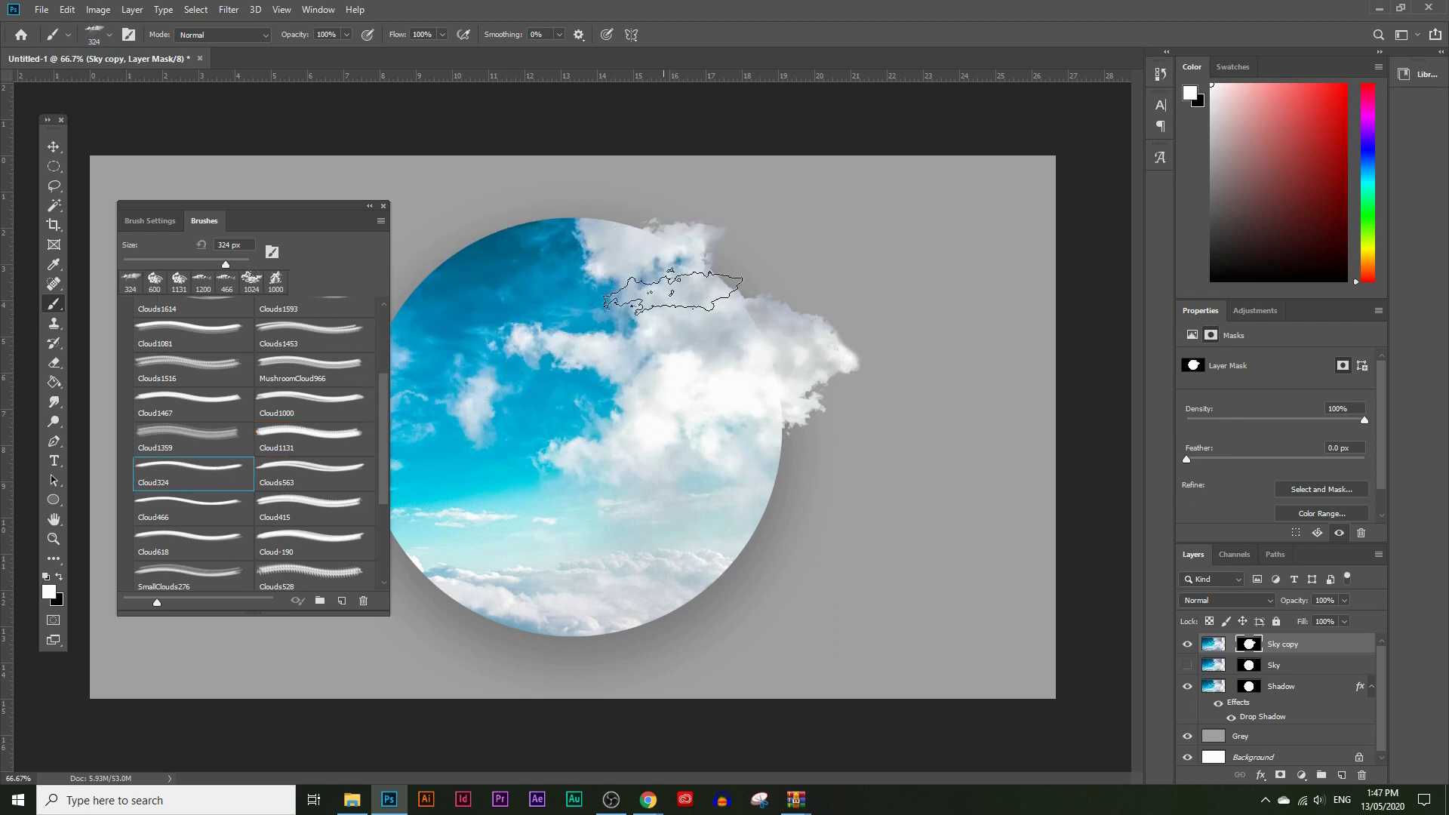
- Extend the Sky copy mask with Cloud324 at 700 px on the circle's upper-left edge and Cloud1000 at 1096 px on its right edge
key("bracketright")
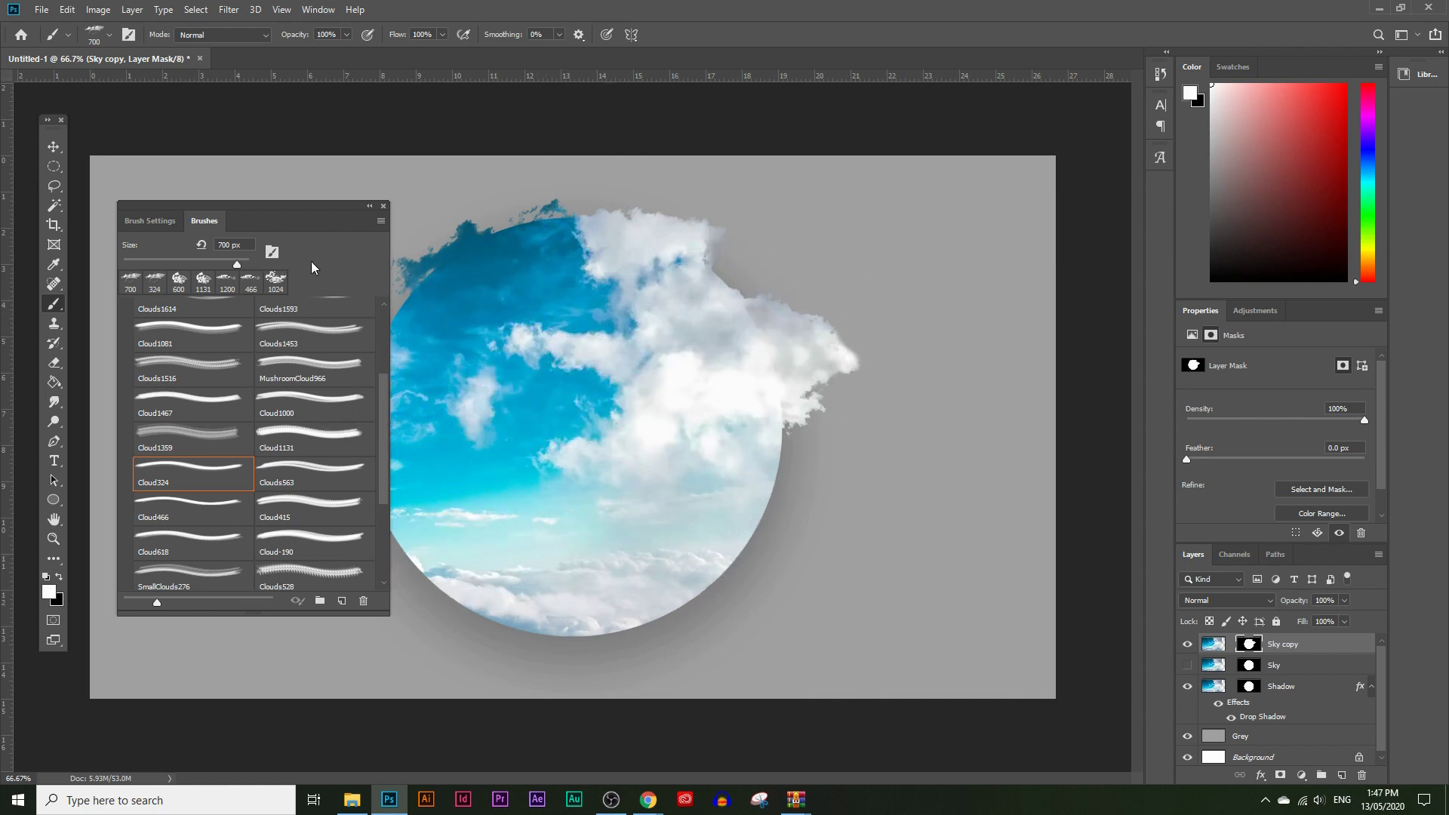
mouse_move(300, 209)
left_mouse_down()
mouse_move(587, 223)
mouse_move(519, 220)
left_mouse_up()
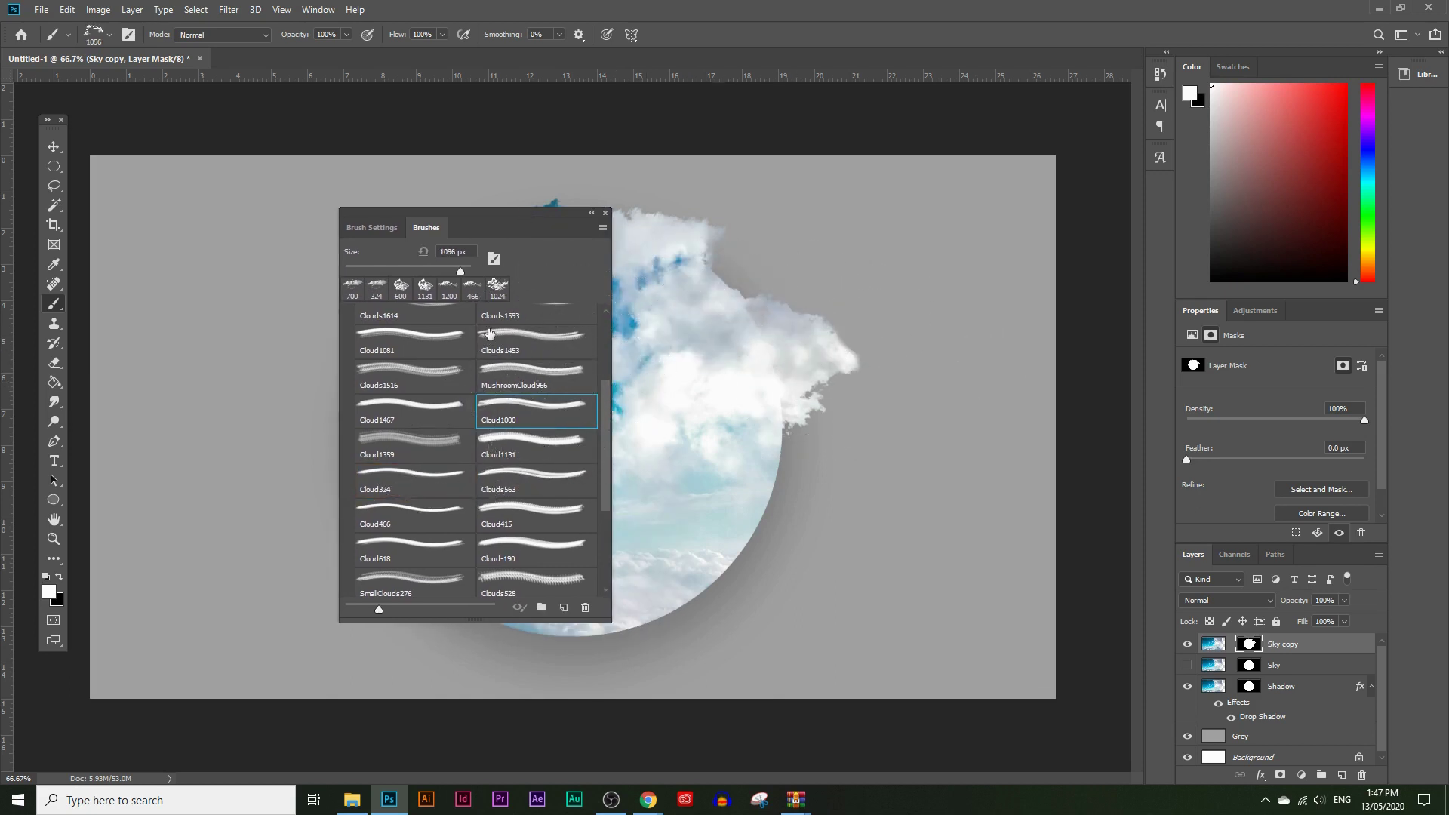
left_click_drag(591, 218, 276, 234)
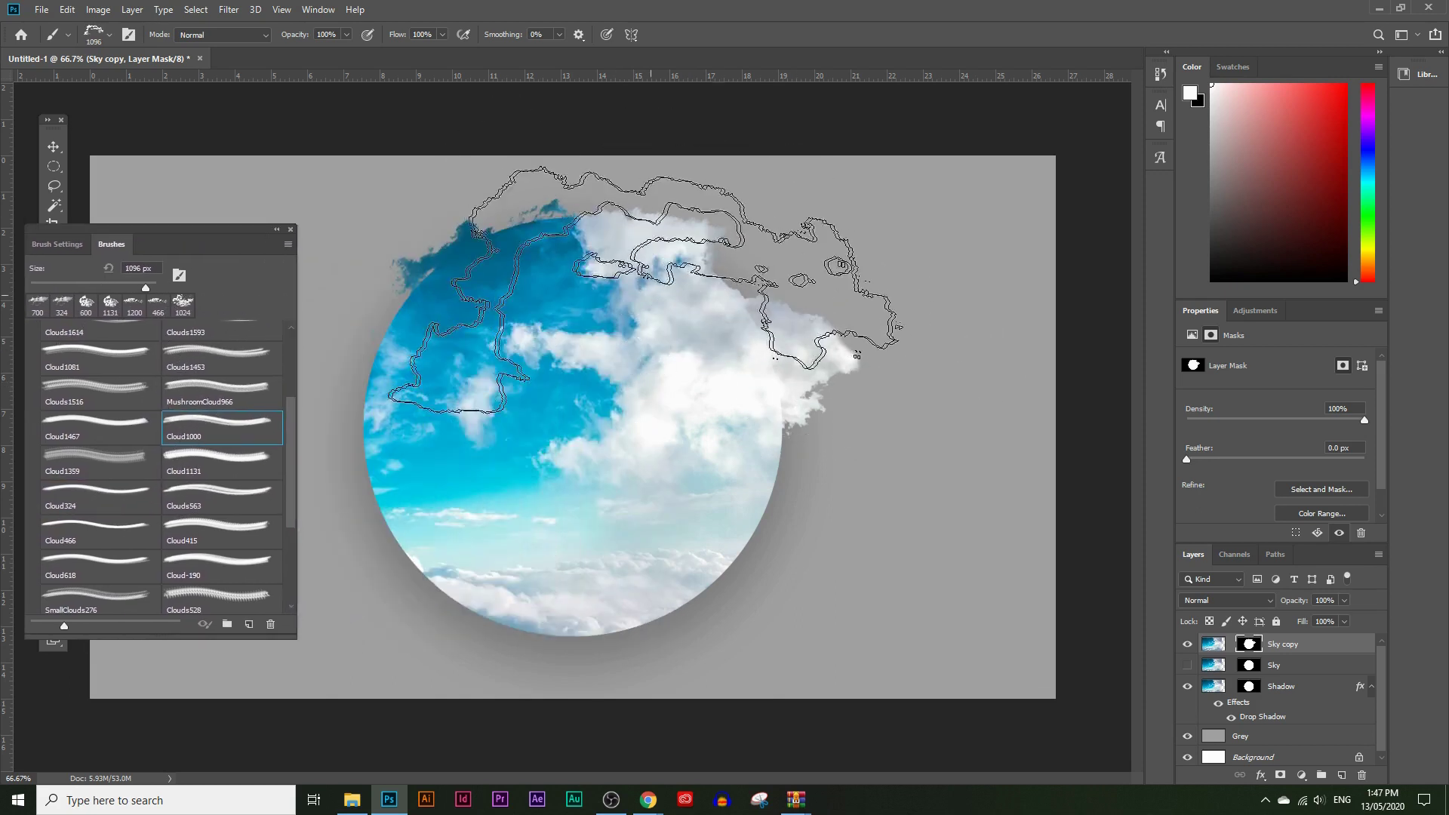
left_click(623, 354)
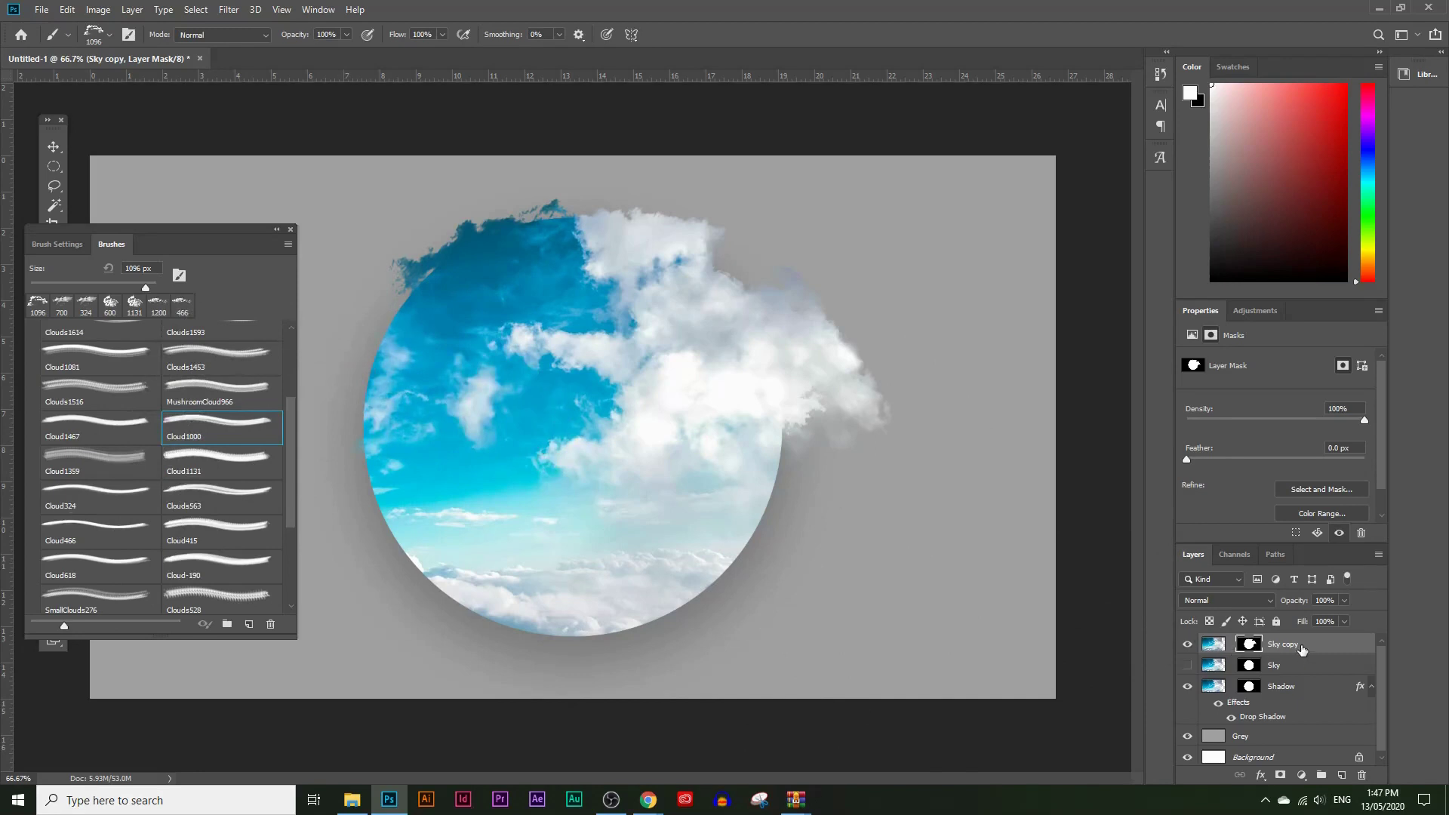
- Duplicate the Sky copy layer and select the duplicate's layer mask
left_click_drag(1301, 650, 1341, 773)
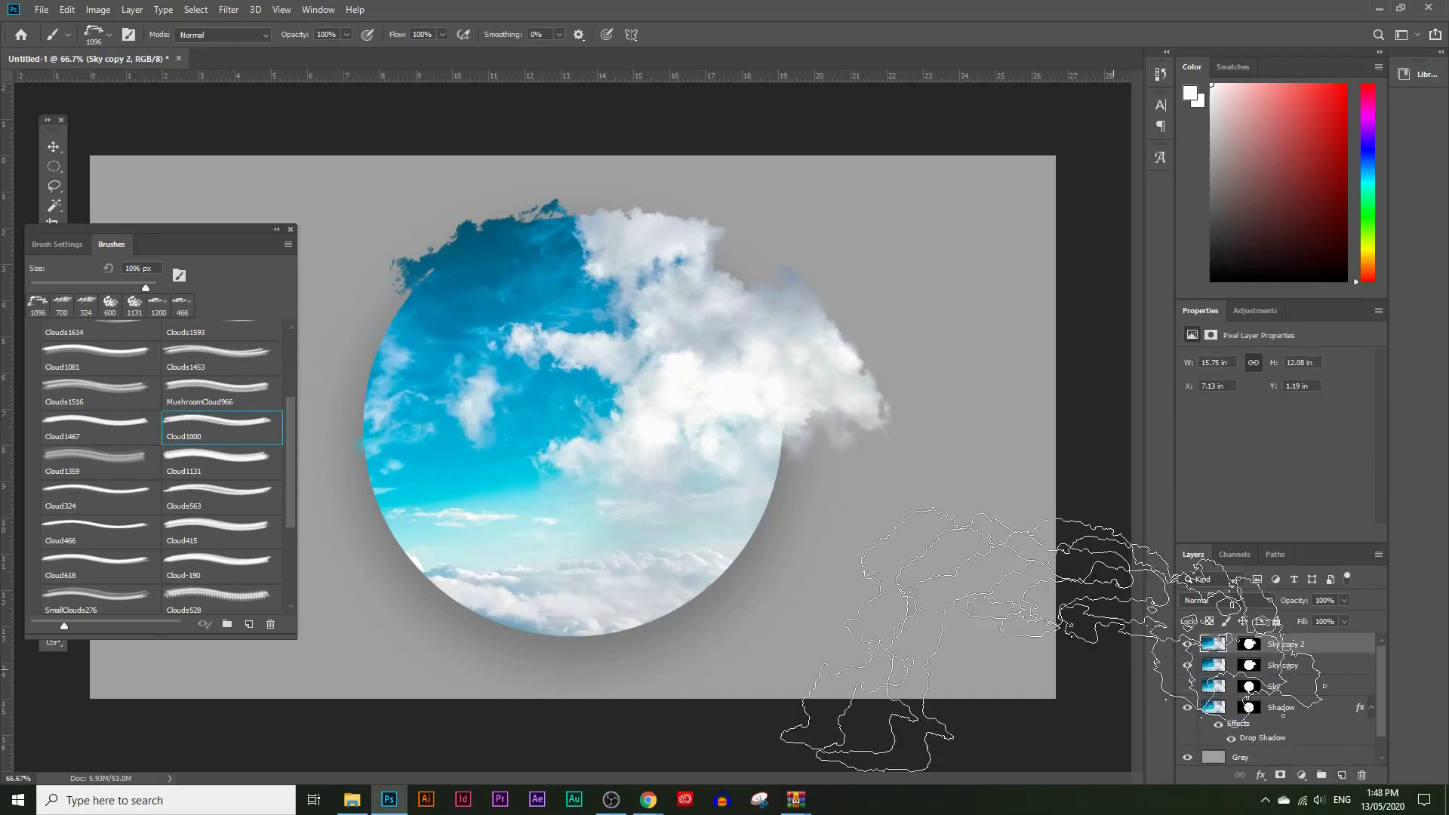
left_click(1250, 644)
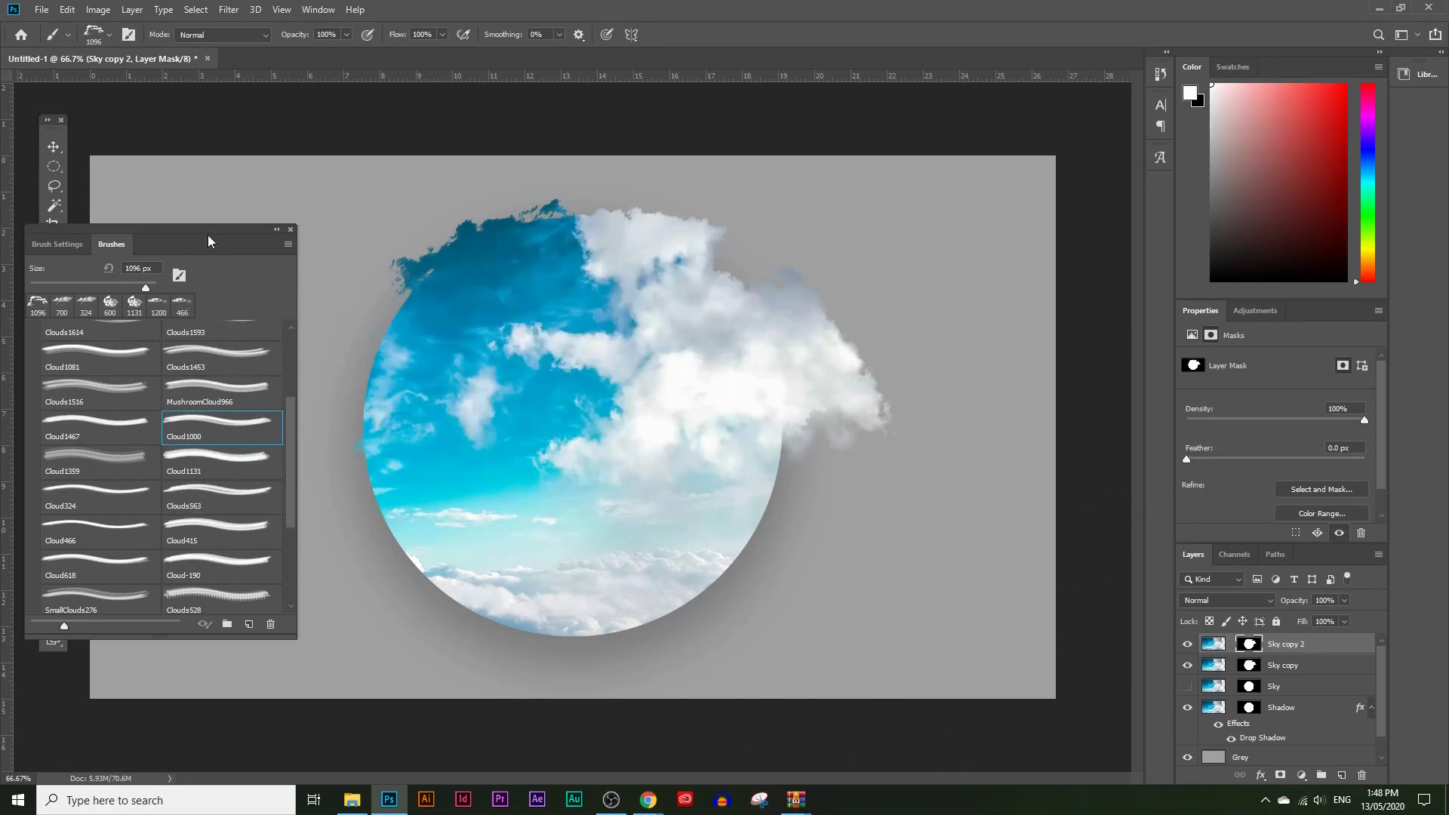
- Choose the Clouds1453 brush and move the brush list clear of the circle
left_click_drag(208, 242, 520, 243)
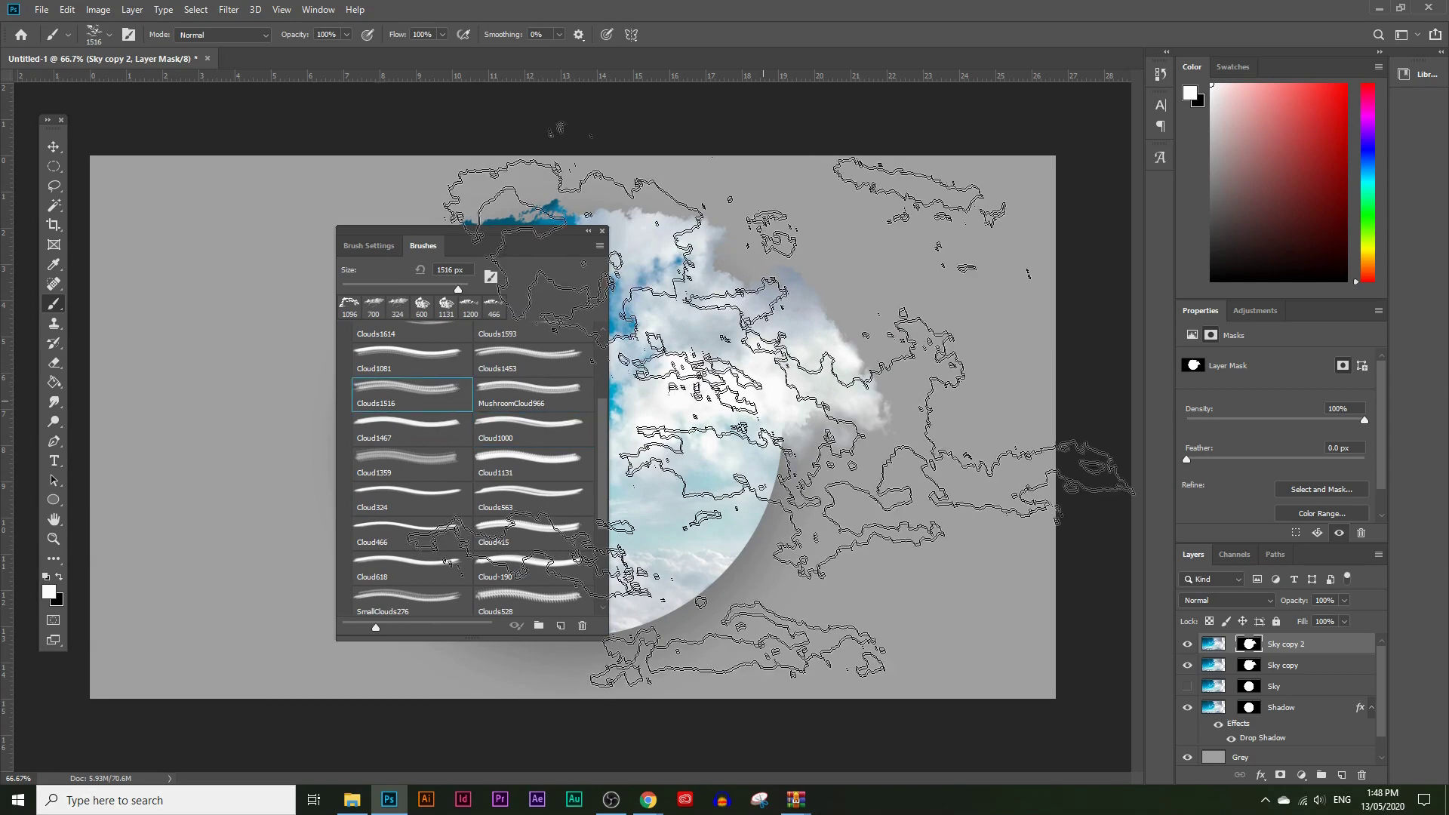
left_click(527, 355)
left_click_drag(435, 246, 540, 258)
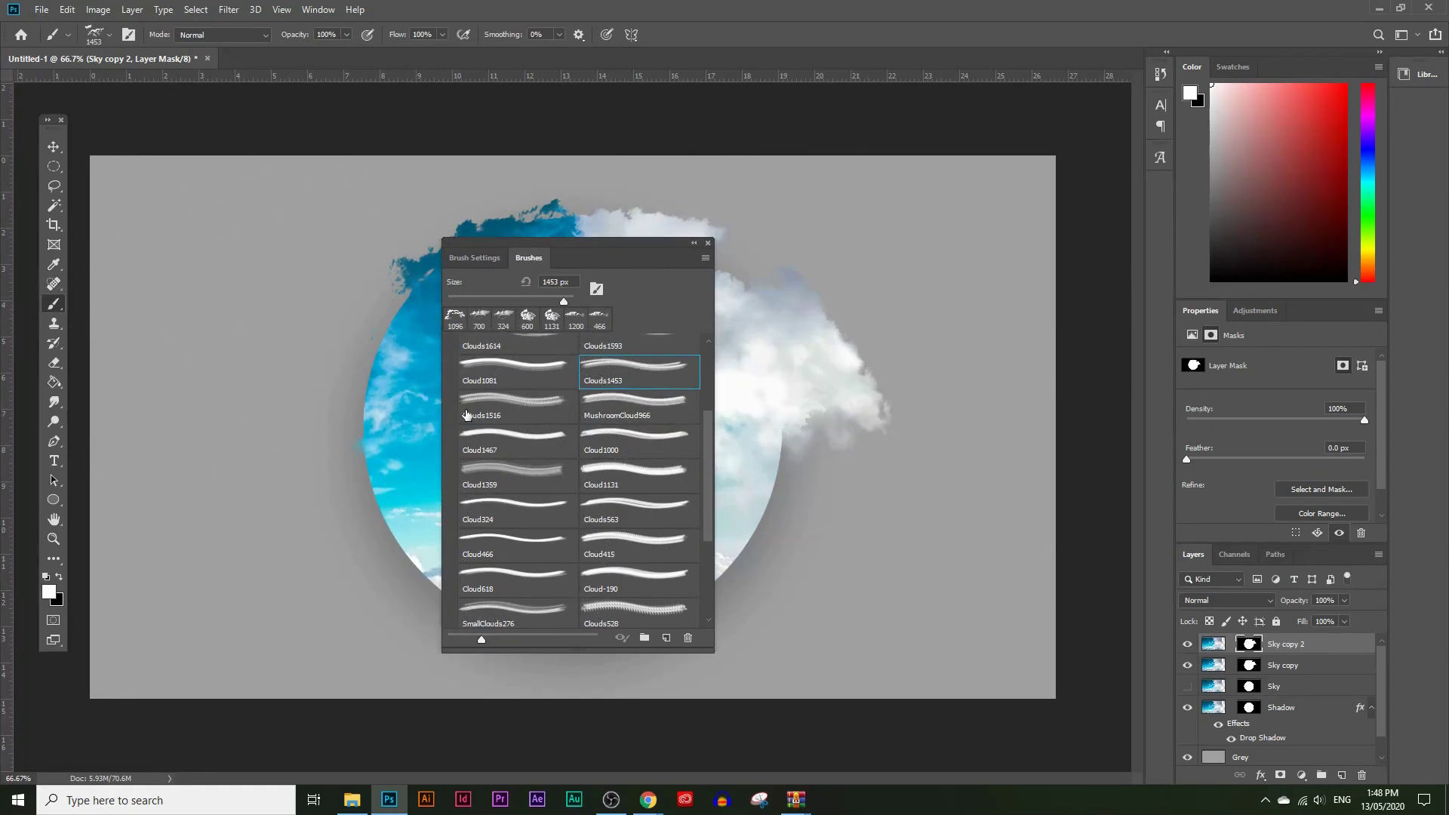
left_click_drag(647, 252, 1123, 248)
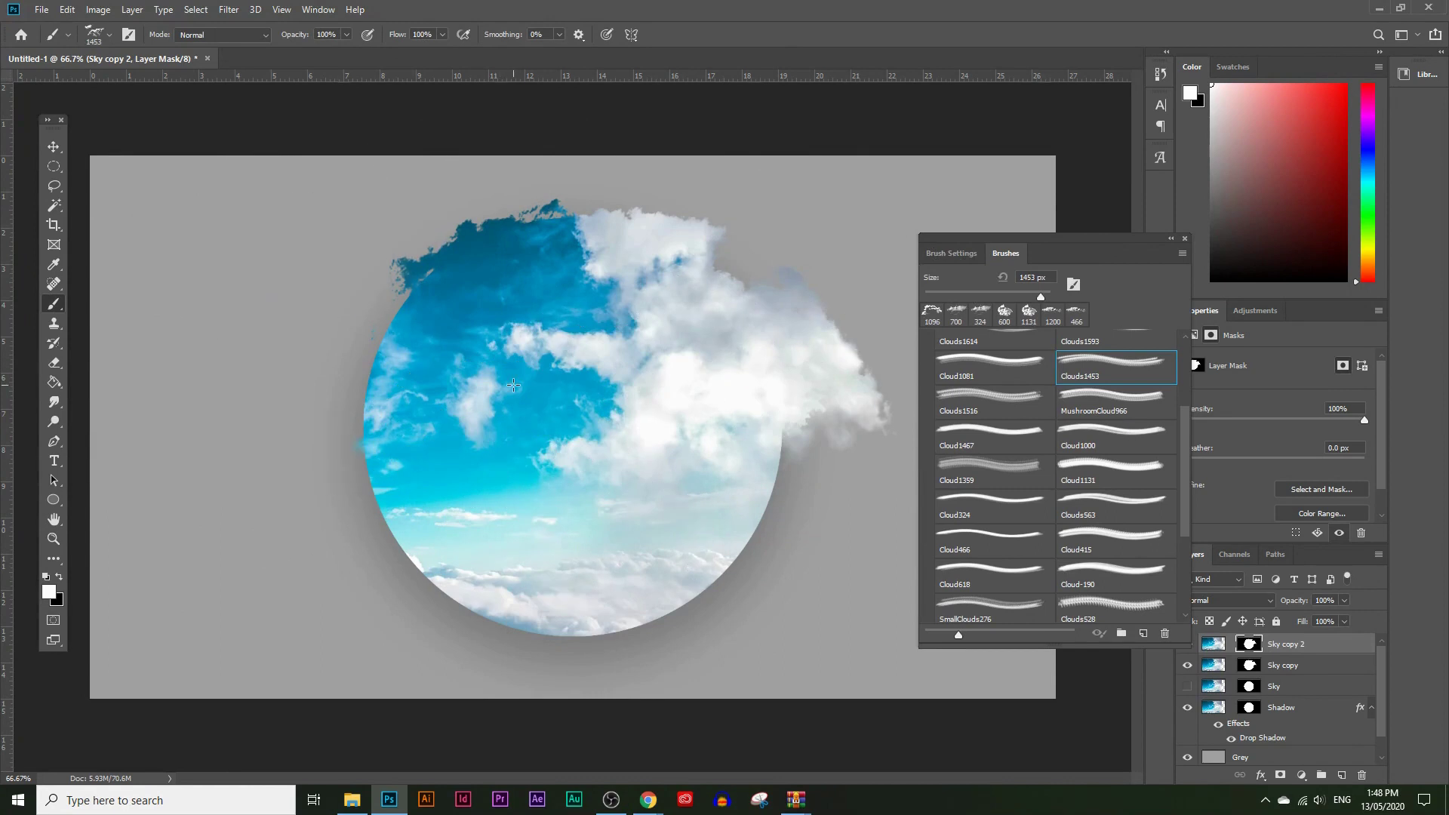
- Reduce the Clouds1453 brush to 700 px and stamp it on the Sky copy 2 mask along the circle's bottom-right edge
key("bracketleft")
key("bracketleft")
key("bracketleft")
key("bracketleft")
key("bracketleft")
key("bracketleft")
key("bracketleft")
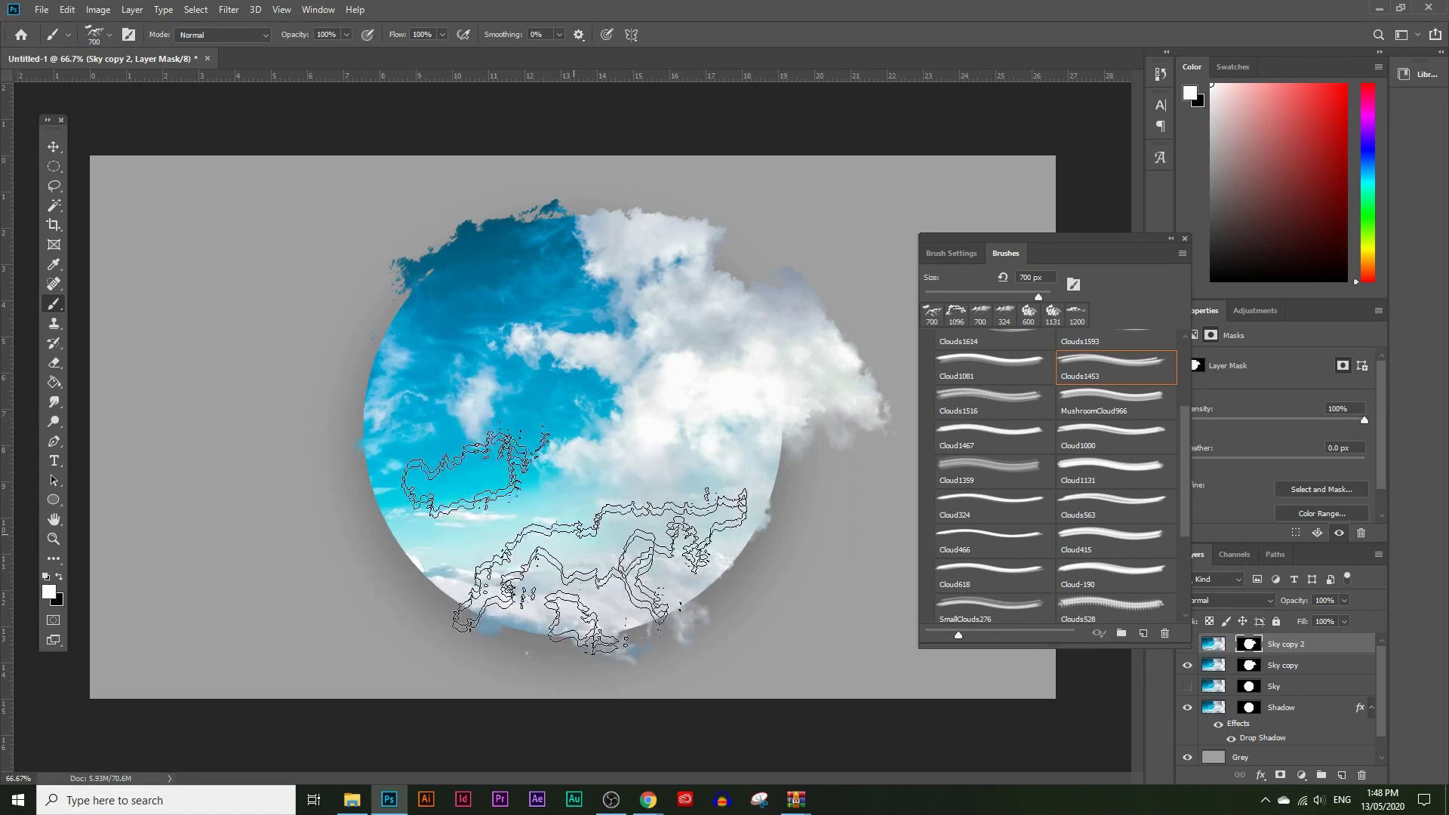
- Enlarge the Clouds1453 brush to 1000 px and stamp it on the mask across the circle's left and lower-left edges
key("bracketright")
key("bracketright")
key("bracketright")
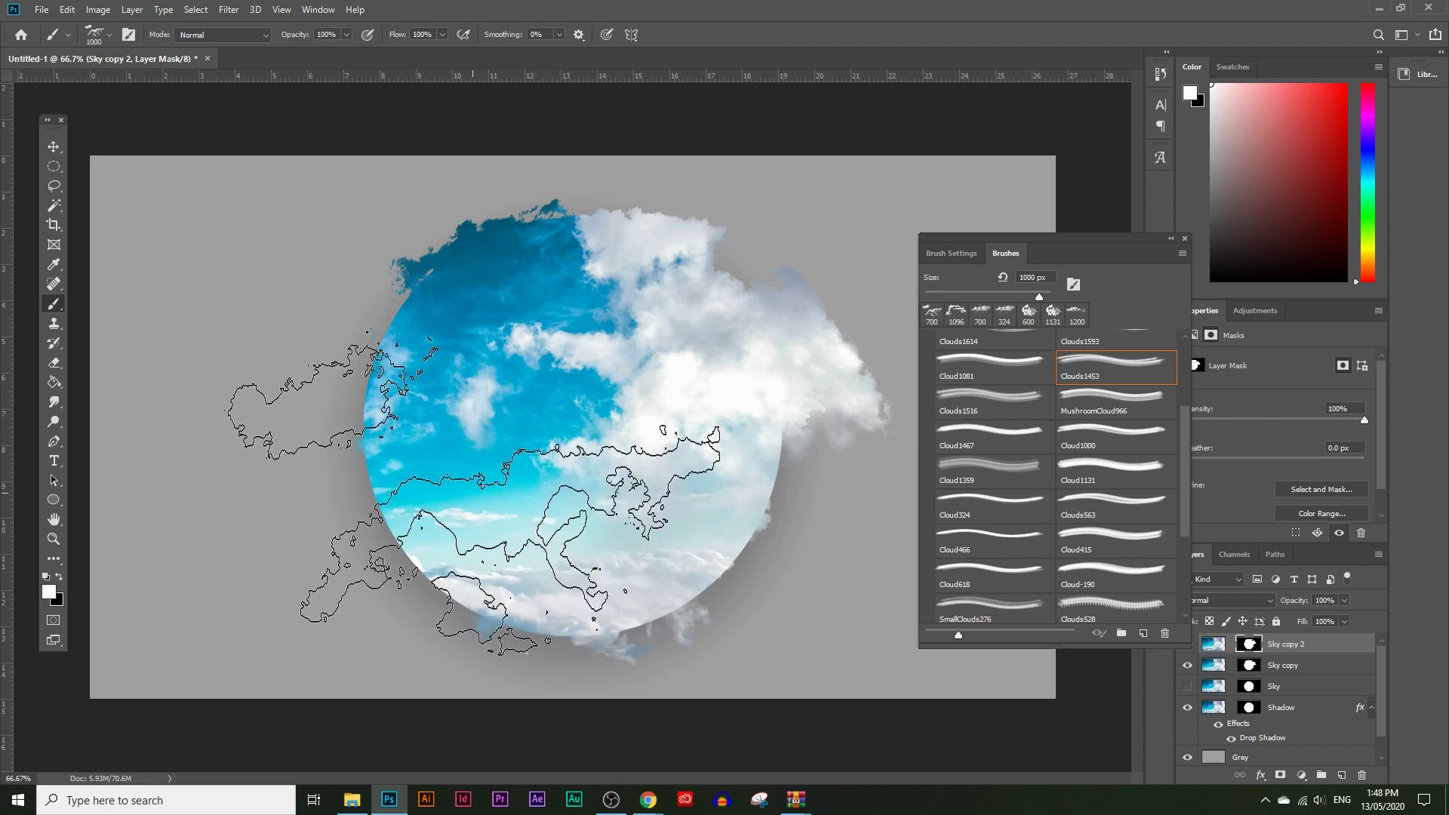
left_click(460, 498)
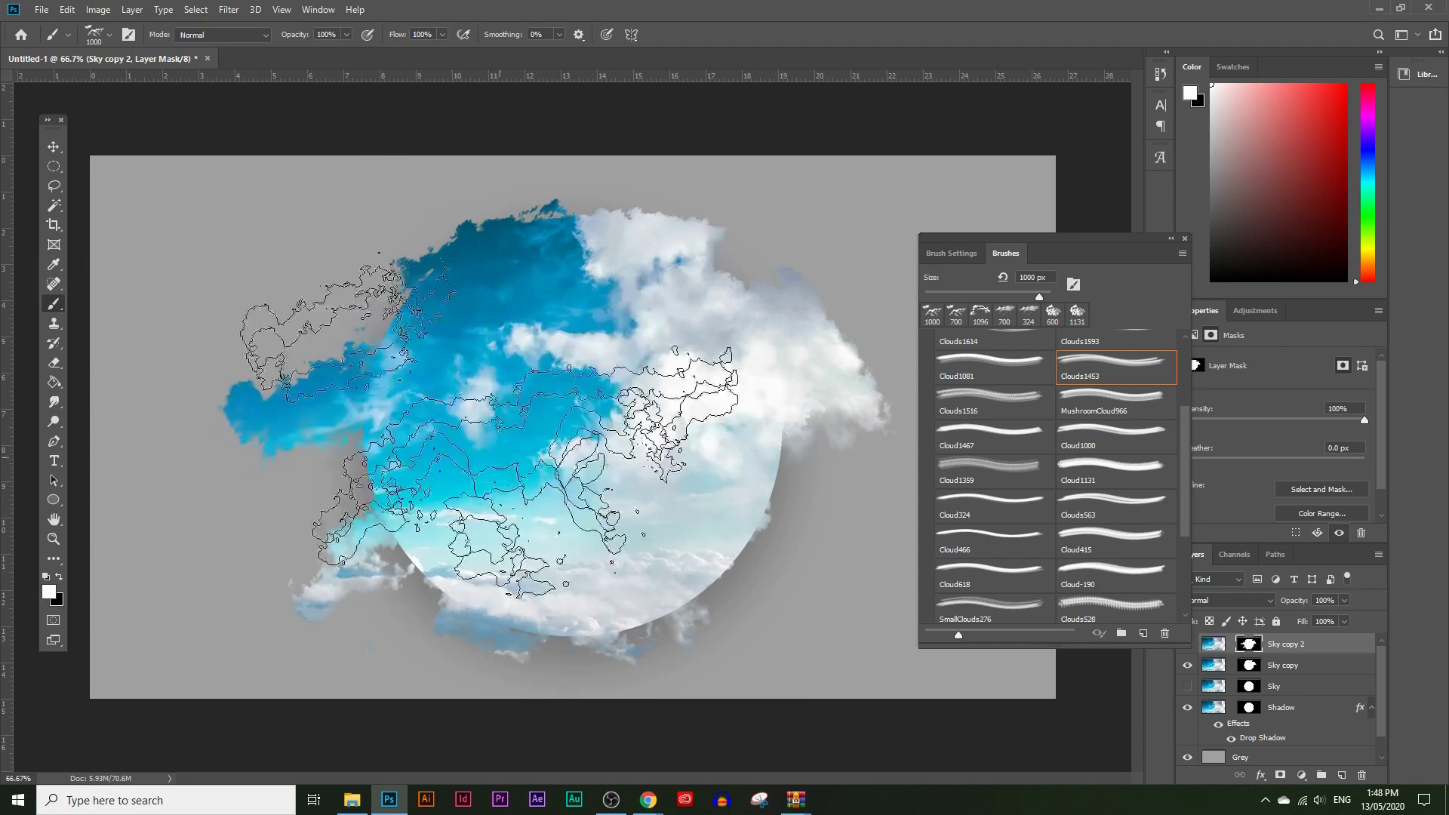
- Collapse the floating brush list to icons and dock it beside the other collapsed palettes
left_click_drag(1143, 238, 1042, 204)
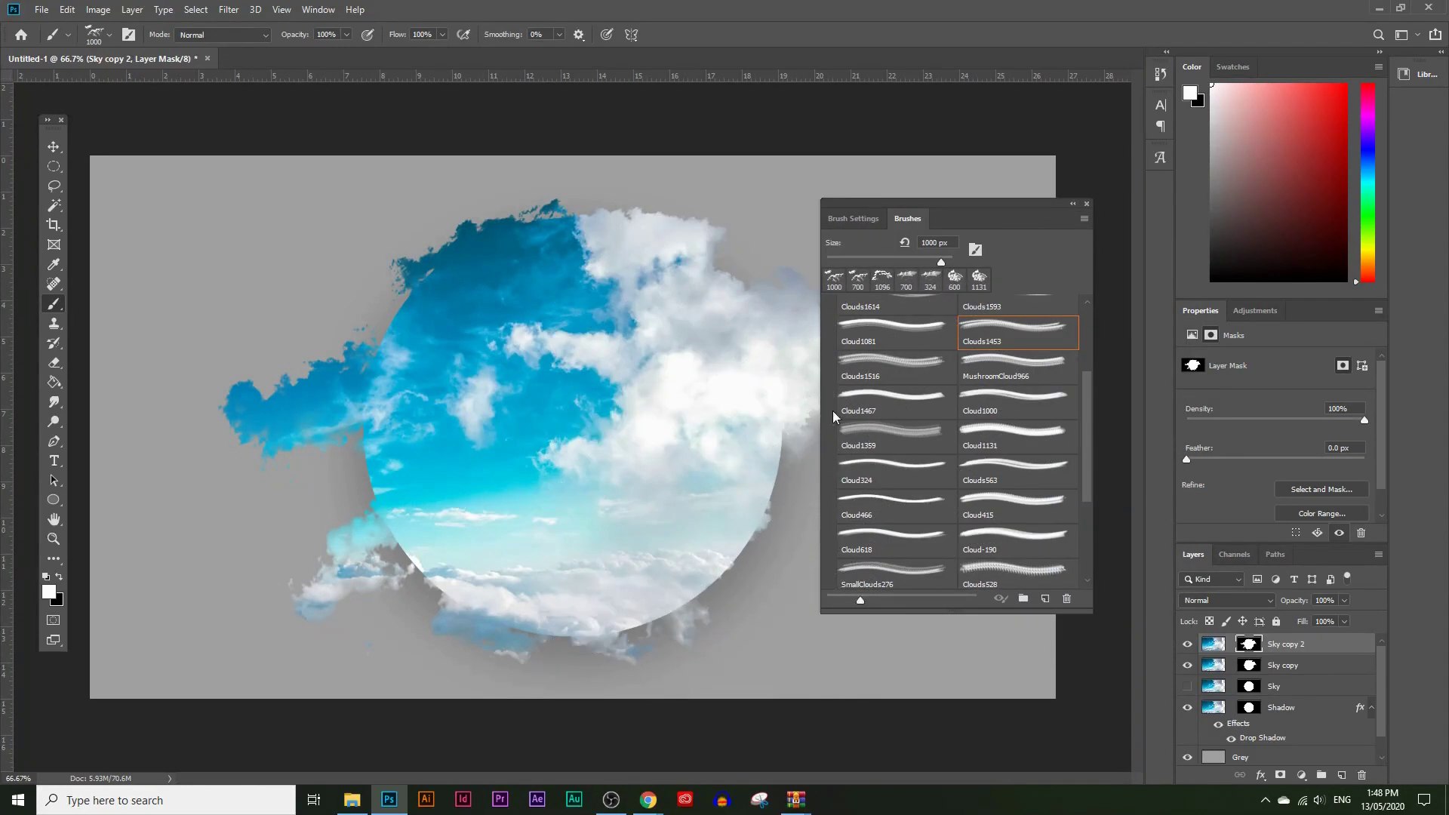
mouse_move(1050, 205)
left_mouse_down()
mouse_move(909, 218)
mouse_move(1026, 177)
mouse_move(1077, 182)
left_mouse_up()
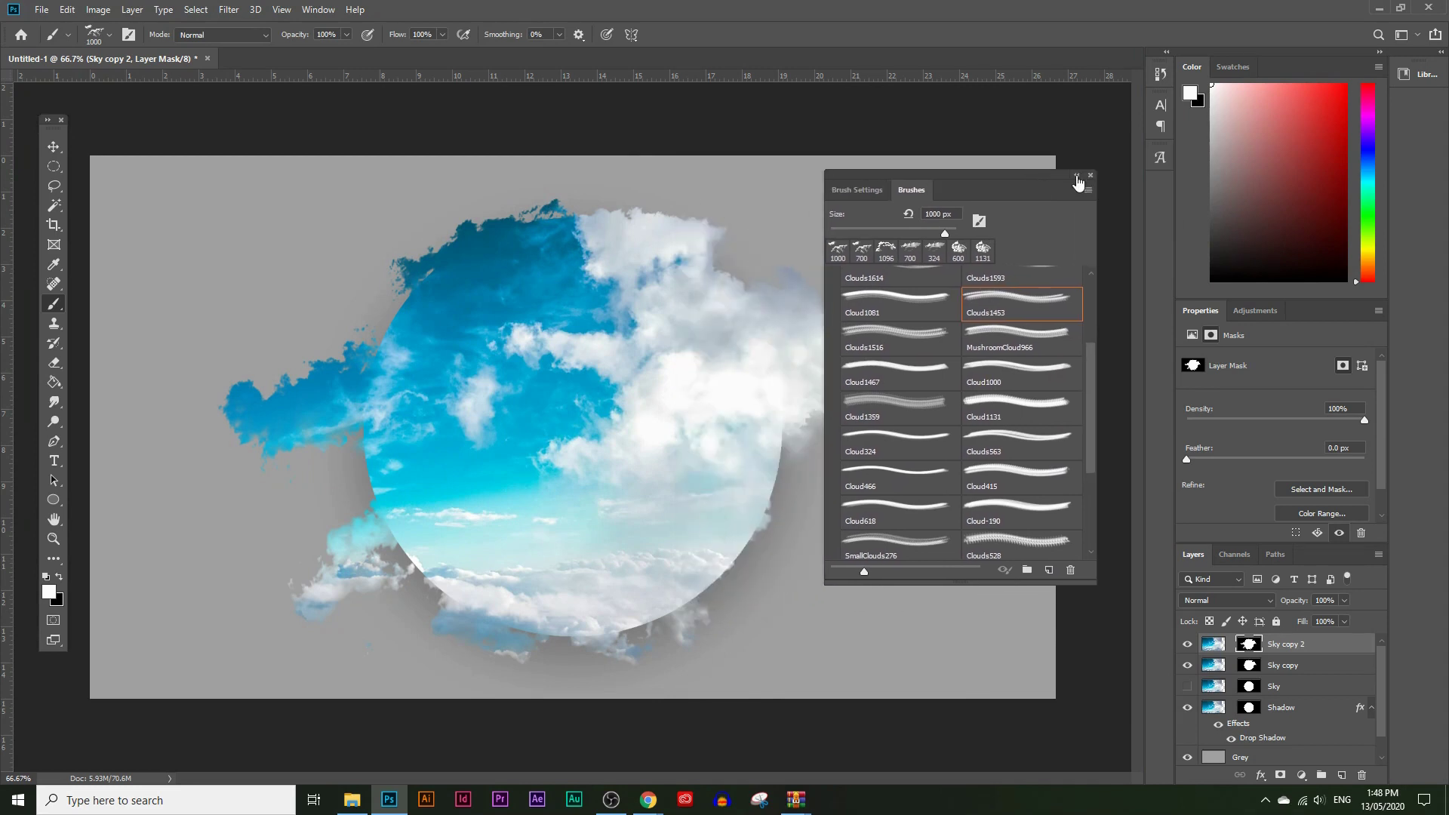
double_click(1075, 178)
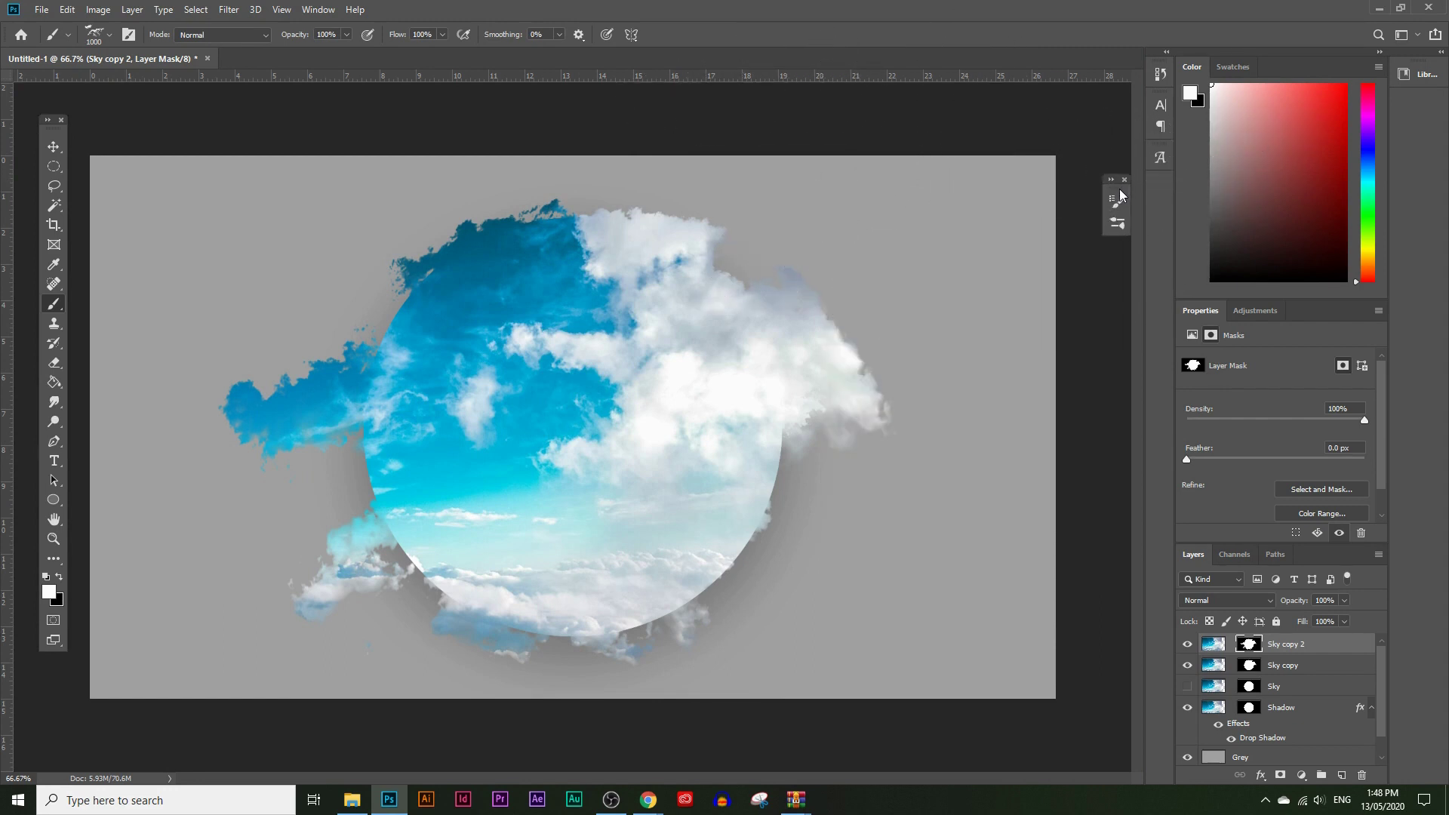
left_click_drag(1143, 213, 1141, 213)
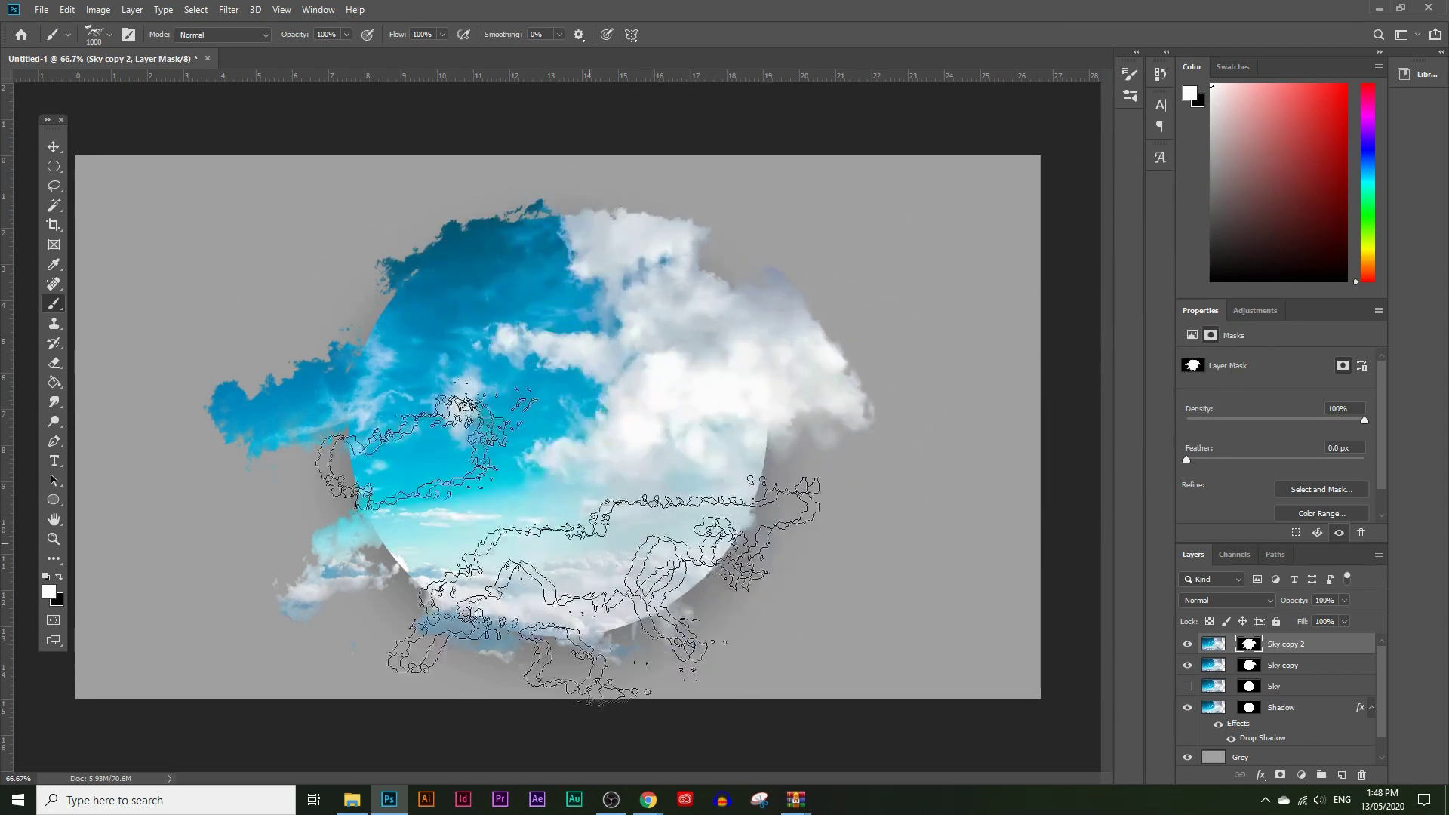
scroll(1336, 671, "down", 1)
scroll(1307, 692, "up", 1)
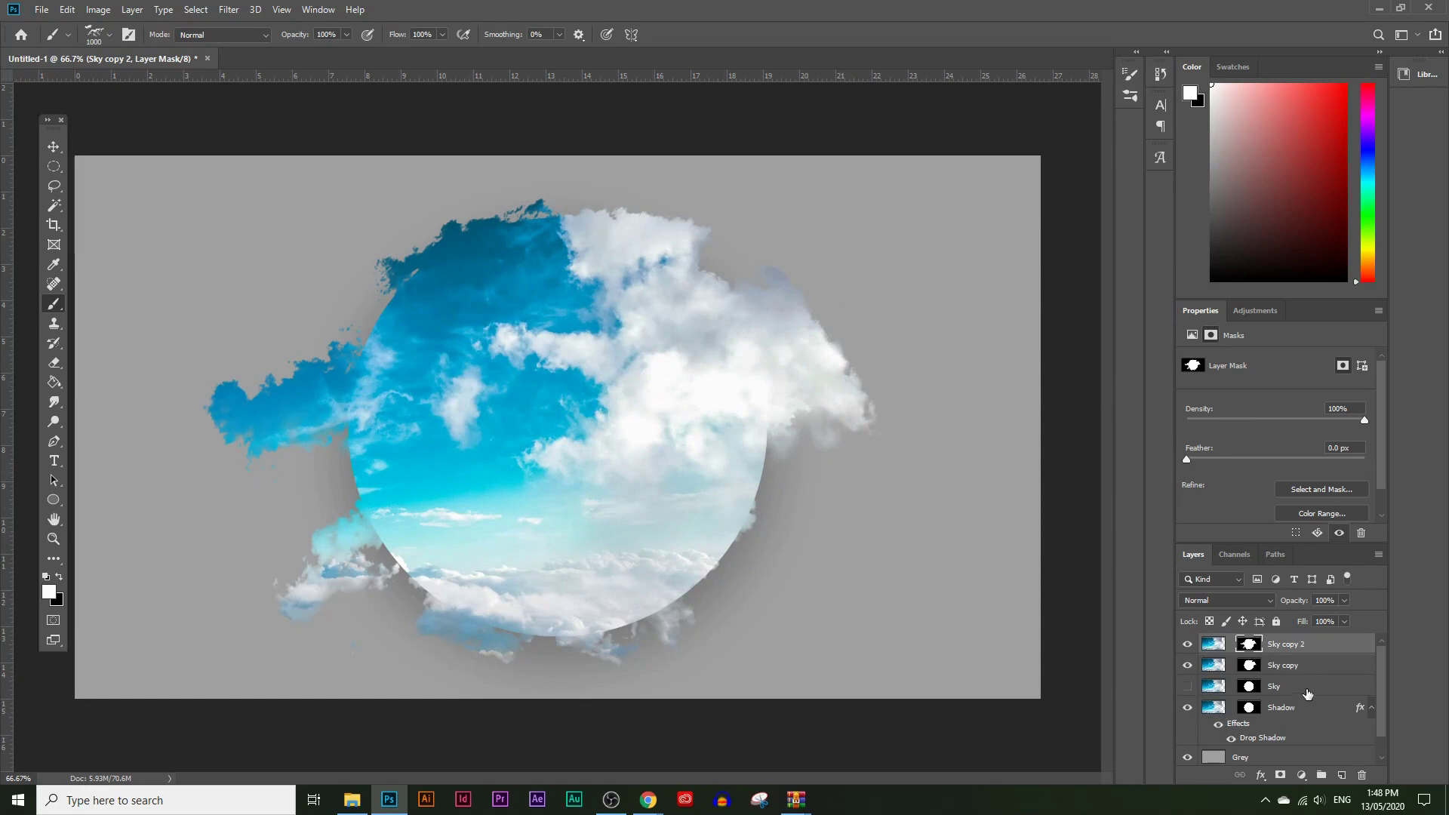
- Add a new layer named Cloud 1 directly above Sky copy, keeping white (ffffff) as the foreground colour
key("alt+bracketleft")
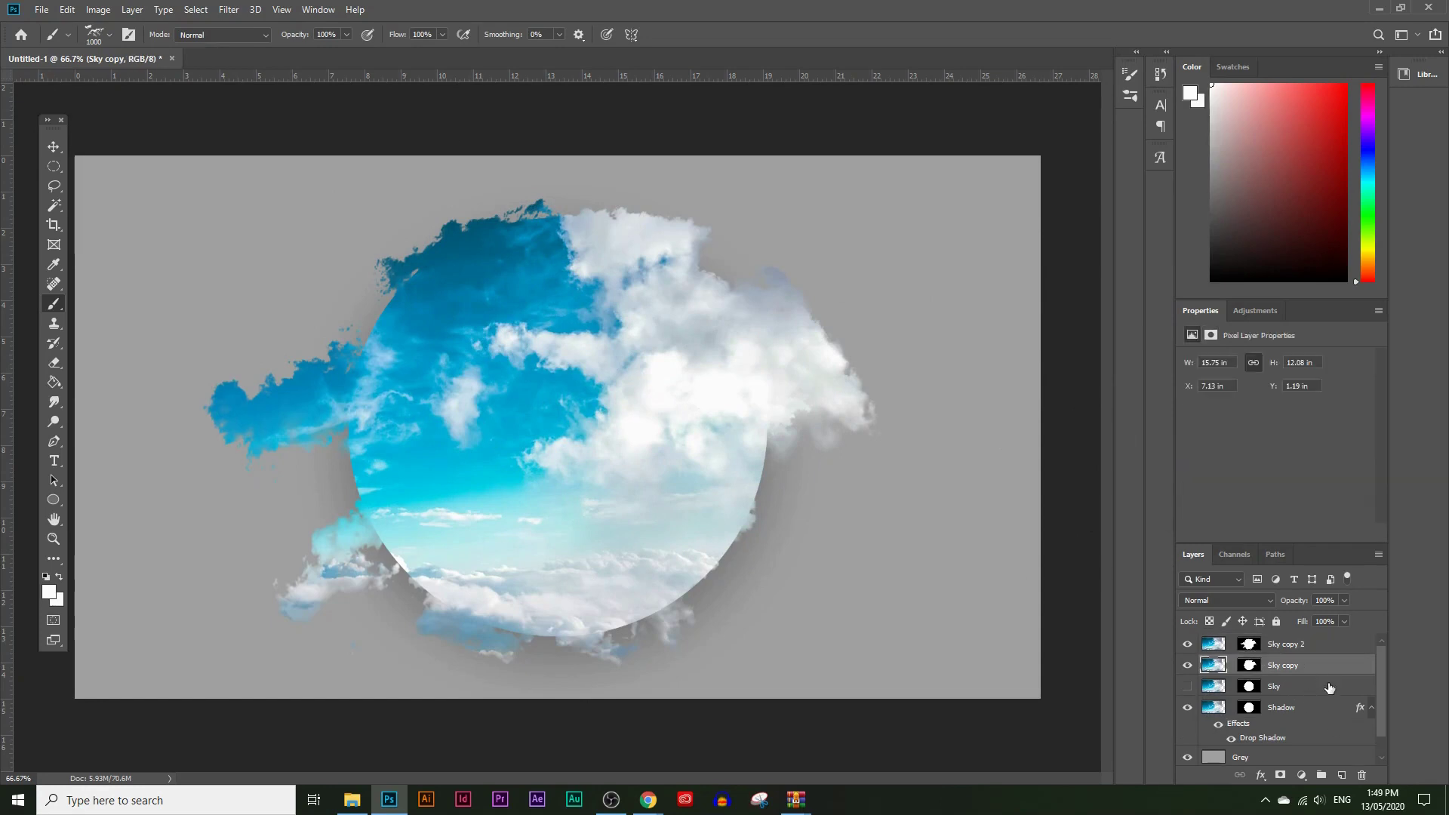
left_click(1339, 774)
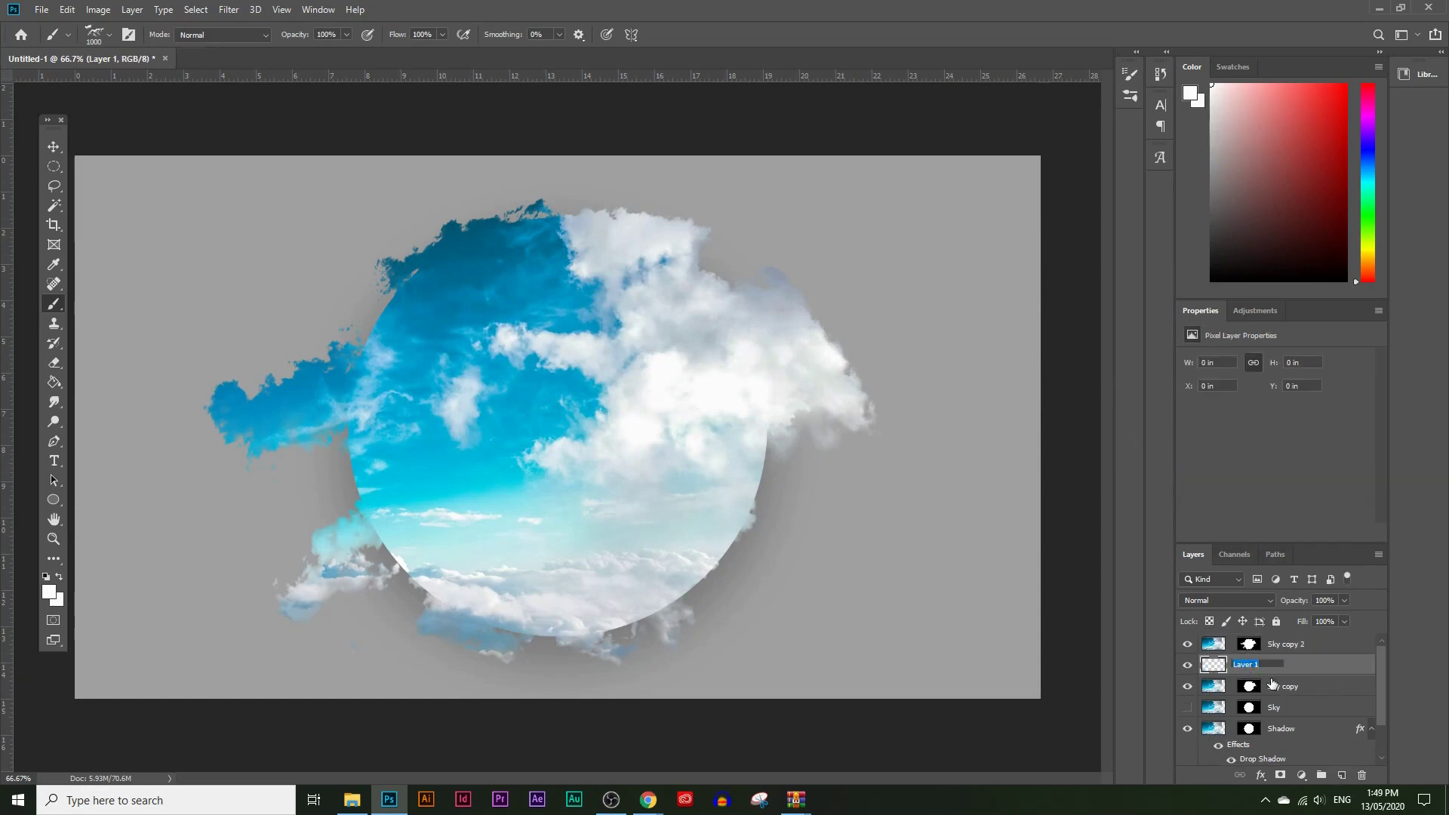
key("Return")
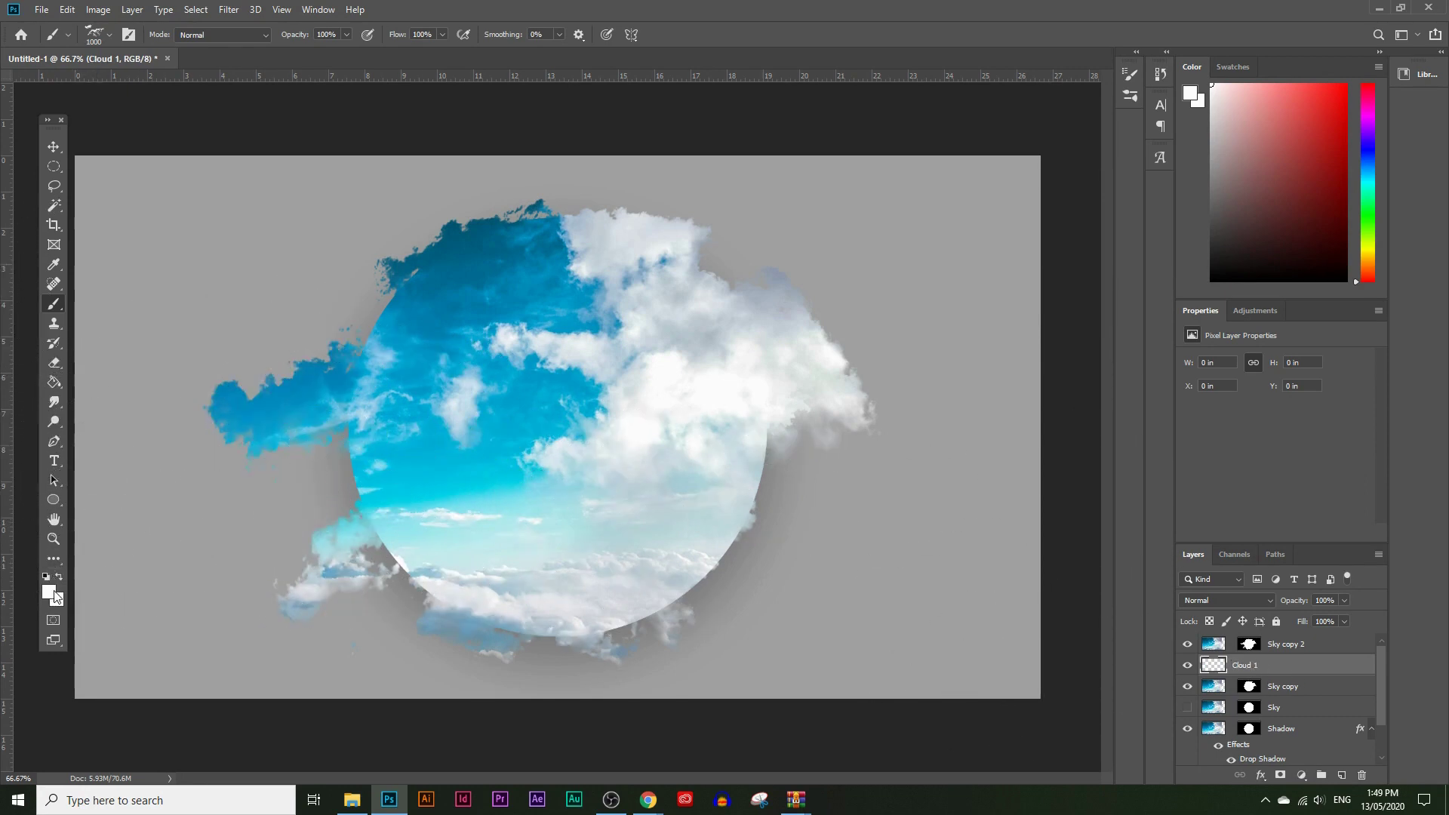
left_click(48, 594)
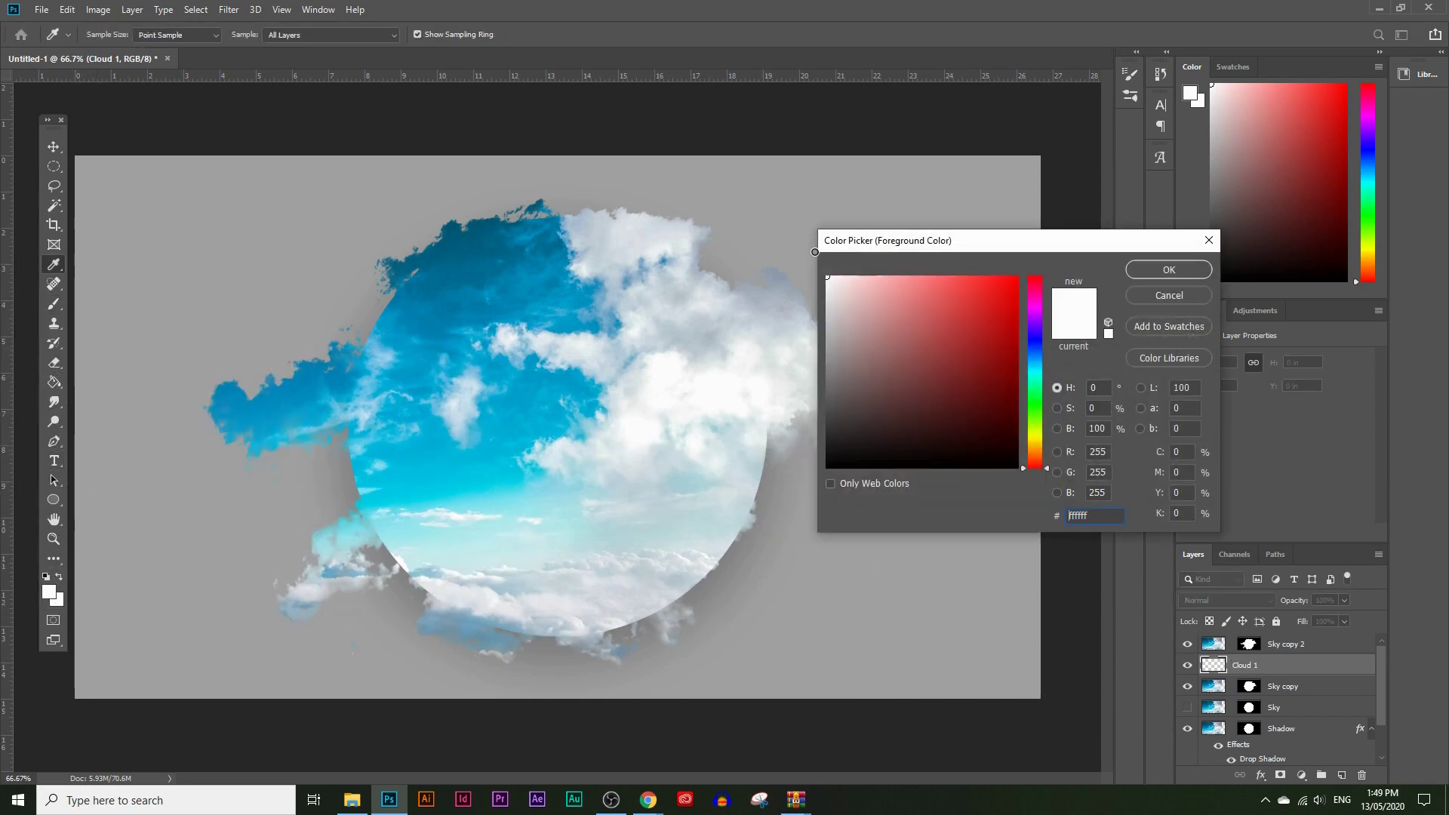
left_click(1144, 271)
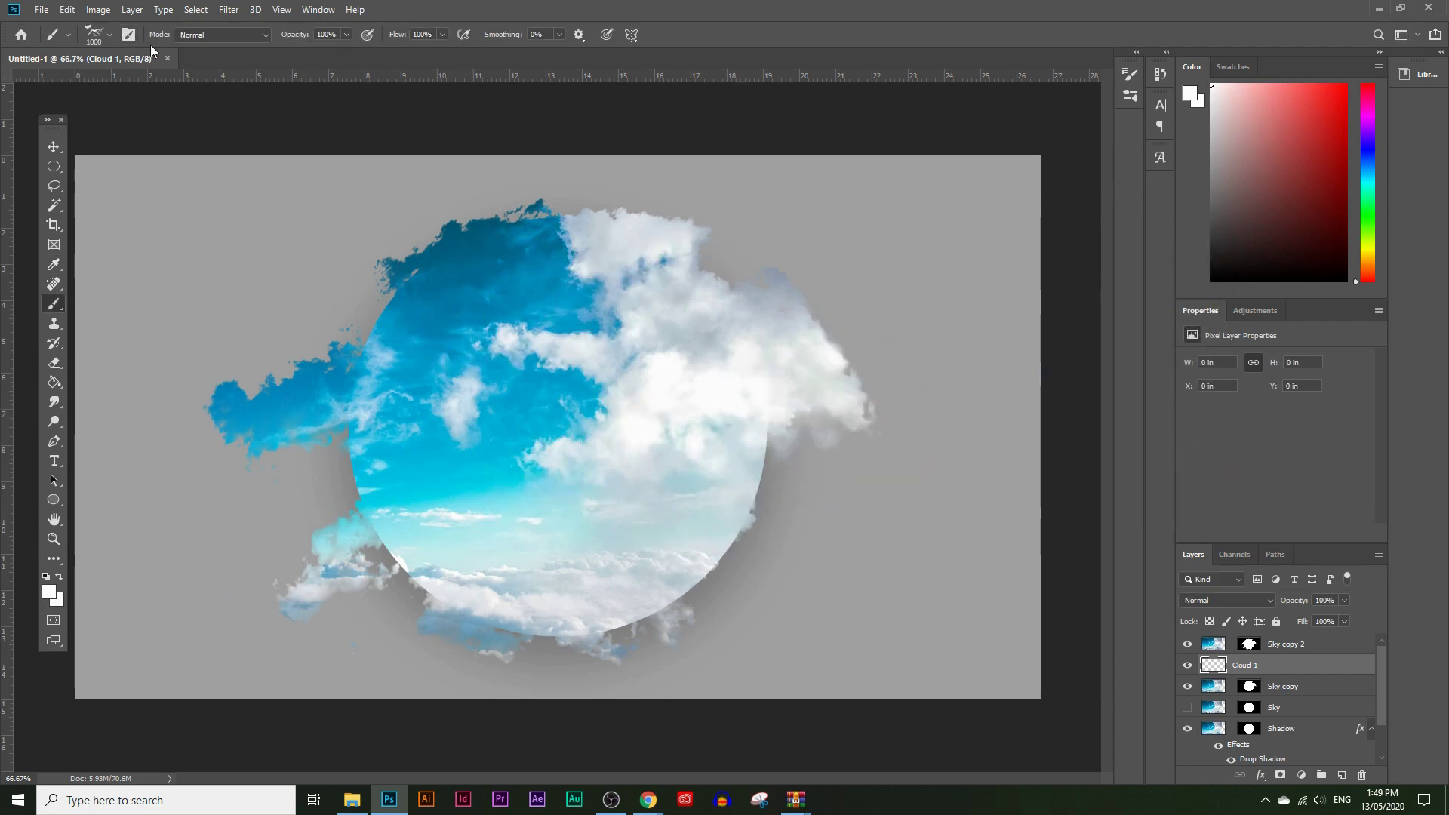
- Enlarge the cloud brush to 1200 px, stamp it once on Cloud 1, and move the cloud to about X 3.85 in, Y 2.89 in
key("bracketright")
key("bracketright")
key("bracketright")
key("bracketright")
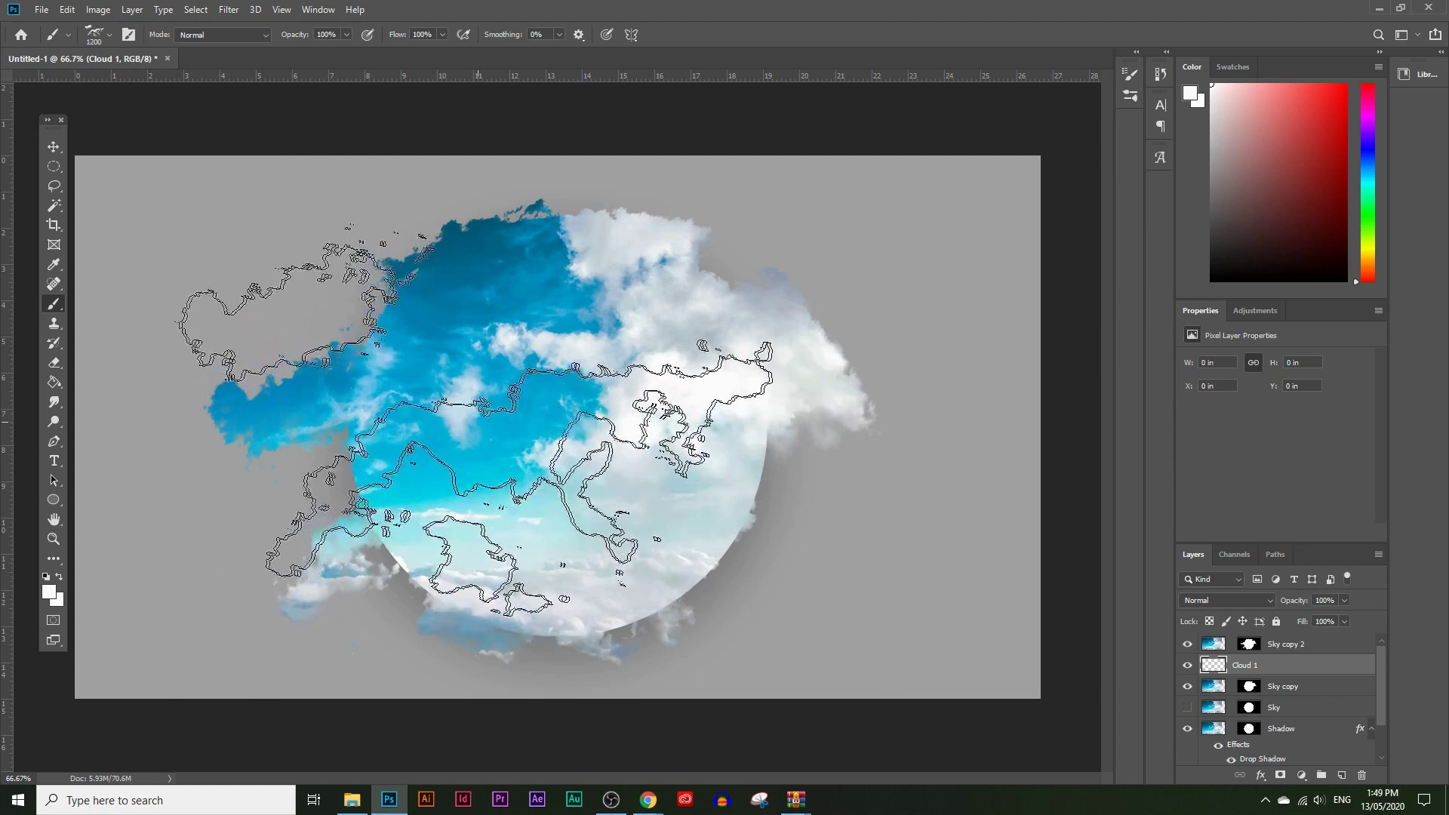
left_click(489, 430)
key("bracketleft")
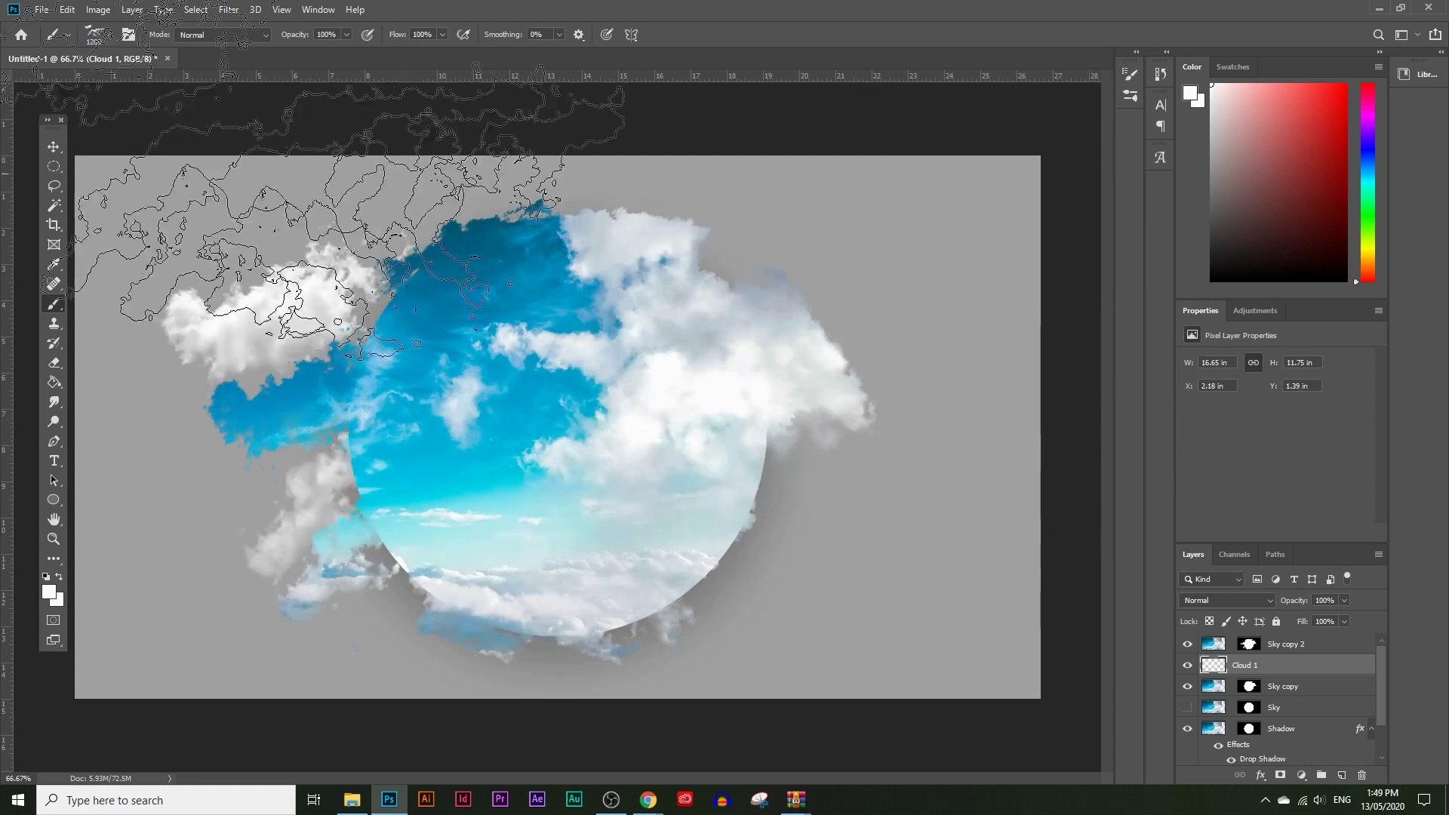
left_click(53, 147)
left_click_drag(247, 281, 308, 336)
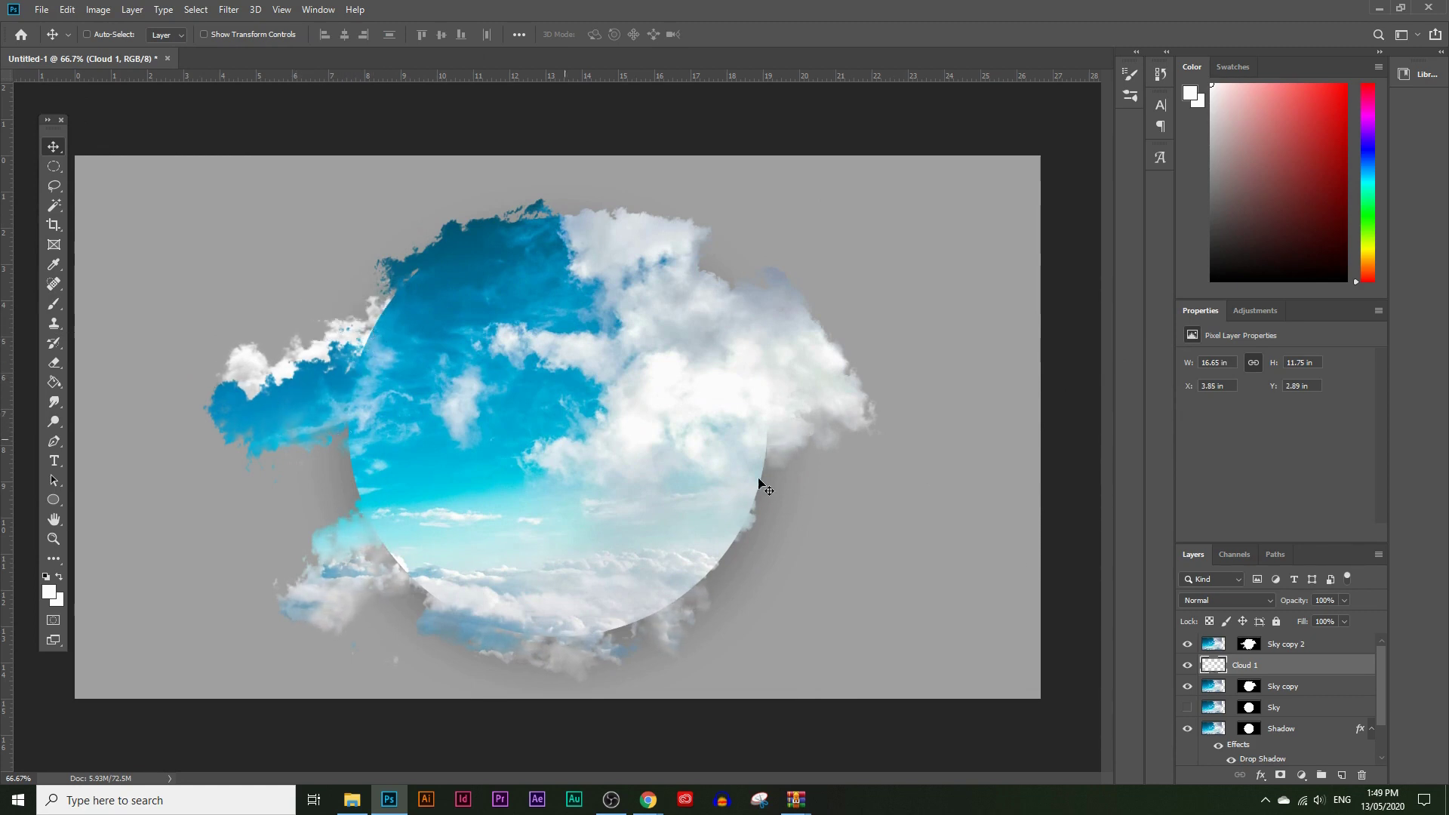
- Load the Shadow layer's circular mask as a selection and target the Sky copy 2 layer mask
left_click(1249, 729, "ctrl")
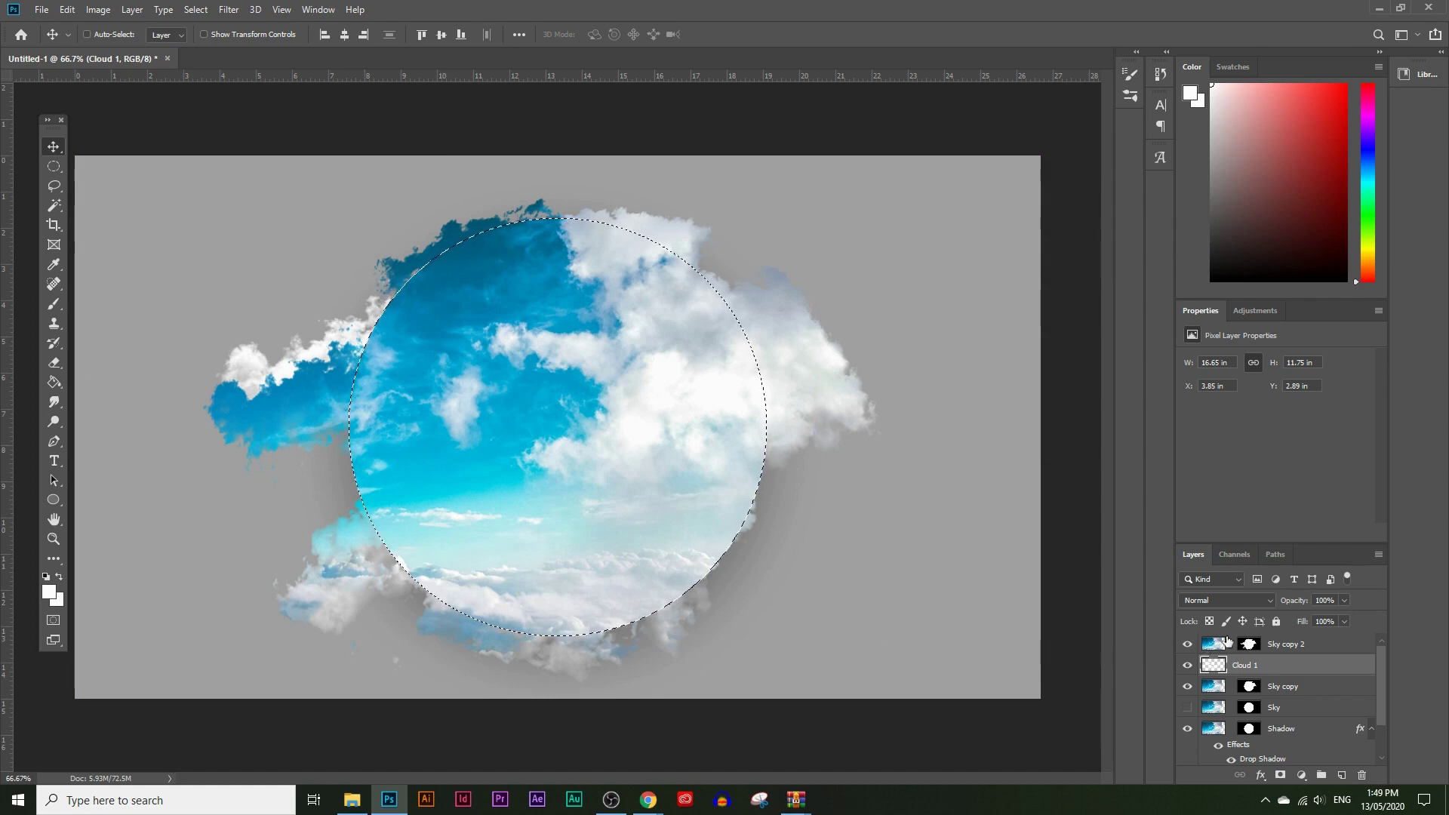
left_click(1250, 645)
left_click(1186, 645)
left_click(1186, 644)
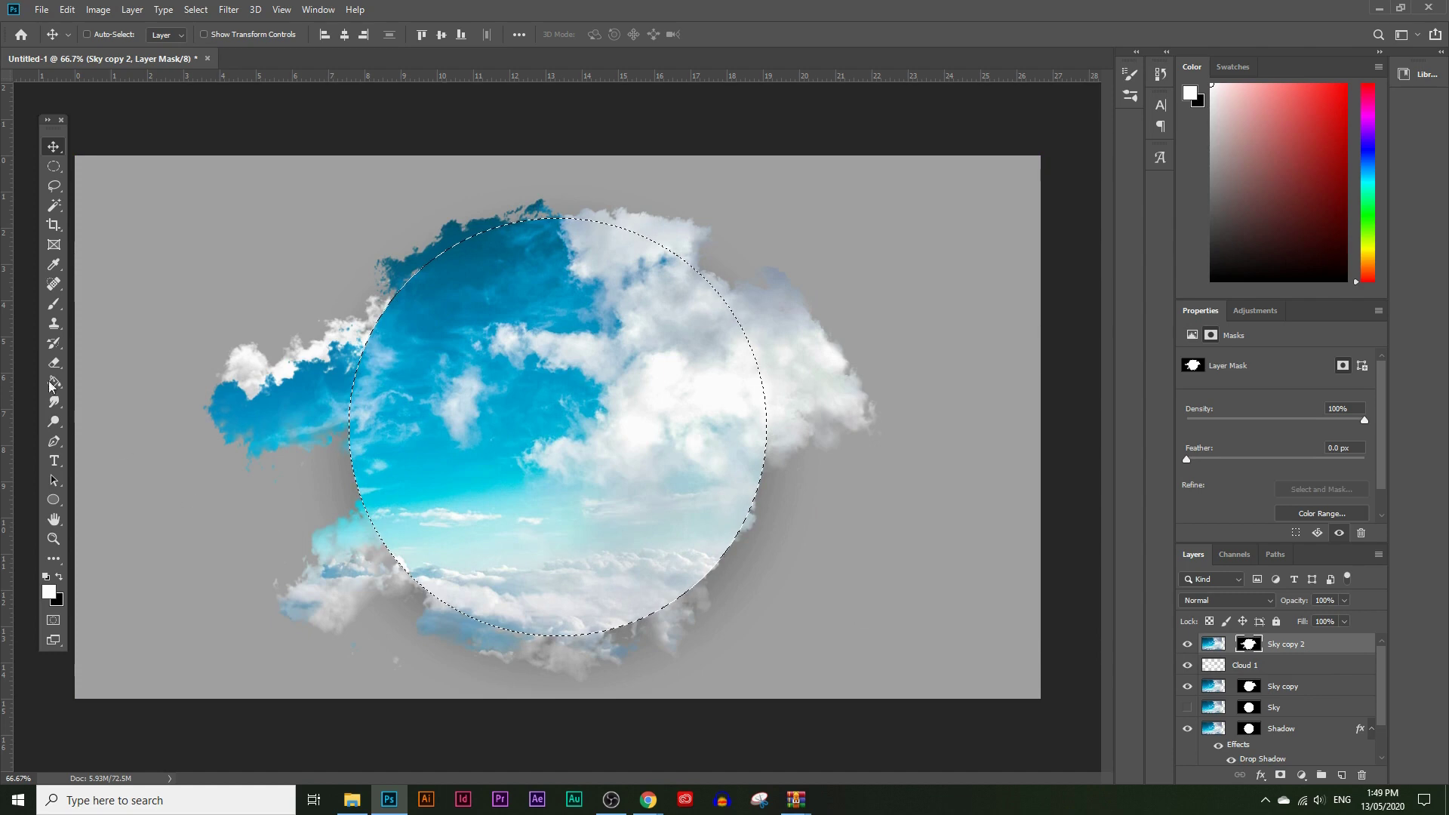
- Set the foreground colour to black (000000) and return to the Brush tool
left_click(54, 264)
left_click(48, 592)
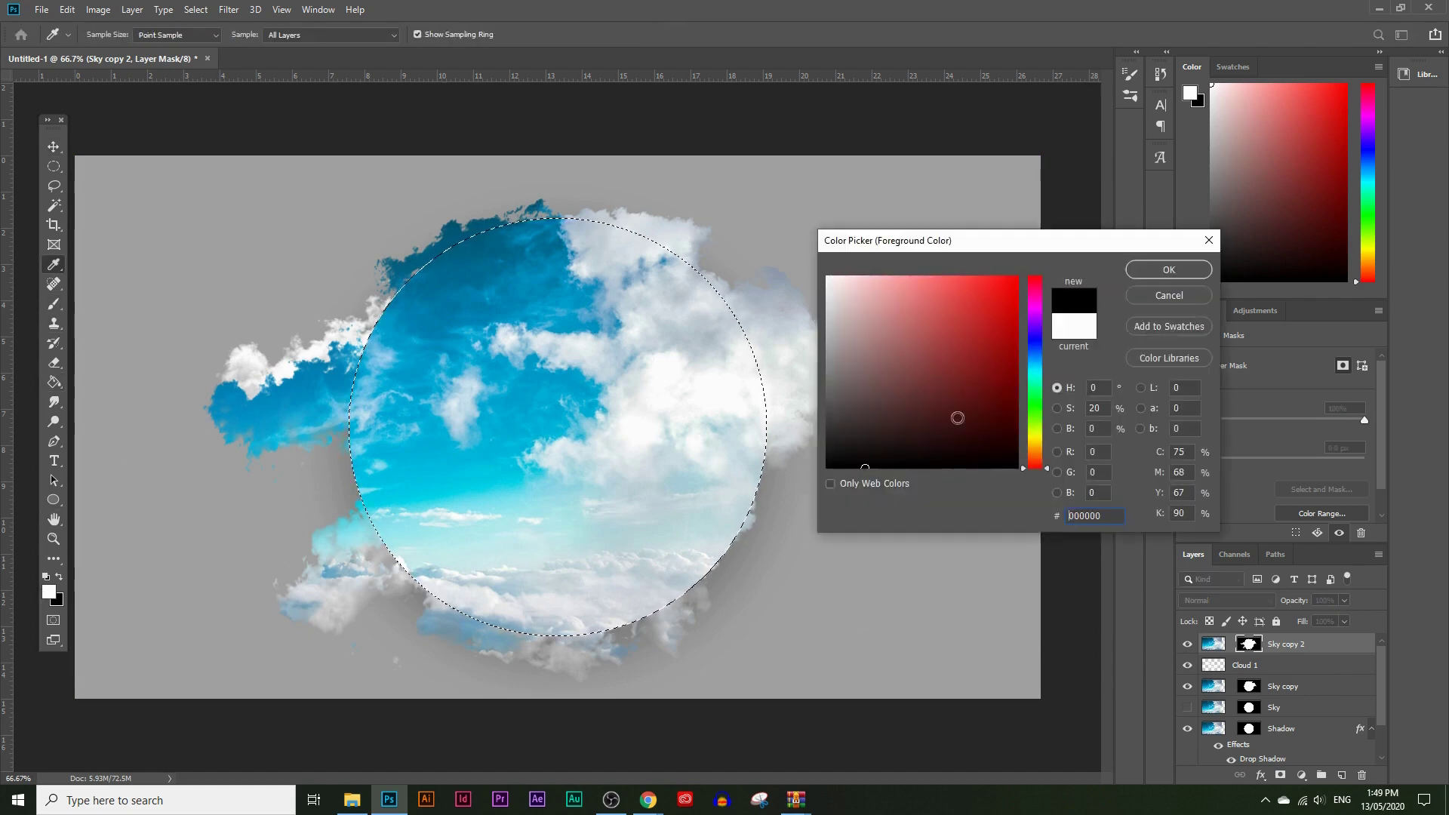
left_click(1180, 269)
key("b")
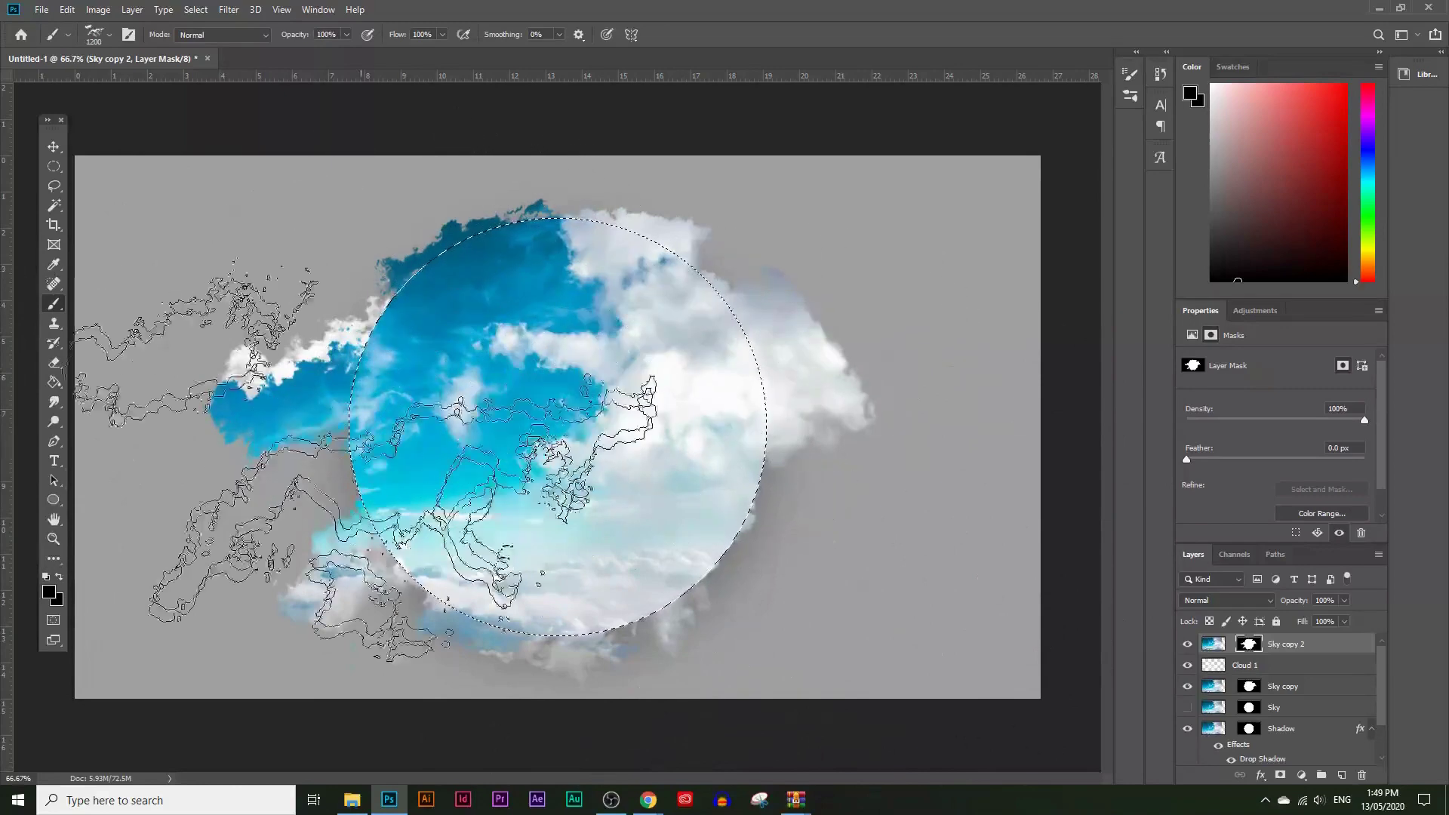
- Invert the selection and paint black on the Sky copy 2 and Sky copy masks to fade sky beyond the circle's left and upper-left edges
left_click(195, 9)
left_click(212, 73)
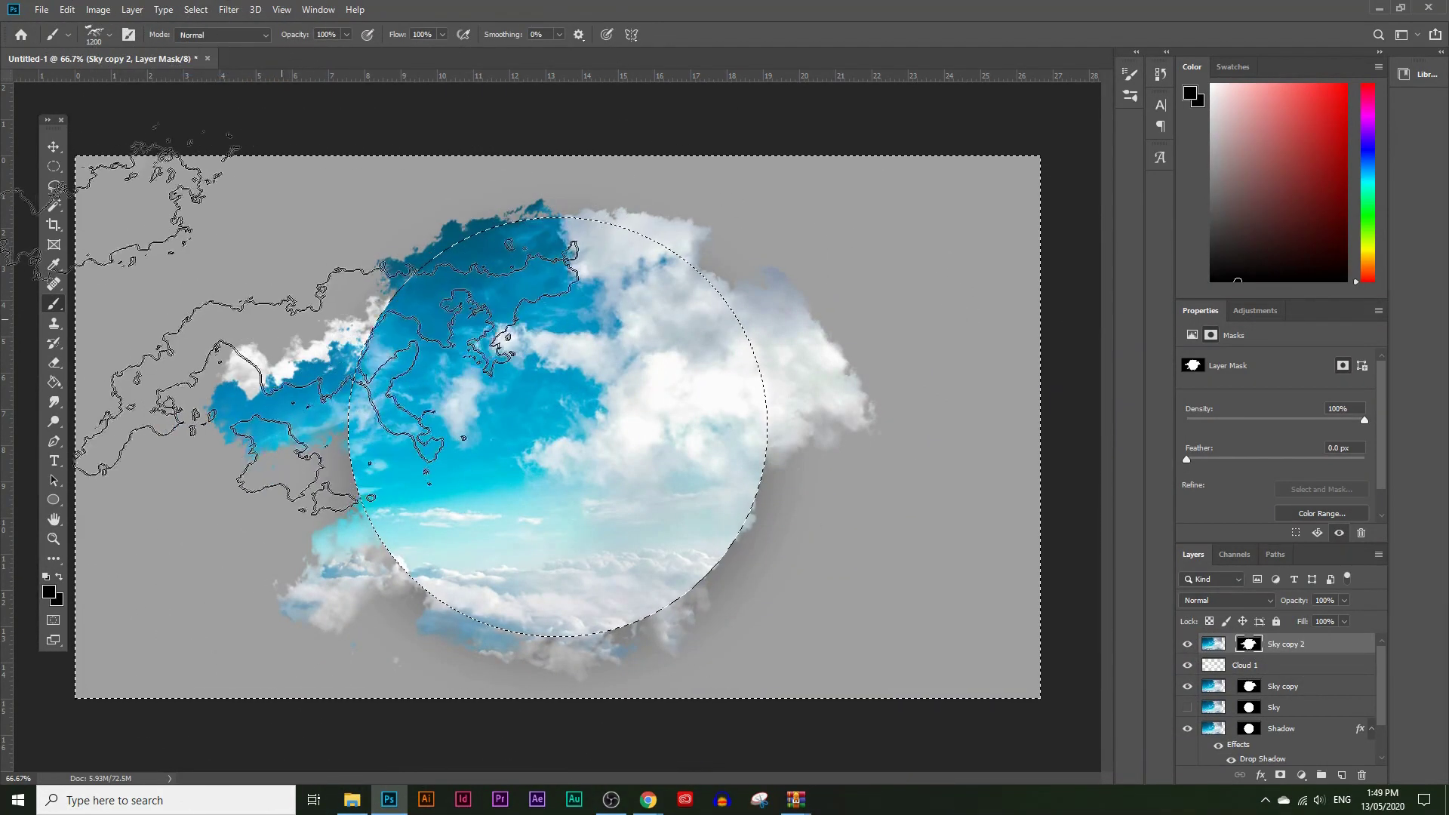
left_click_drag(226, 369, 174, 419)
mouse_move(173, 490)
left_mouse_down()
mouse_move(211, 528)
mouse_move(174, 340)
mouse_move(226, 272)
left_mouse_up()
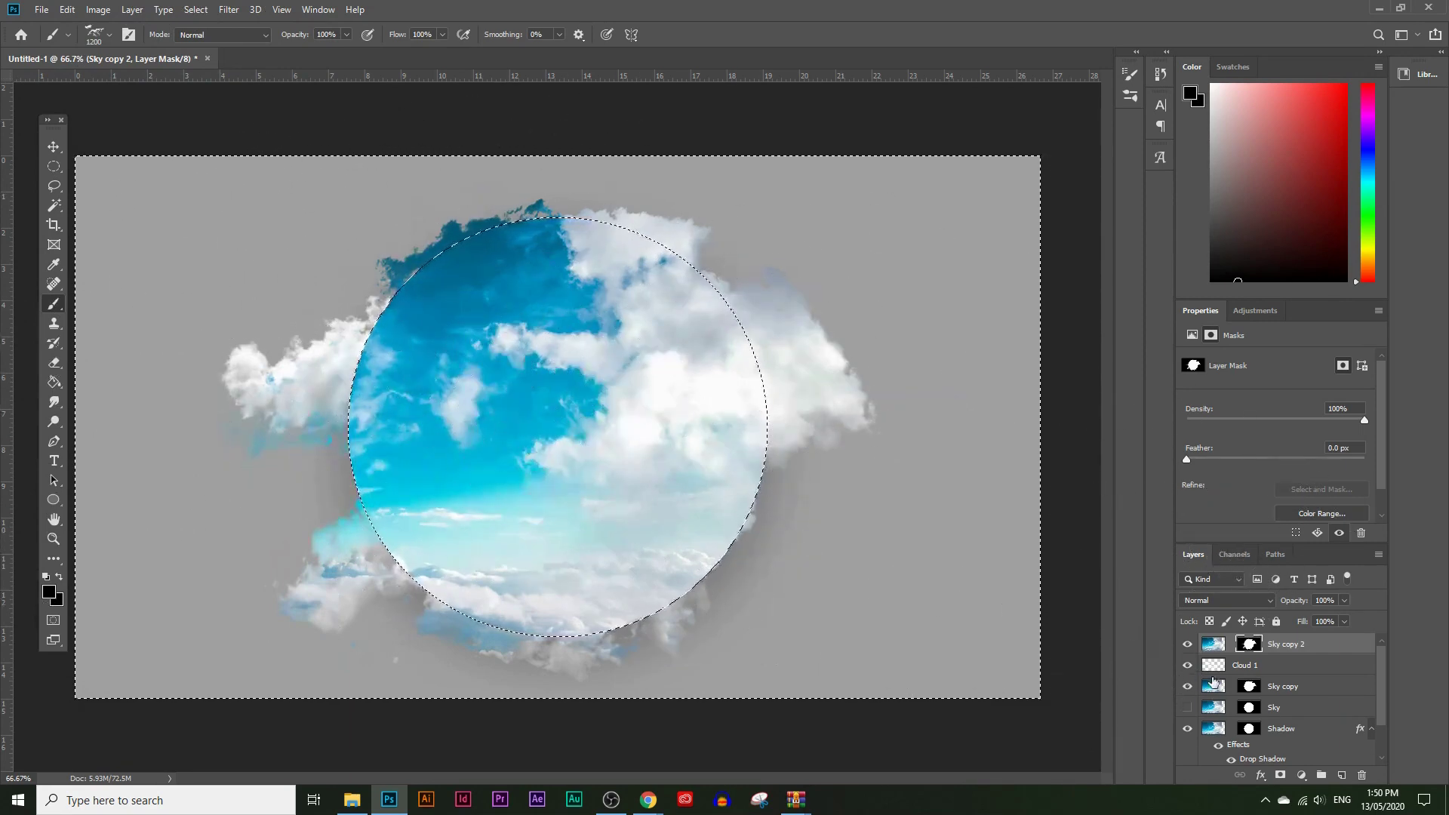
left_click(1251, 687)
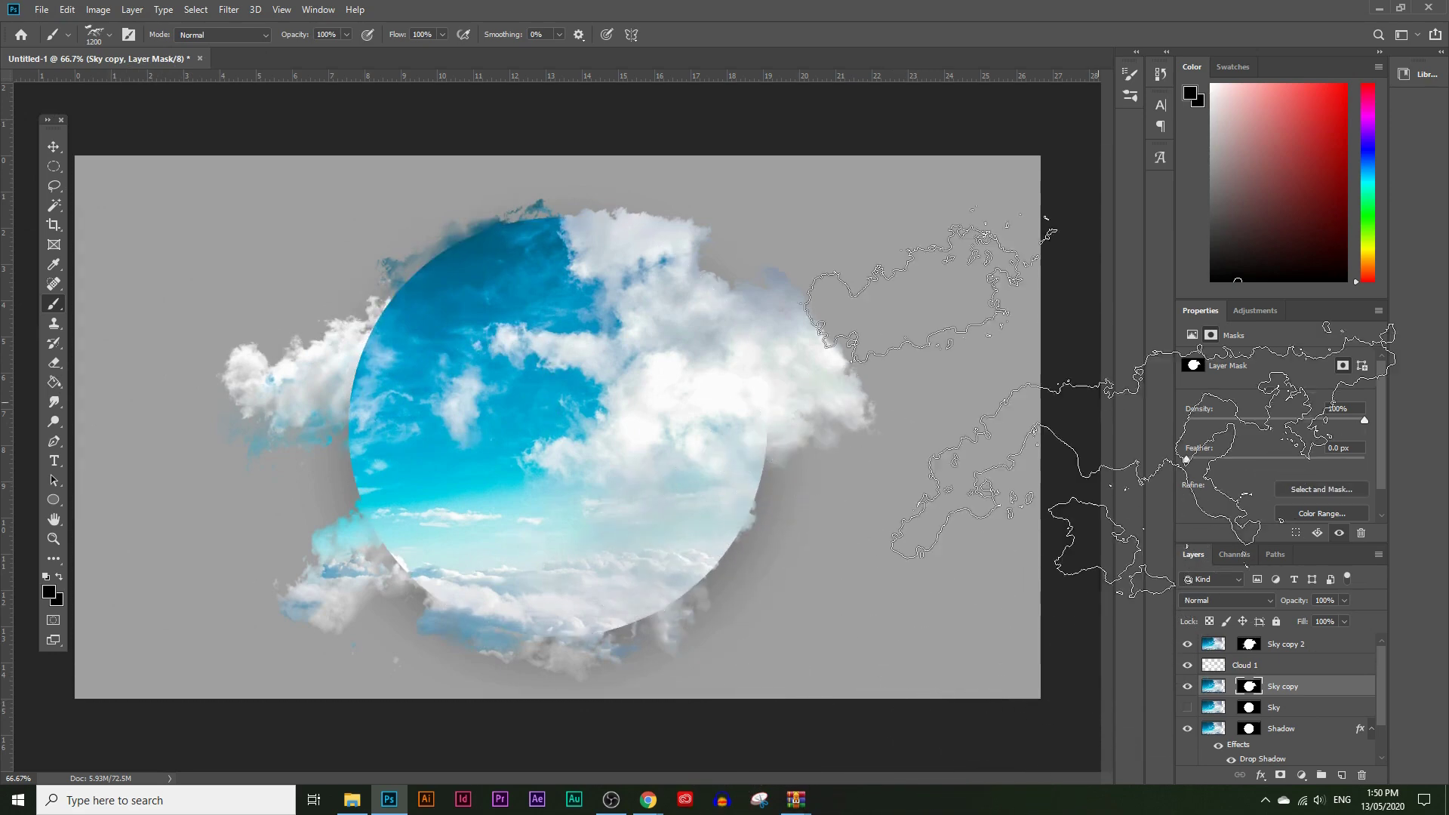
- Move the Cloud 1 artwork horizontally toward the right side of the circle, to about X 5.44 in
left_click(1307, 667)
left_click(53, 147)
left_click_drag(263, 307, 321, 306)
- Set the Shadow layer's drop shadow opacity to 45%
scroll(1292, 689, "down", 1)
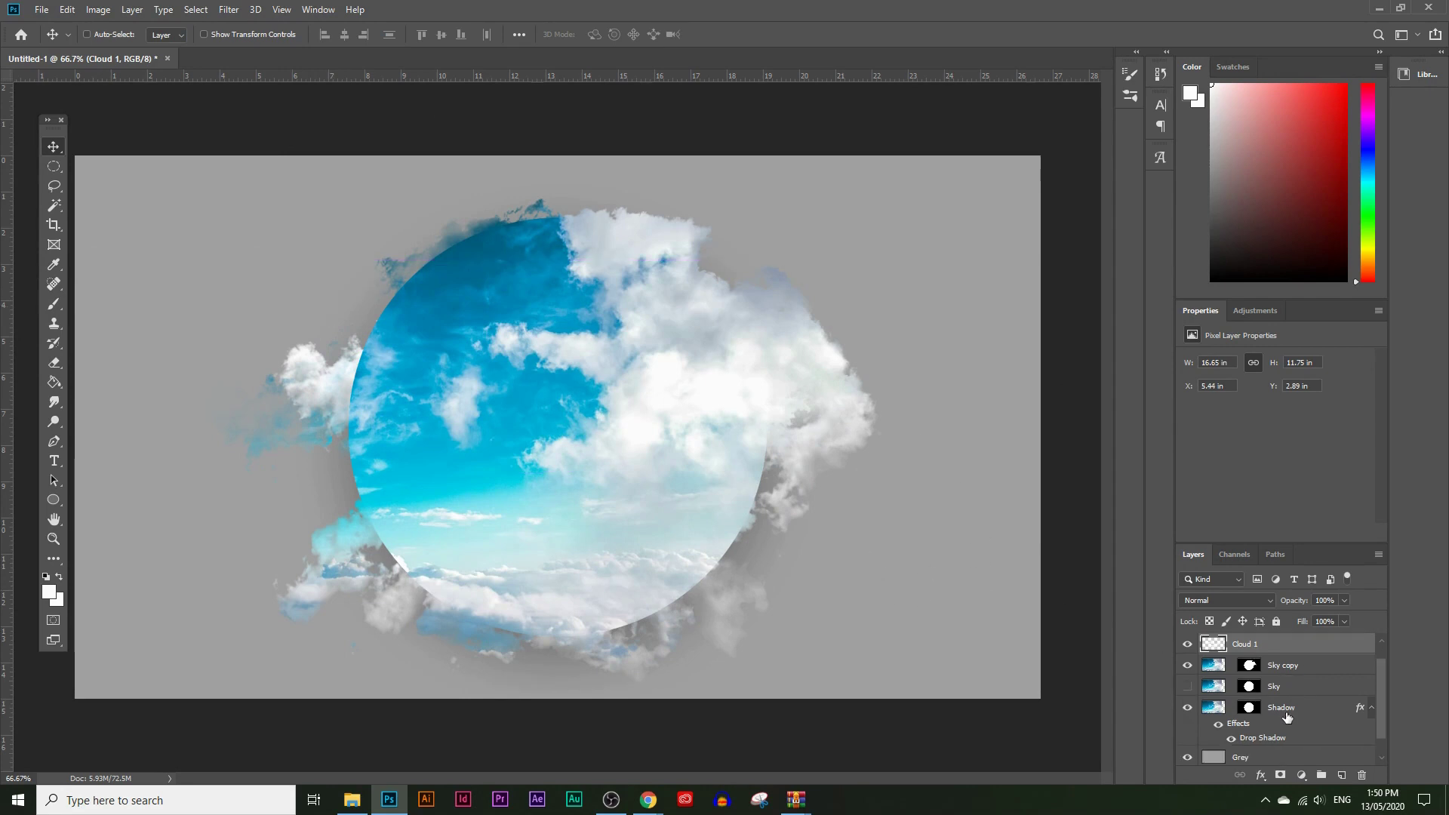
left_click(1291, 713)
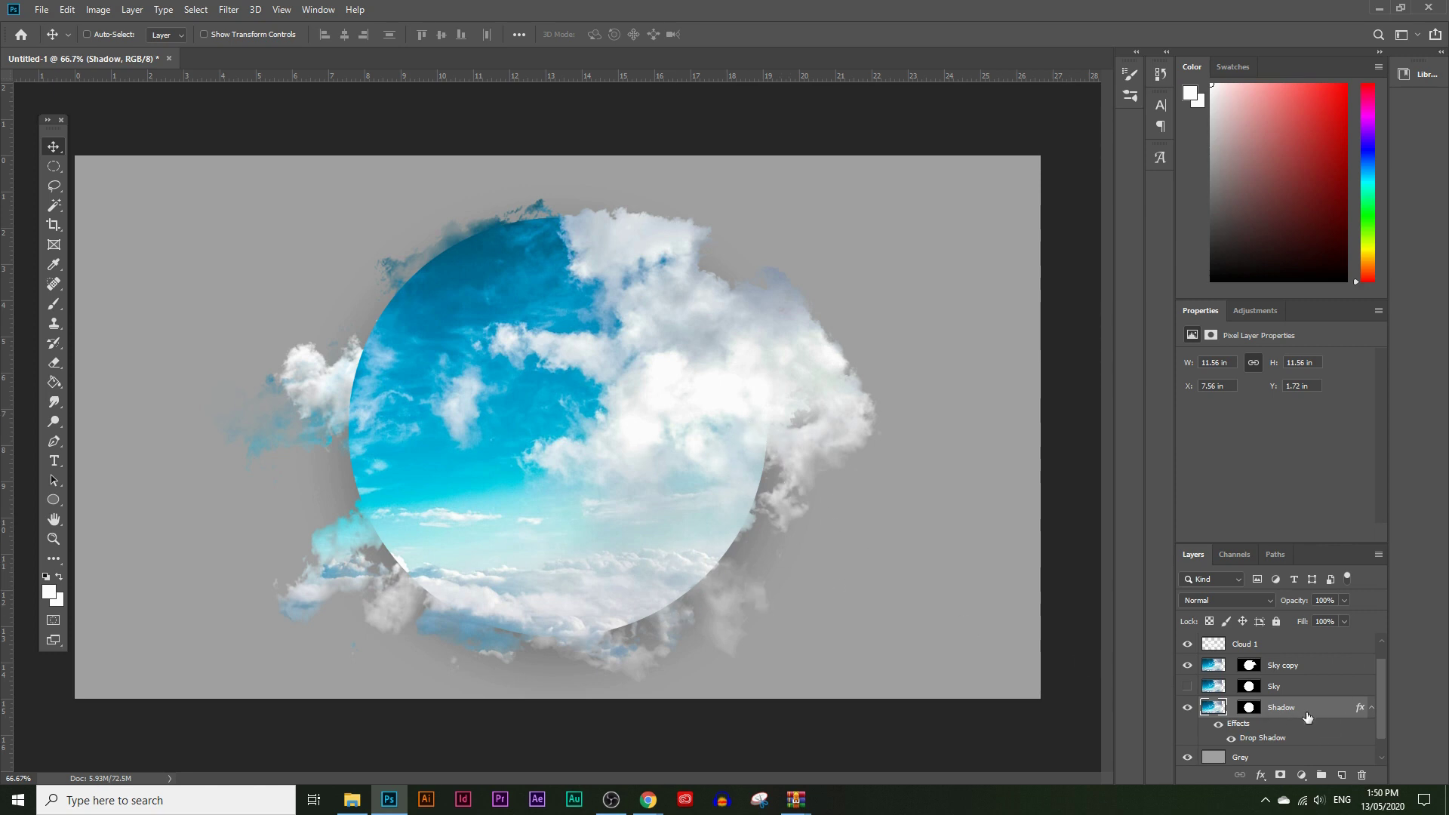
double_click(1250, 716)
left_click_drag(1093, 295, 1095, 291)
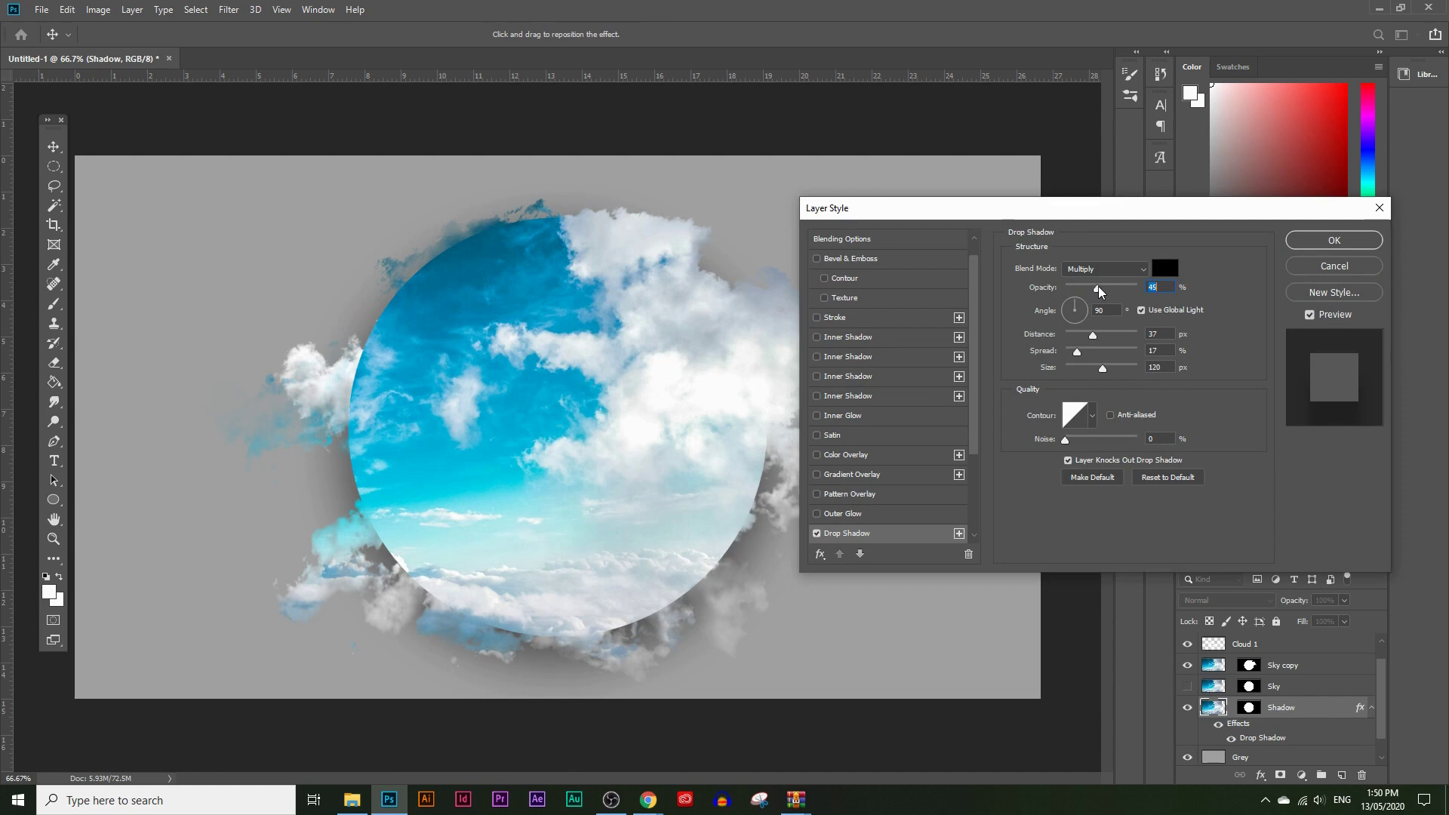
left_click(1333, 240)
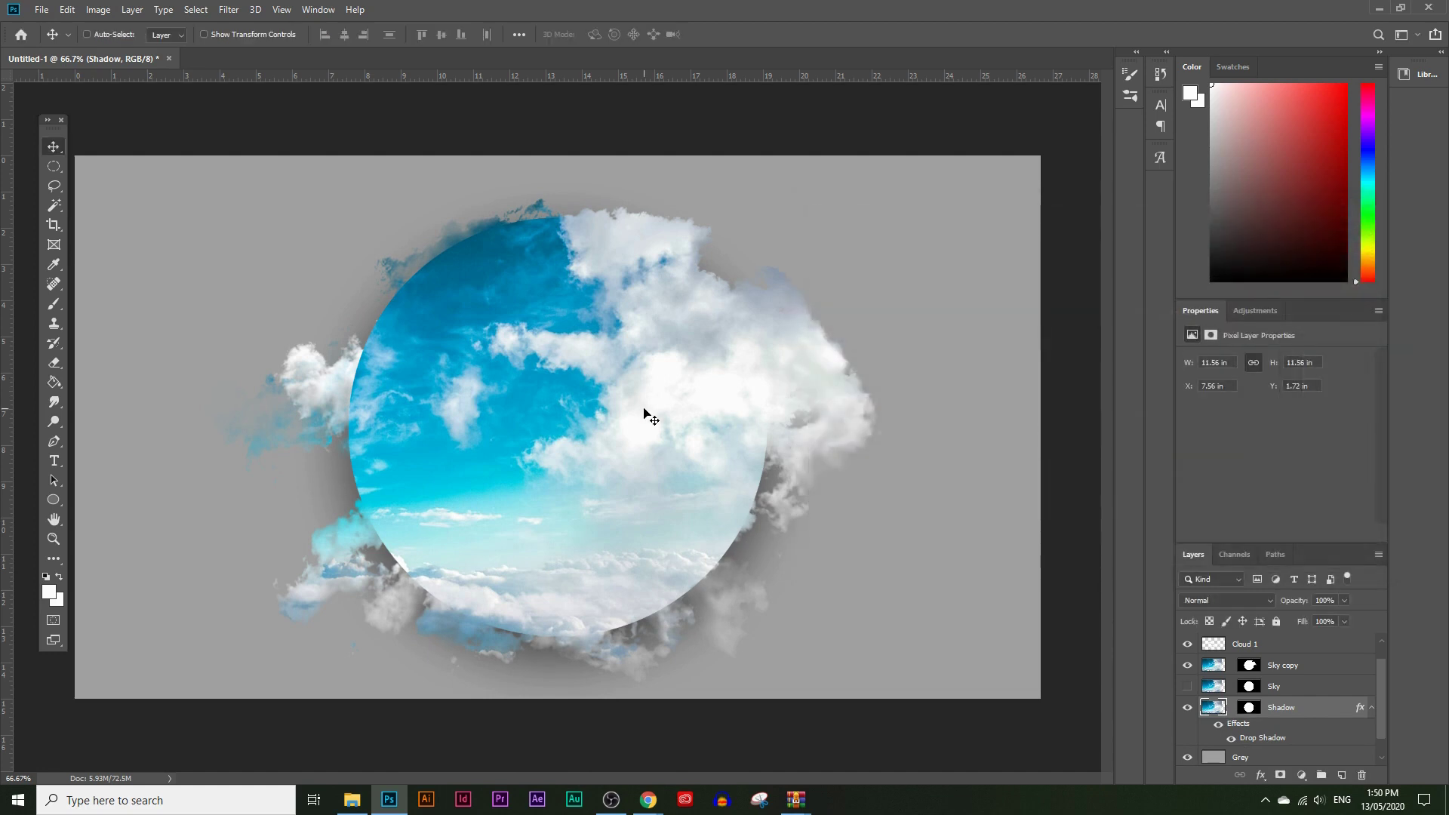
- Add a new layer named Cloud 2 directly above the Grey layer
scroll(1287, 746, "down", 1)
left_click(1275, 736)
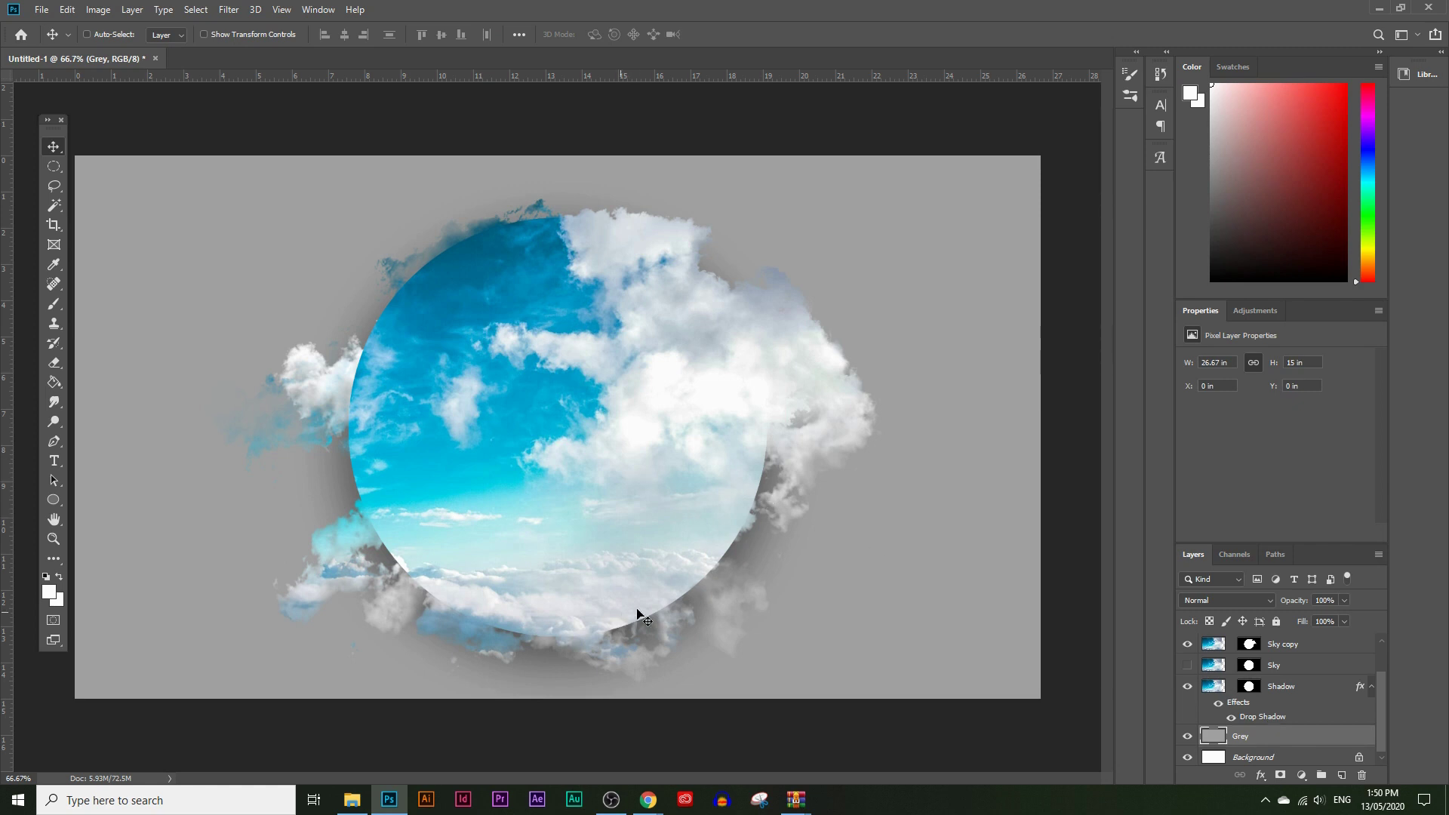
left_click(1340, 776)
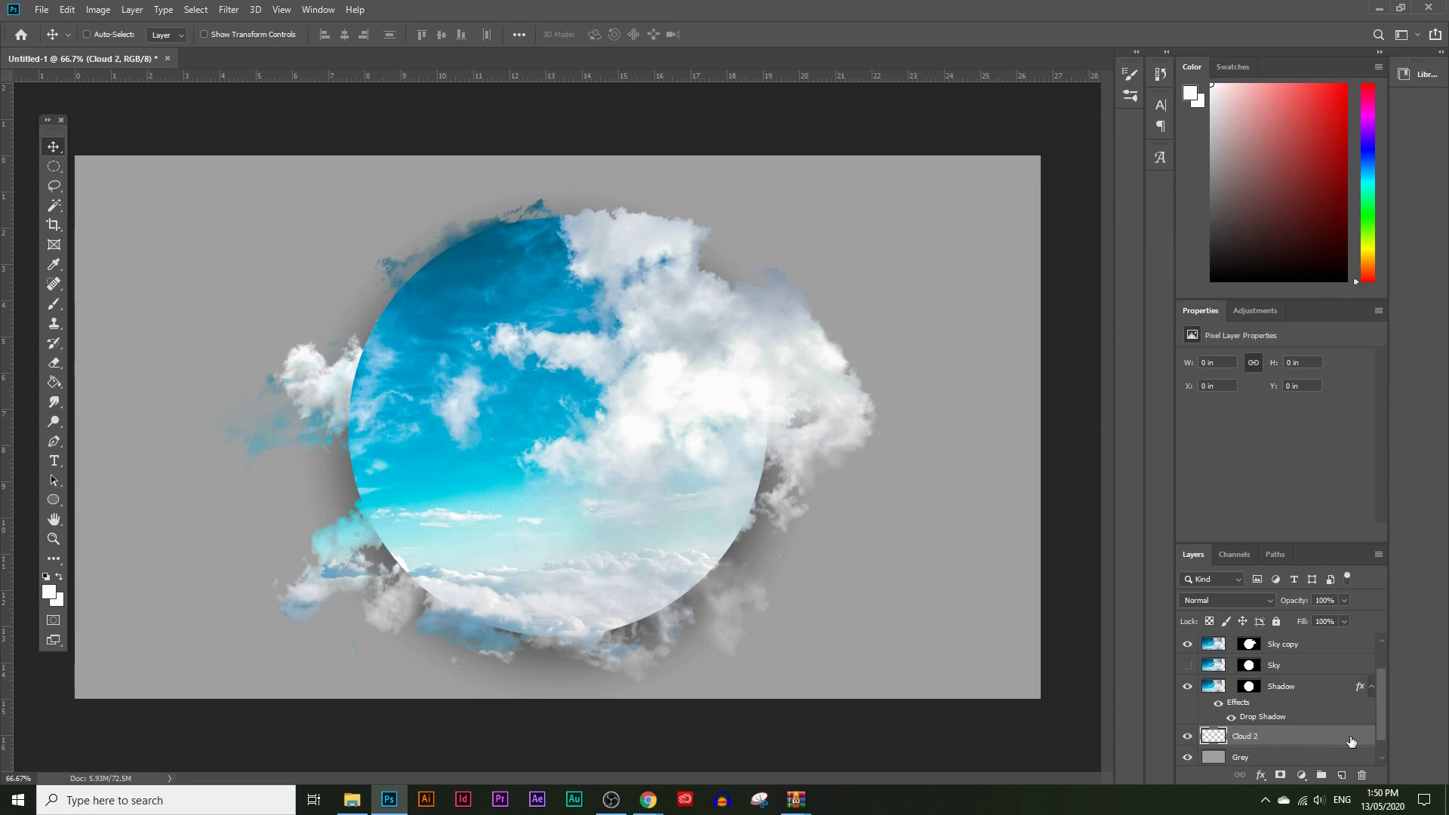
- Try the Cloud394, Clouds513, Cloud485 and Clouds305 brushes to compare their shapes over the canvas
left_click(1130, 95)
scroll(945, 309, "down", 2)
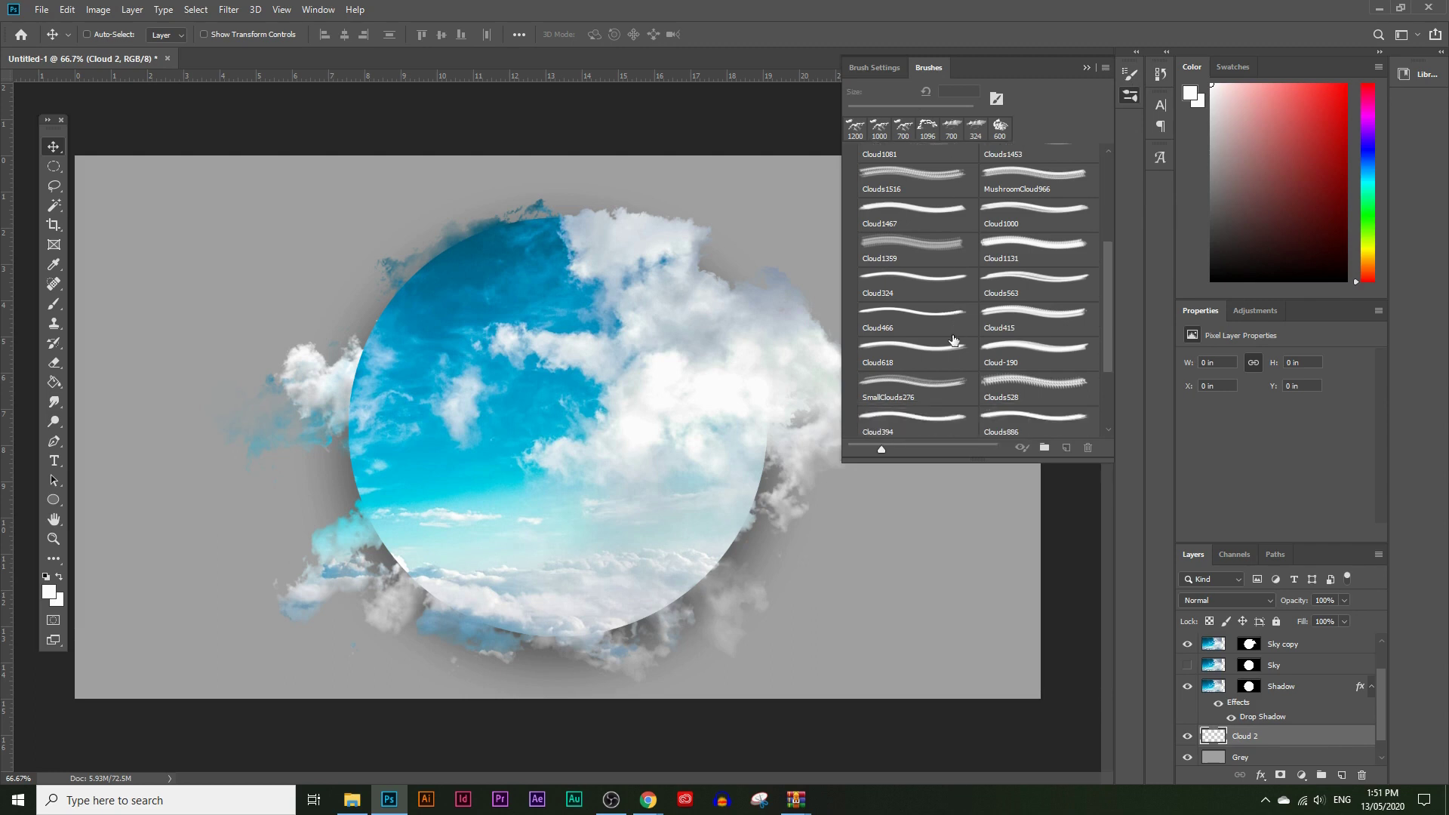
left_click(1011, 332)
left_click(922, 360)
left_click(934, 409)
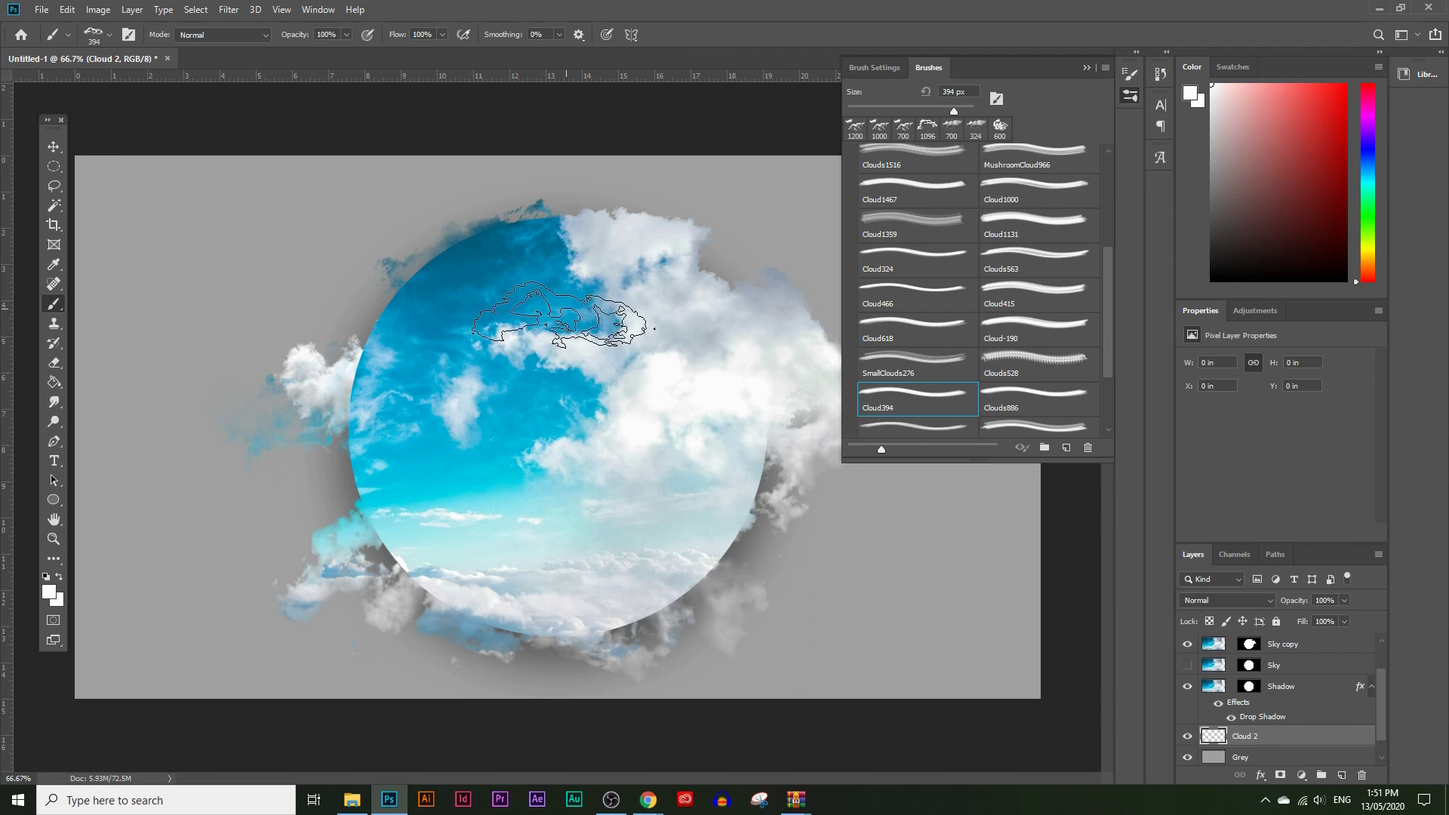
left_click(1043, 434)
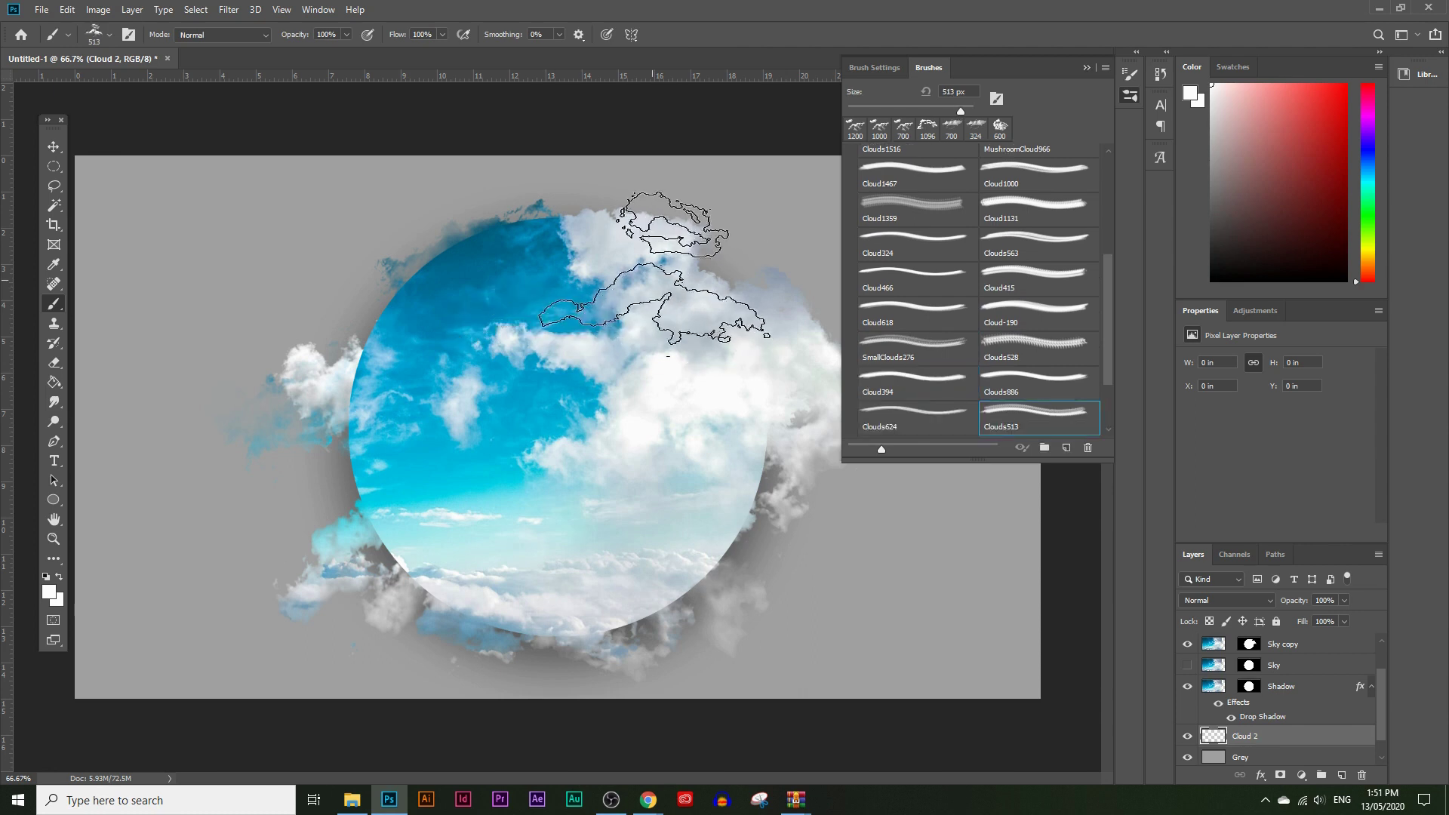
key("period")
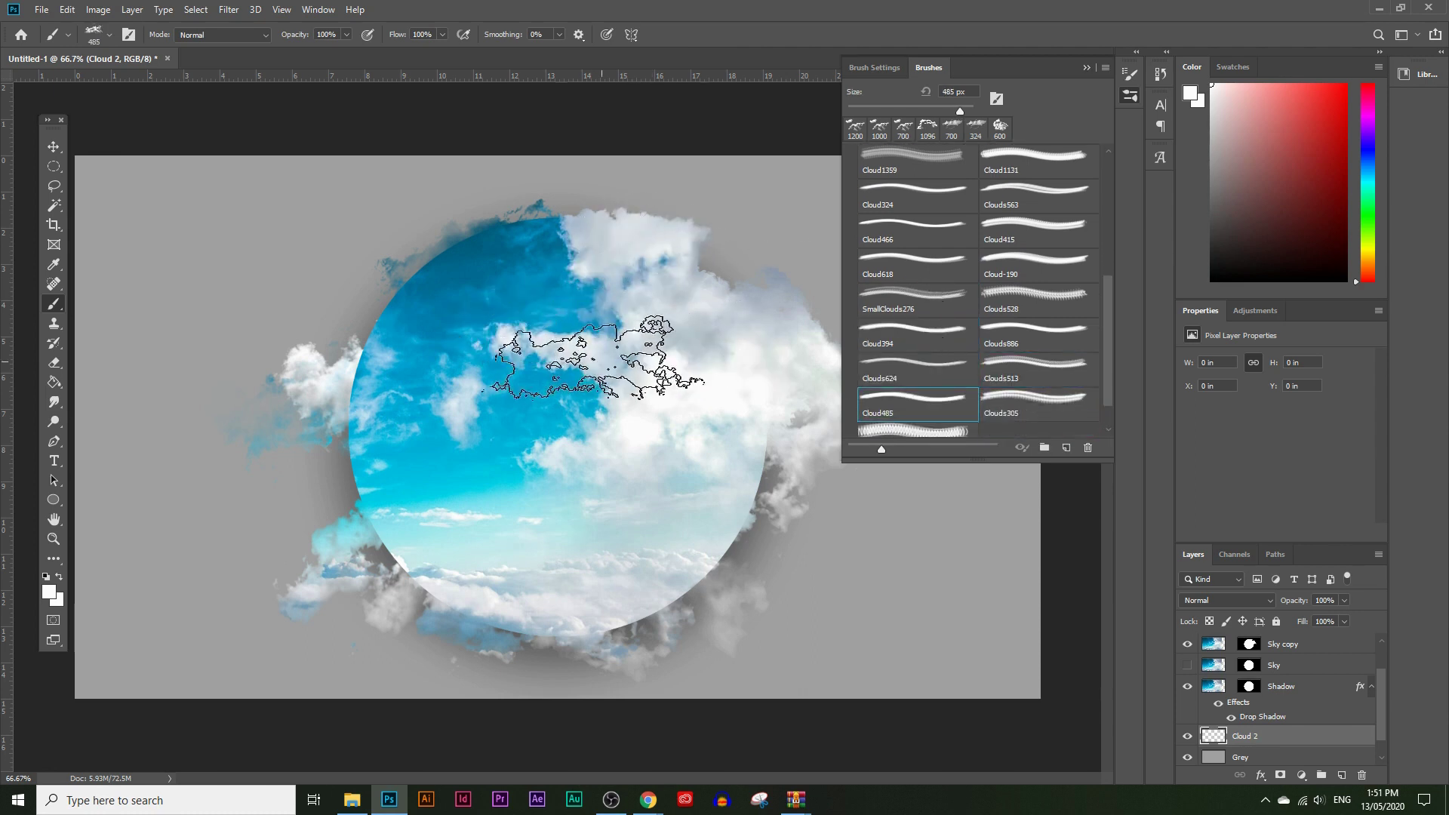
left_click(1030, 393)
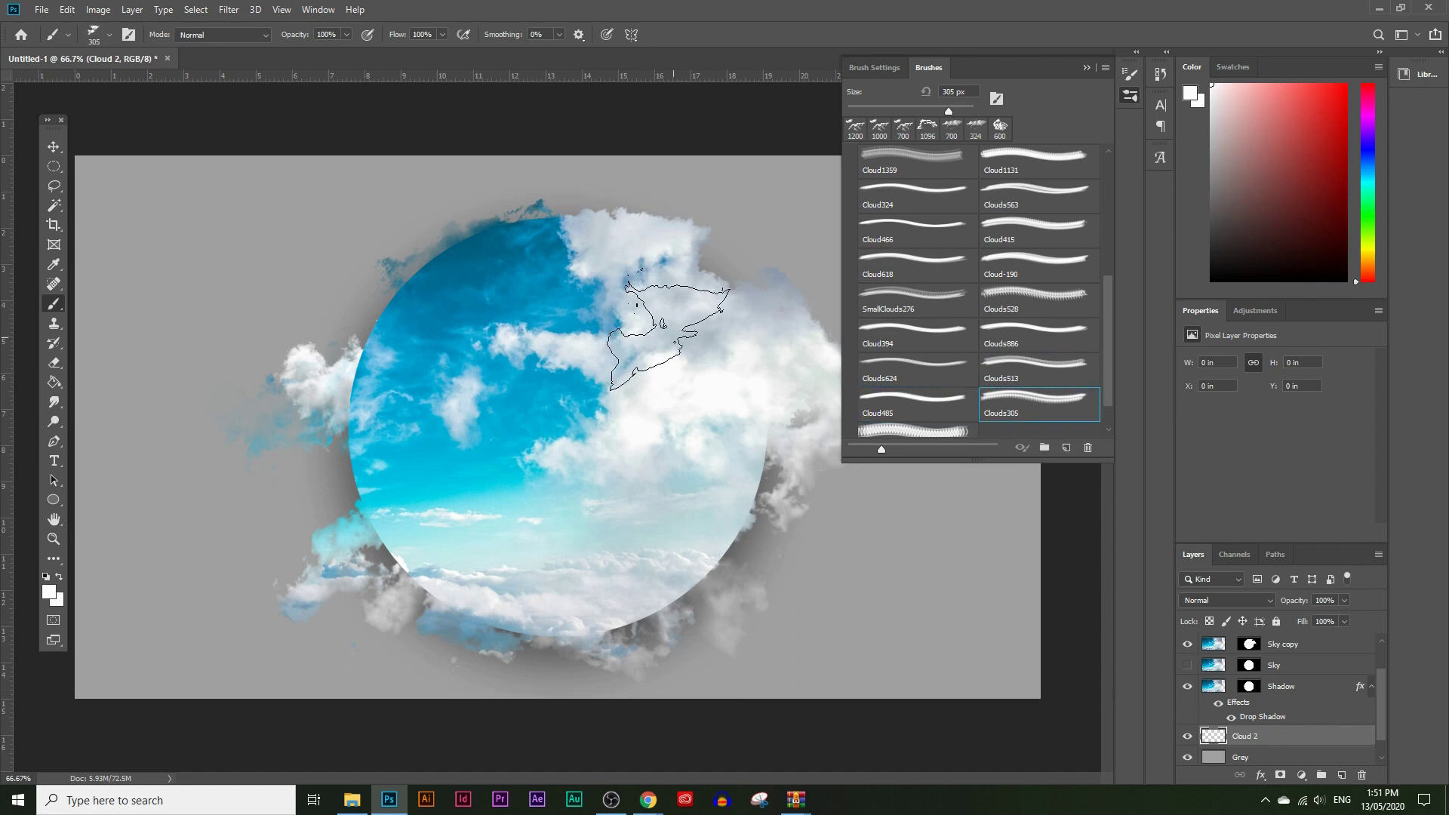
scroll(968, 258, "up", 2)
scroll(968, 258, "down", 3)
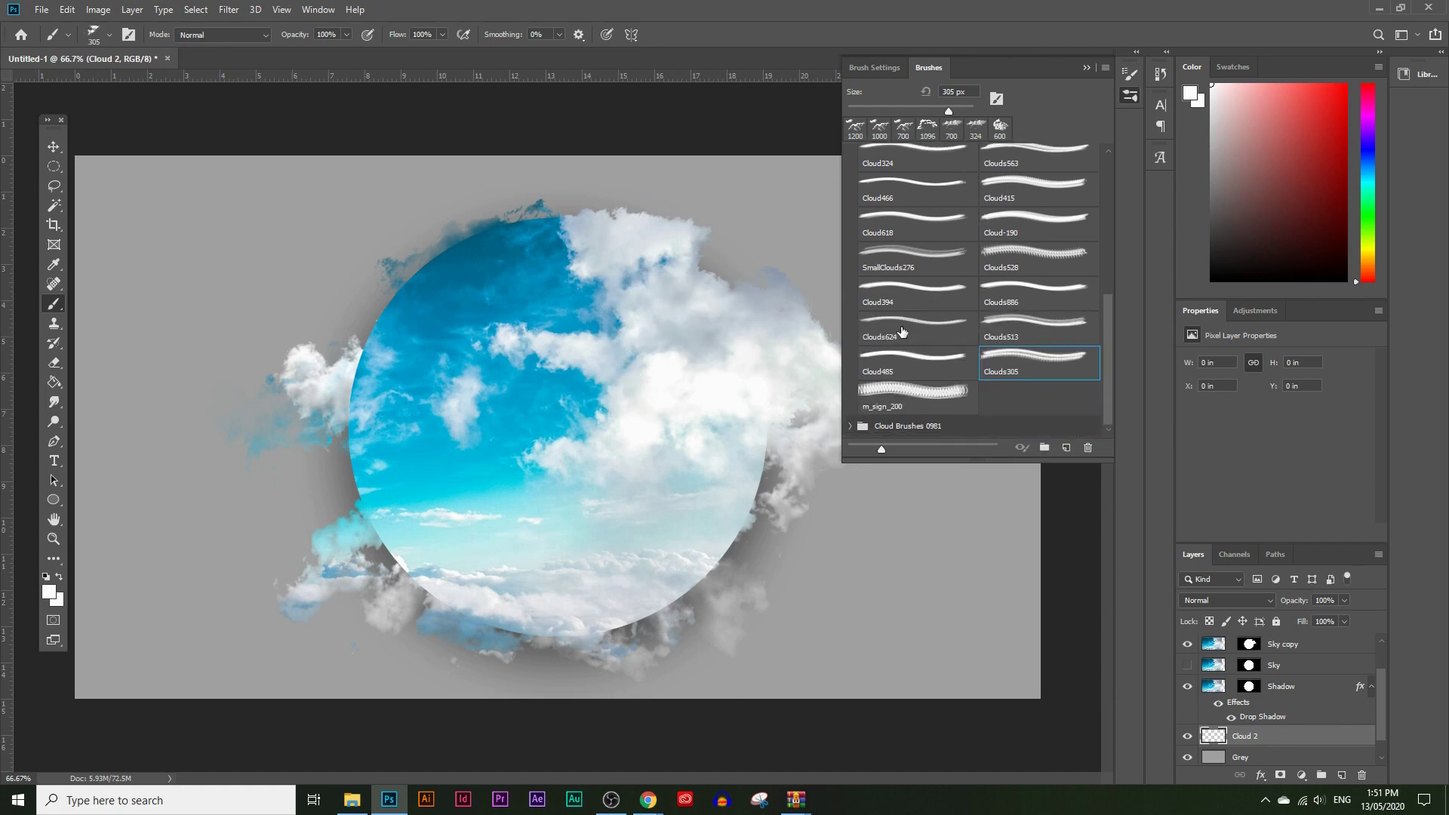
- Choose the Cloud 4 brush from the Cloud Brushes 0981 group and collapse the brush list
left_click(852, 424)
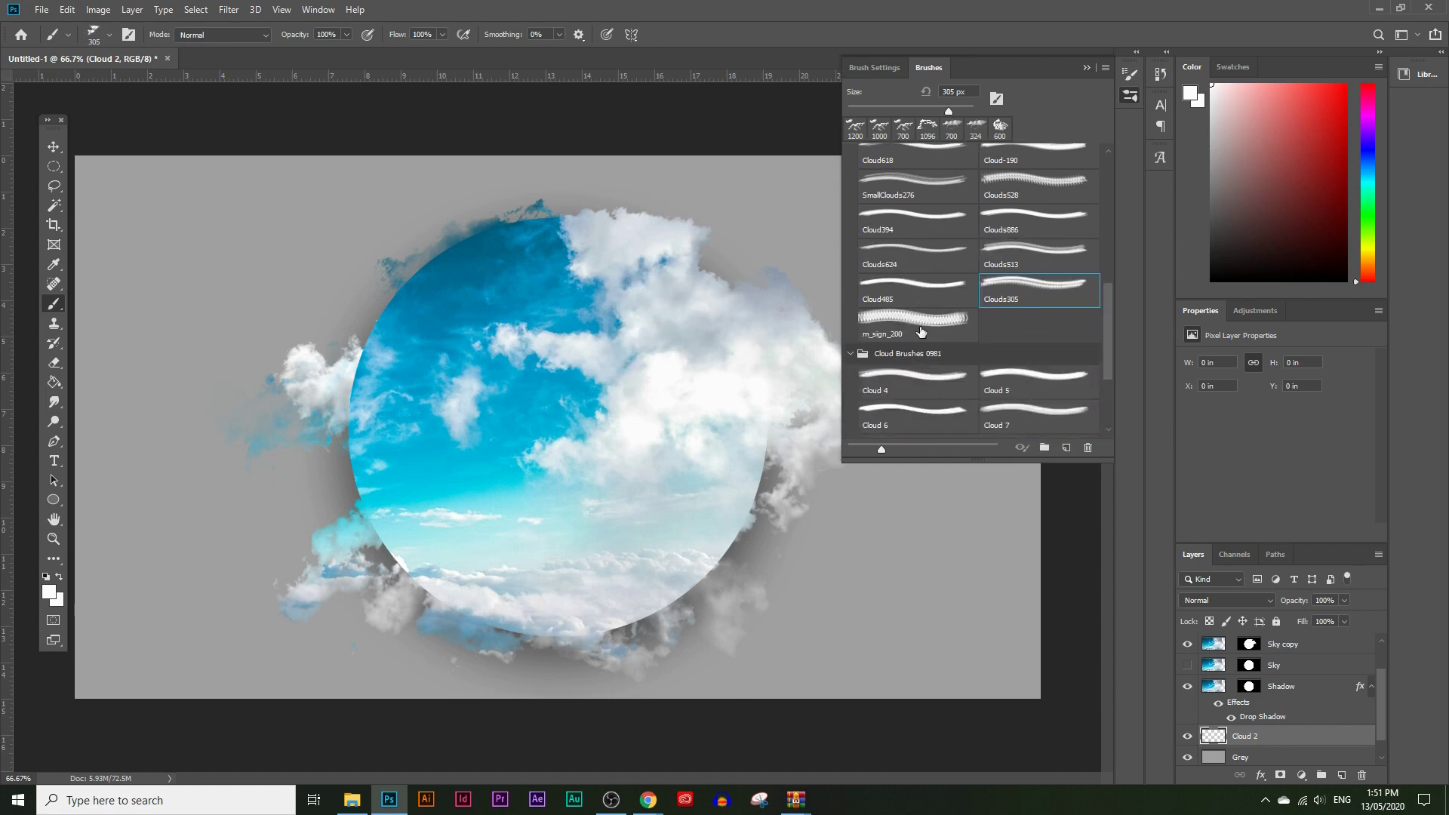
scroll(905, 340, "down", 2)
left_click(917, 321)
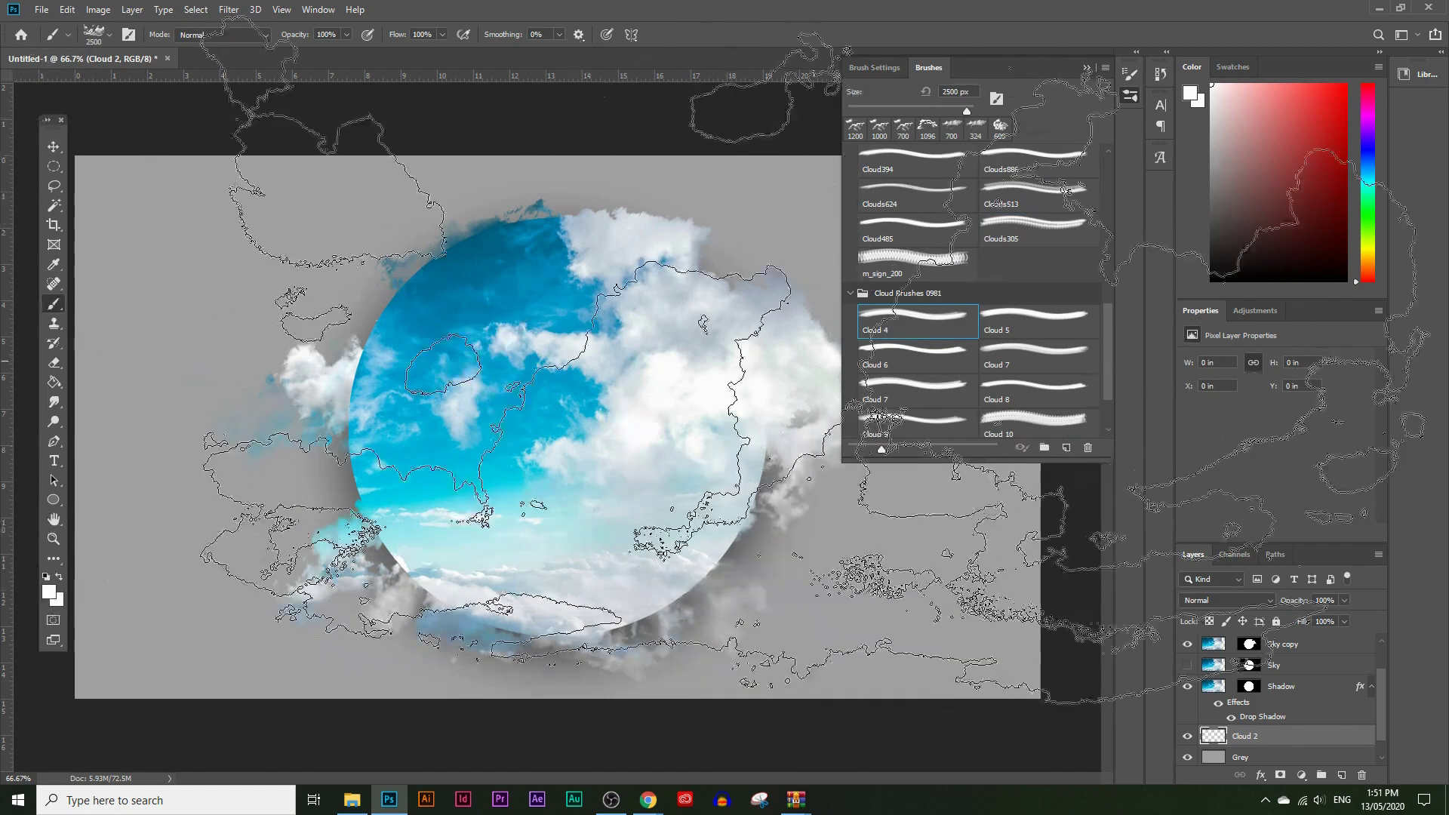
left_click(1082, 69)
- Reduce the Cloud 4 brush to 1200 px, stamp it on Cloud 2 behind the circle, and lower that layer's opacity slightly
key("bracketleft")
key("bracketleft")
key("bracketleft")
key("bracketleft")
key("bracketleft")
key("bracketleft")
key("bracketleft")
key("bracketleft")
key("bracketleft")
key("bracketleft")
key("bracketleft")
key("bracketleft")
key("bracketleft")
left_click(556, 445)
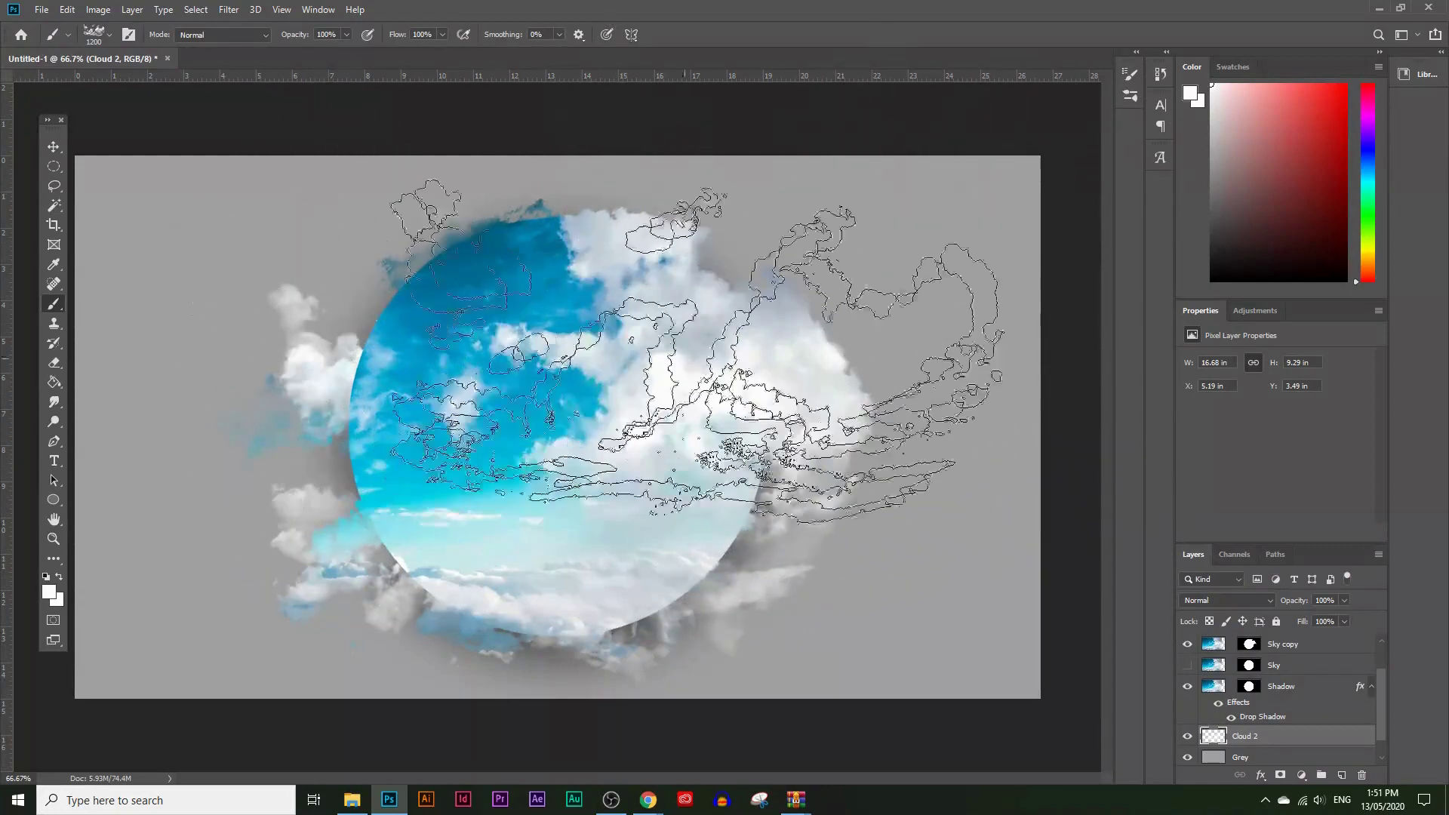
left_click(845, 400)
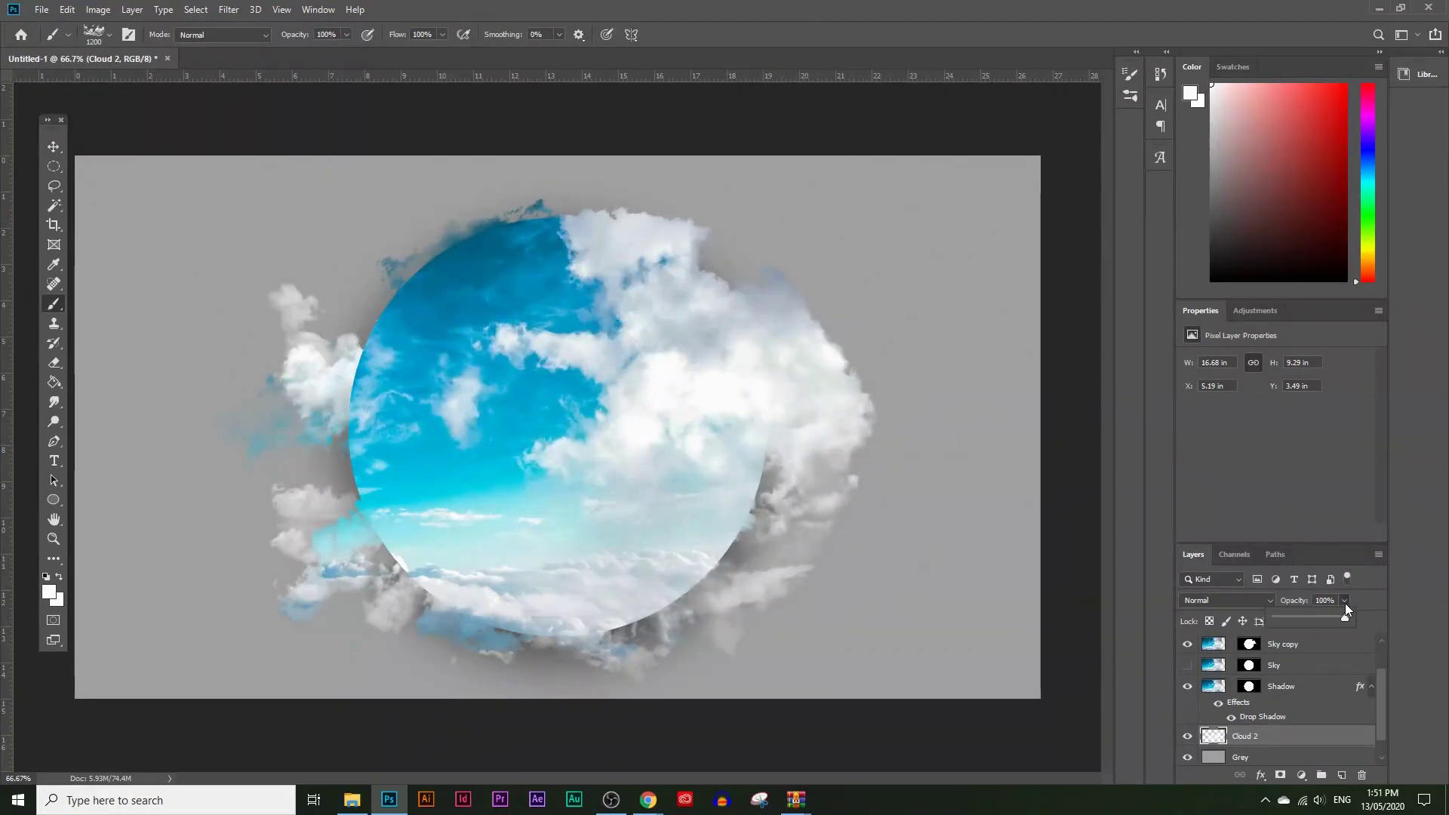
left_click_drag(1334, 616, 1325, 616)
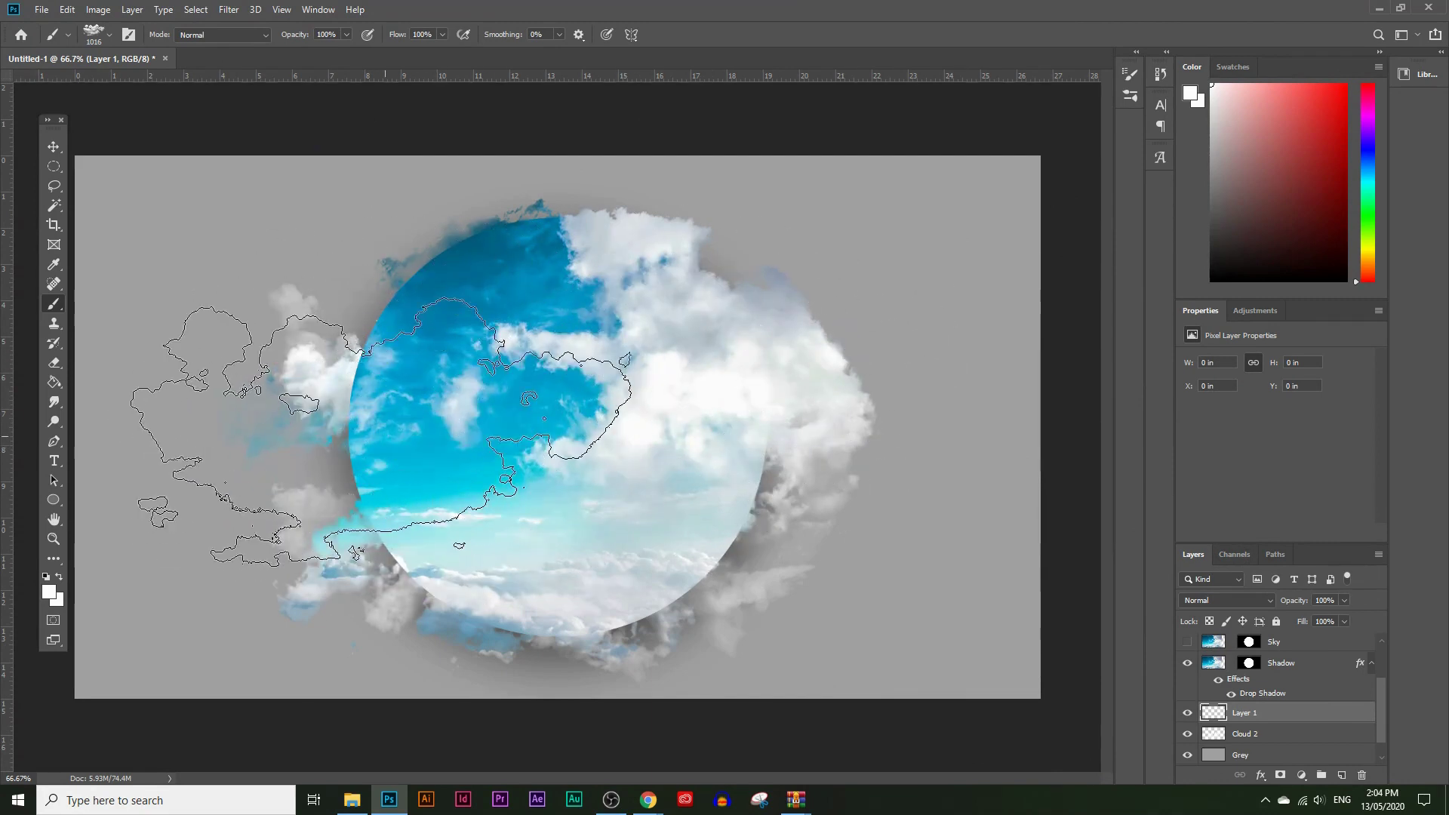
- Stamp the 1016 px cloud brush on Layer 1 at the left and right sides of the circle
left_click(381, 431)
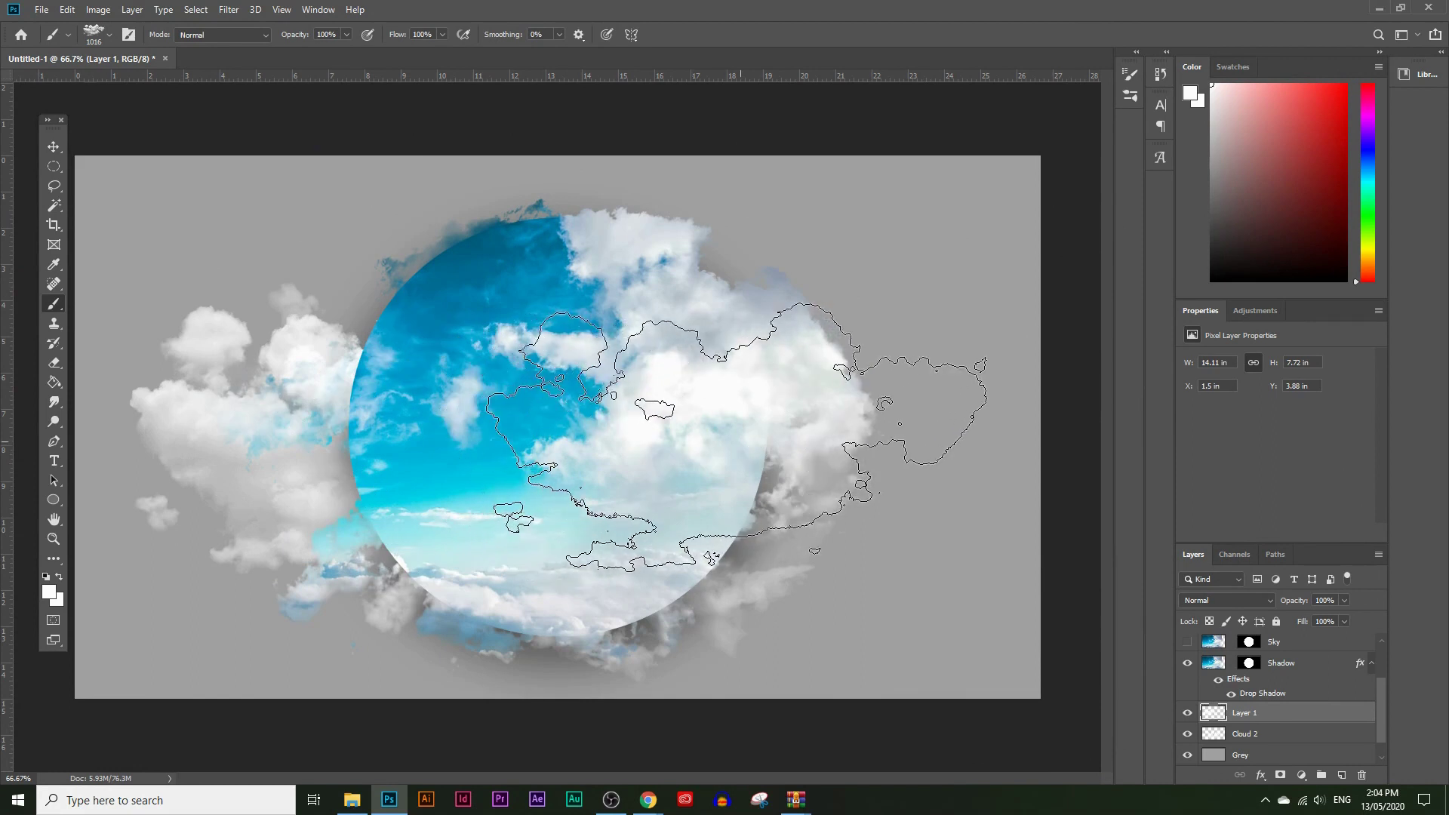
left_click(738, 436)
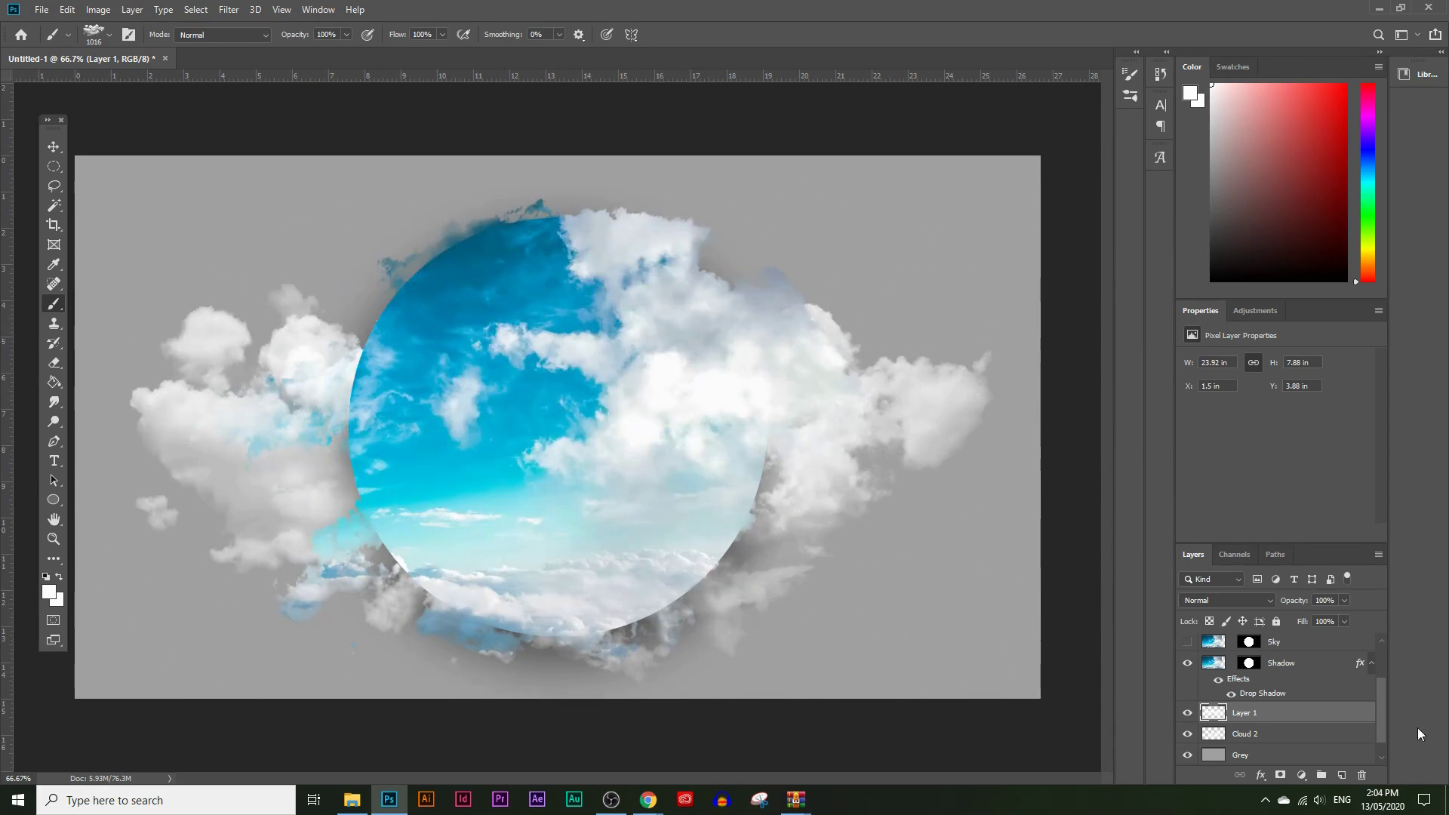
- Create the text CLOUD in 250 pt Roboto Light on a new type layer above Sky
left_click(1198, 648)
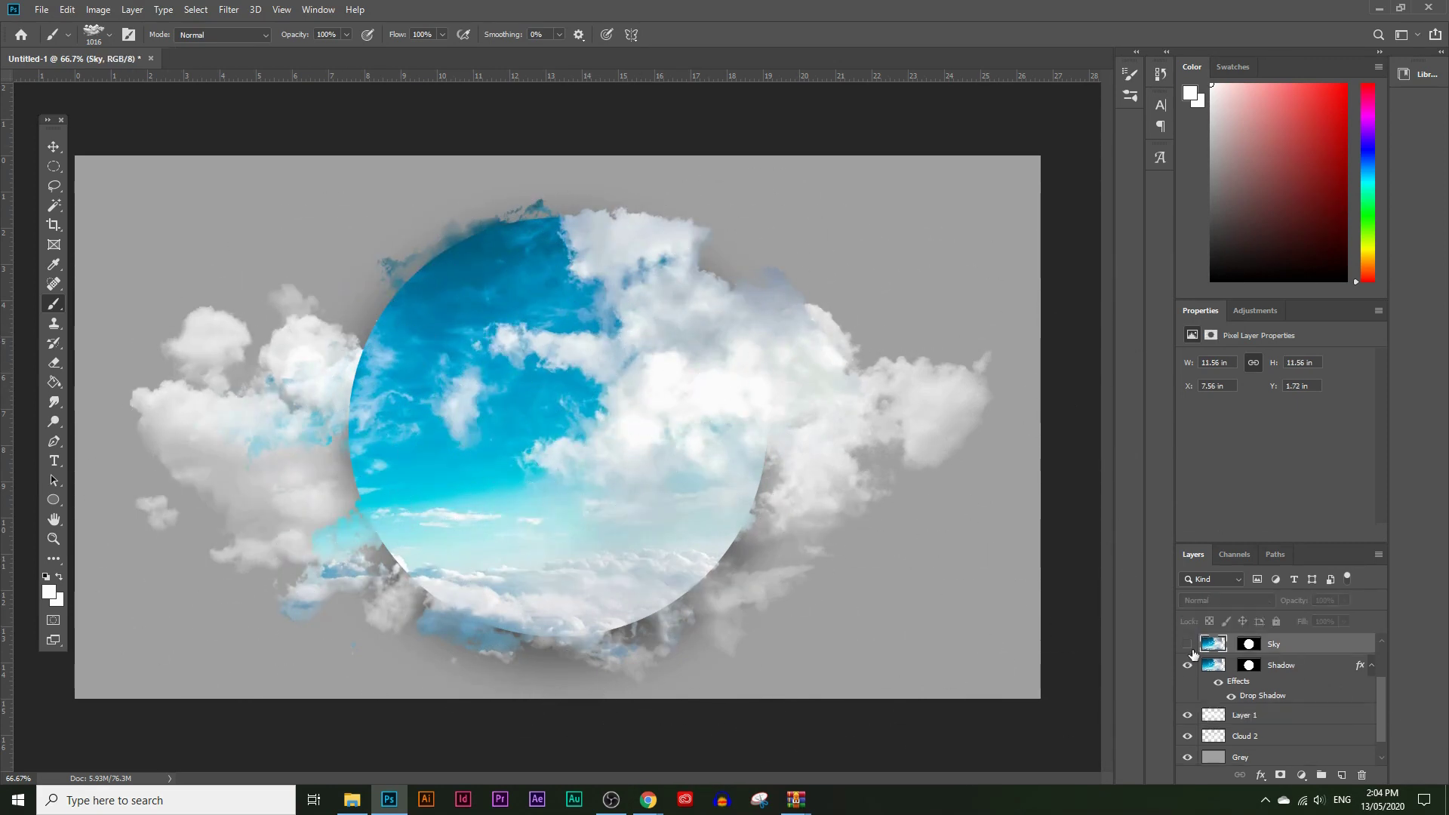
left_click(54, 461)
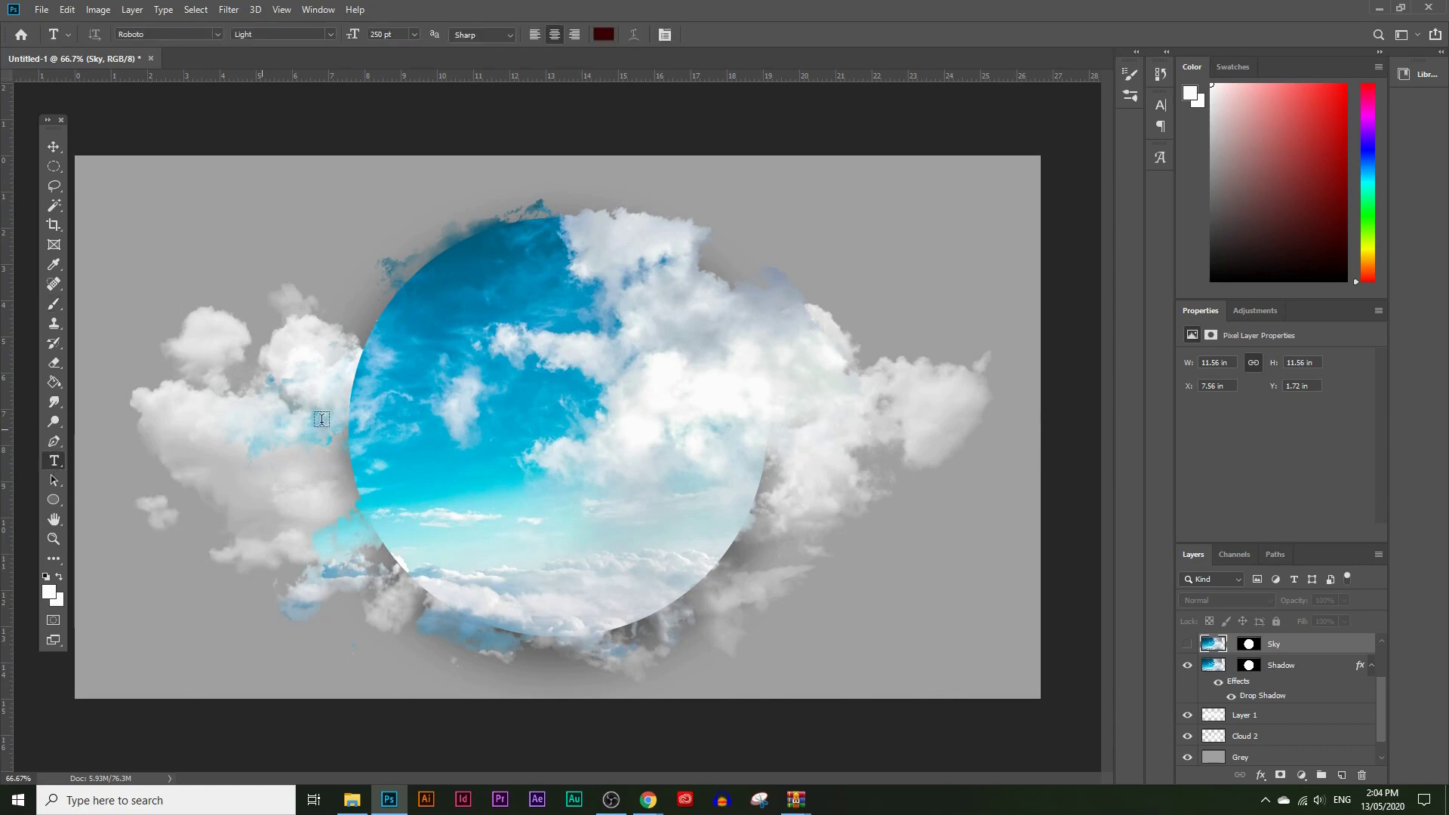
left_click(541, 384)
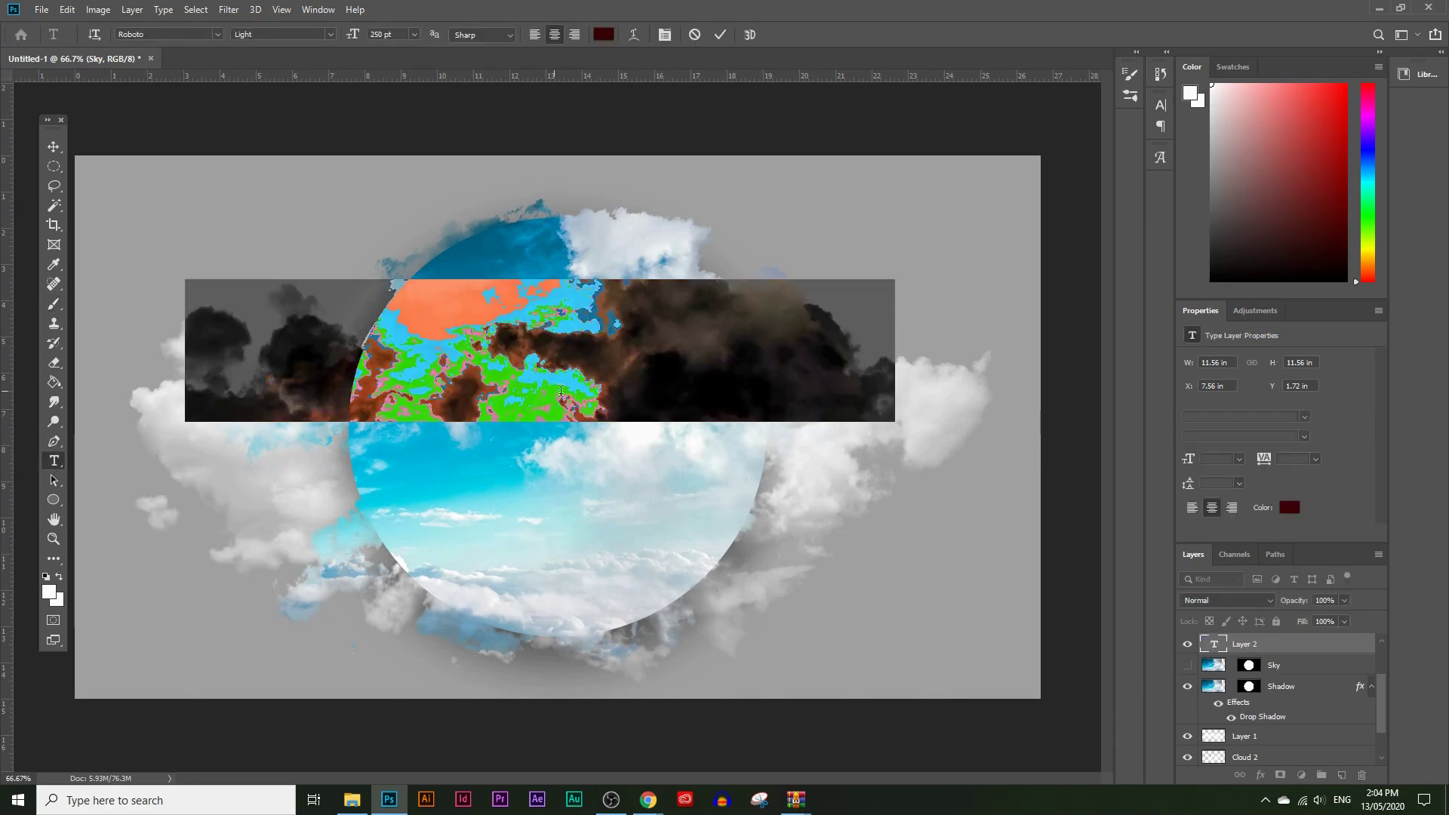
key("BackSpace")
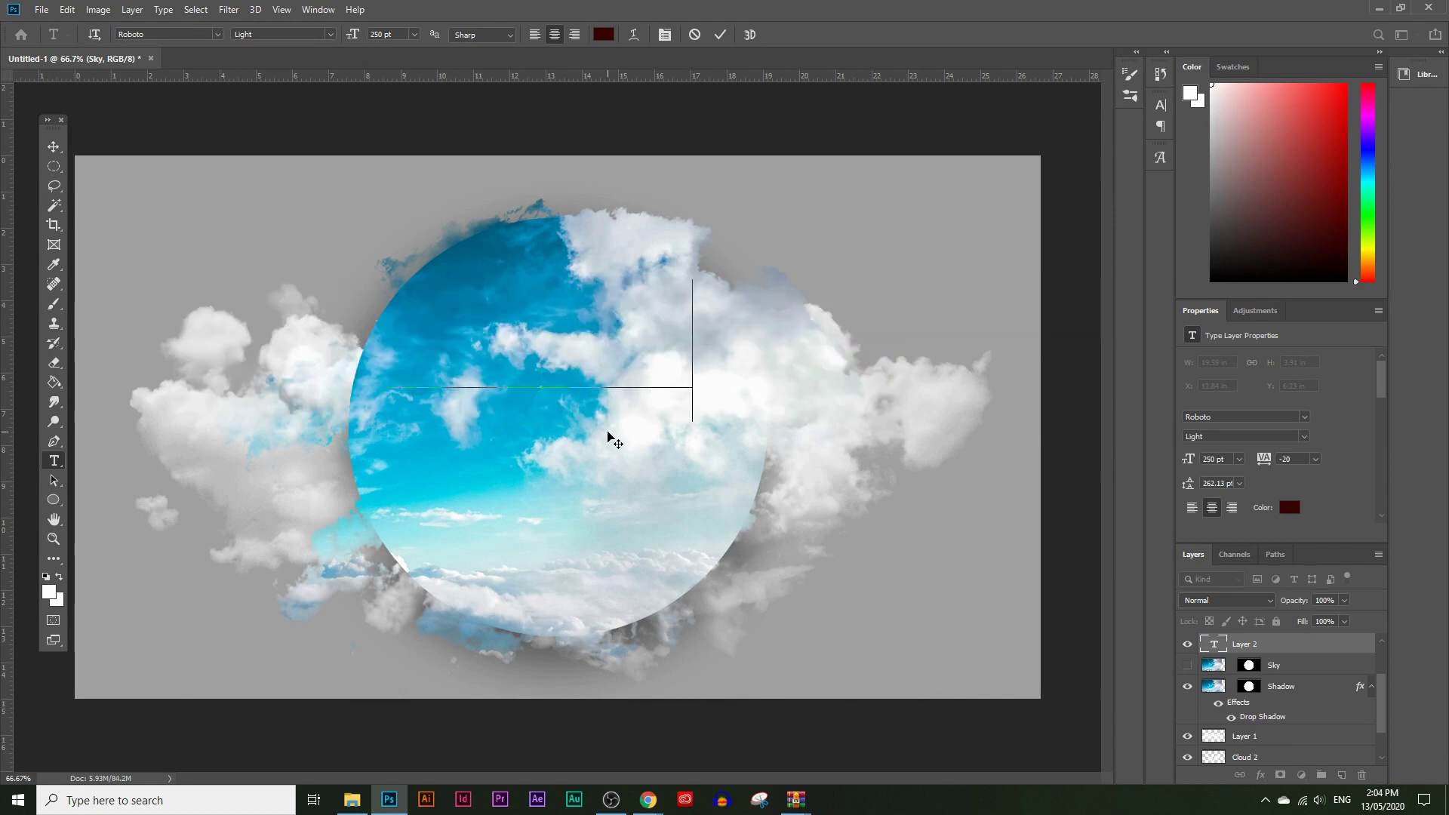
- Position the CLOUD text across the middle of the circle and place its layer above Sky copy 2
left_click(53, 147)
left_click_drag(724, 332, 530, 321)
scroll(1276, 677, "up", 1)
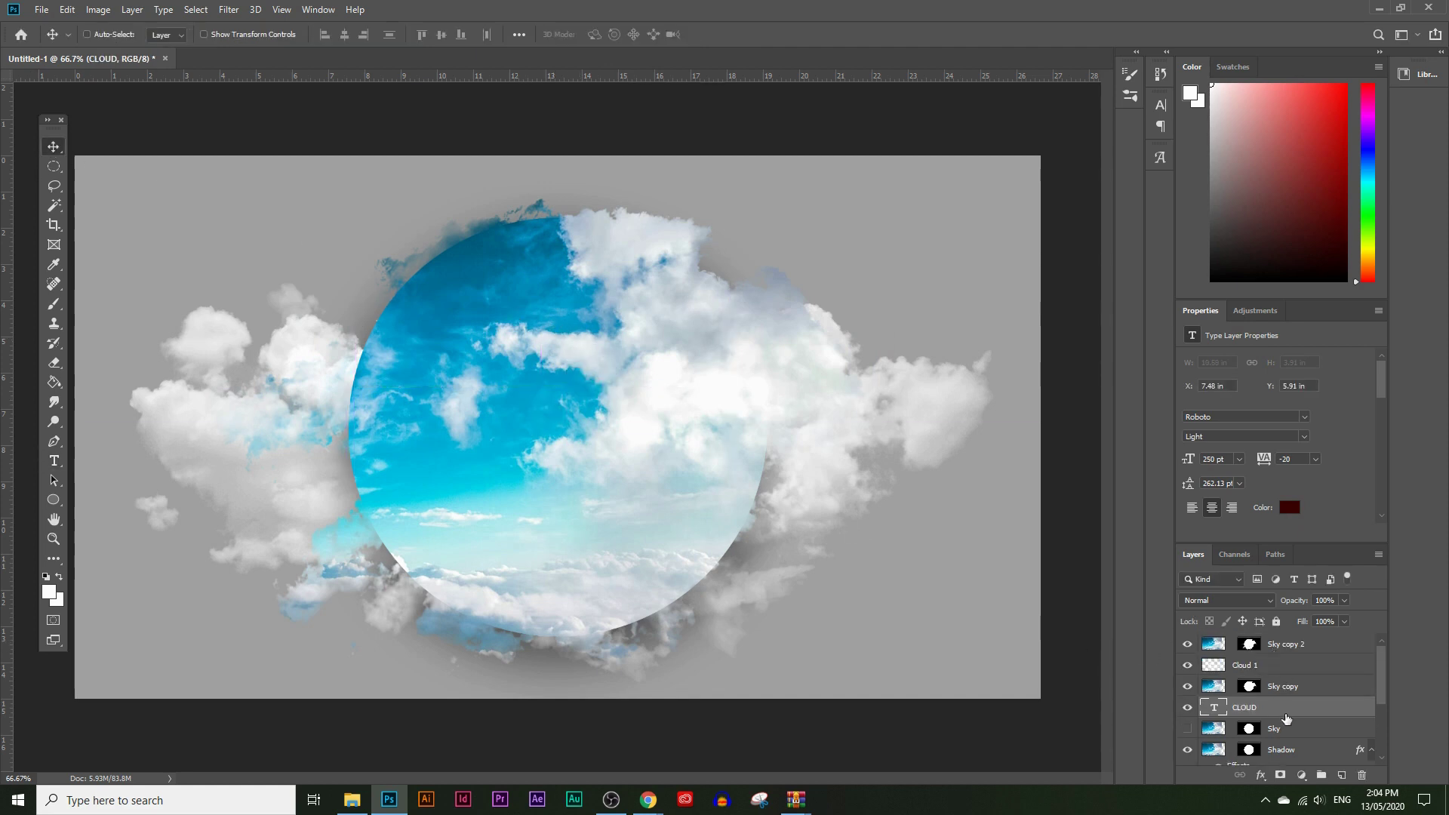
left_click_drag(1271, 716, 1266, 638)
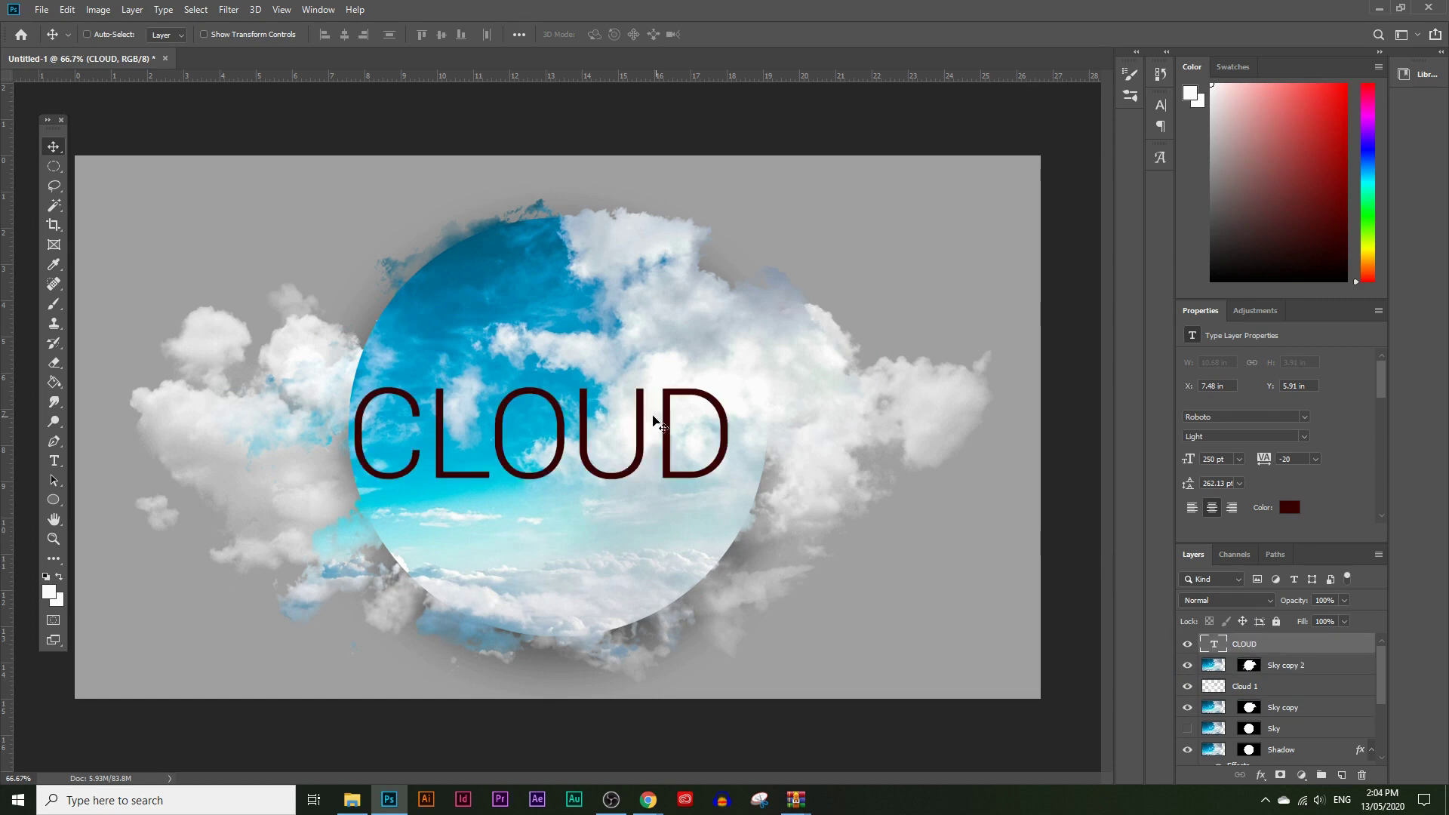
- Change the whole CLOUD text to the Black style of Roboto
left_click(53, 461)
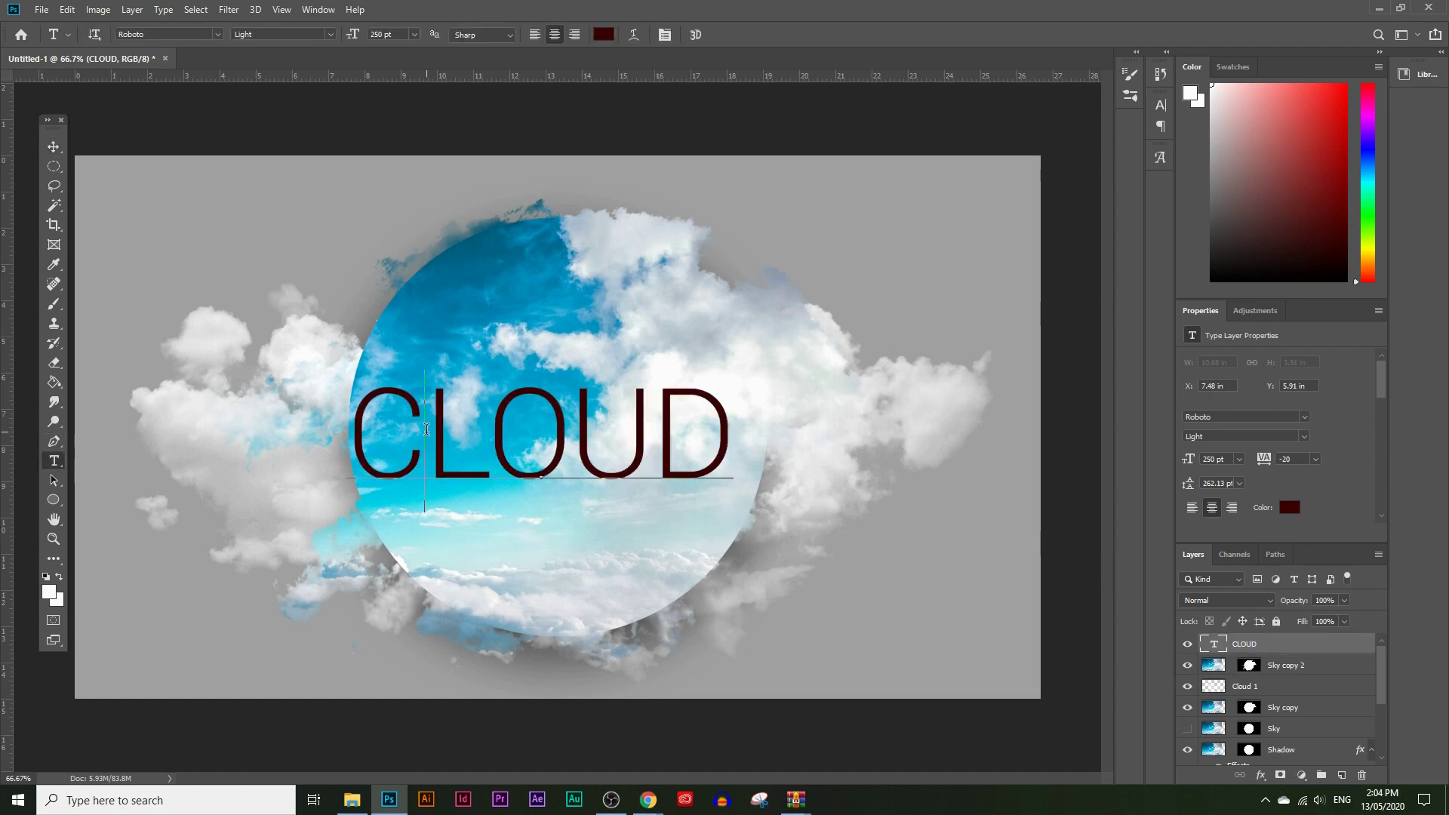
left_click_drag(365, 426, 727, 442)
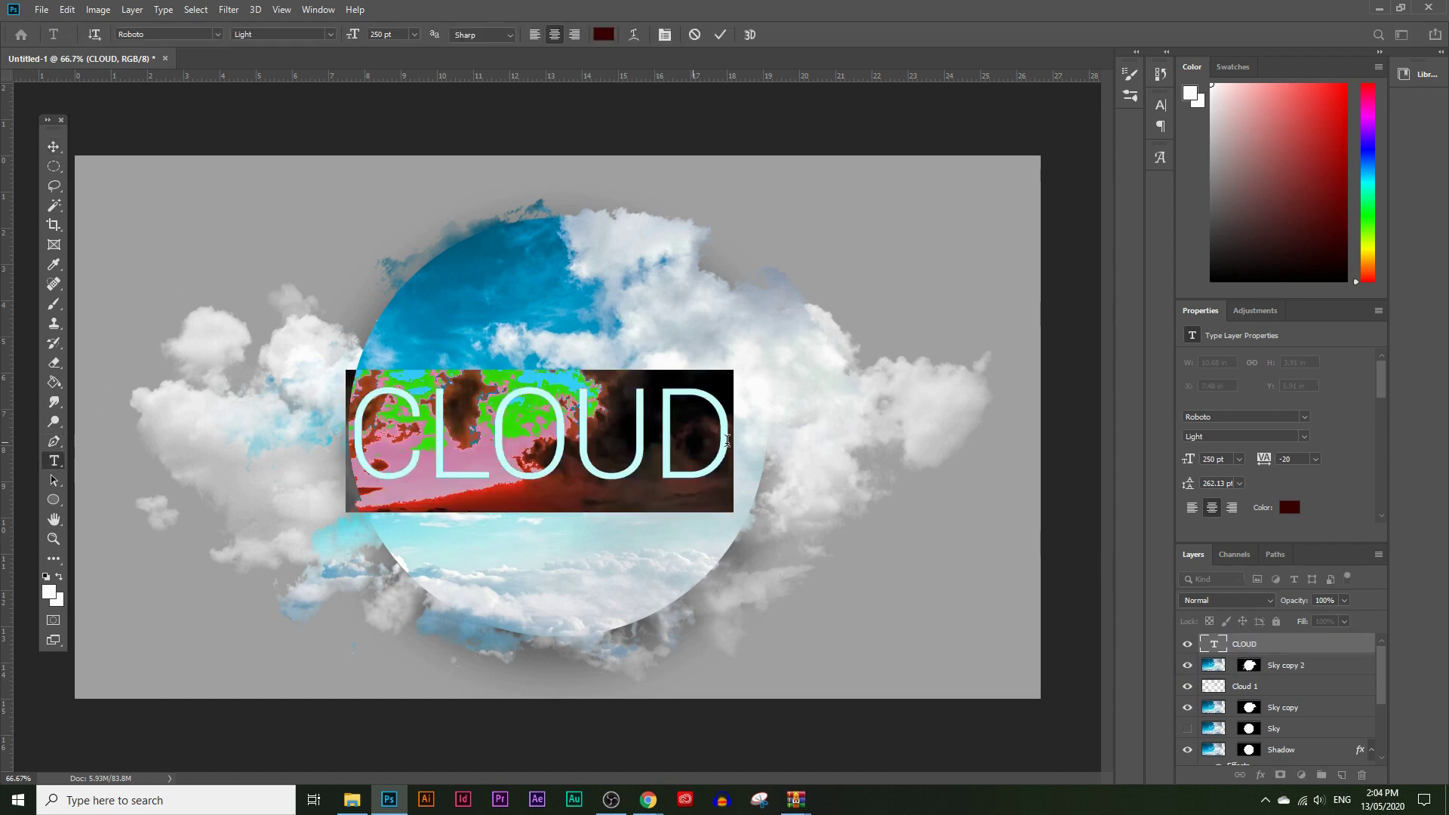
left_click(216, 35)
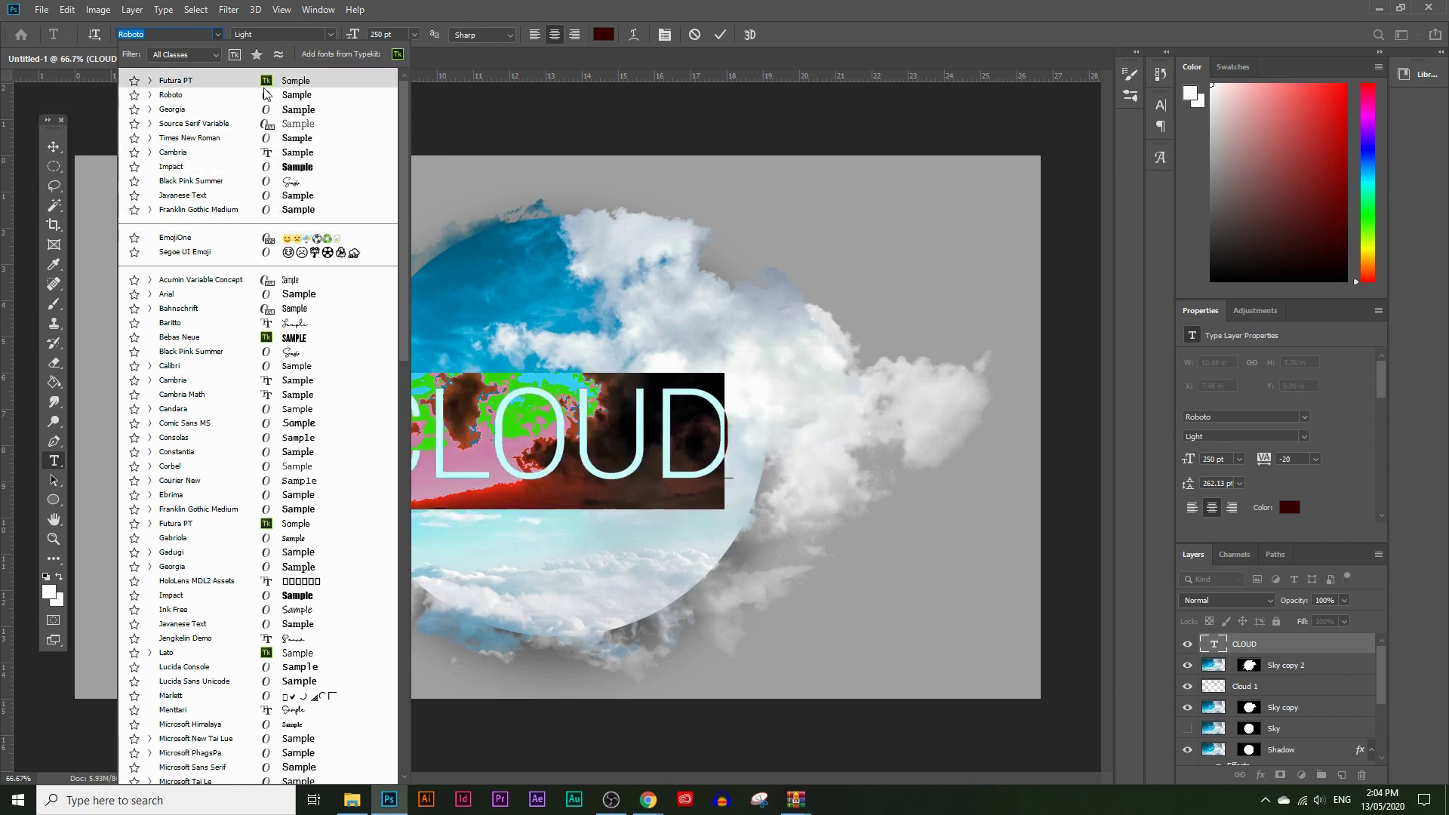
left_click(266, 94)
left_click(329, 34)
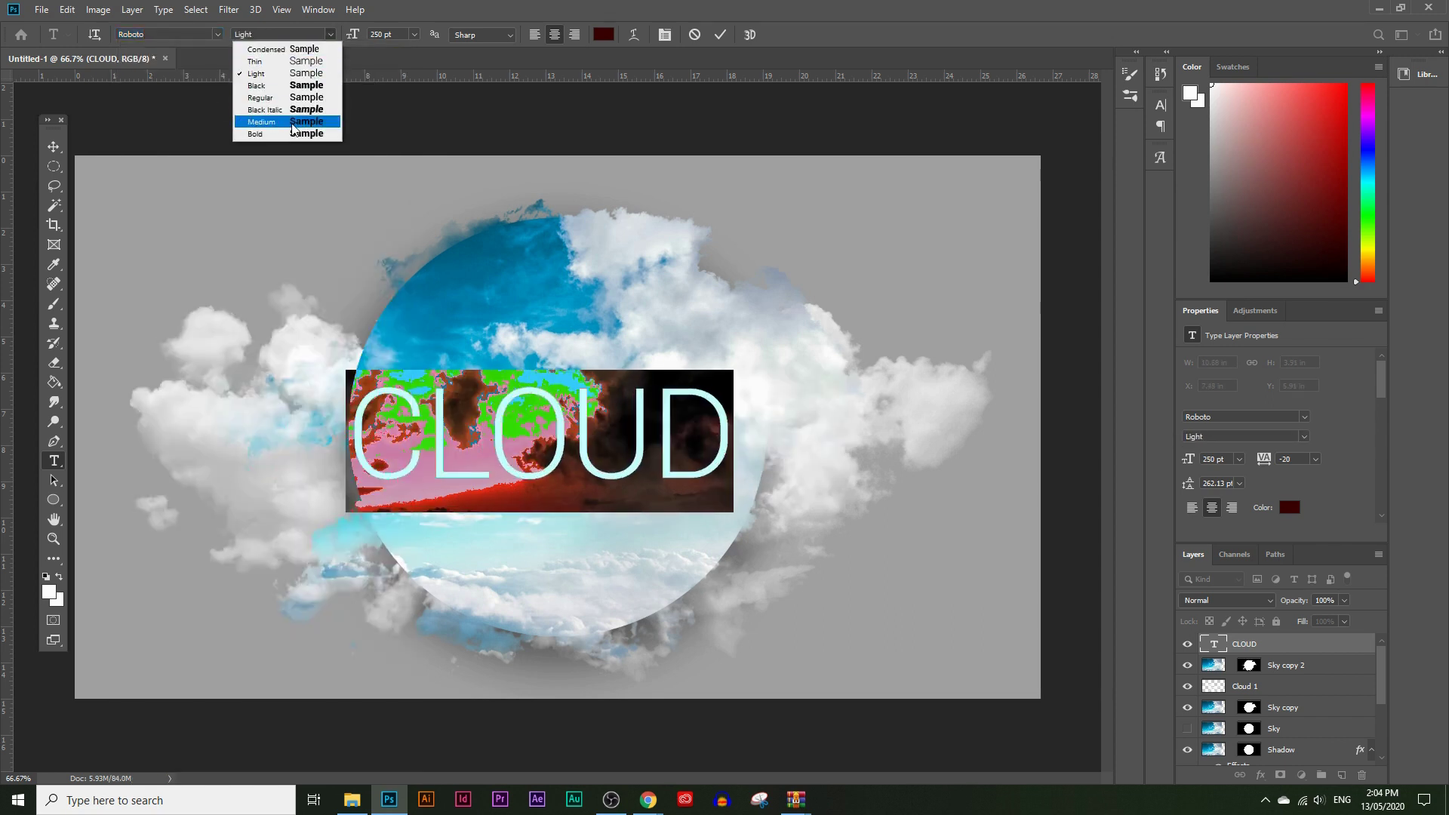
left_click(295, 85)
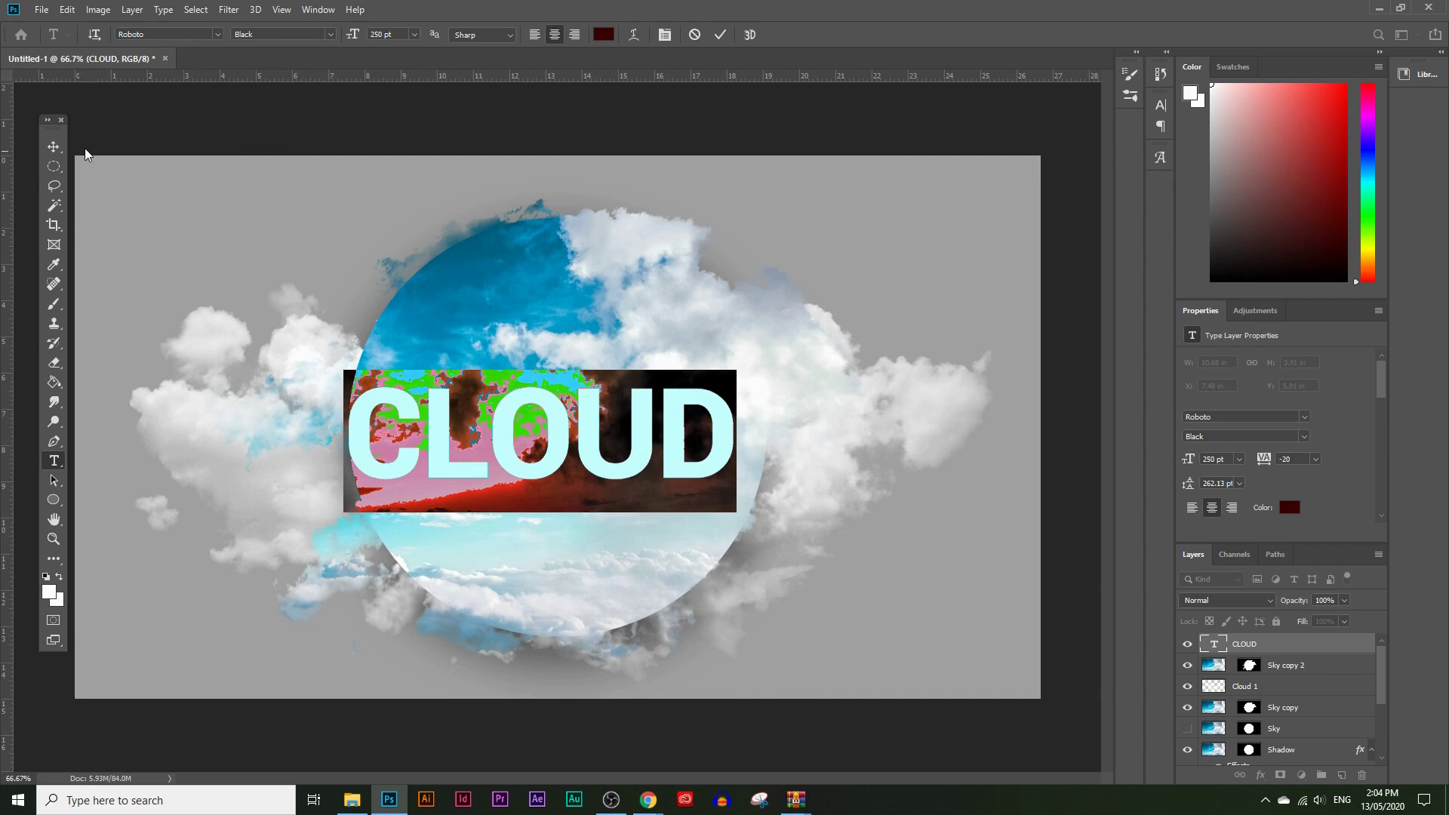
left_click(60, 149)
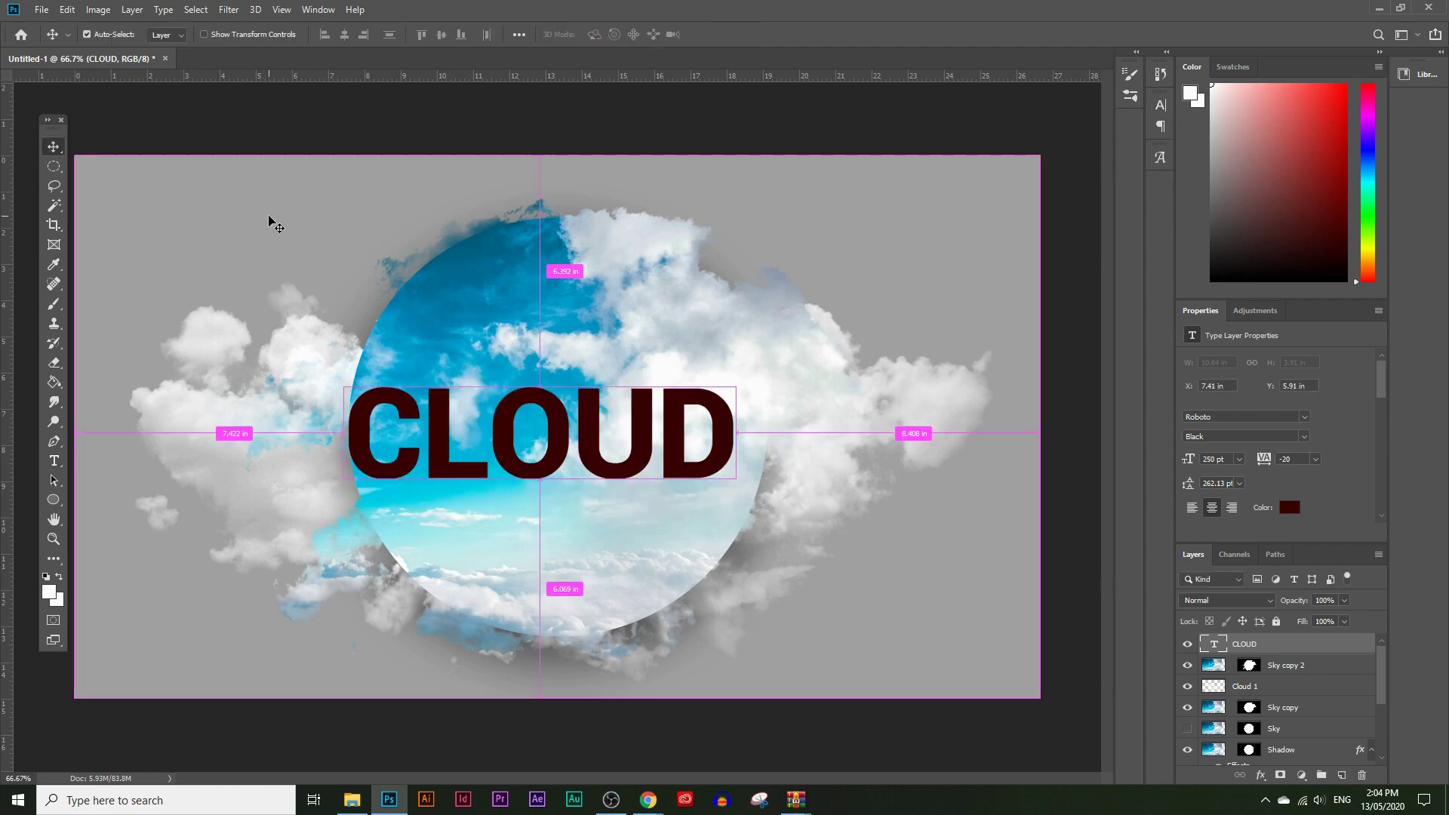
- Scale the CLOUD text to about 207% and center it over the circle
key("ctrl+t")
left_click_drag(541, 511, 621, 643)
left_click_drag(626, 654, 627, 662)
left_click_drag(621, 547, 642, 481)
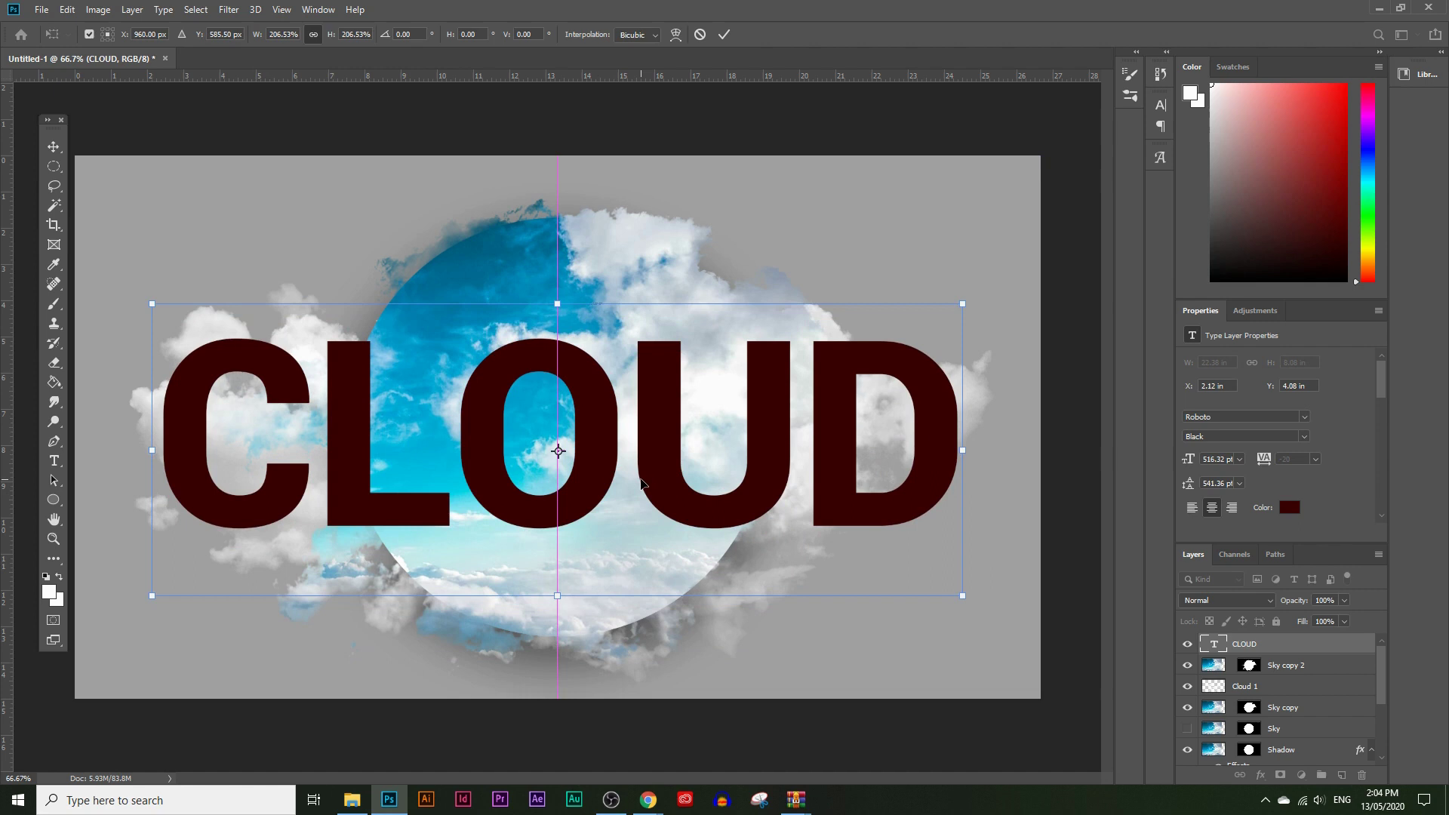
key("Return")
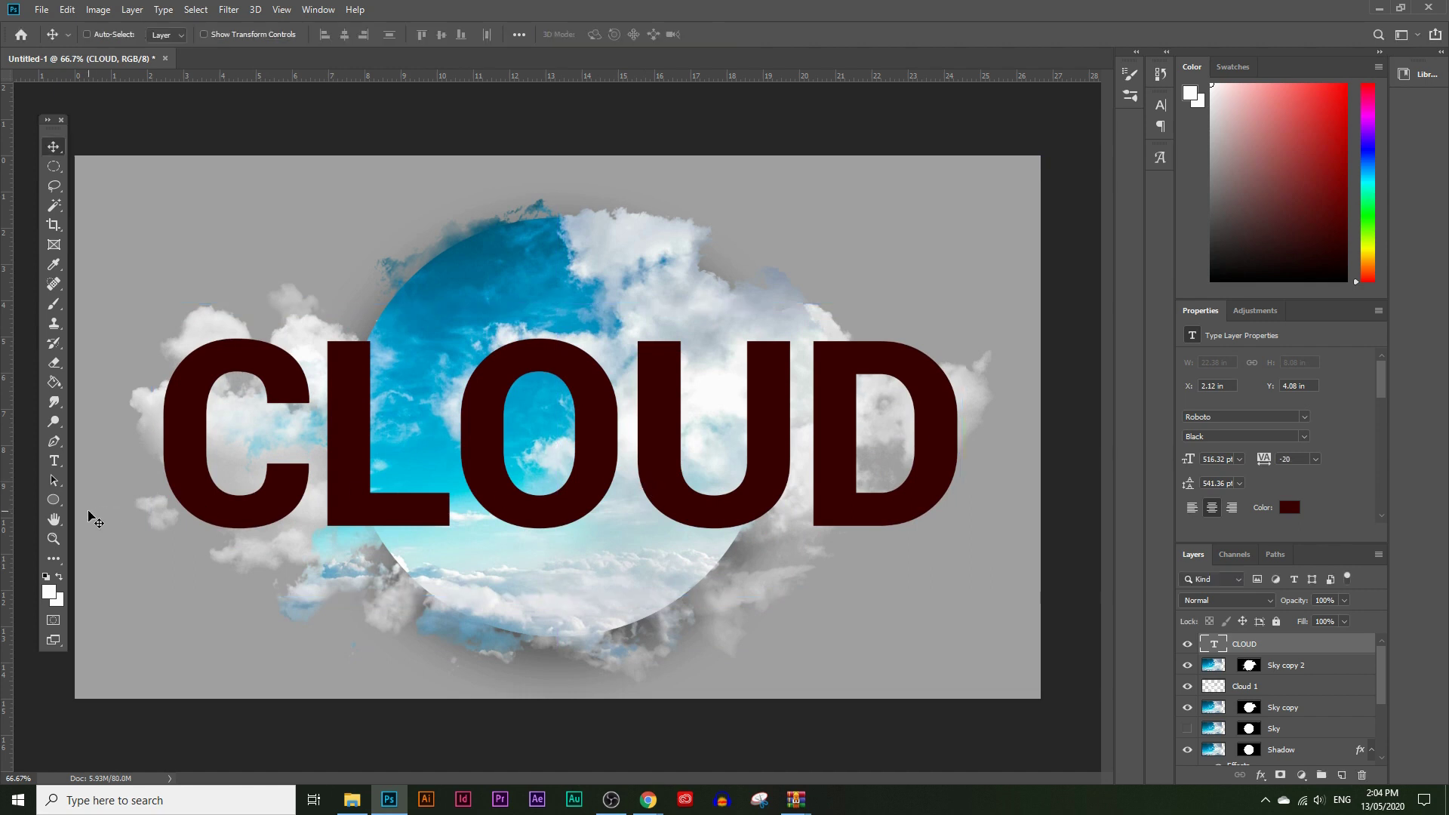
- Recolor the whole CLOUD text to white (ffffff)
left_click(53, 461)
double_click(159, 577)
left_click(50, 593)
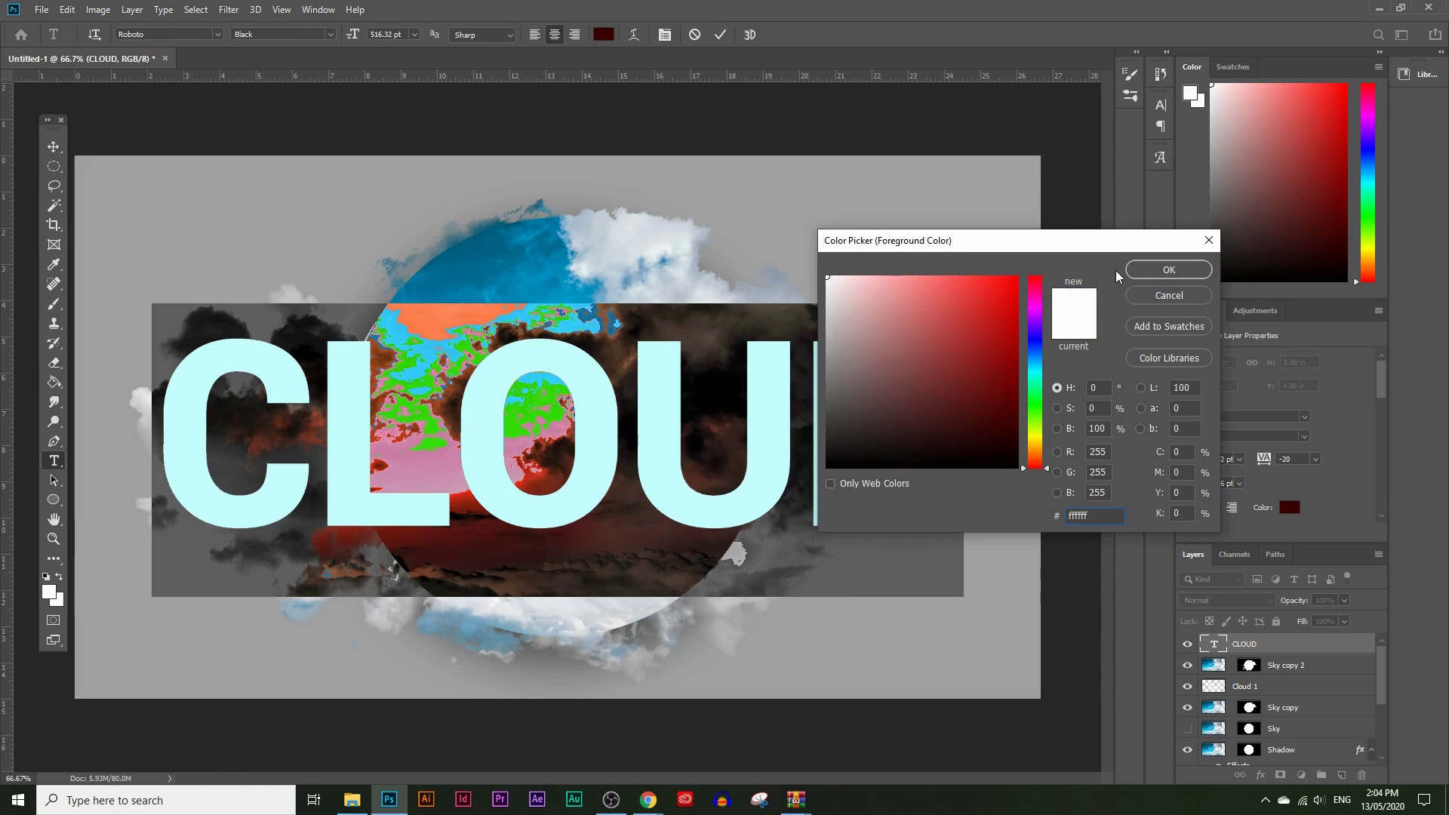
left_click(1140, 271)
left_click(45, 151)
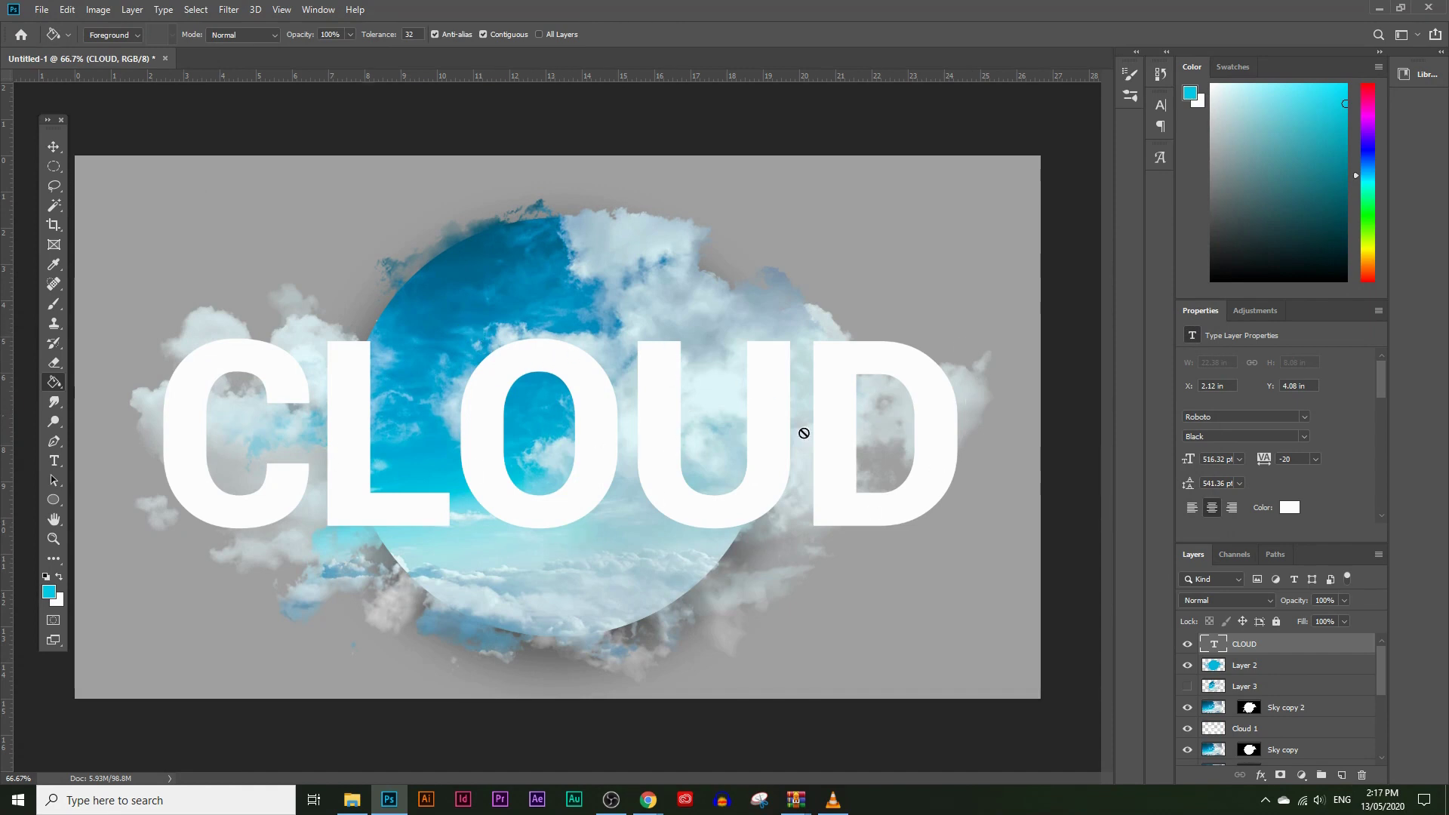
- Add a Multiply drop shadow to the CLOUD layer with 17% opacity, 30 px distance, 15% spread and 57 px size, and compare it off and on
left_click(132, 9)
mouse_move(190, 160)
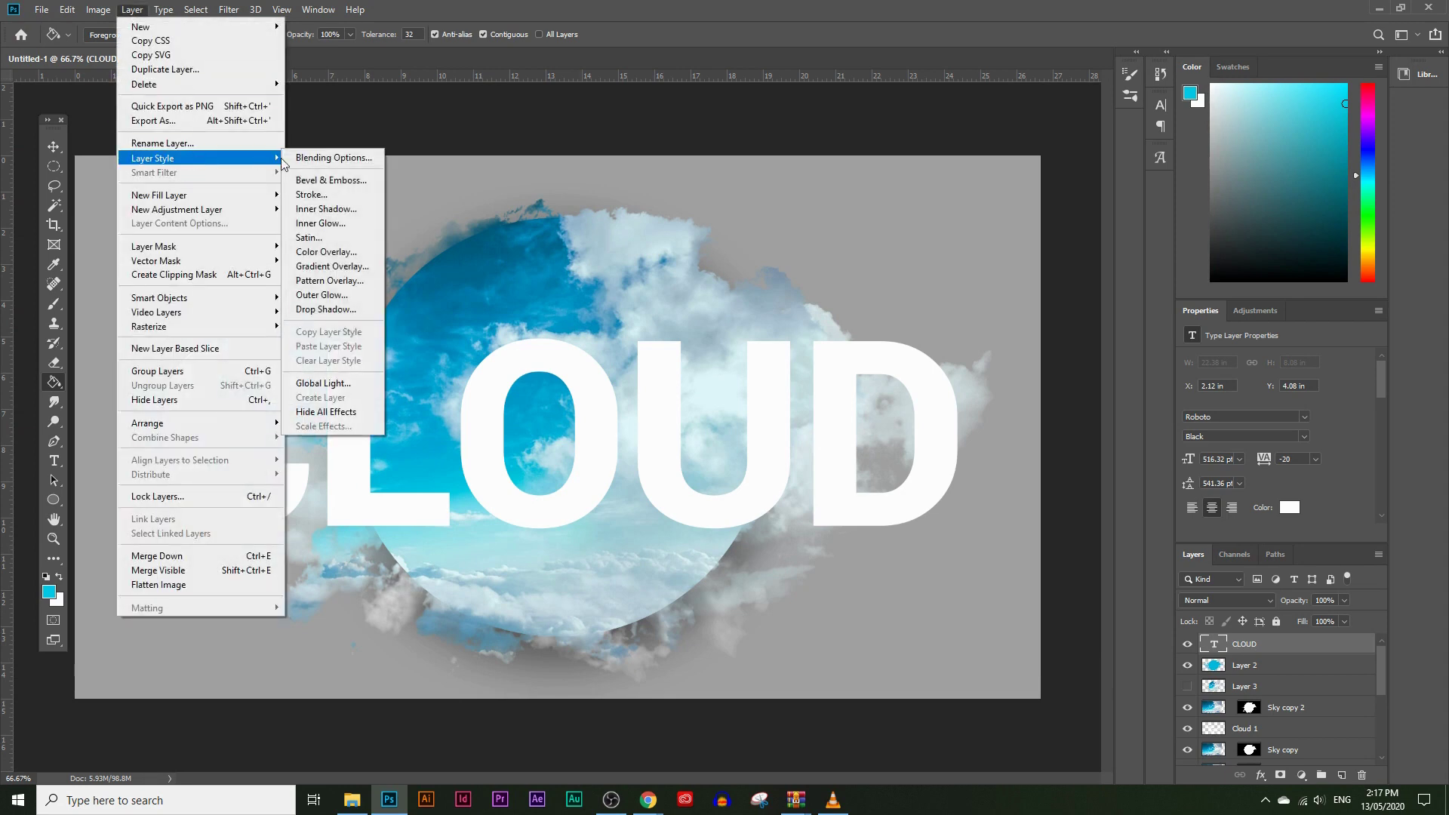
left_click(324, 308)
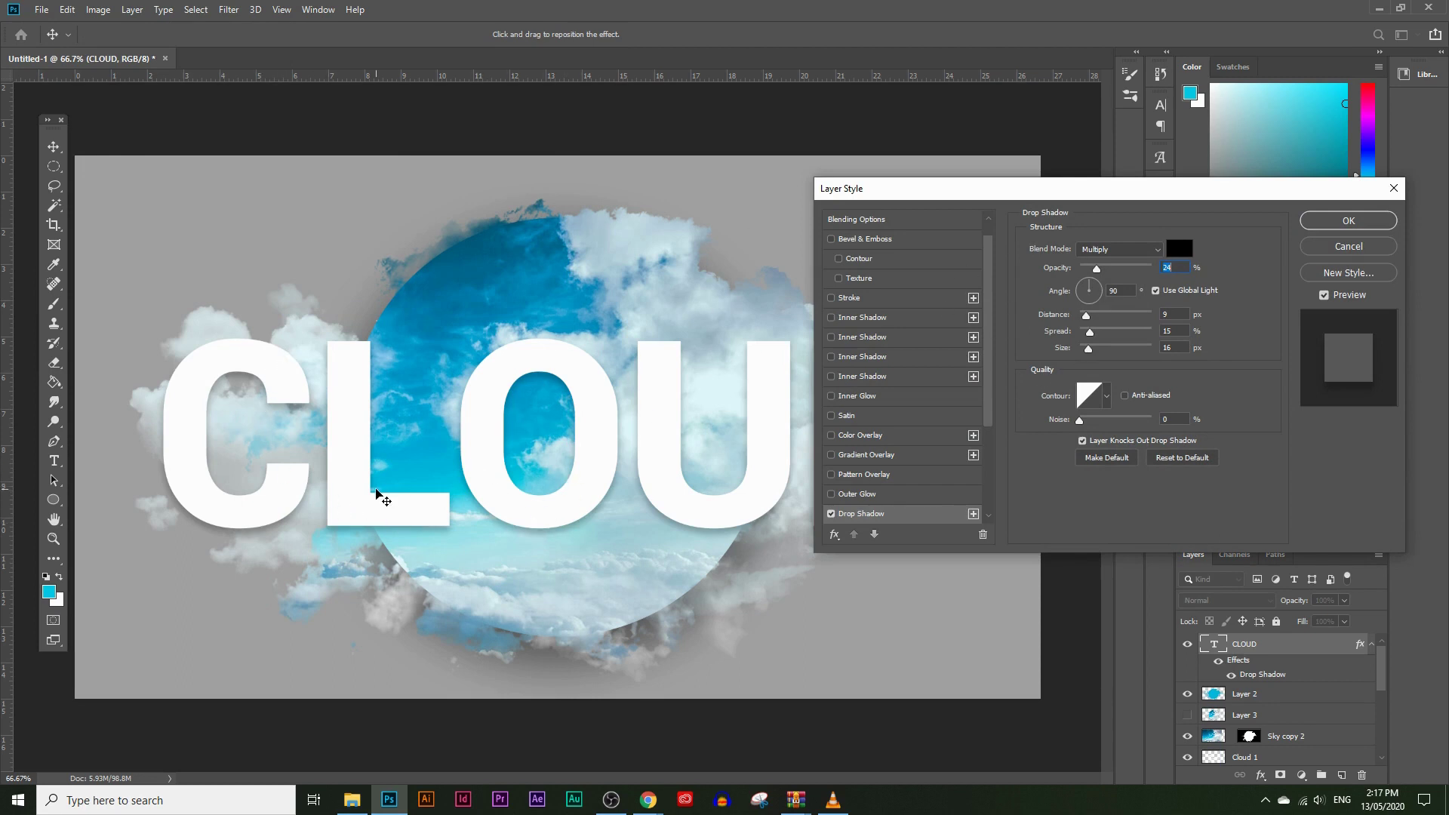
left_click_drag(1074, 196, 1000, 193)
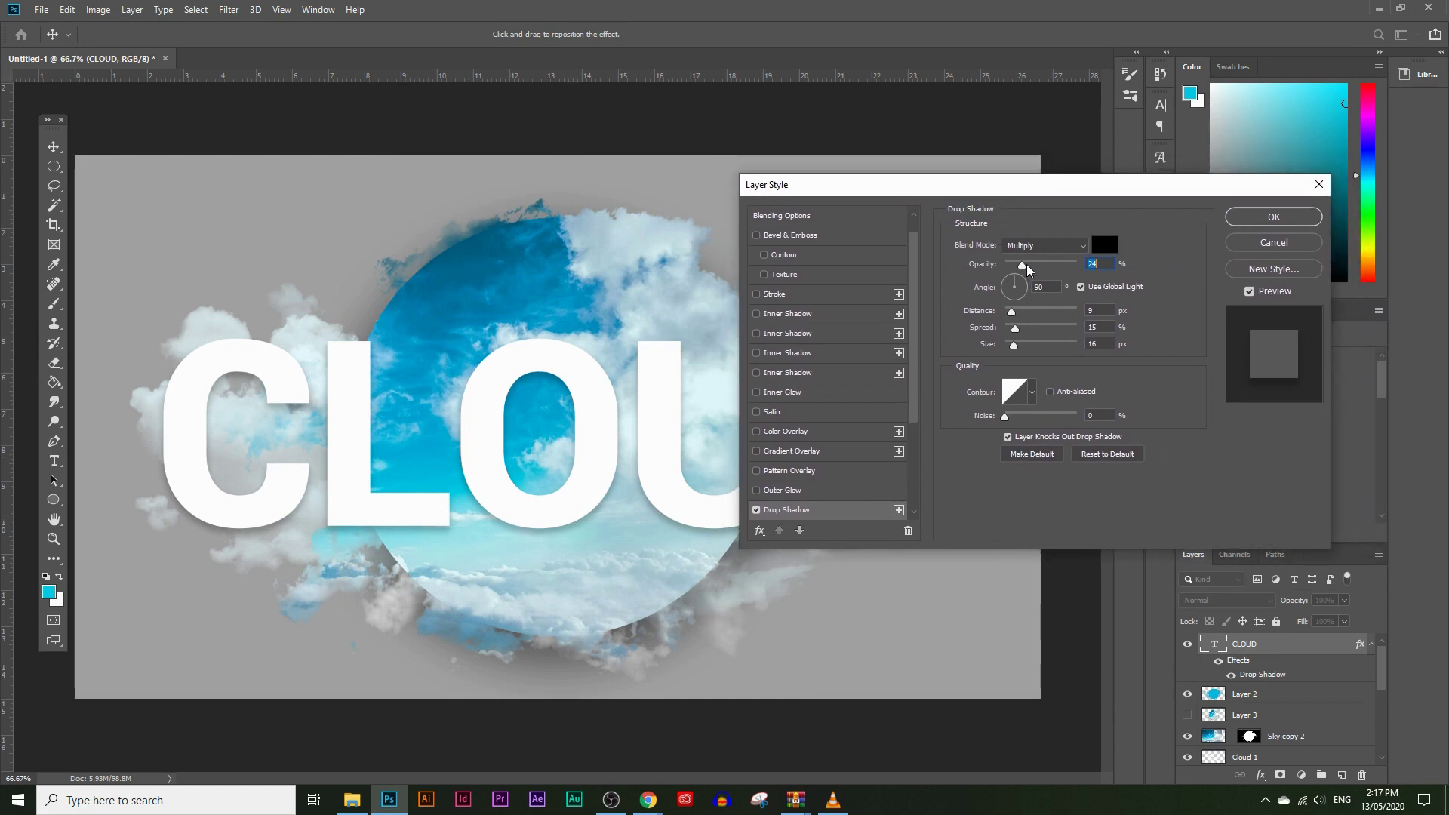
left_click_drag(1023, 265, 1028, 347)
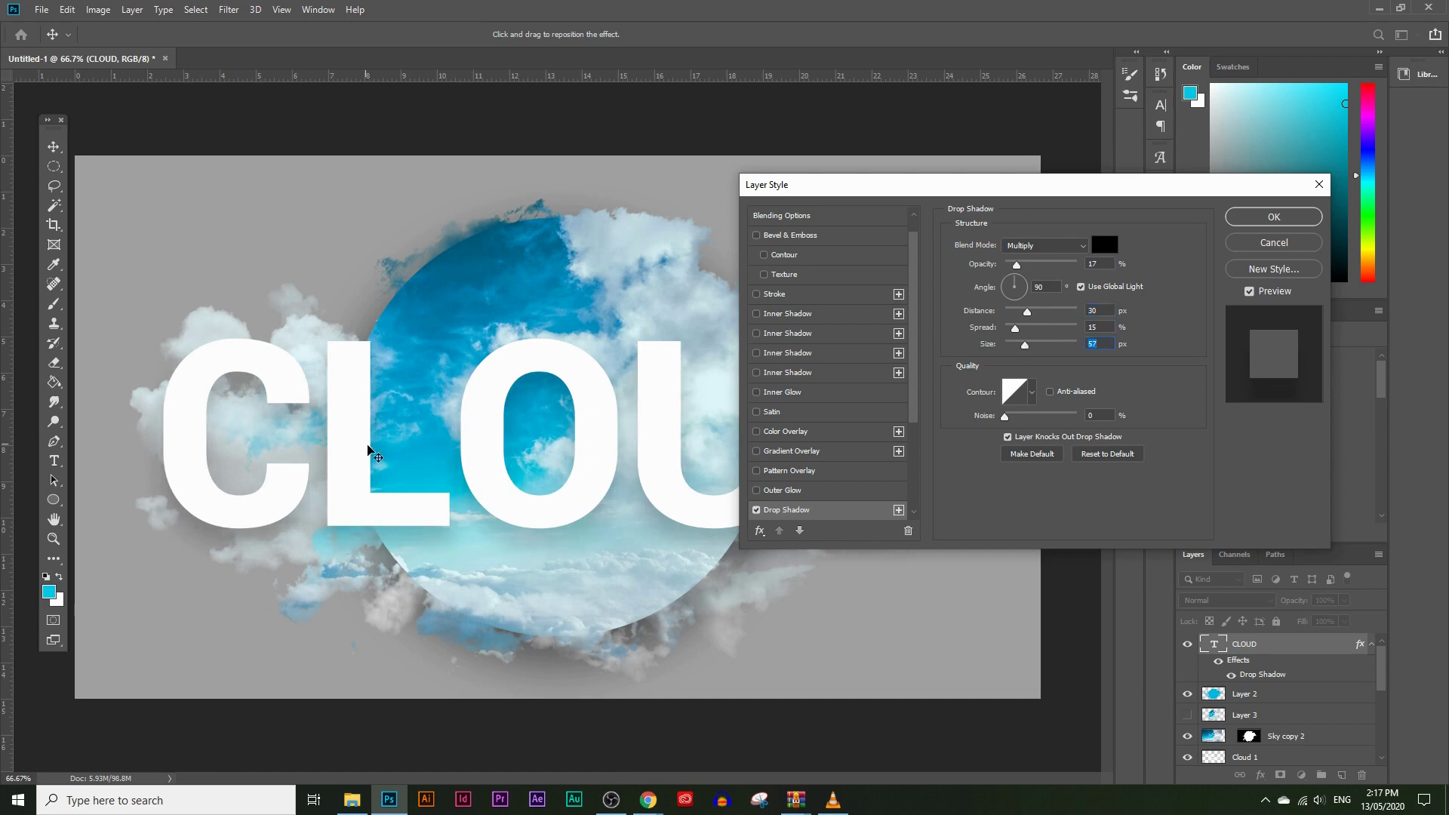
left_click(1253, 224)
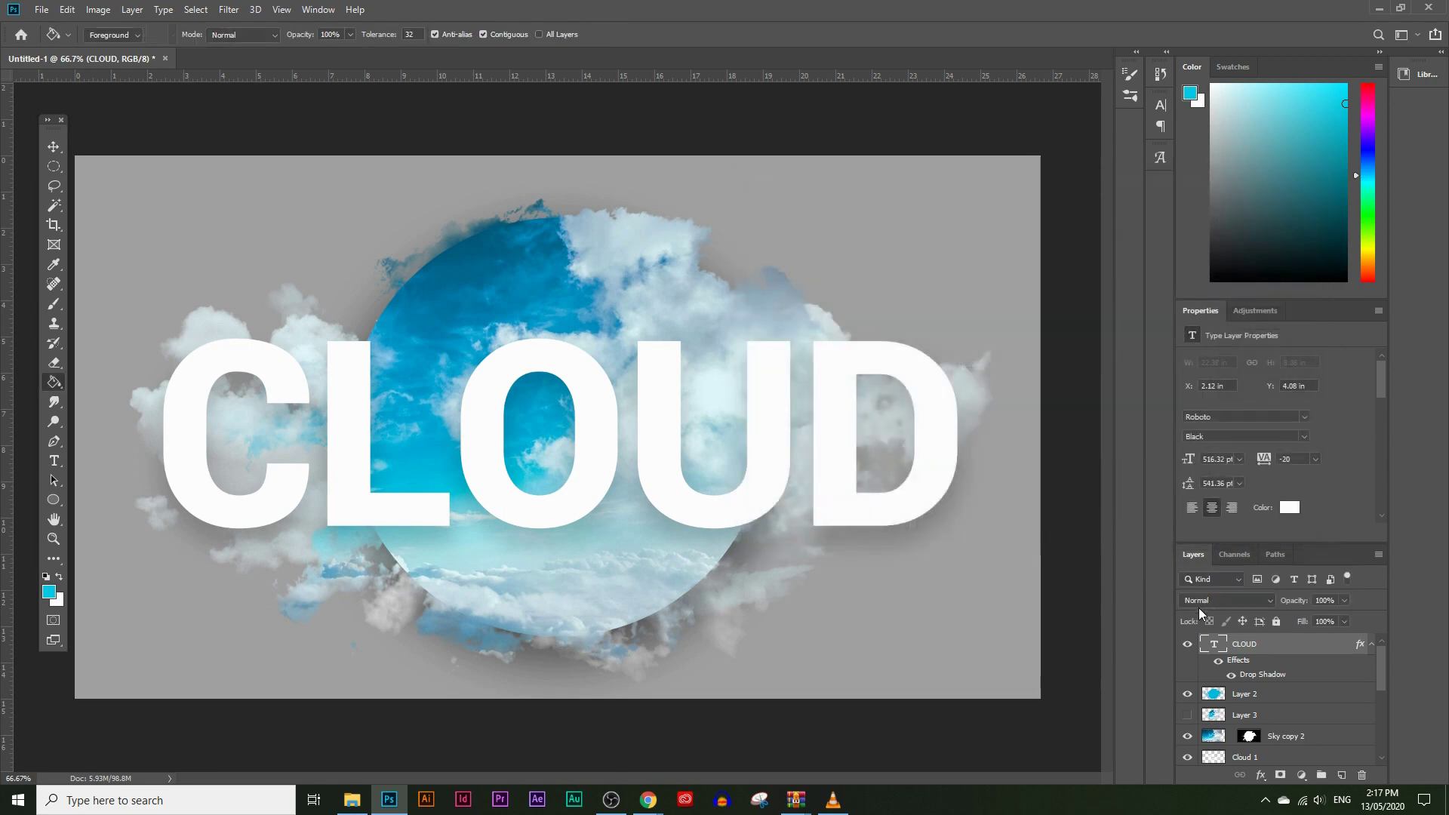
left_click(1232, 675)
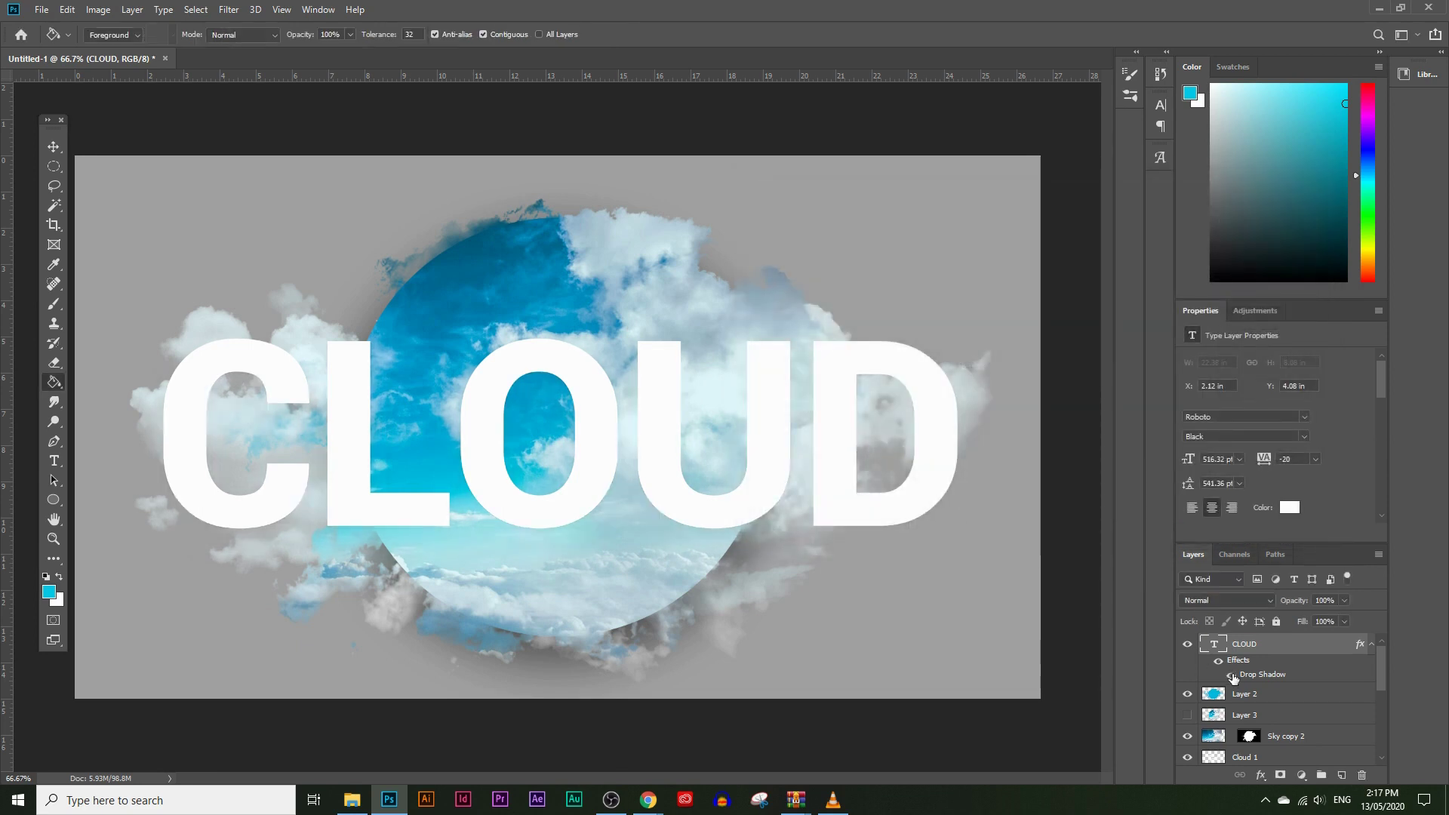
left_click(1232, 675)
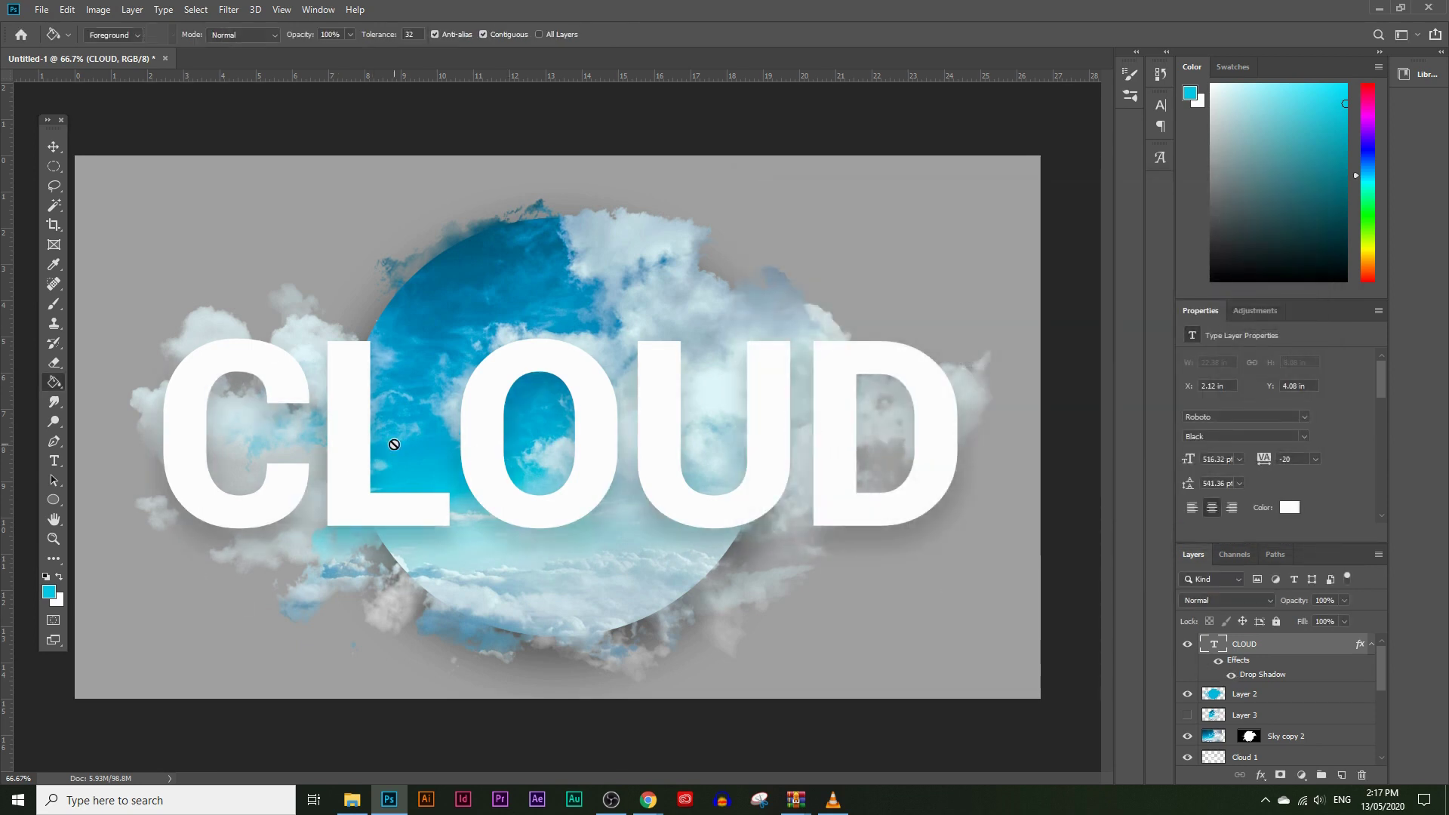
- Add a second drop shadow to the CLOUD text with 17% opacity, 11 px distance, 15% spread and 16 px size, and compare the effects off and on
double_click(1259, 675)
scroll(766, 417, "down", 3)
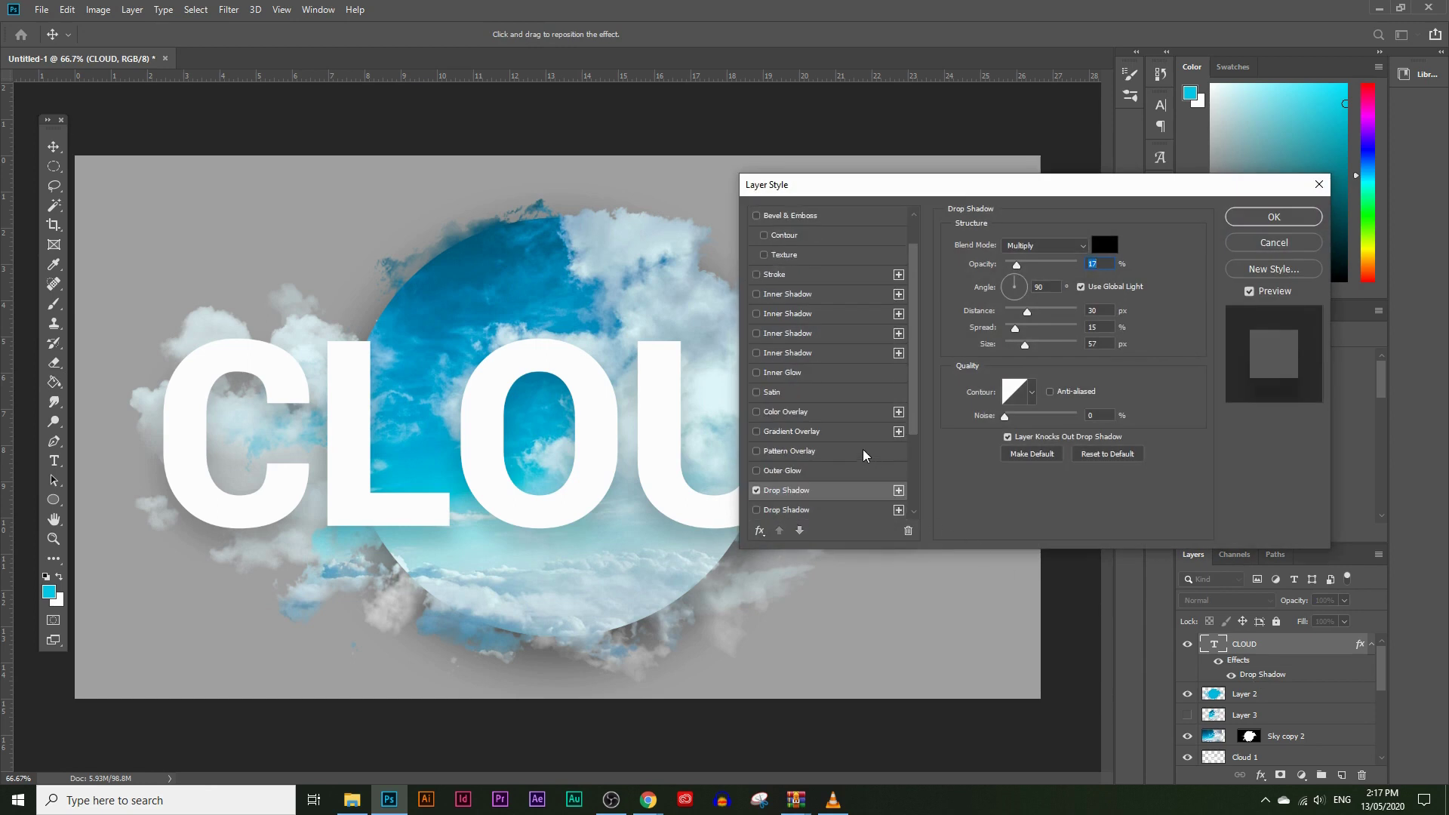
left_click(899, 432)
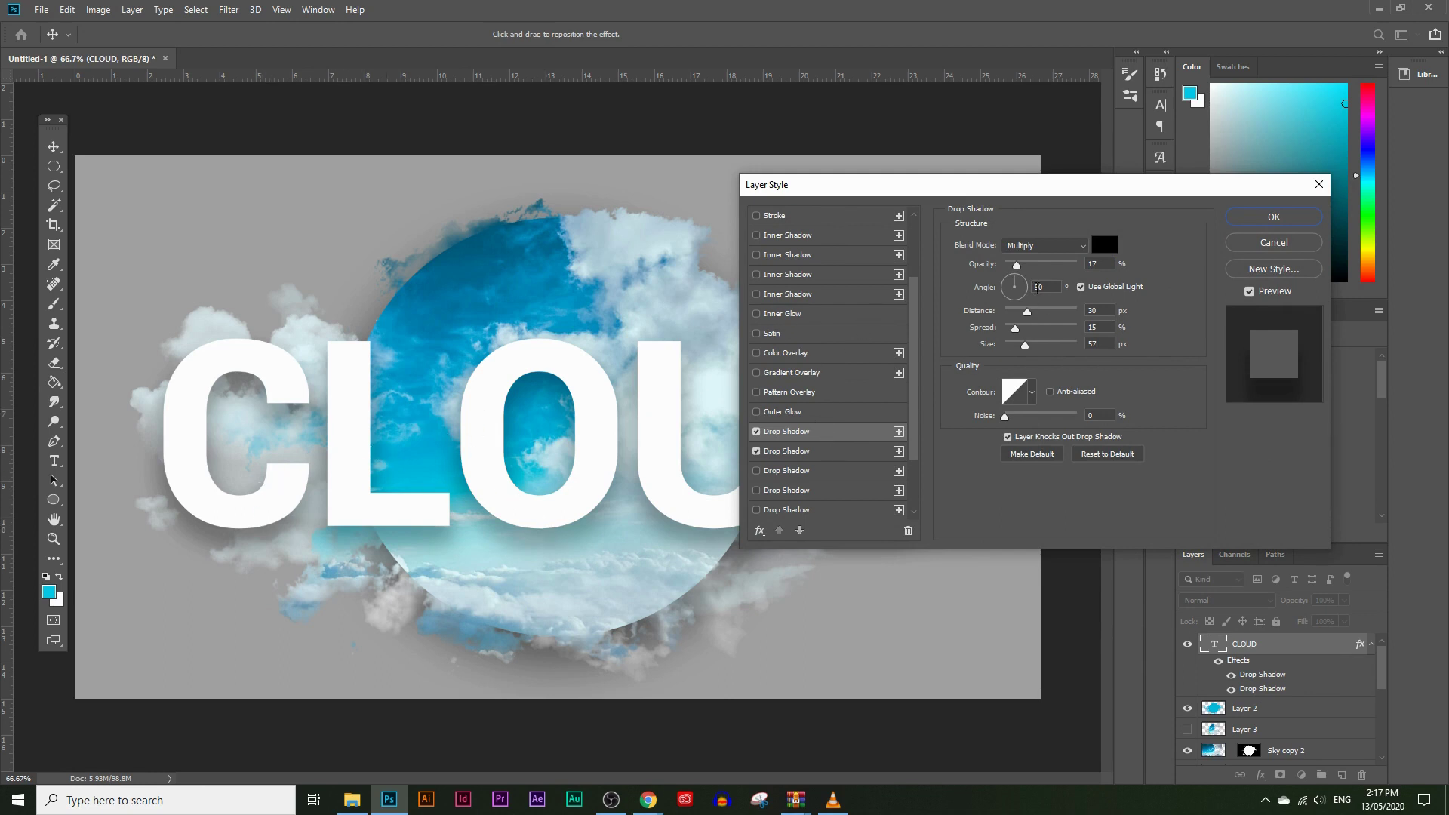
left_click_drag(1026, 351, 1014, 351)
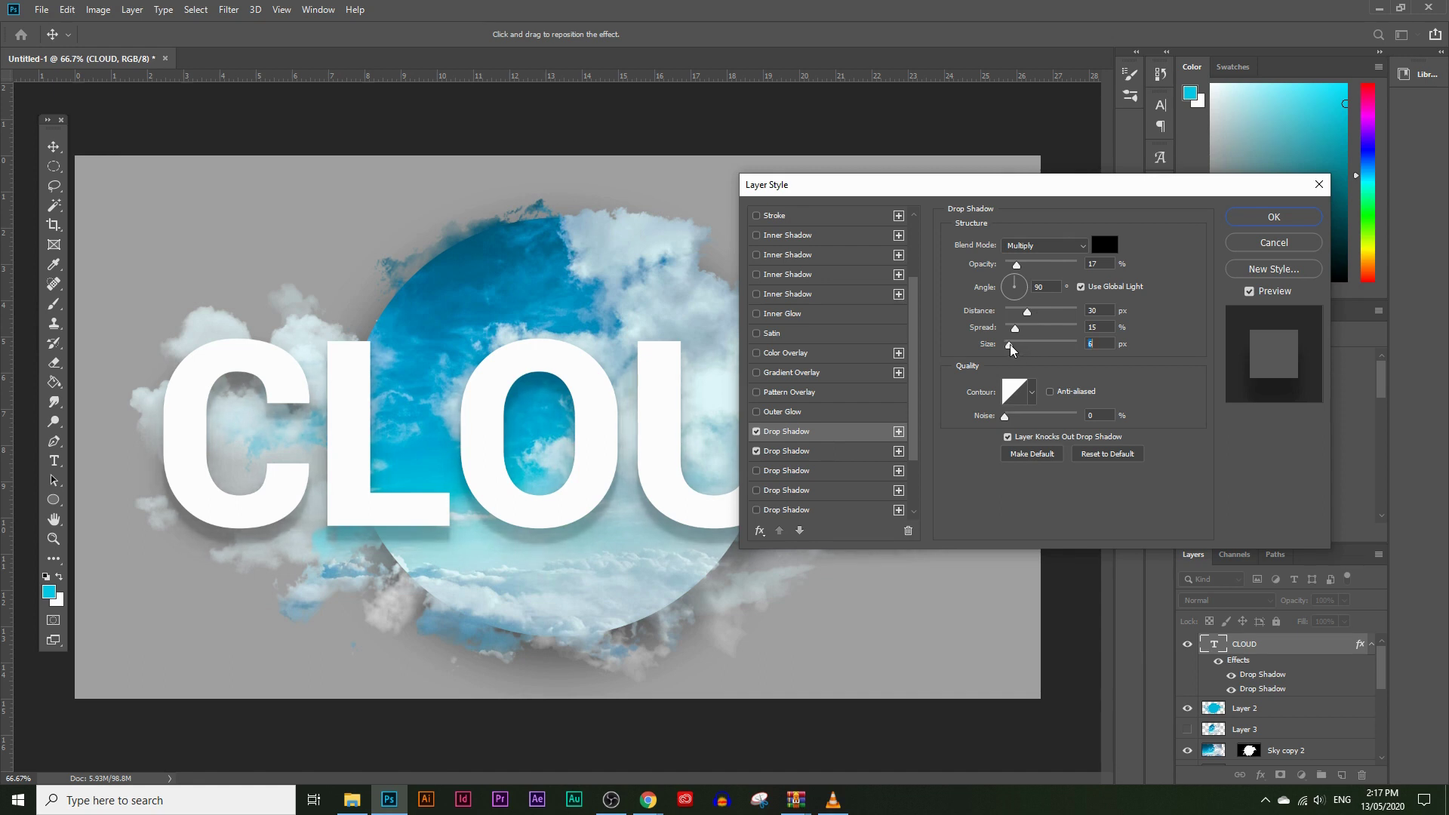
left_click_drag(1027, 311, 1022, 312)
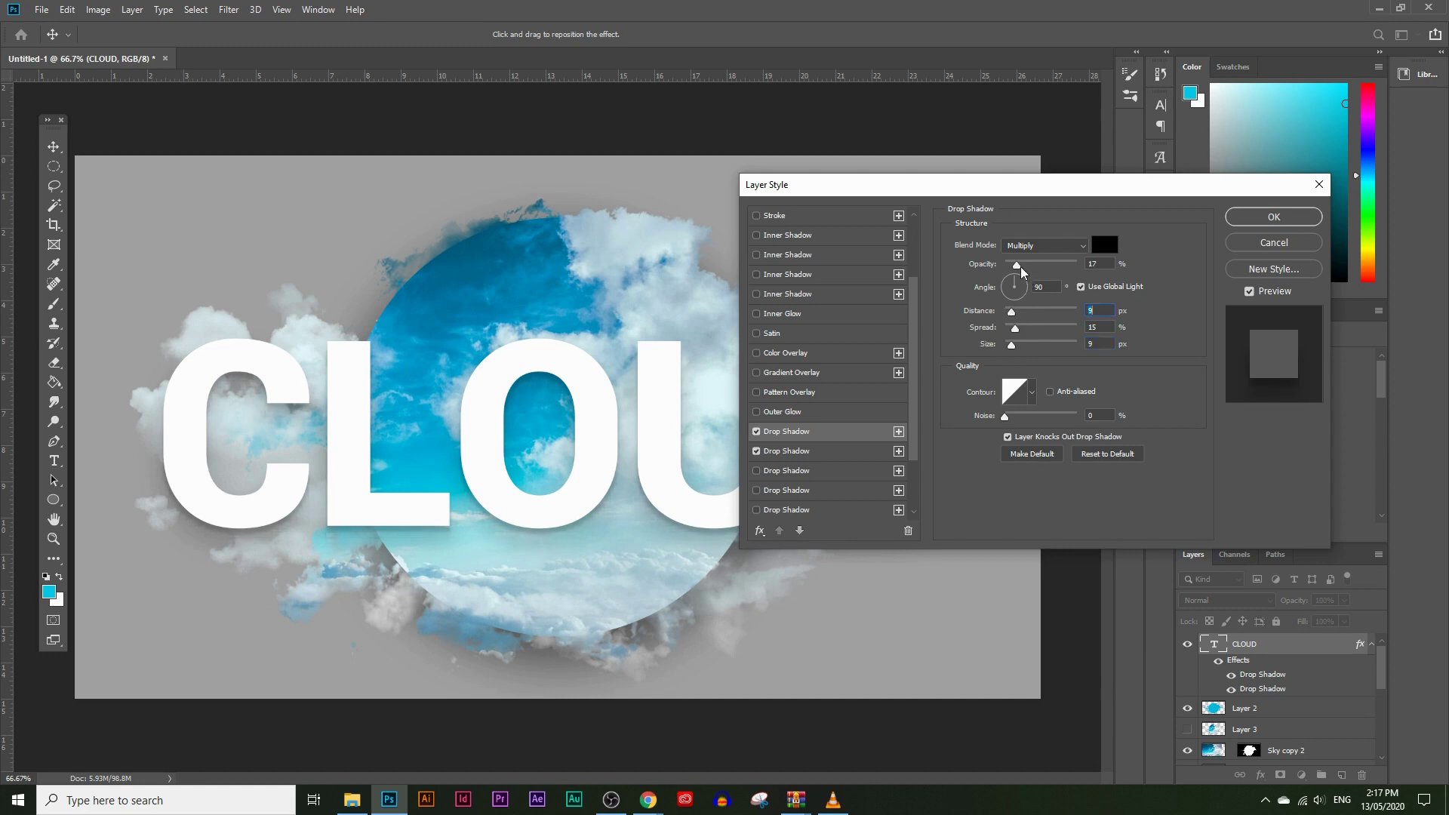
left_click_drag(1022, 264, 1023, 264)
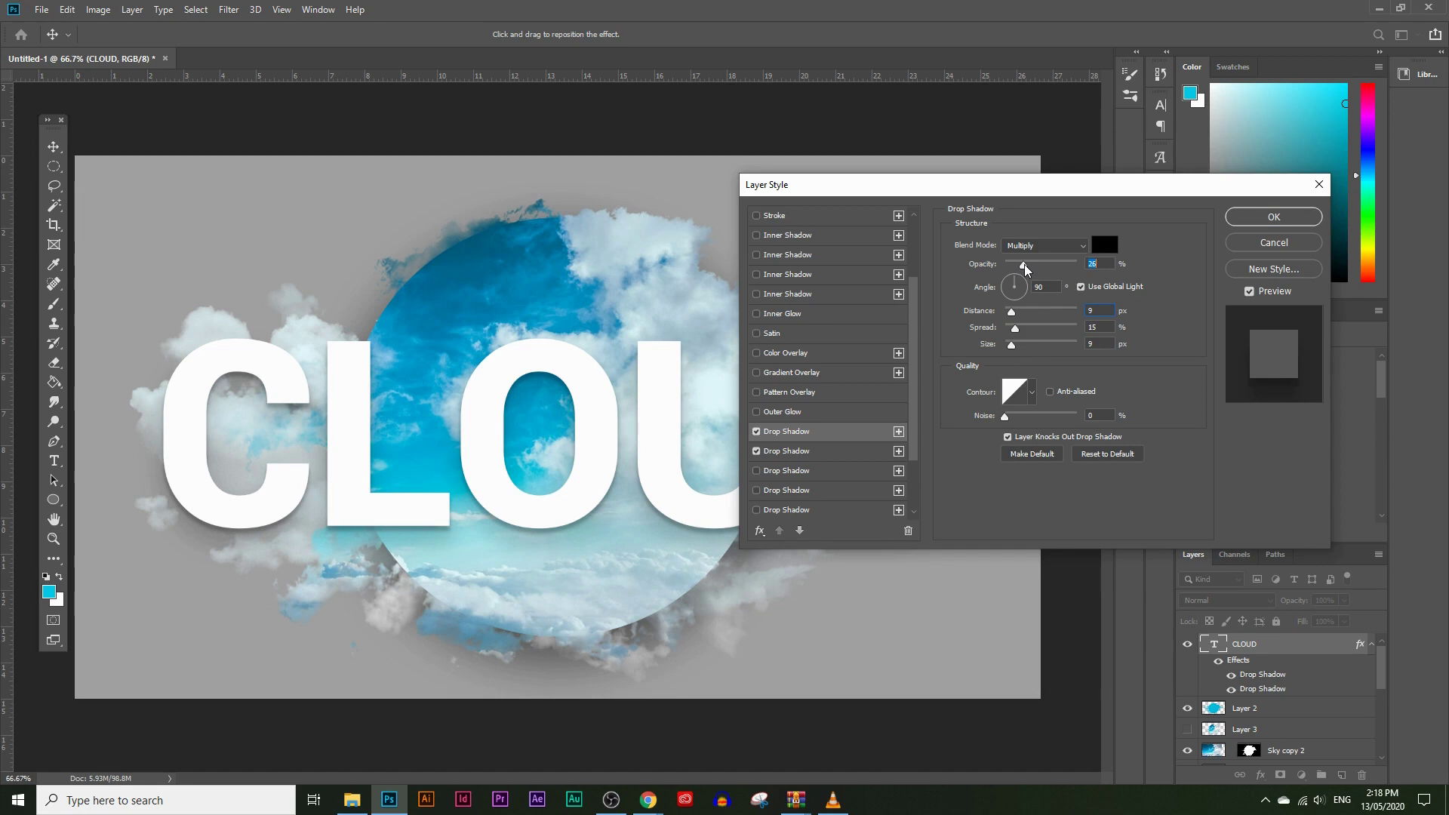
left_click_drag(1012, 344, 1015, 344)
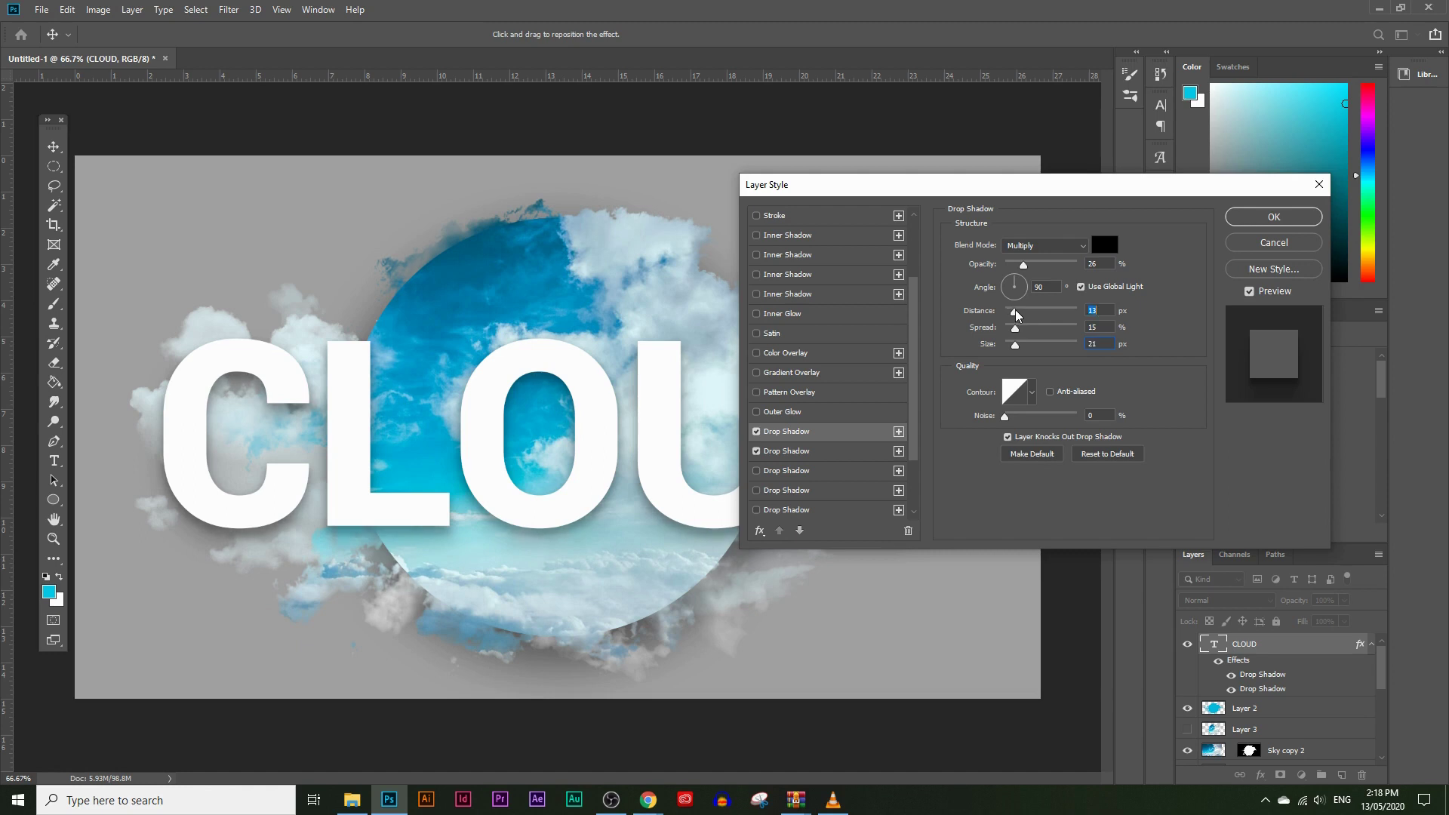
left_click_drag(1014, 345, 1017, 348)
left_click_drag(1024, 265, 1024, 269)
left_click_drag(1001, 202, 885, 222)
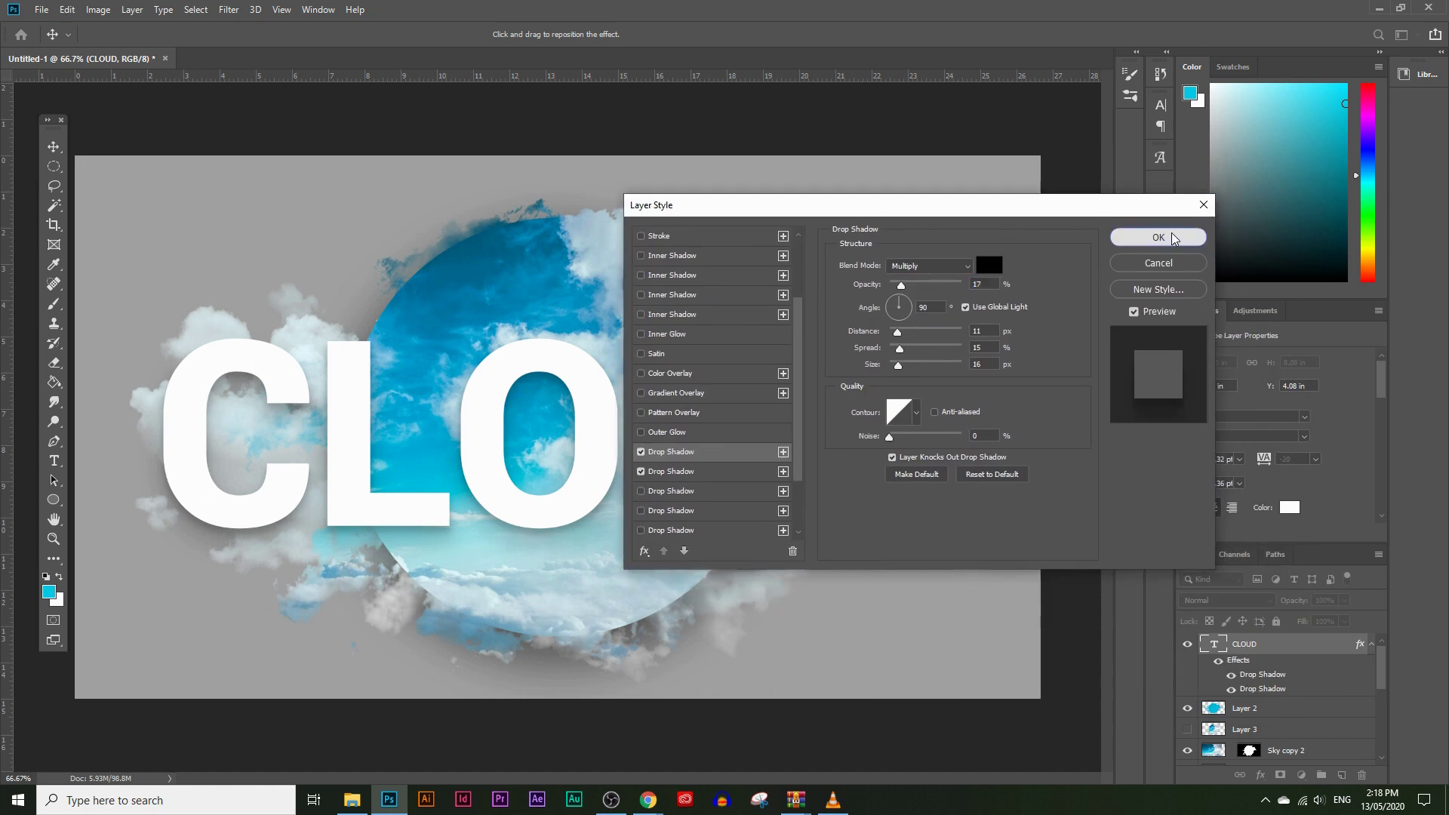
left_click(1158, 237)
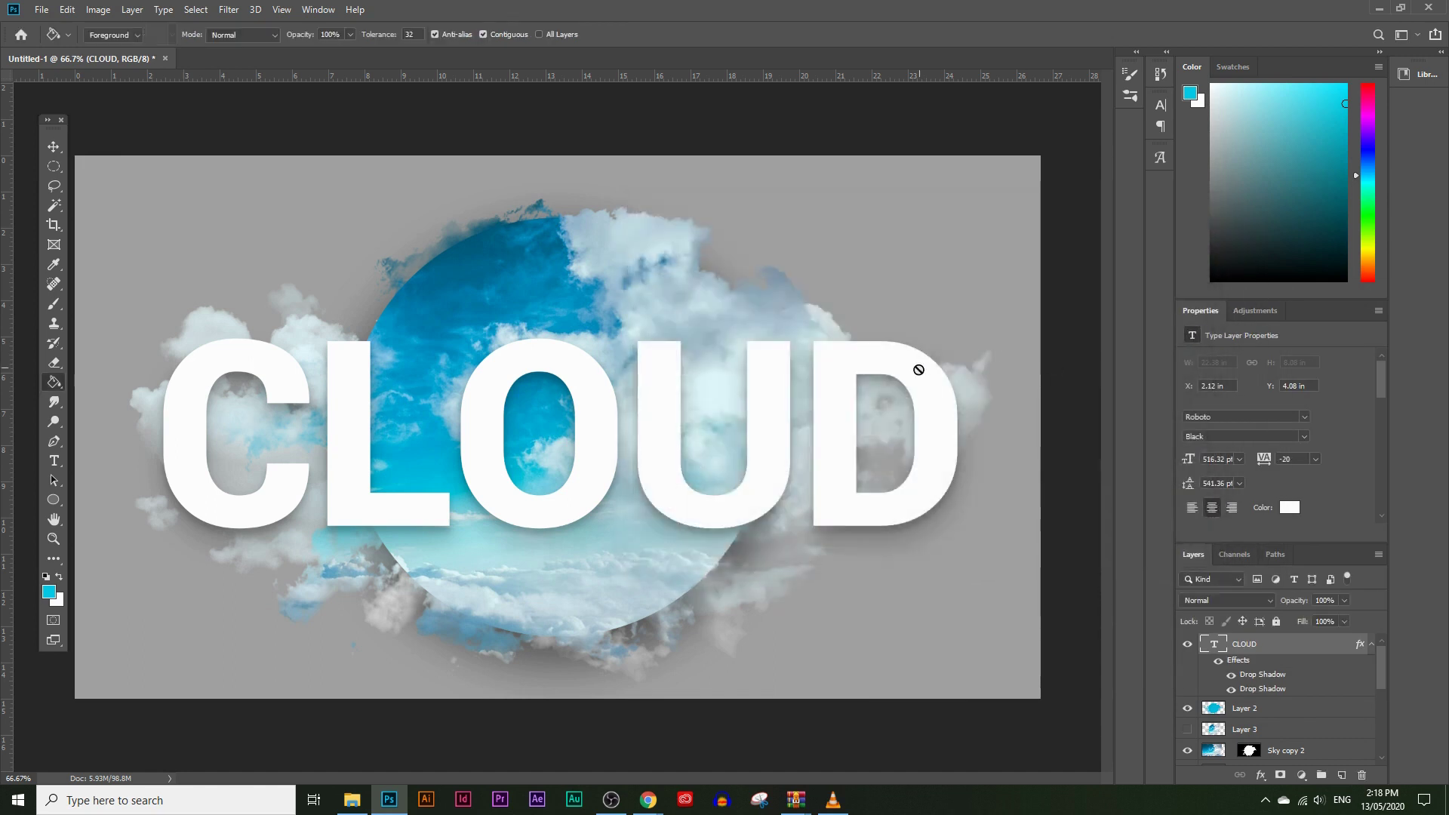
left_click(1217, 660)
left_click(1217, 662)
- Add a third, tighter drop shadow to the CLOUD text with 3 px distance, 2% spread and 10 px size
double_click(1252, 681)
scroll(788, 483, "down", 2)
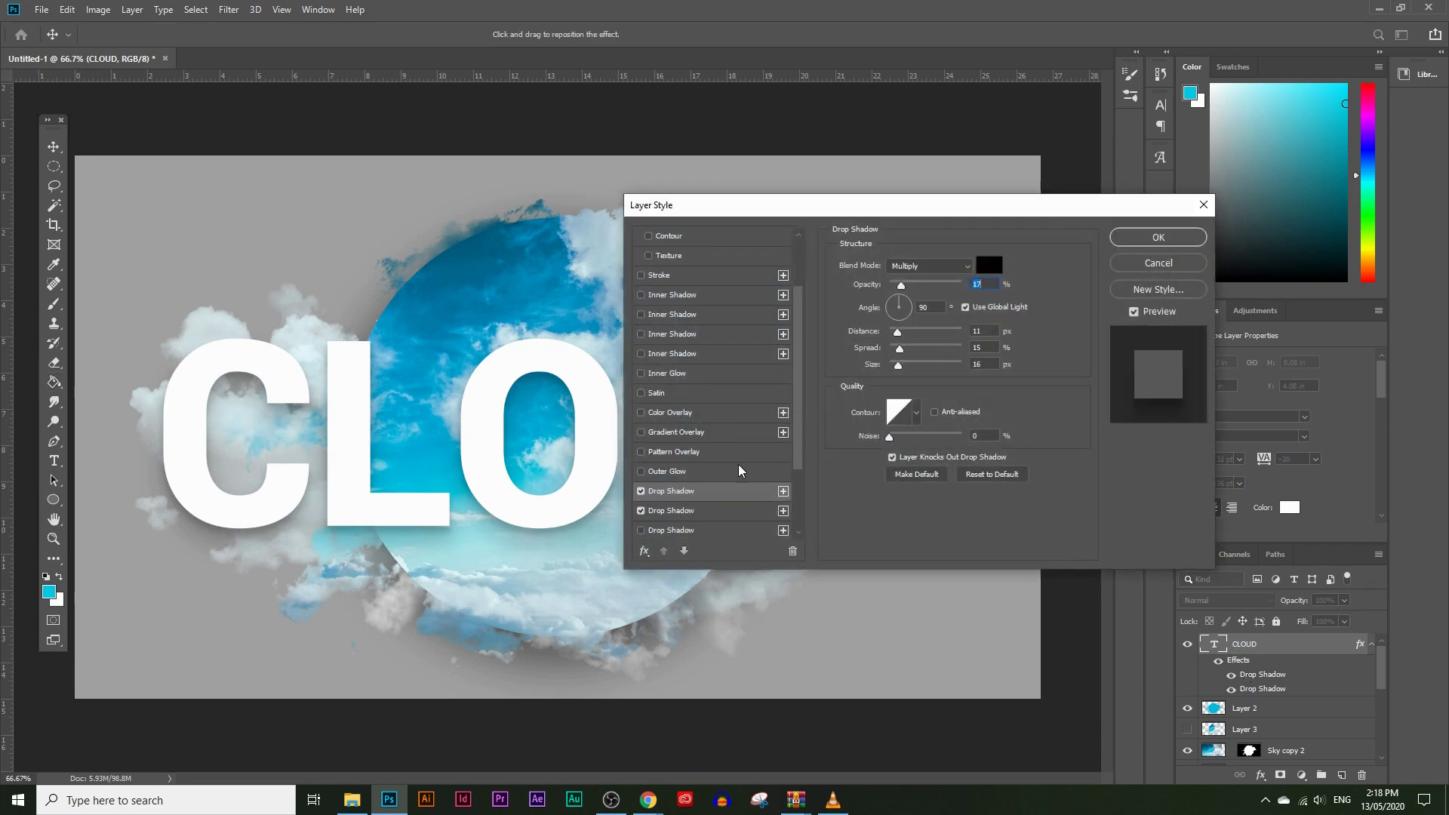
left_click(782, 471)
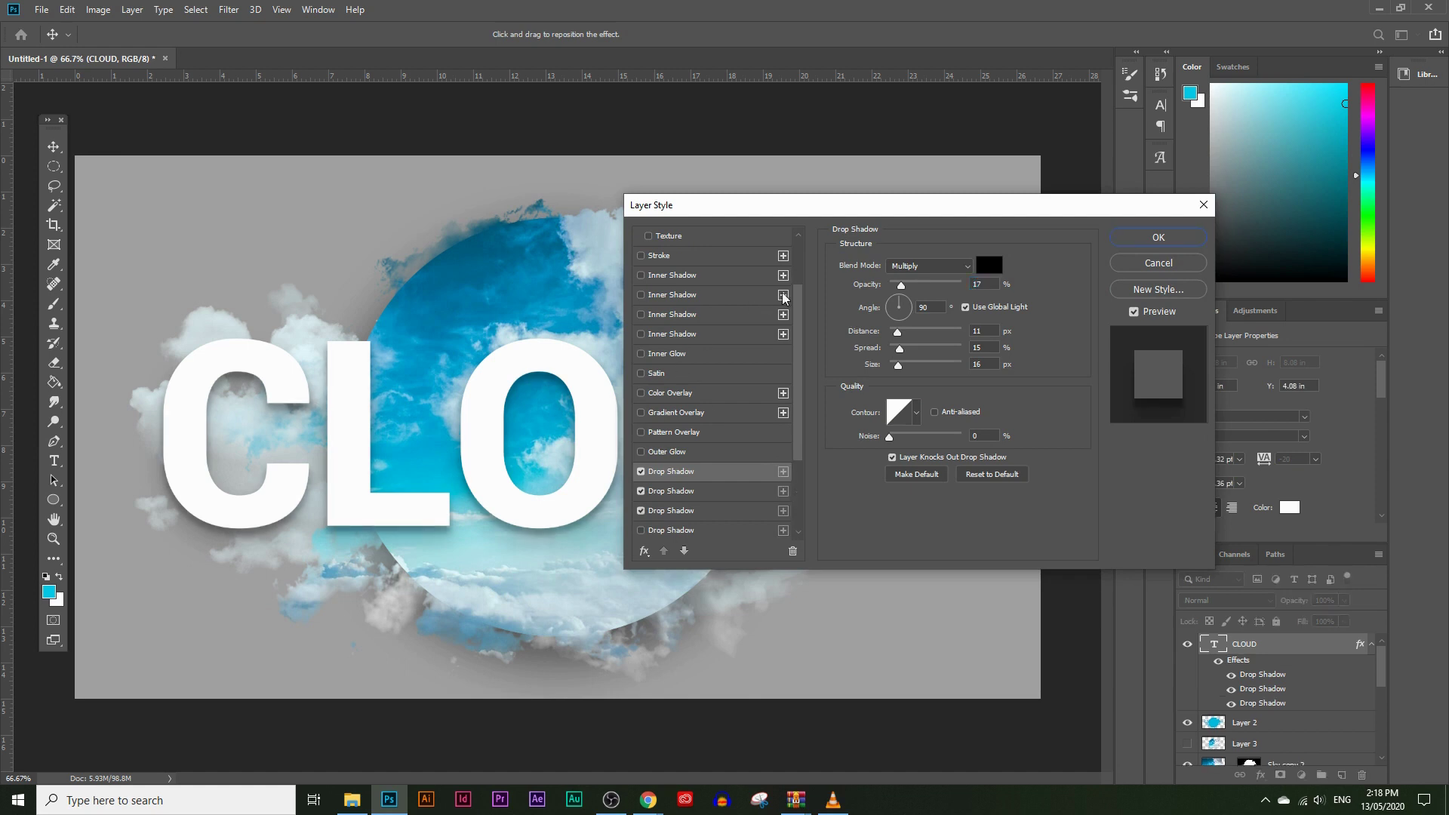
left_click_drag(907, 287, 921, 289)
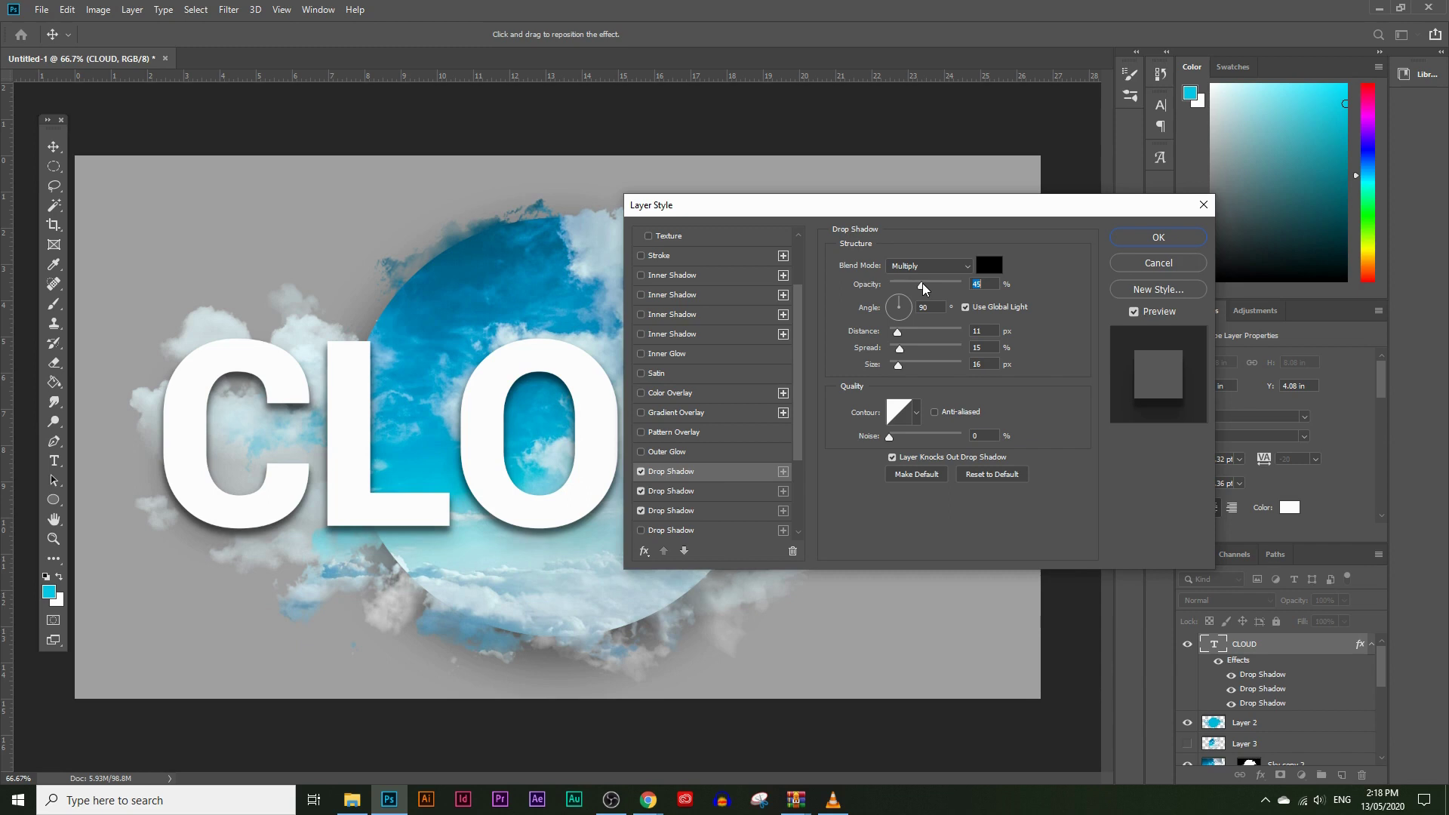
left_click_drag(900, 368, 894, 335)
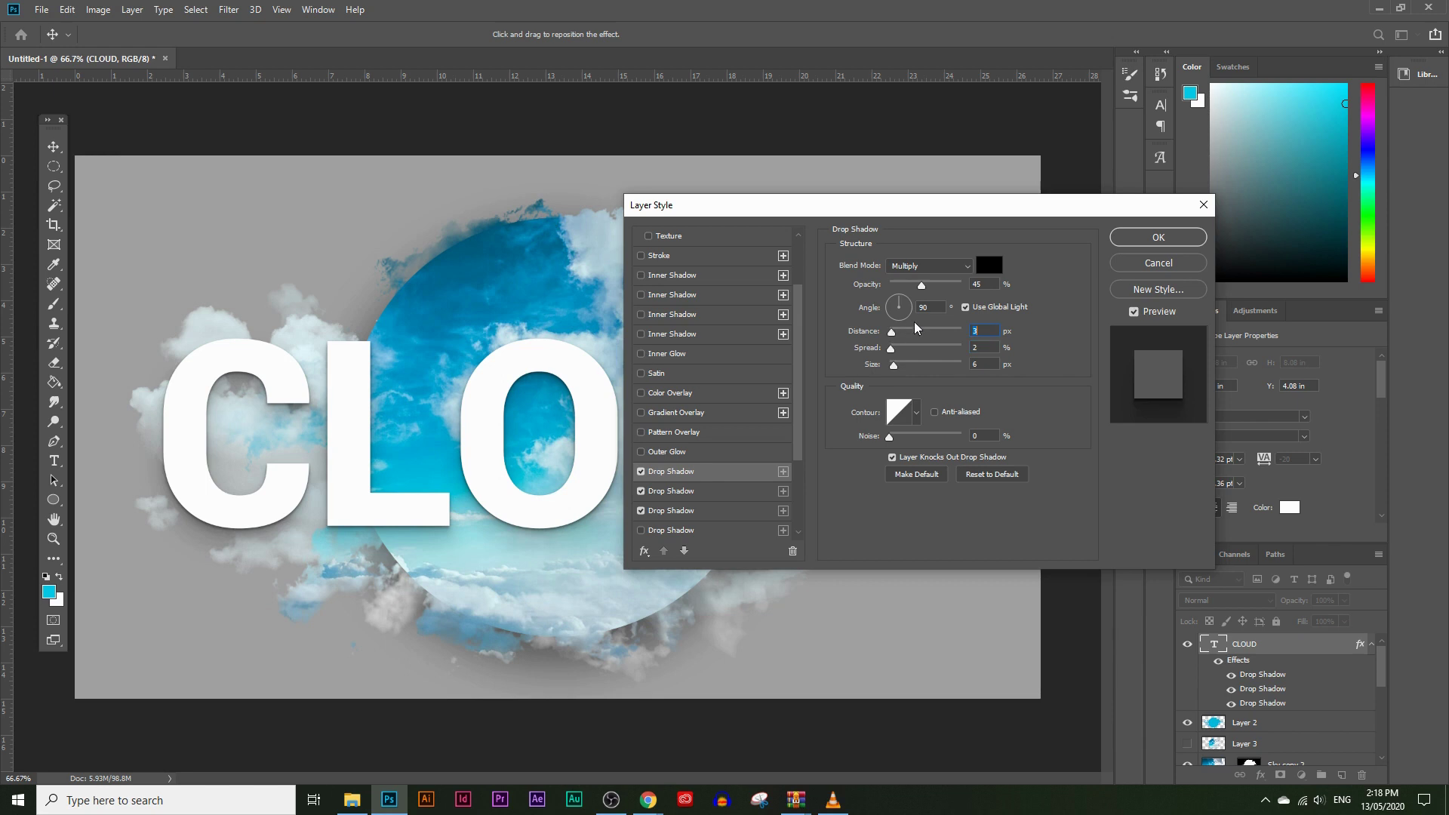
left_click_drag(921, 288, 917, 294)
left_click_drag(901, 366, 900, 371)
left_click_drag(917, 288, 920, 289)
left_click(1155, 240)
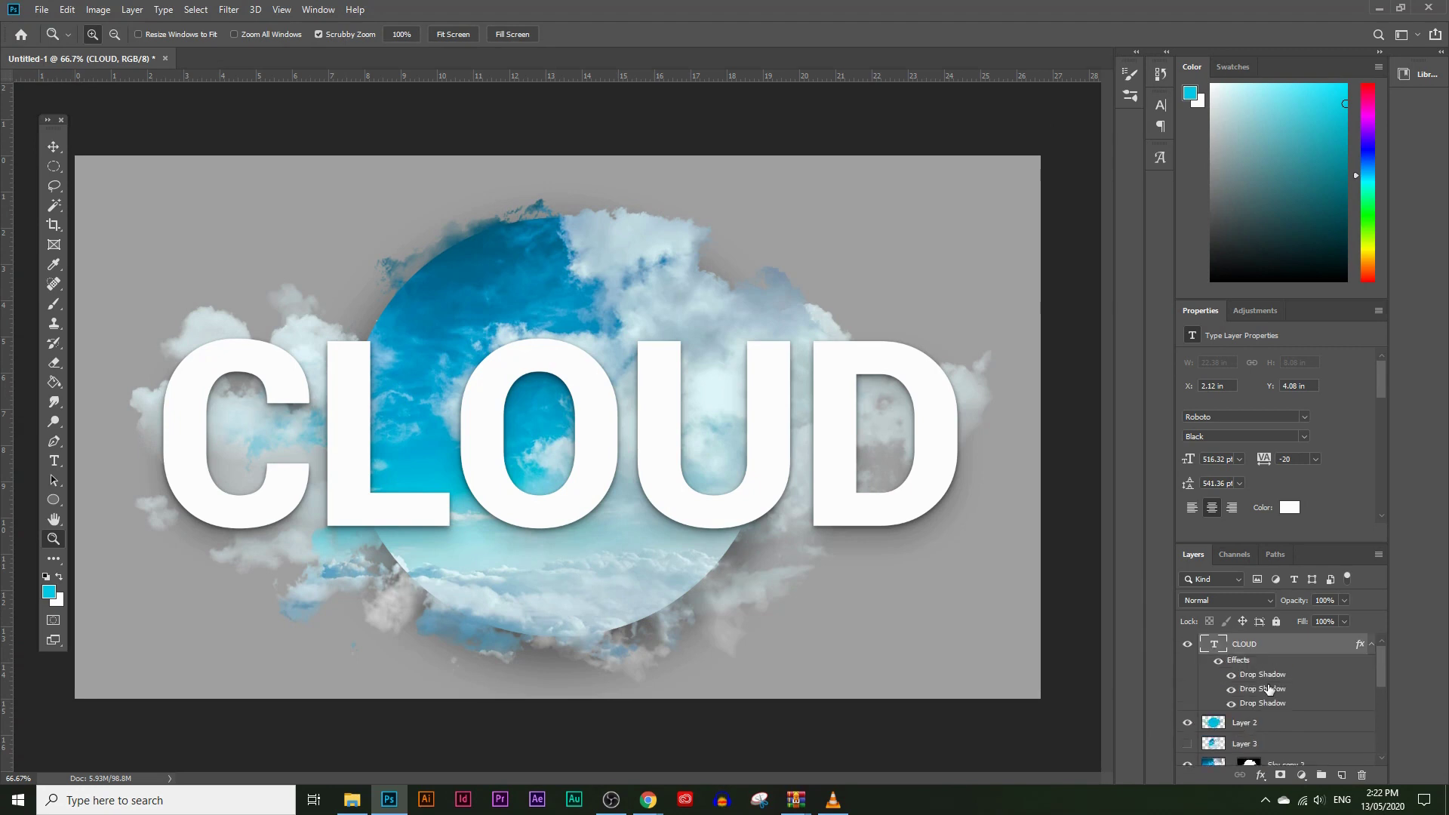
- Review the settings of the middle and lowest drop shadows on the CLOUD layer
double_click(1254, 693)
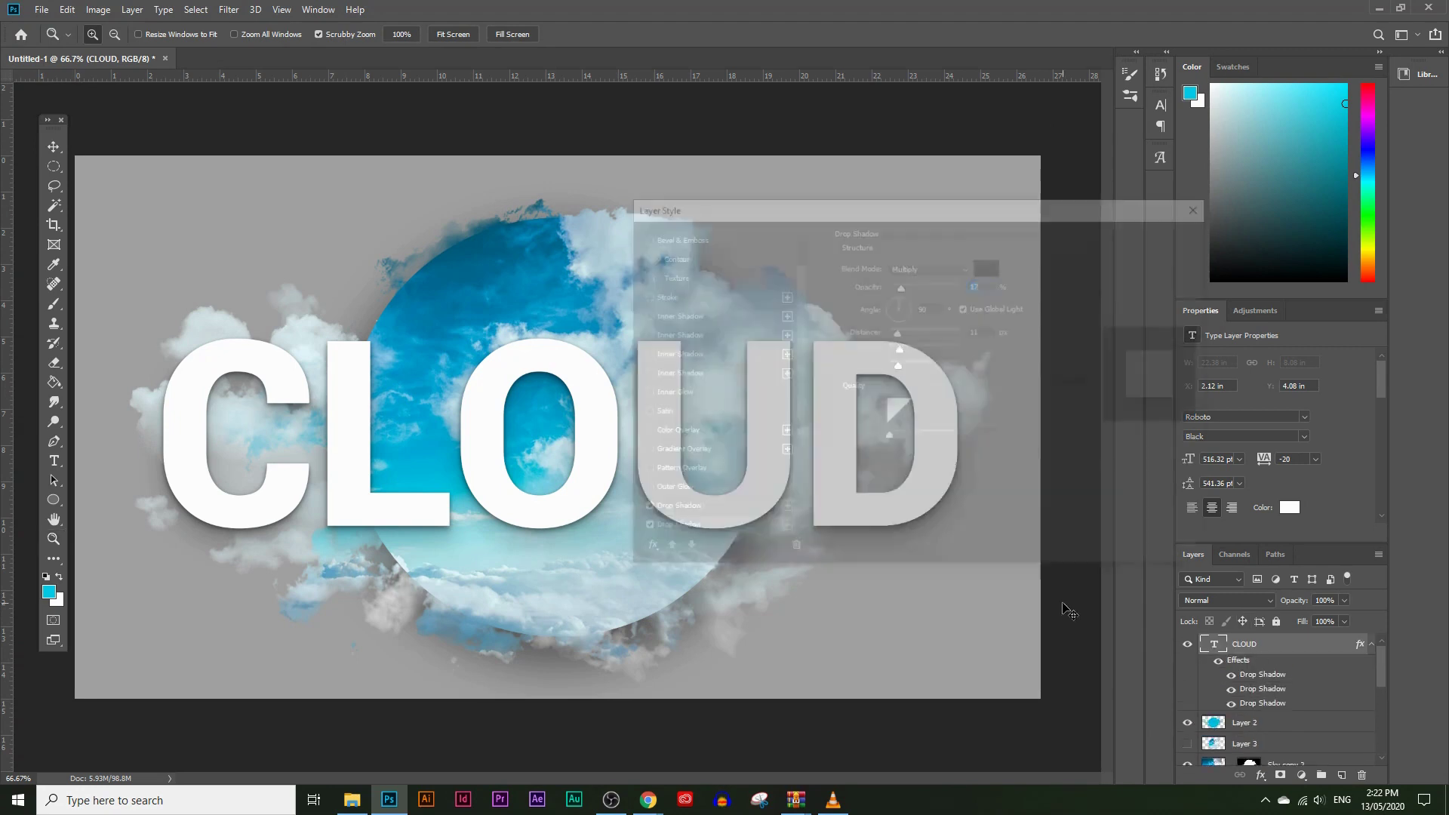
left_click(1159, 267)
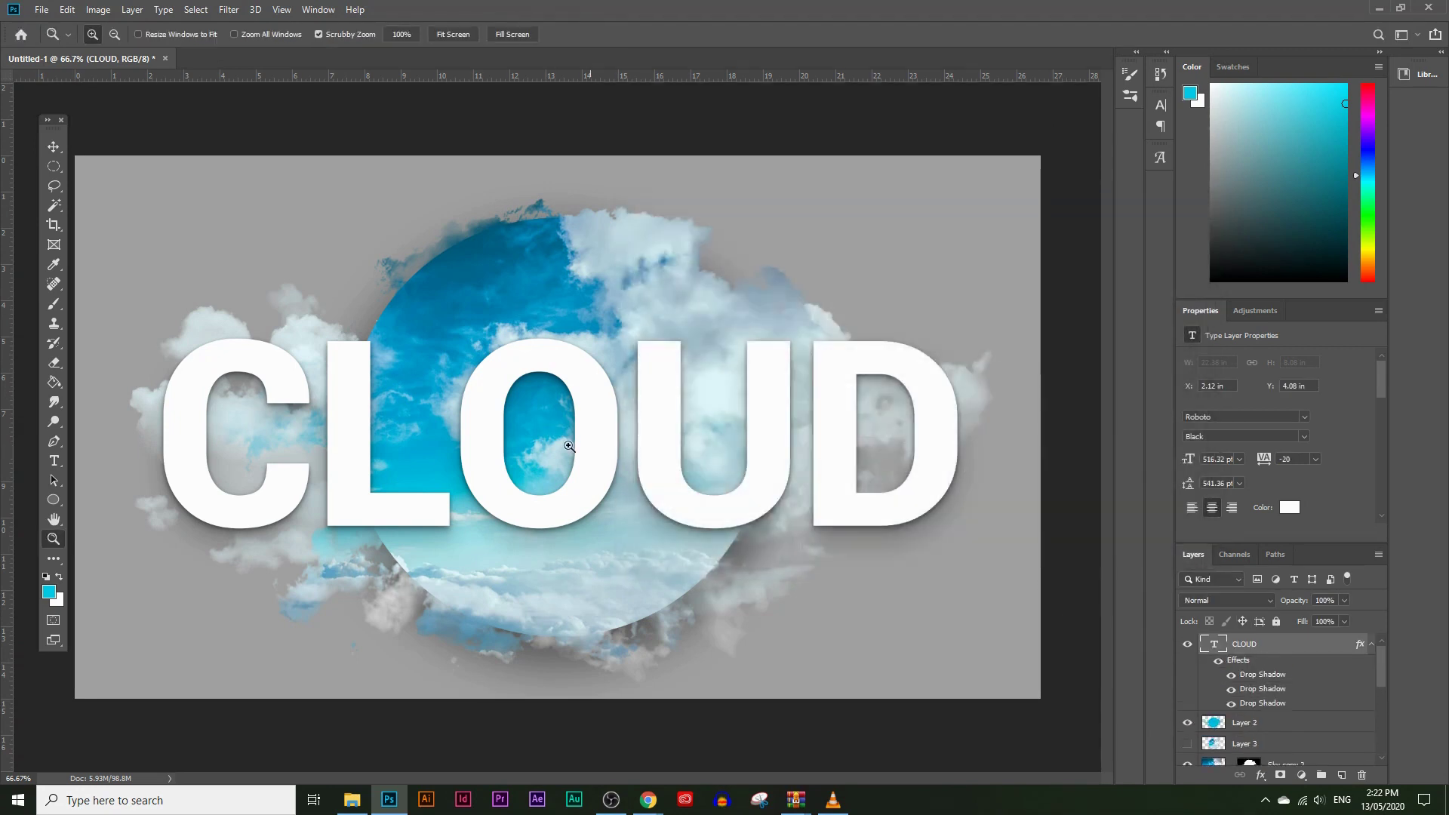
double_click(1258, 703)
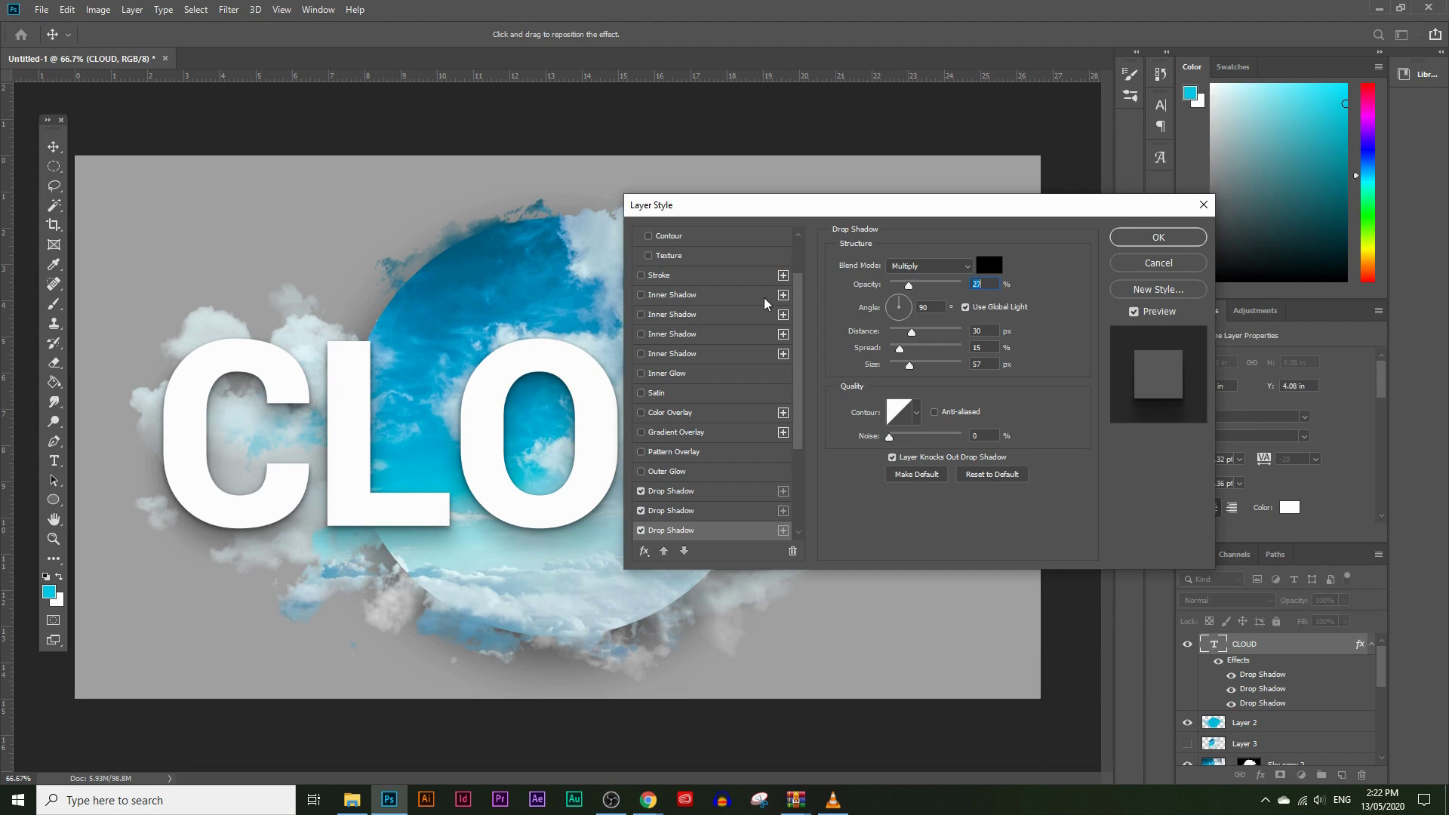
left_click(1141, 240)
- Set the opacity of the CLOUD layer's topmost drop shadow to 40%
double_click(1245, 677)
left_click_drag(915, 289, 919, 291)
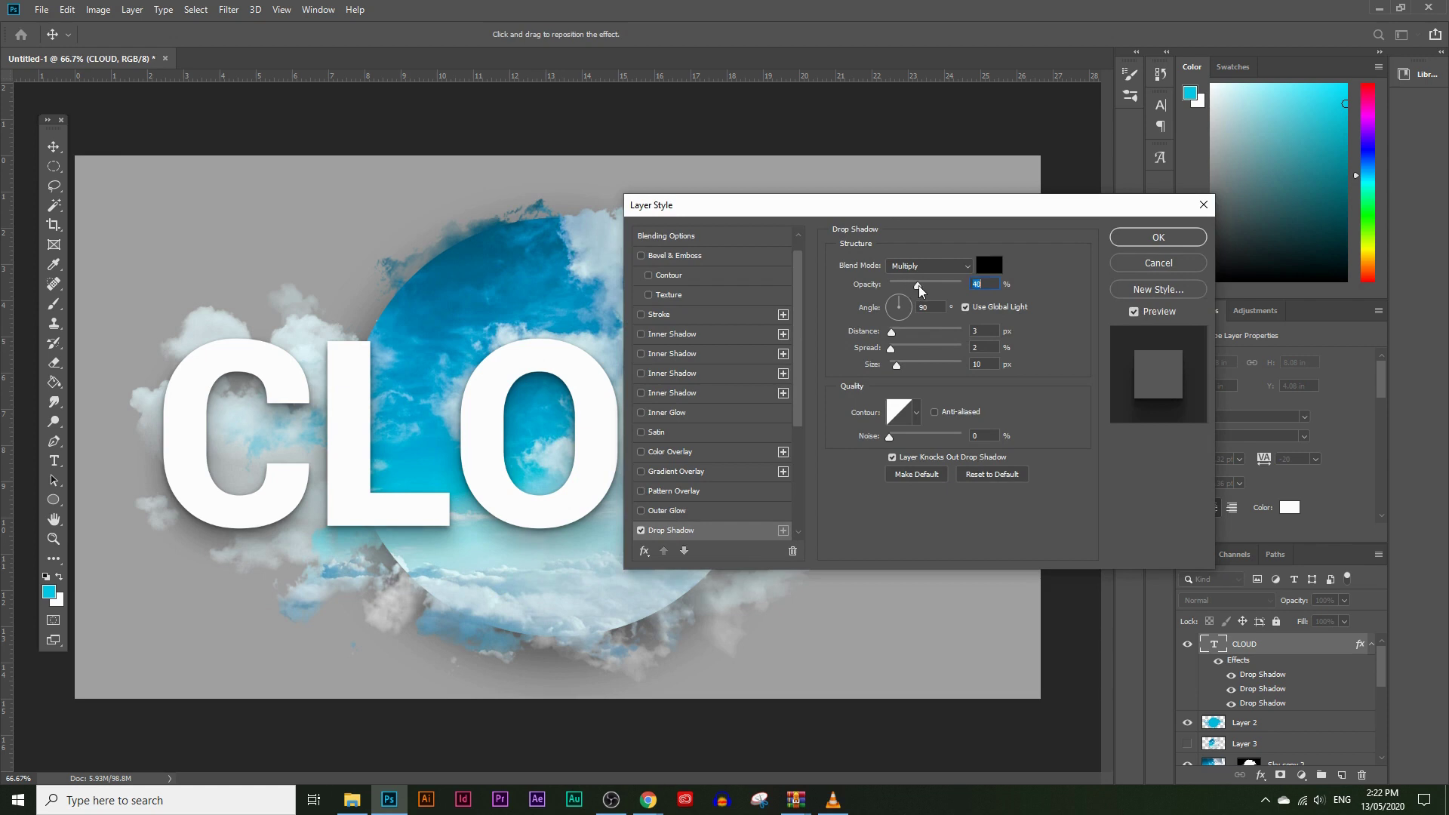
left_click(1134, 240)
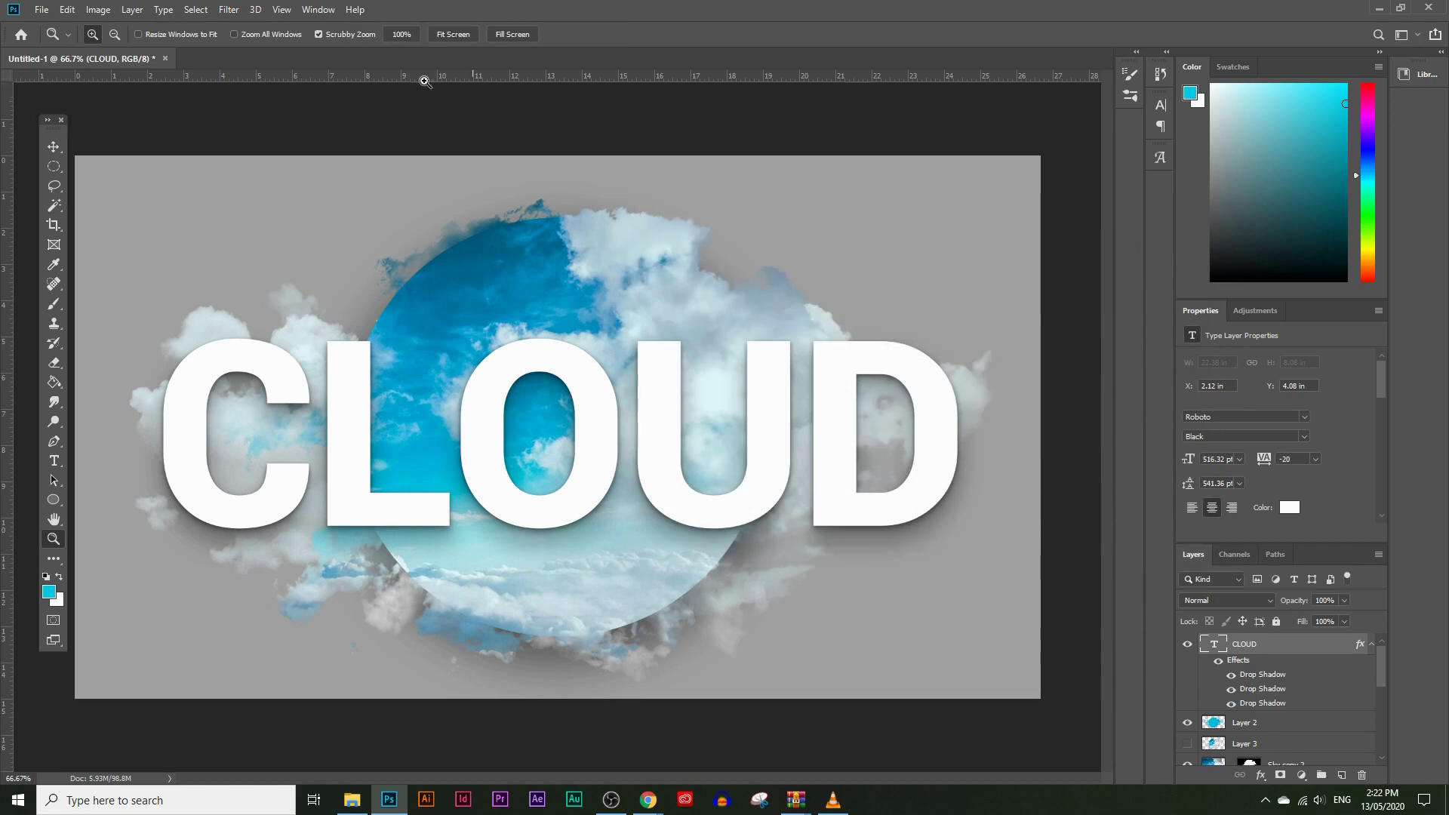